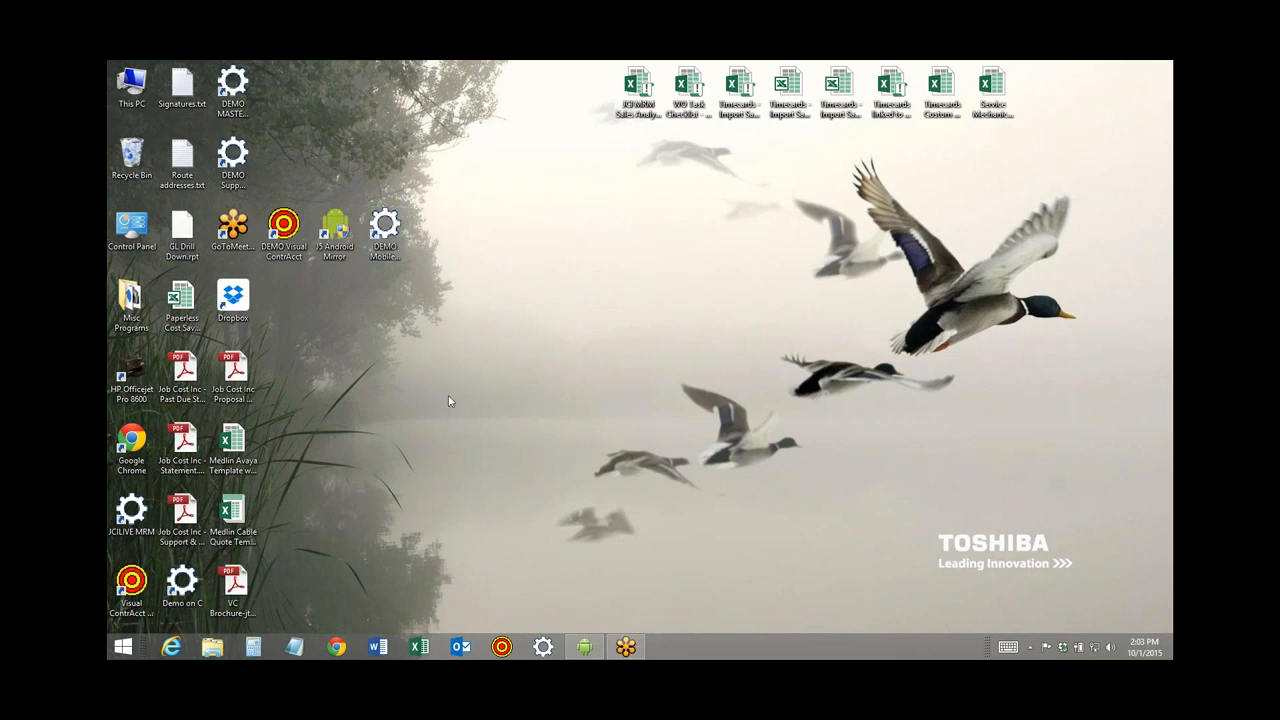
Restore the j5create Android Mirror window to show the phone's home screen.
{"action": "left_click", "coordinate": [585, 647]}
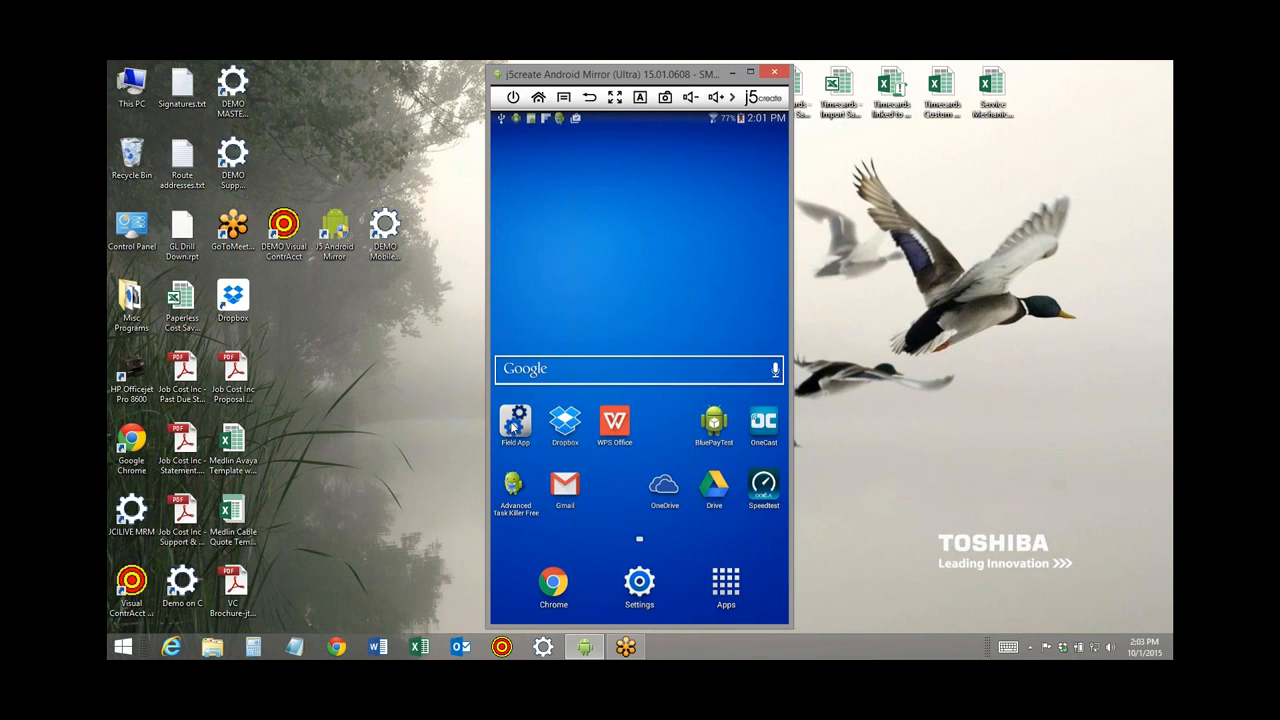
Minimize the phone mirror window, restore it briefly, then minimize it again.
{"action": "left_click", "coordinate": [731, 73]}
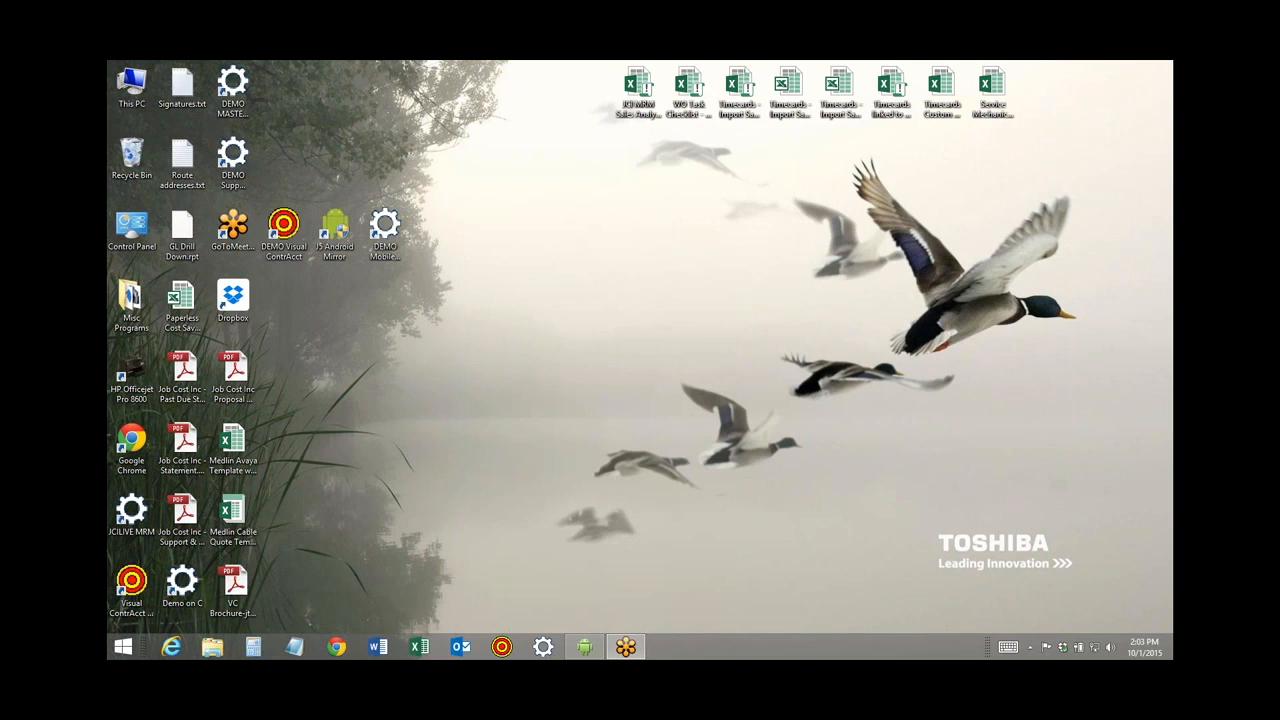
{"action": "left_click", "coordinate": [589, 650]}
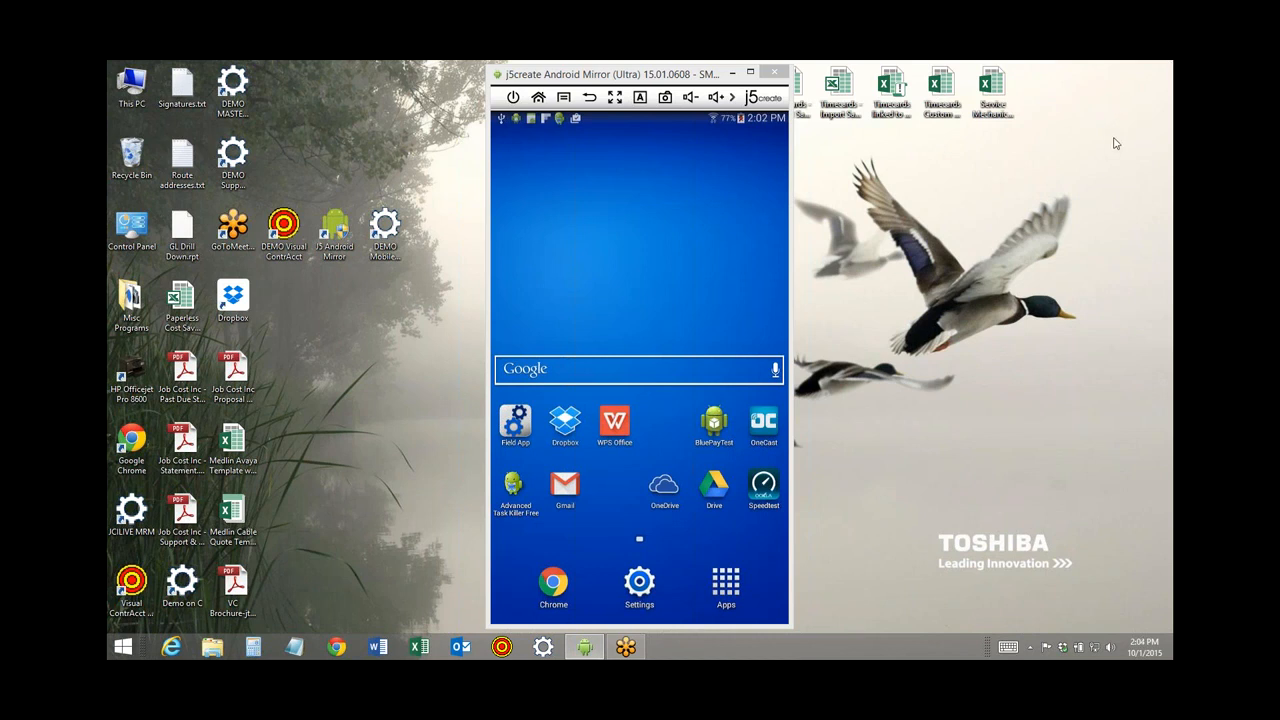
{"action": "left_click", "coordinate": [732, 73]}
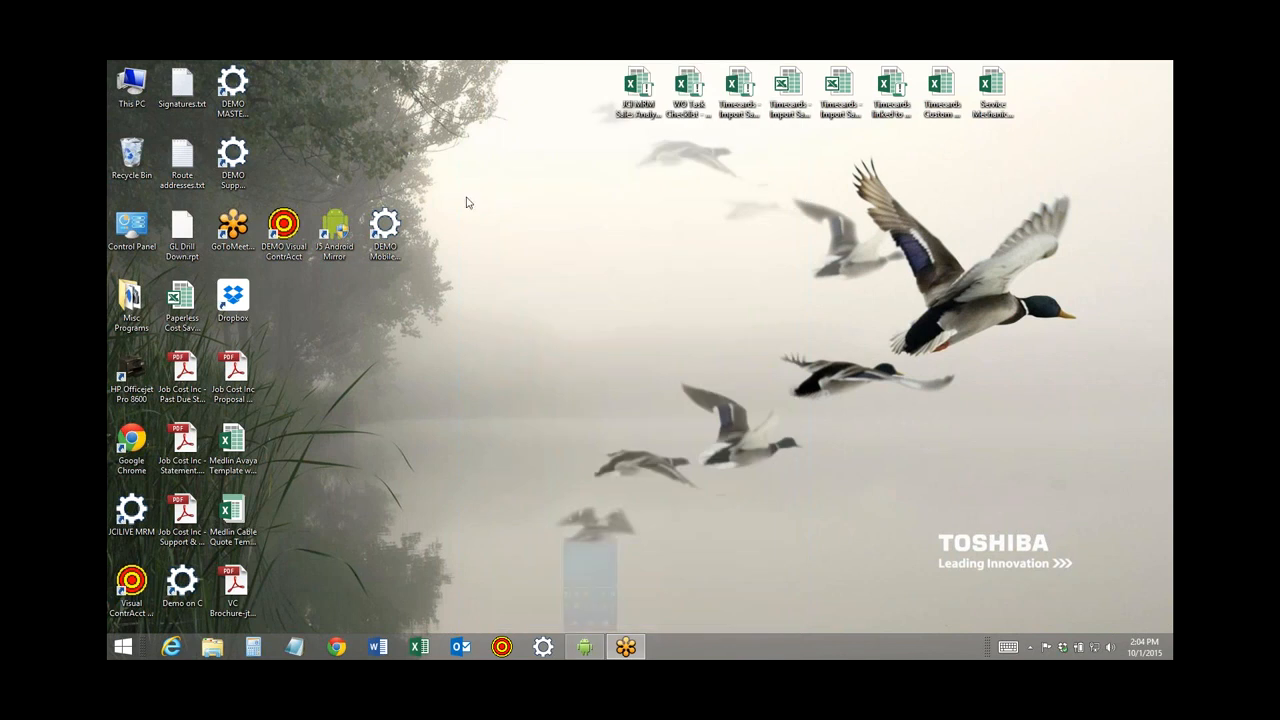
Launch the DEMO Mobile Resource Manager, enter the User ID and sign in to the Demo Database.
{"action": "left_click", "coordinate": [388, 254]}
{"action": "left_click", "coordinate": [388, 254]}
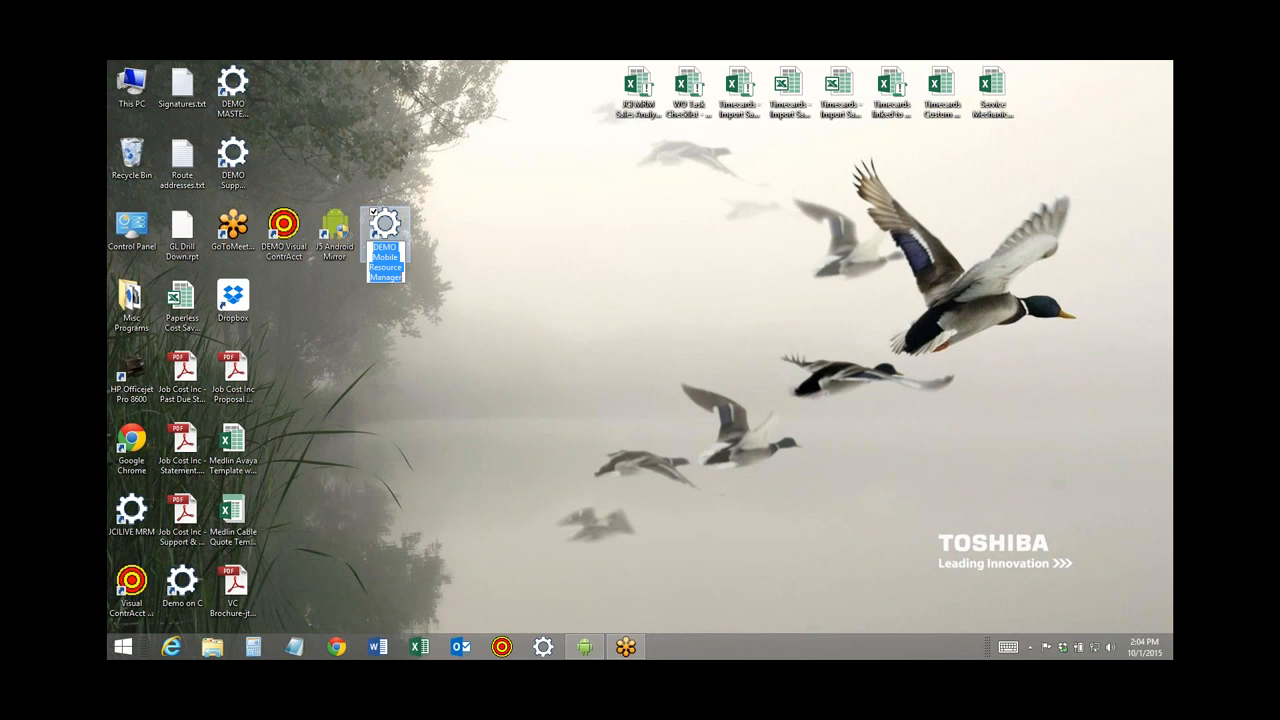
{"action": "left_click", "coordinate": [387, 221]}
{"action": "double_click", "coordinate": [387, 222]}
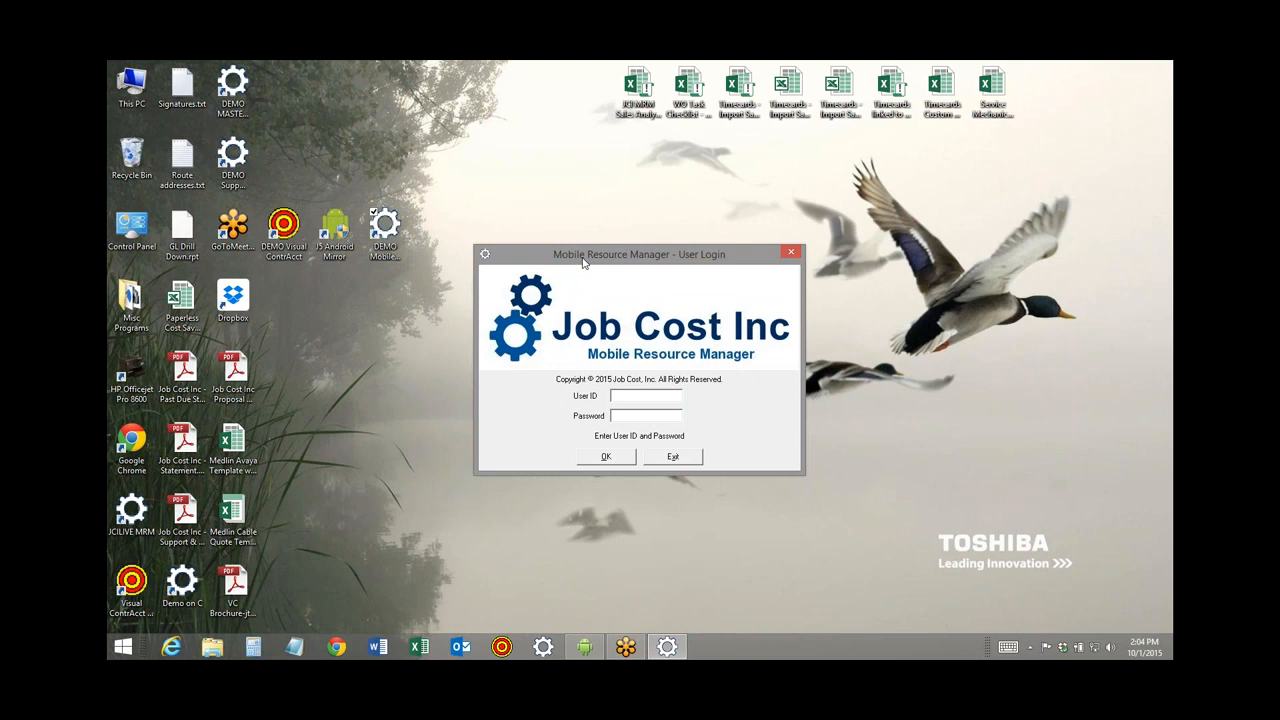
{"action": "type", "text": "demo"}
{"action": "left_click_drag", "start_coordinate": [666, 258], "coordinate": [495, 198]}
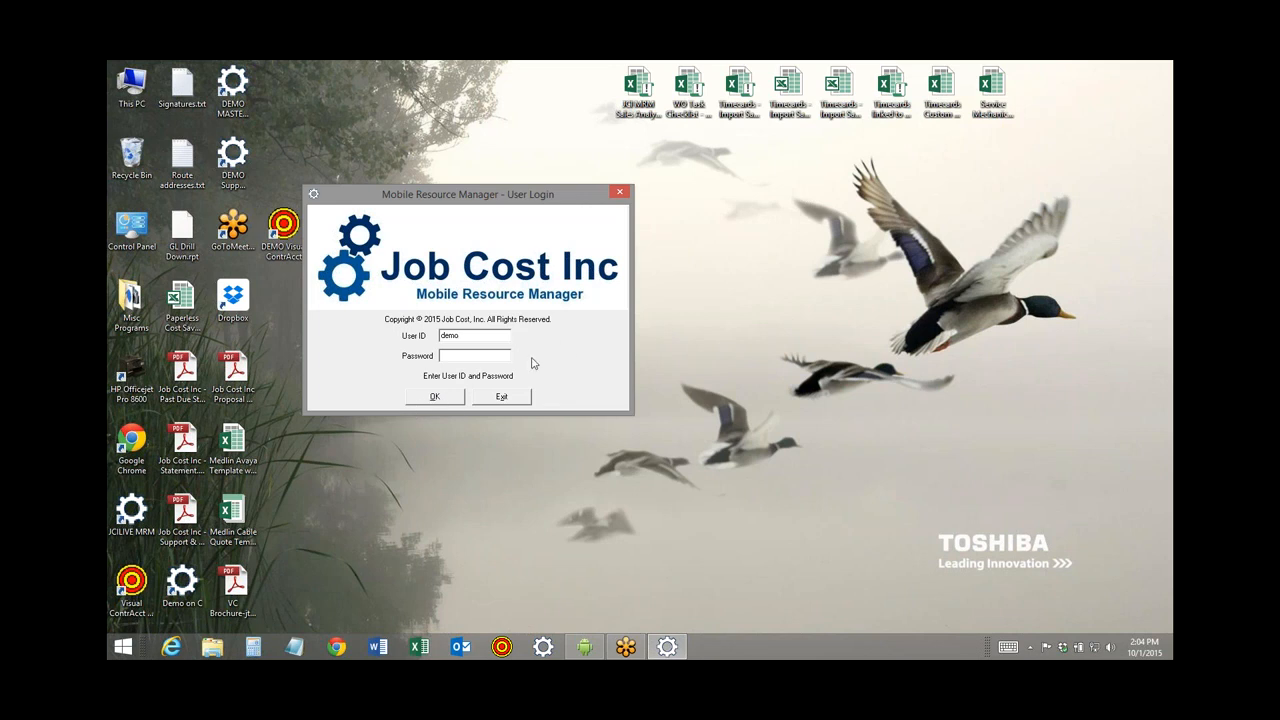
{"action": "left_click", "coordinate": [435, 397]}
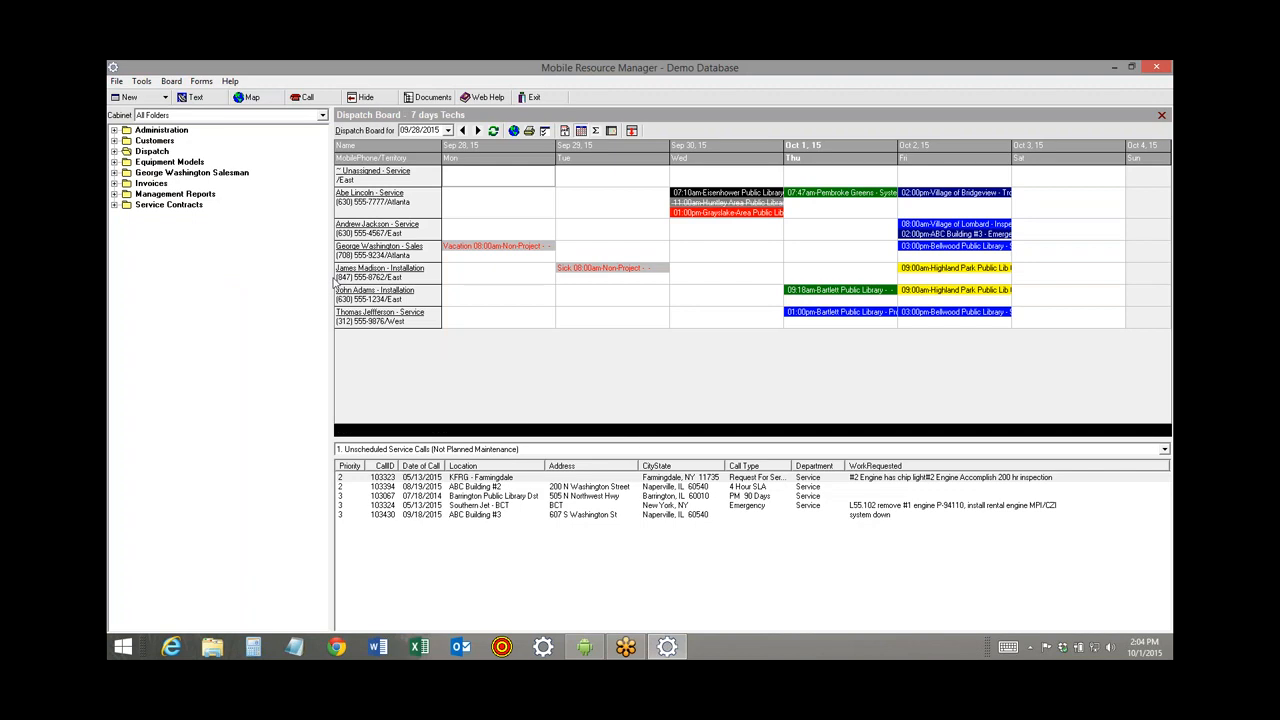
Widen the board, browse unscheduled calls from 103067 to 103394, and expand the Dispatch folder.
{"action": "left_click_drag", "start_coordinate": [331, 270], "coordinate": [274, 268]}
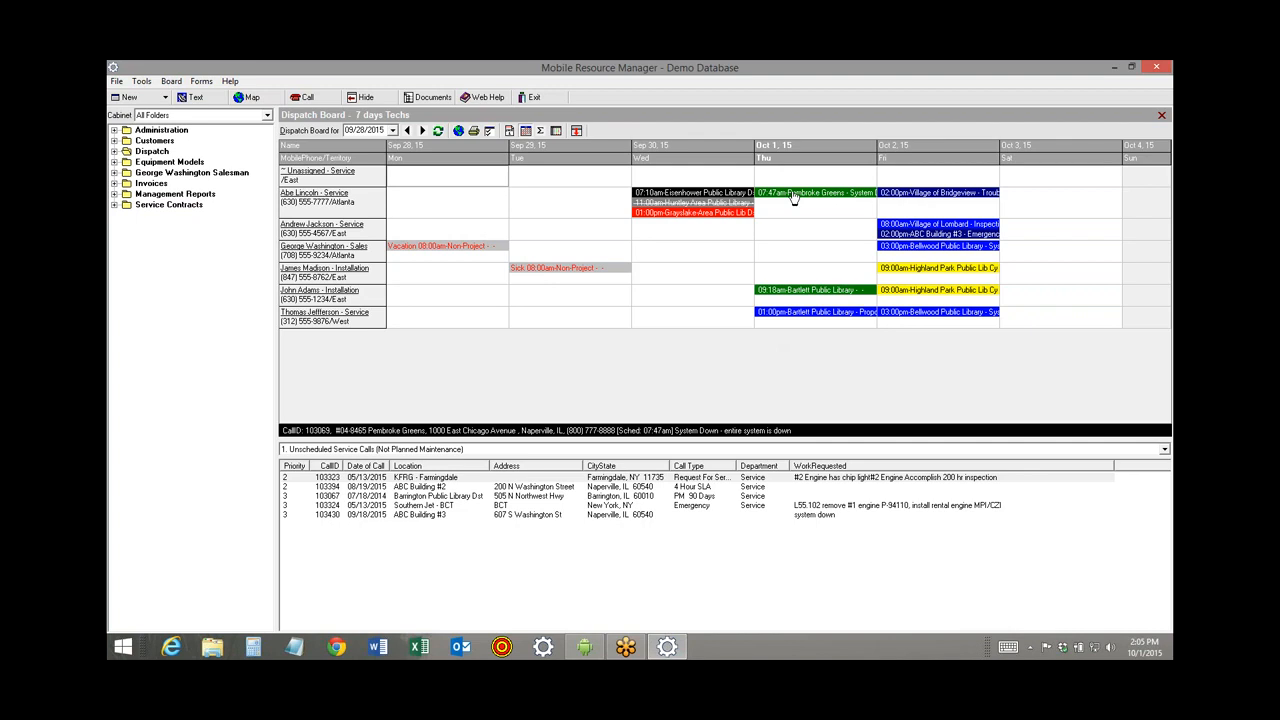
{"action": "left_click", "coordinate": [452, 497]}
{"action": "left_click", "coordinate": [486, 508]}
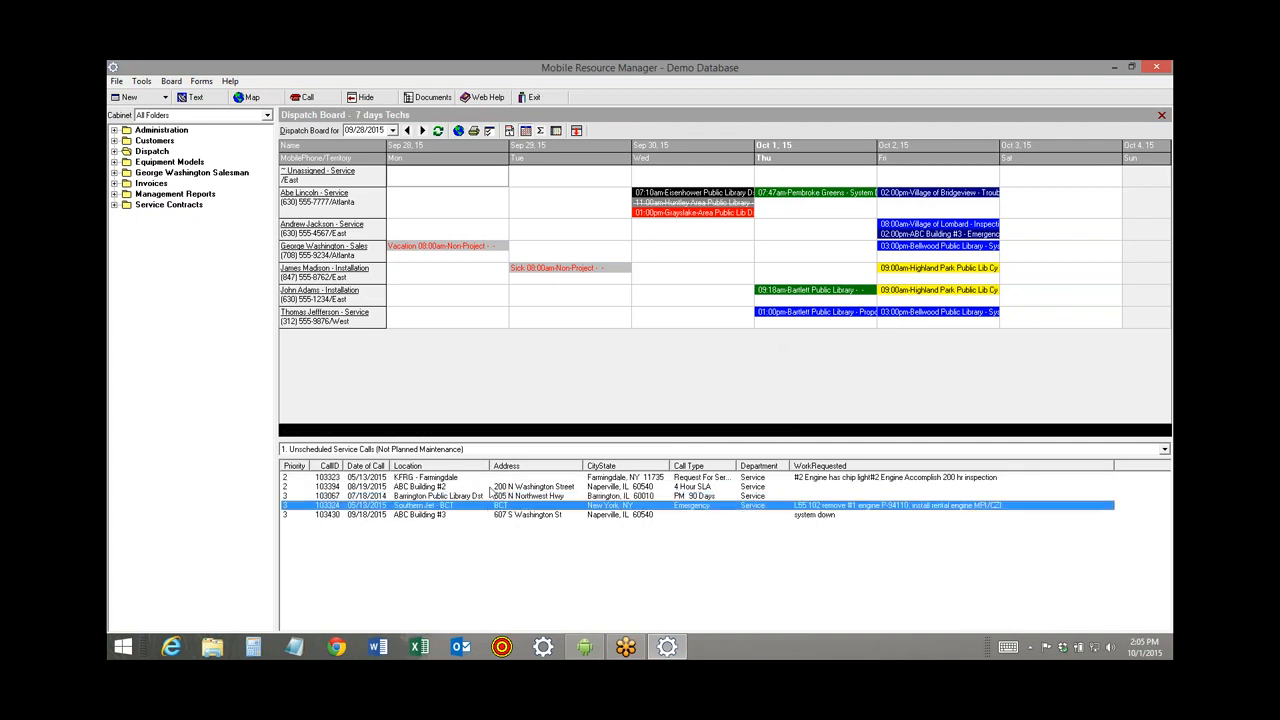
{"action": "left_click", "coordinate": [490, 478]}
{"action": "left_click", "coordinate": [491, 494]}
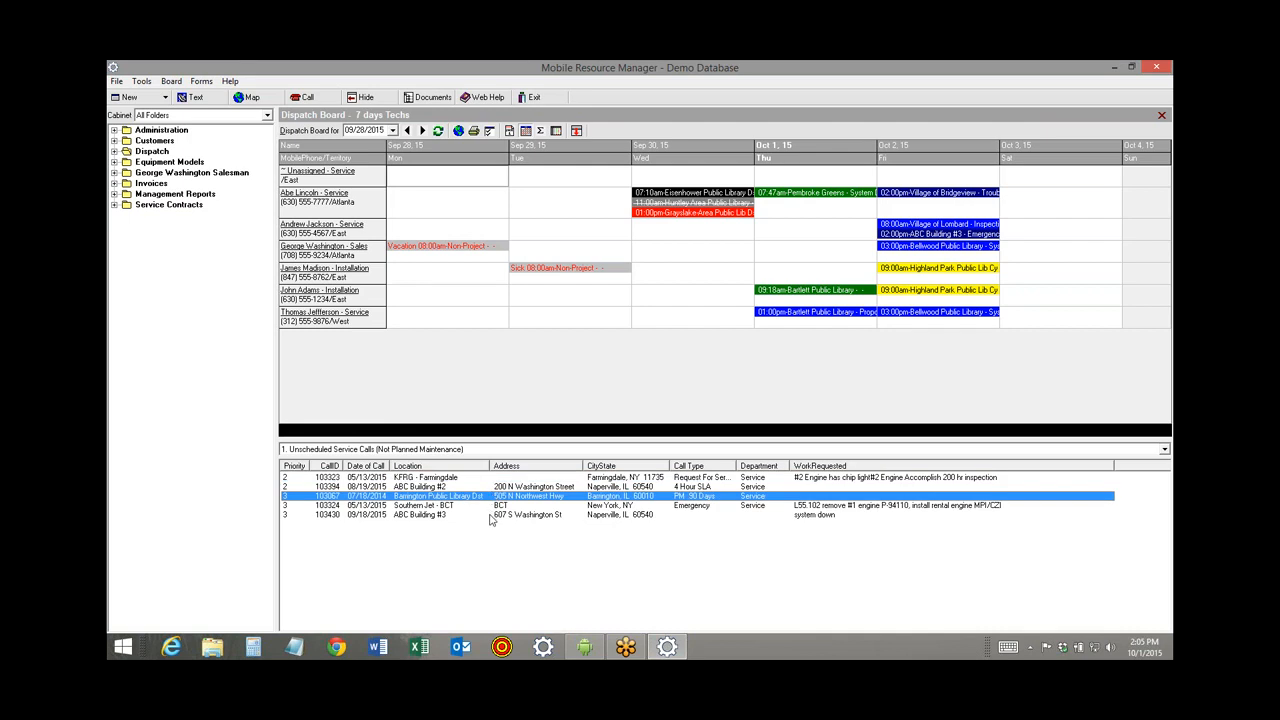
{"action": "left_click", "coordinate": [490, 515]}
{"action": "left_click", "coordinate": [492, 506]}
{"action": "left_click", "coordinate": [497, 487]}
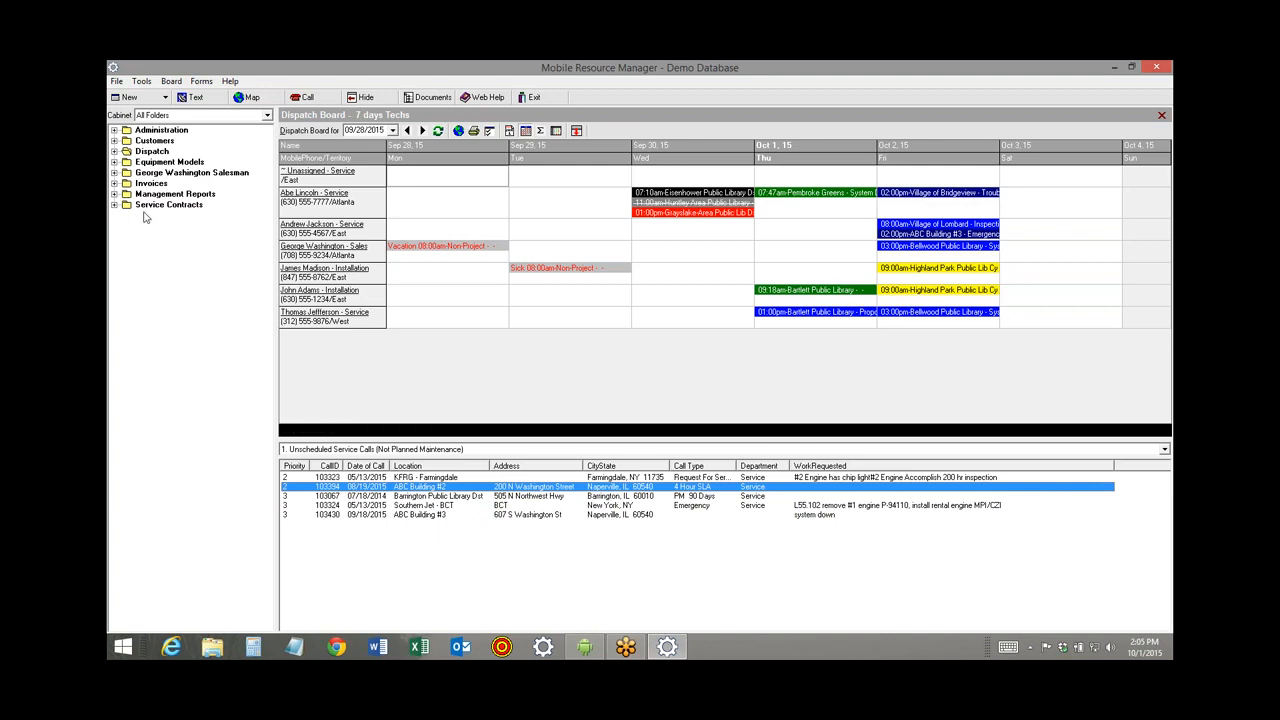
{"action": "left_click", "coordinate": [114, 151]}
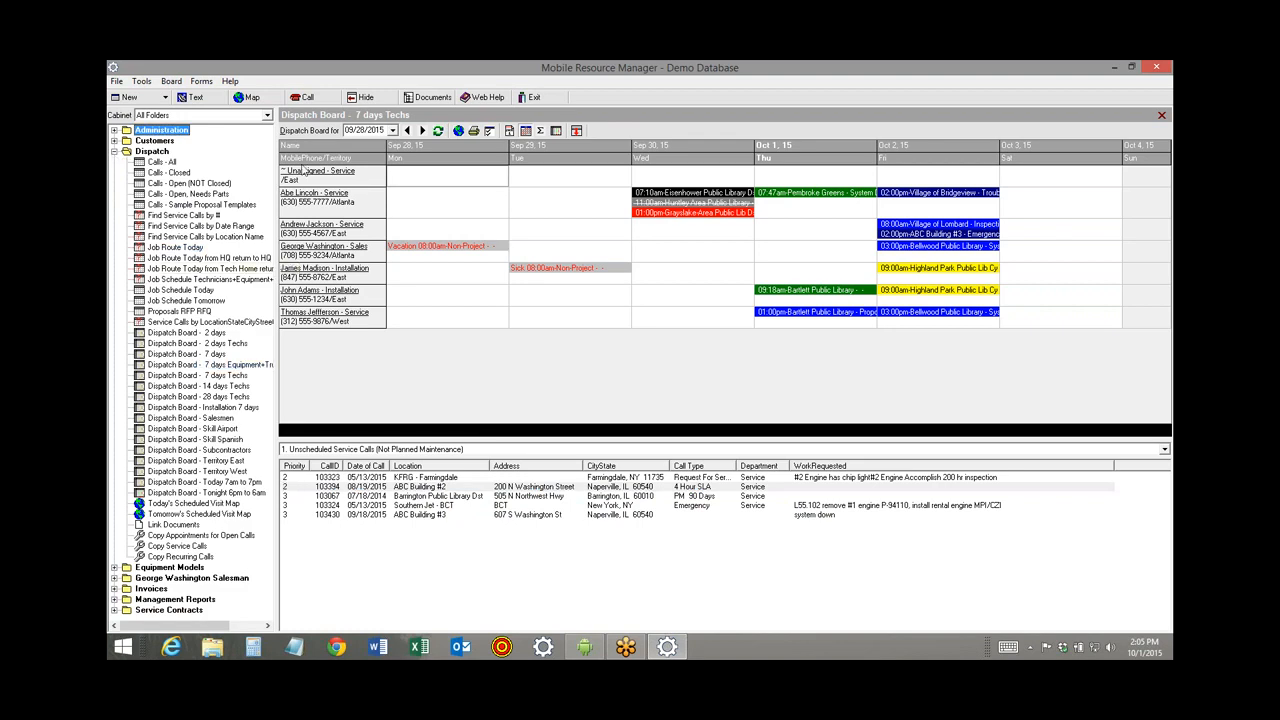
Browse the 7-day Equipment+Trucks, 7-day, 14-day, 28-day and 2-day boards, ending on Today 7am–7pm.
{"action": "left_click", "coordinate": [230, 366]}
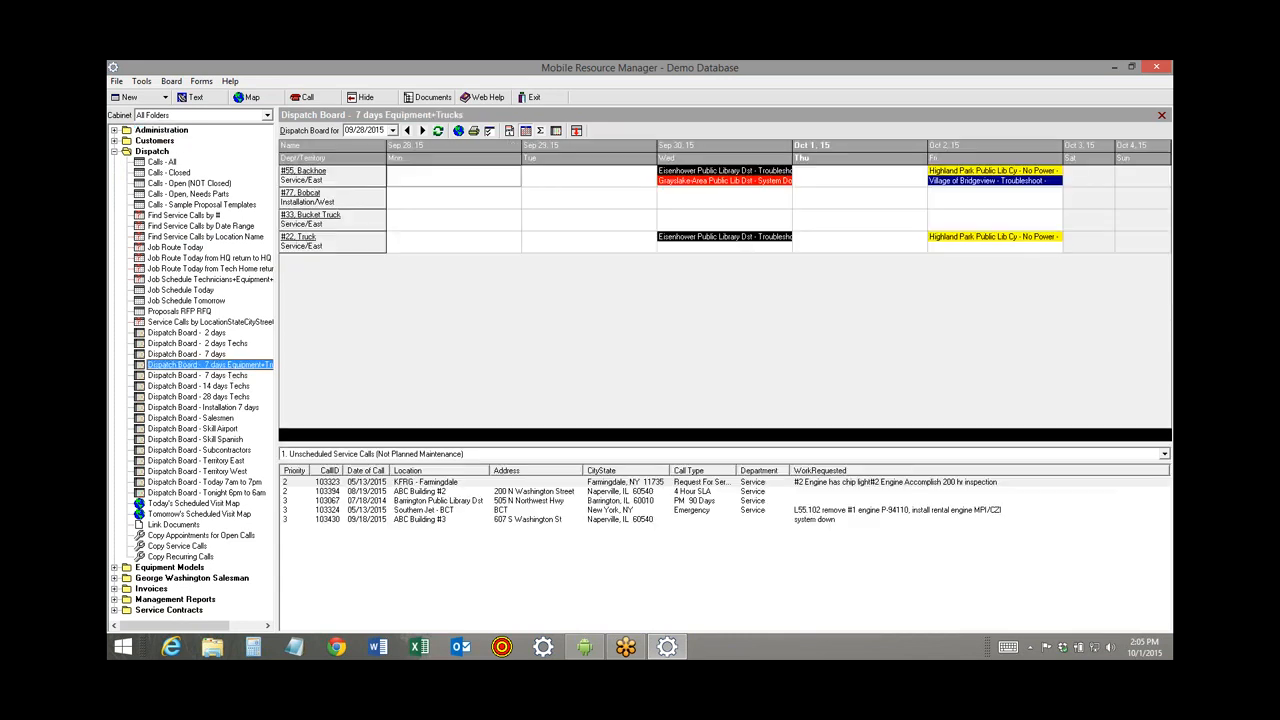
{"action": "left_click", "coordinate": [200, 354]}
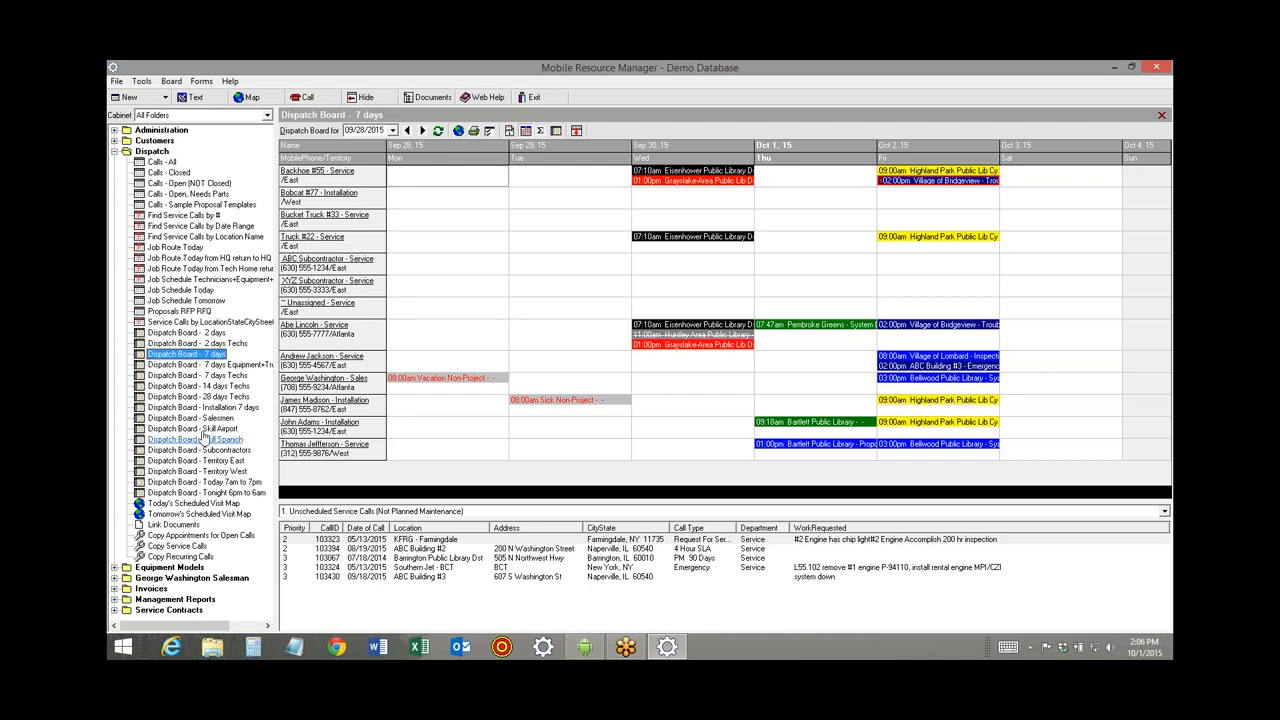
{"action": "left_click", "coordinate": [199, 386]}
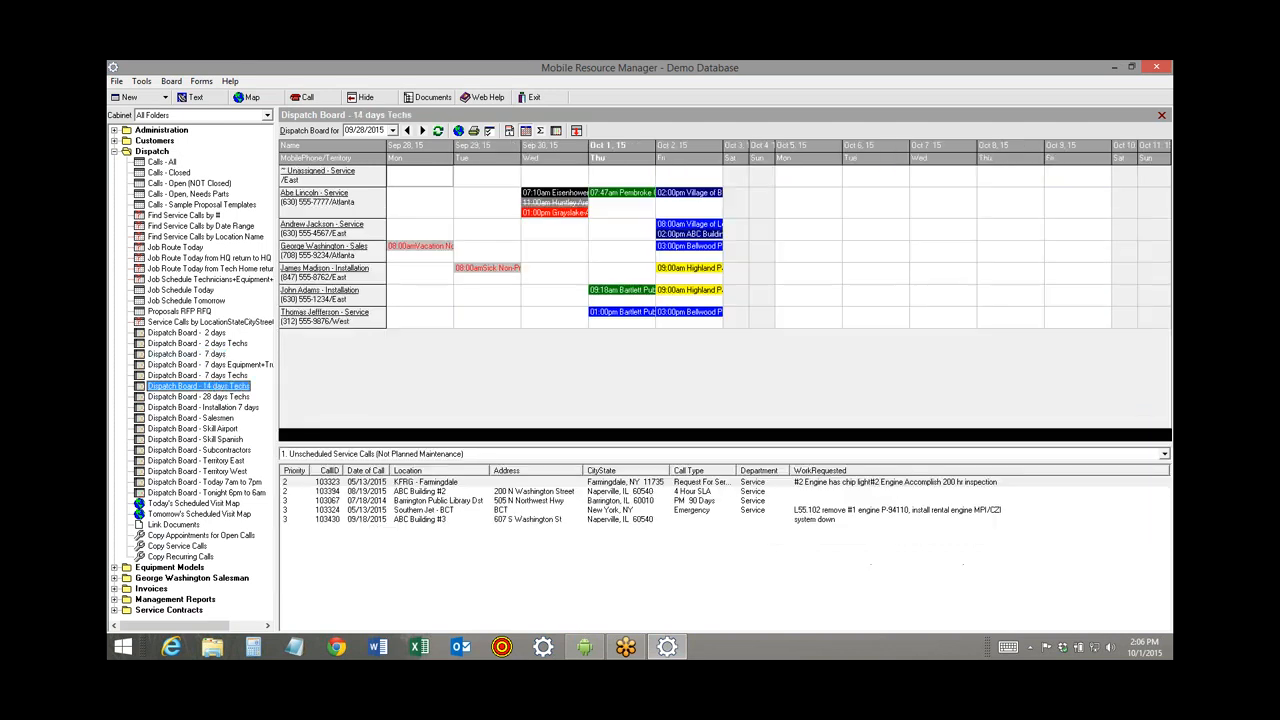
{"action": "left_click", "coordinate": [214, 398]}
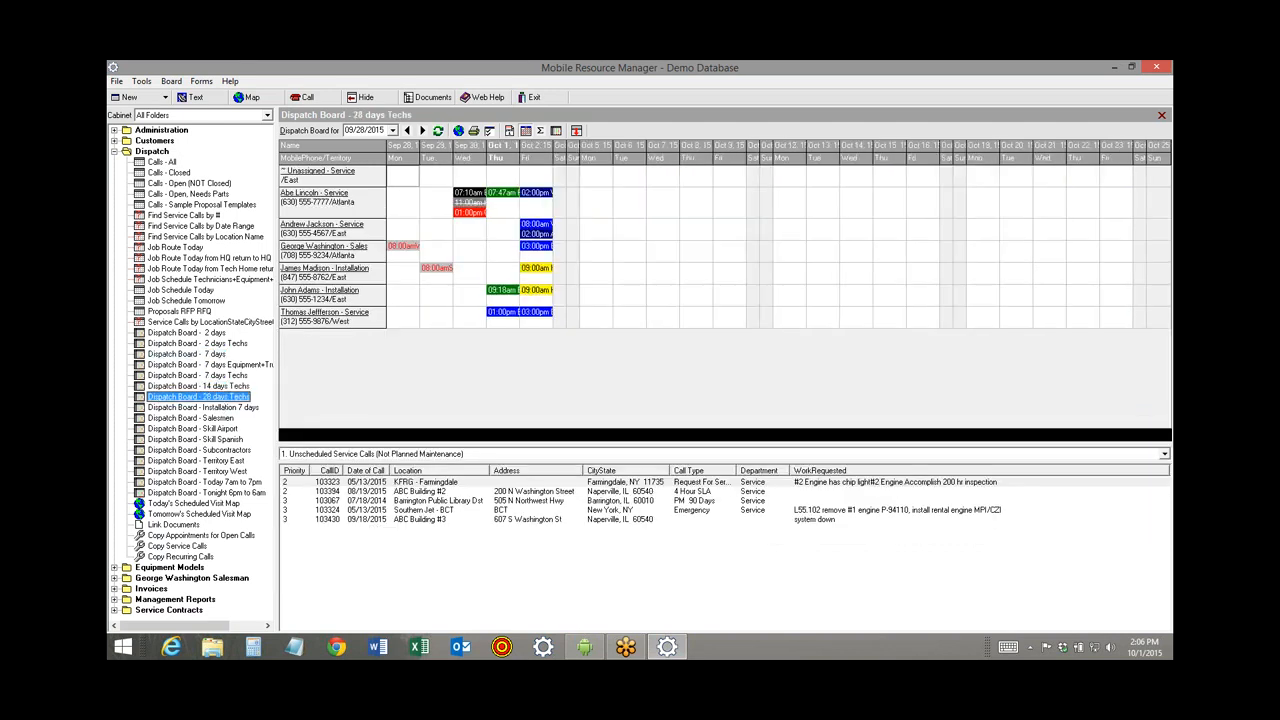
{"action": "left_click", "coordinate": [208, 334]}
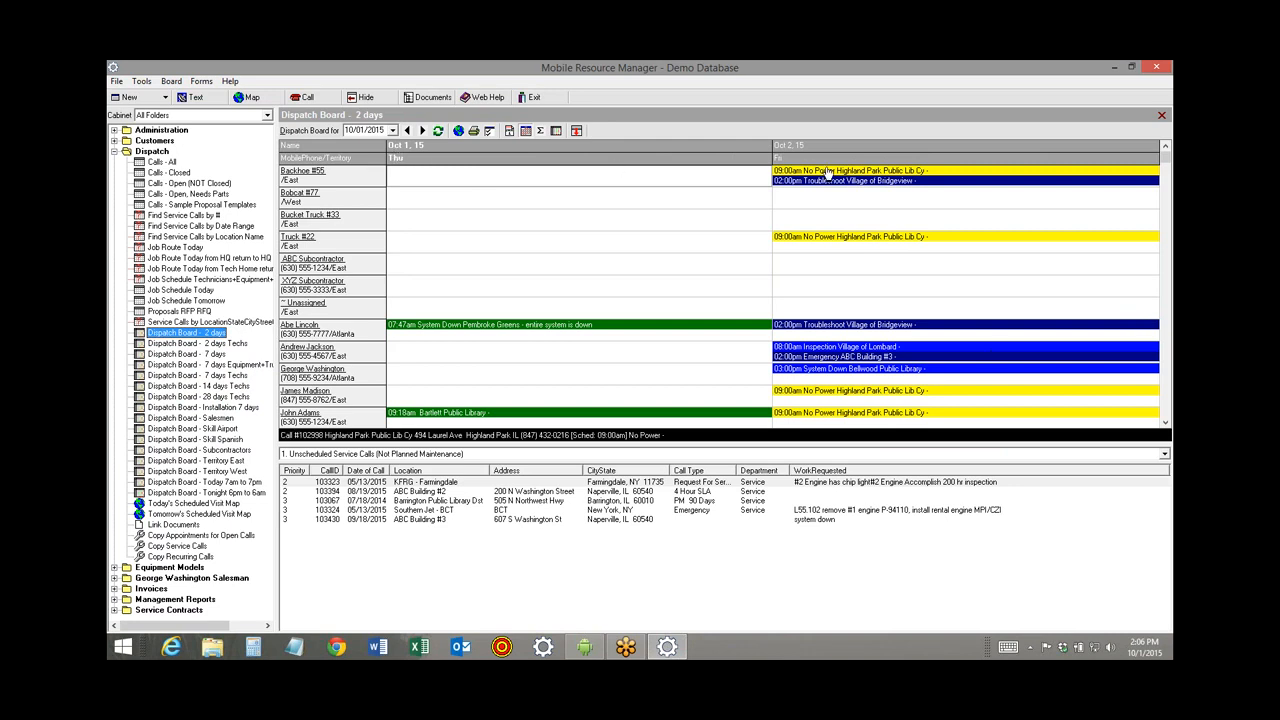
{"action": "left_click", "coordinate": [168, 483]}
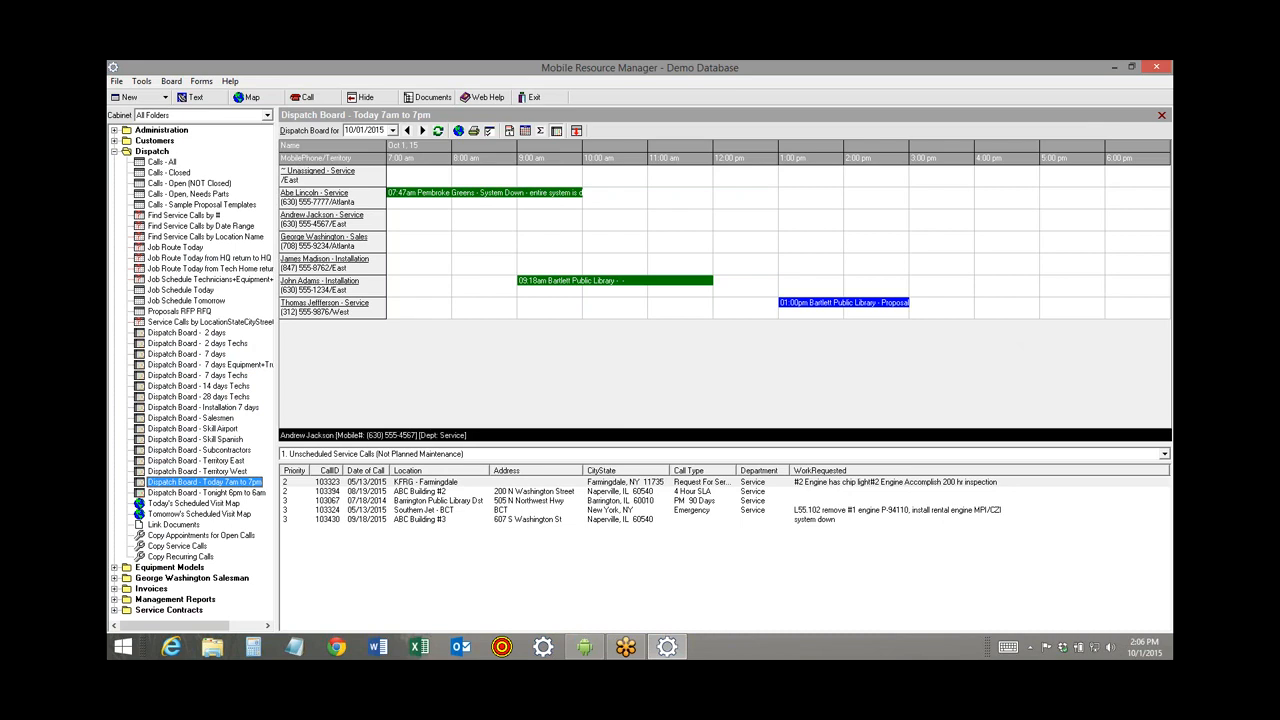
{"action": "double_click", "coordinate": [309, 199]}
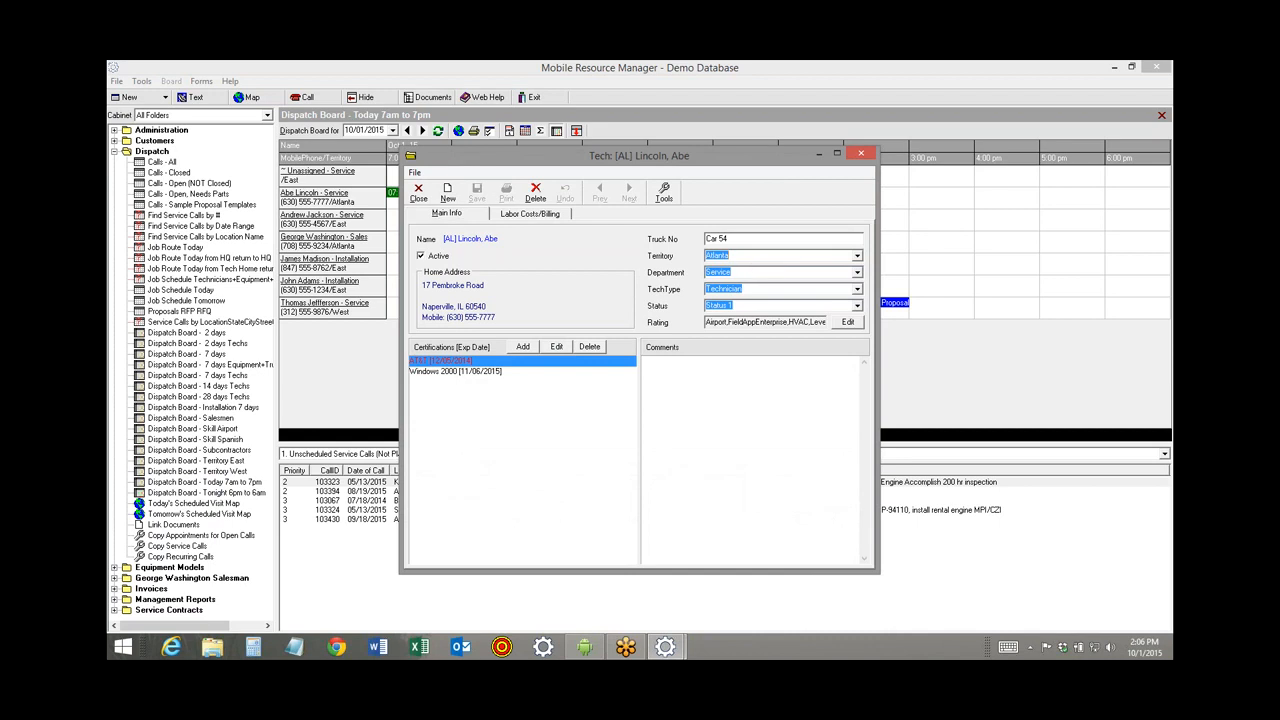
{"action": "left_click", "coordinate": [847, 322]}
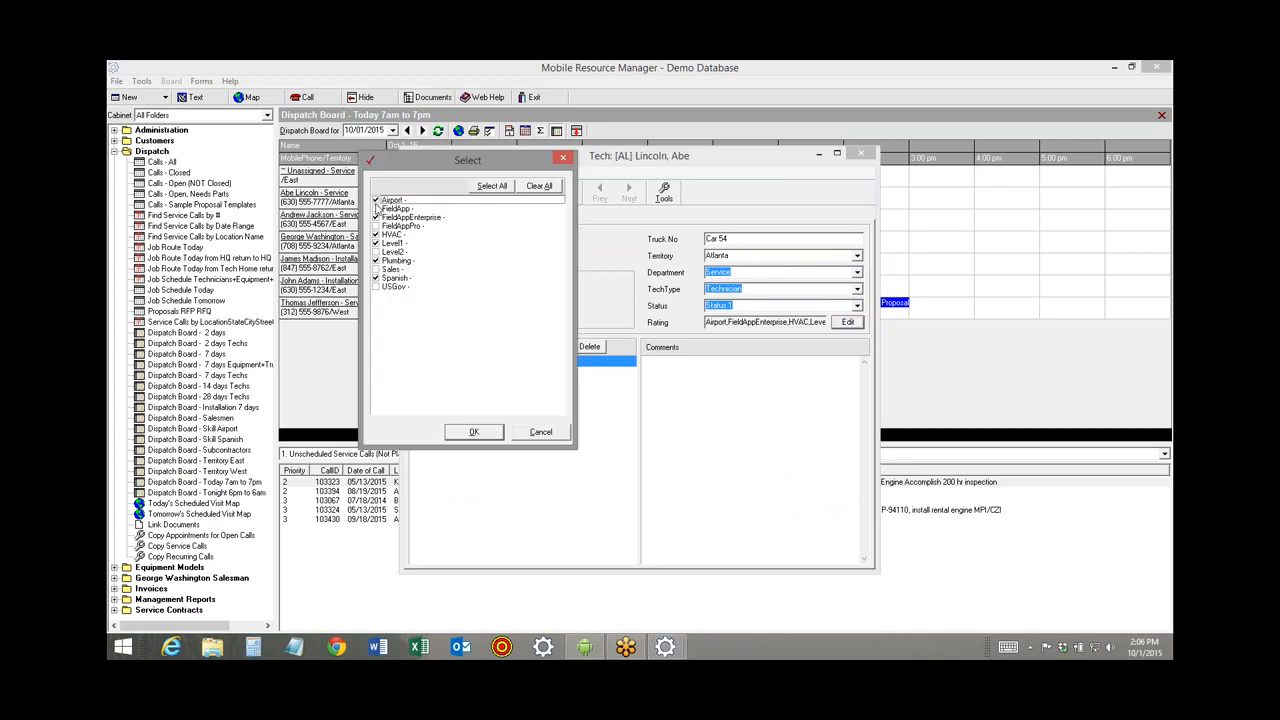
{"action": "left_click", "coordinate": [375, 208]}
{"action": "left_click", "coordinate": [376, 243]}
{"action": "left_click", "coordinate": [538, 436]}
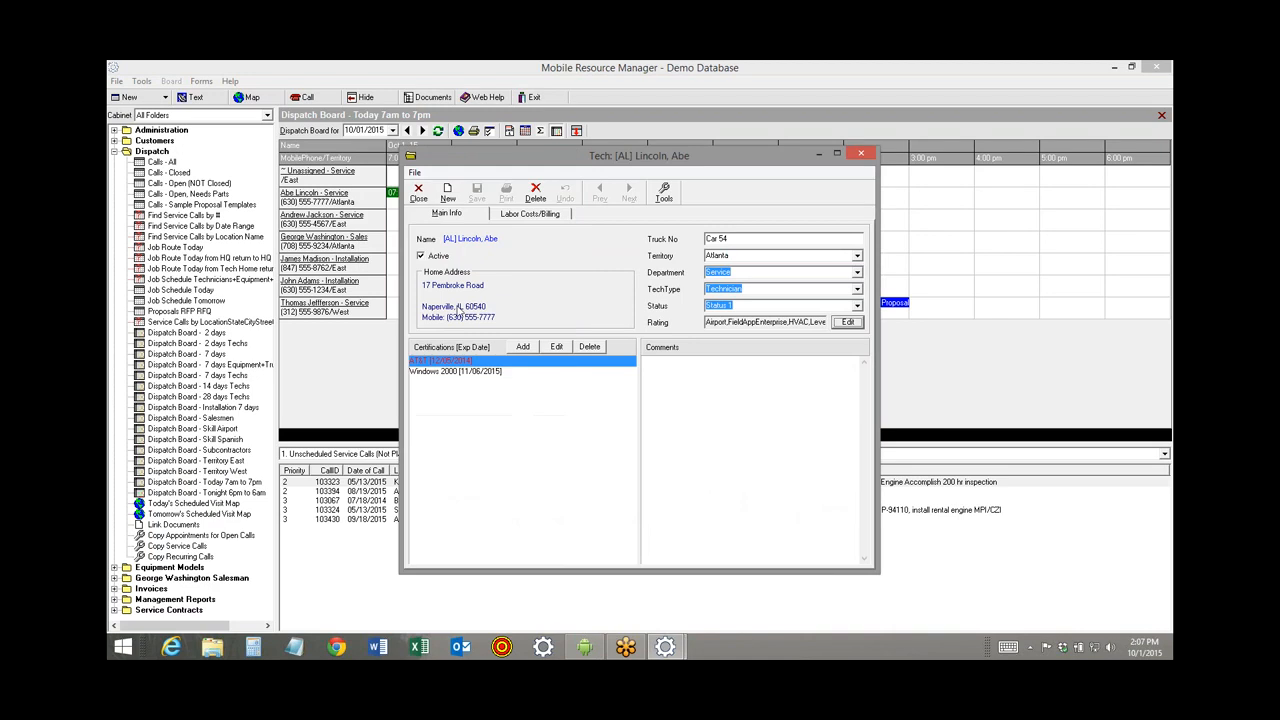
{"action": "left_click", "coordinate": [860, 153]}
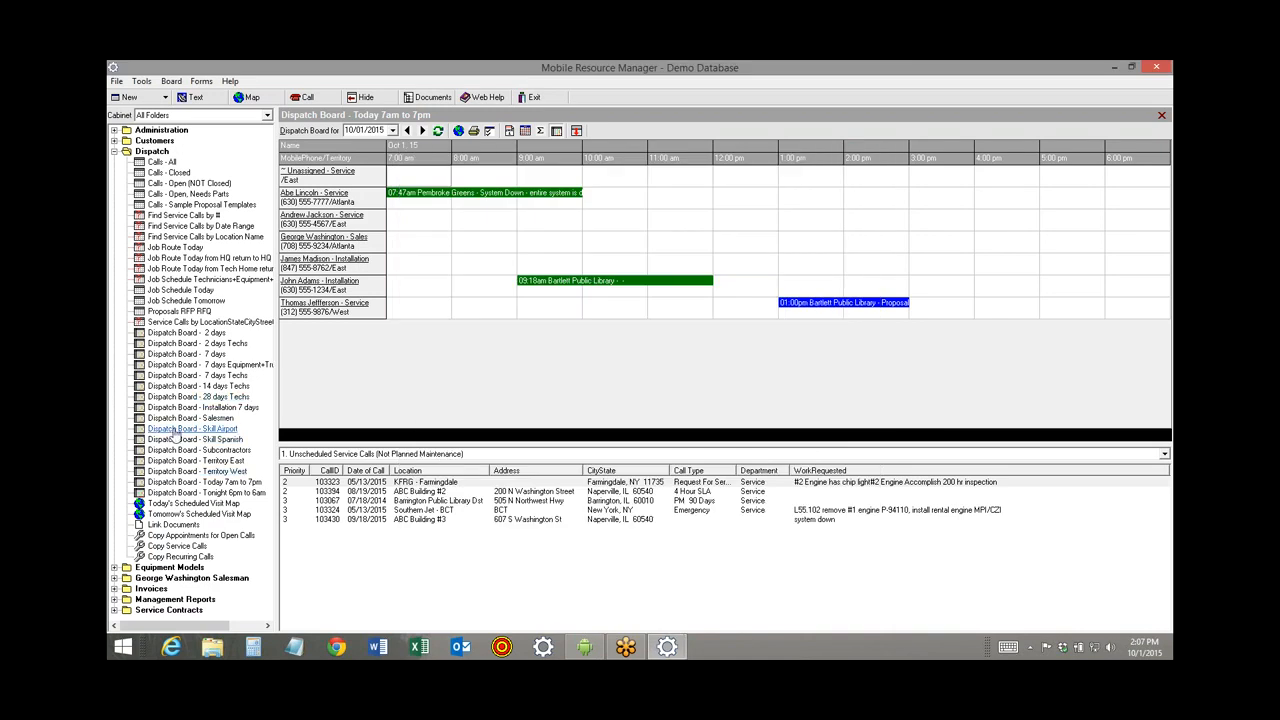
View the Skill Airport, Skill Spanish, Territory East and Territory West boards, then return to 7 days.
{"action": "left_click", "coordinate": [192, 428]}
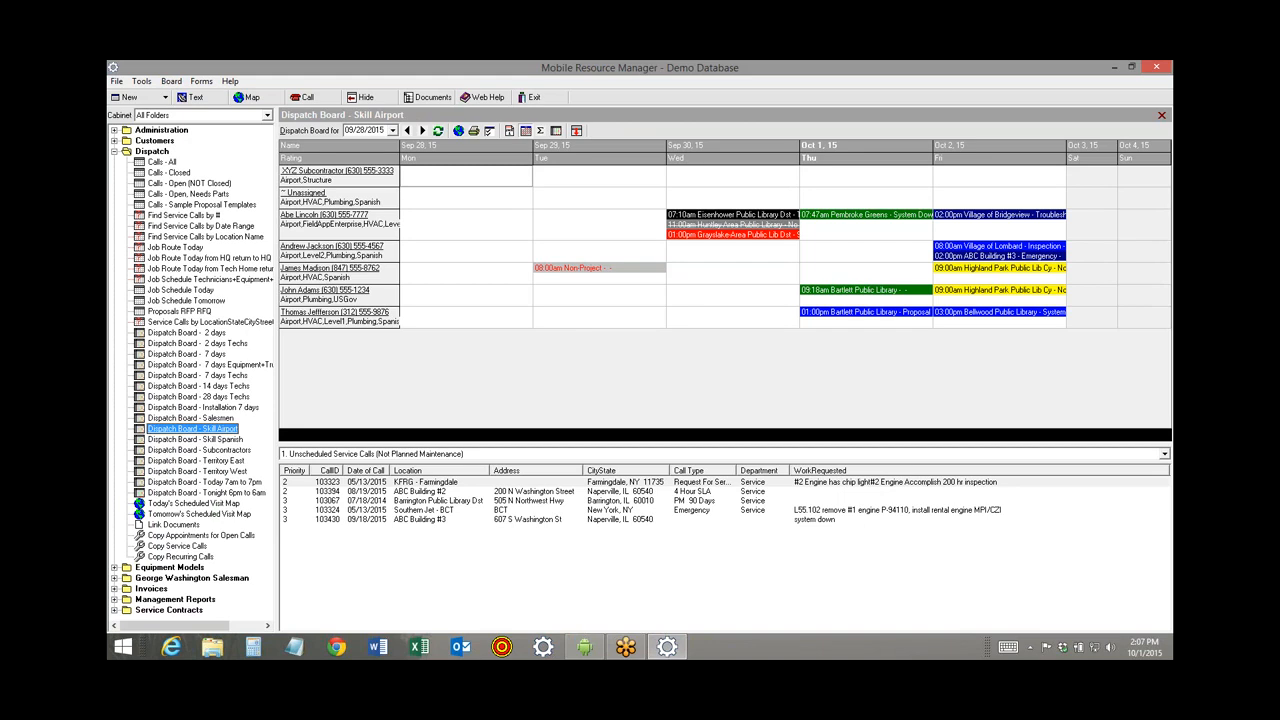
{"action": "left_click", "coordinate": [173, 439]}
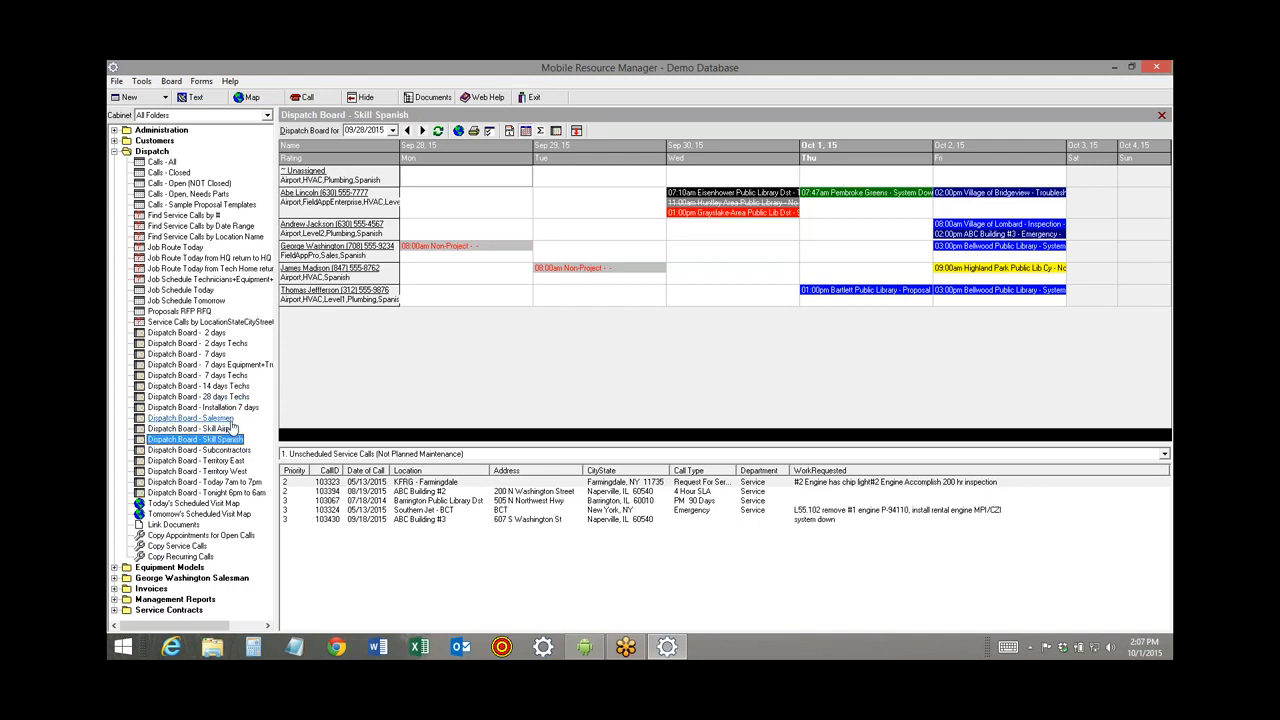
{"action": "left_click", "coordinate": [199, 462]}
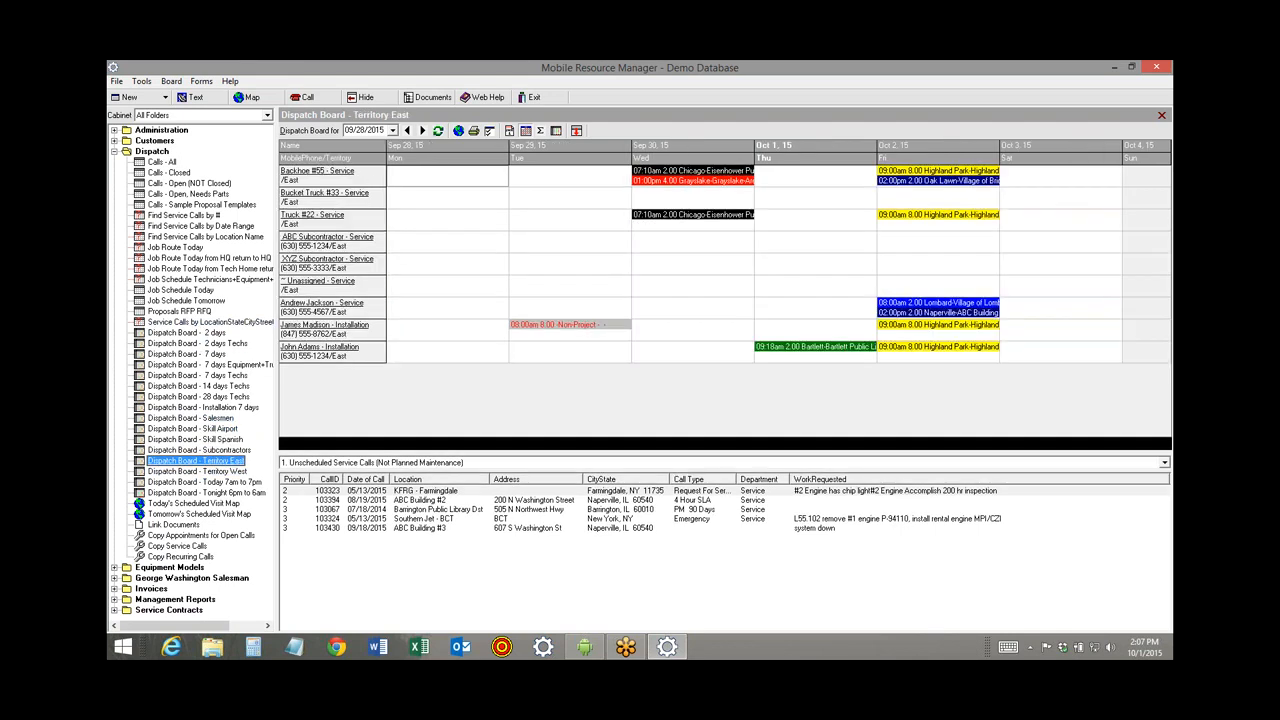
{"action": "left_click", "coordinate": [203, 471]}
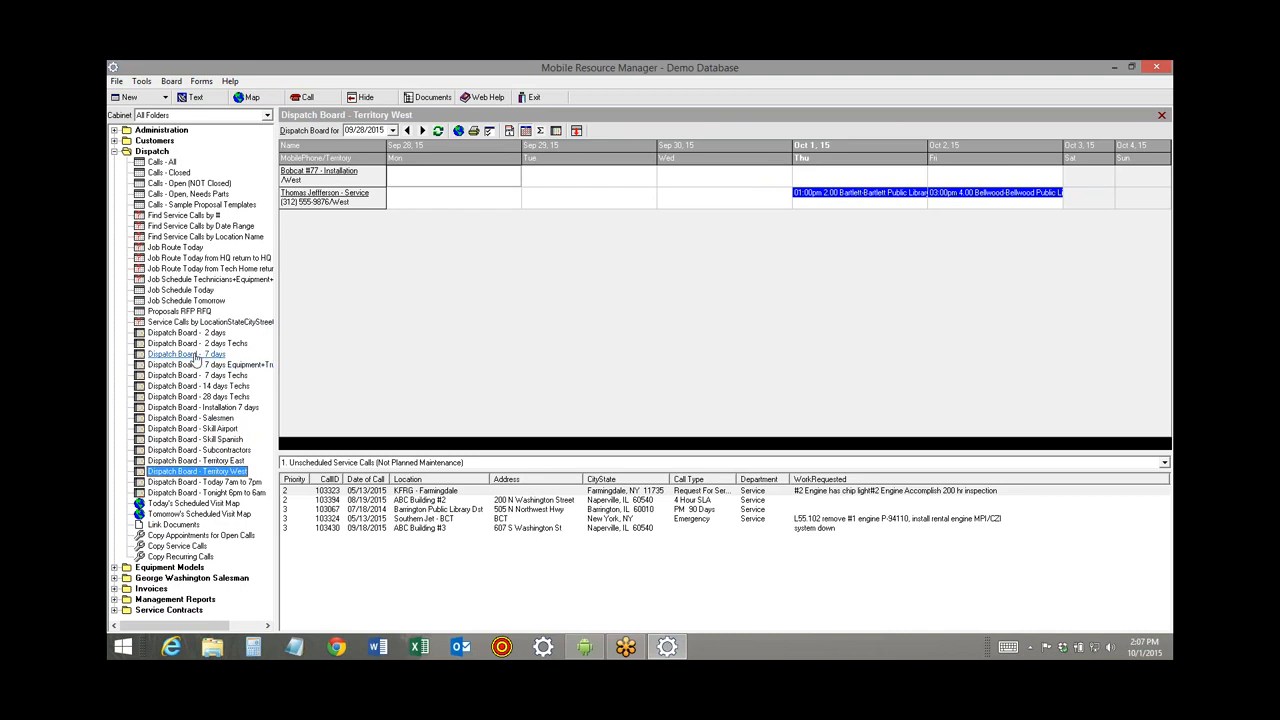
{"action": "left_click", "coordinate": [190, 354]}
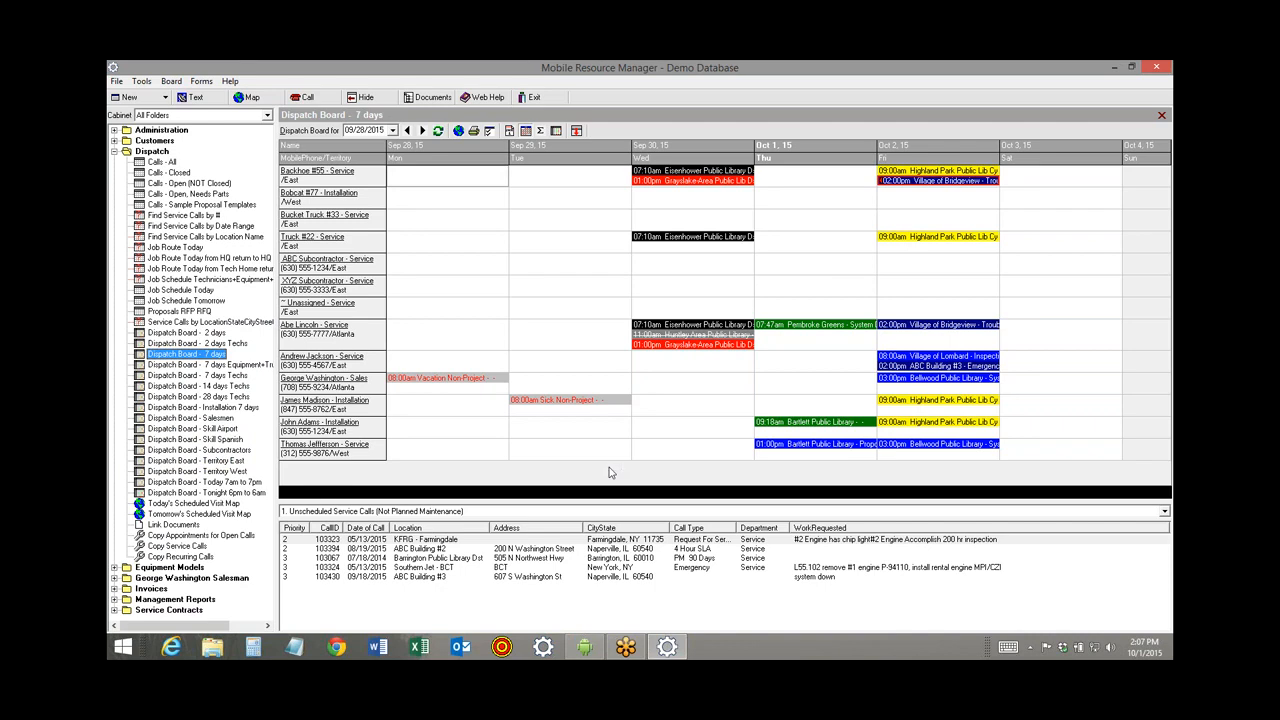
Look over the File menu options, then expand the Customers folder.
{"action": "left_click", "coordinate": [116, 80]}
{"action": "mouse_move", "coordinate": [184, 180]}
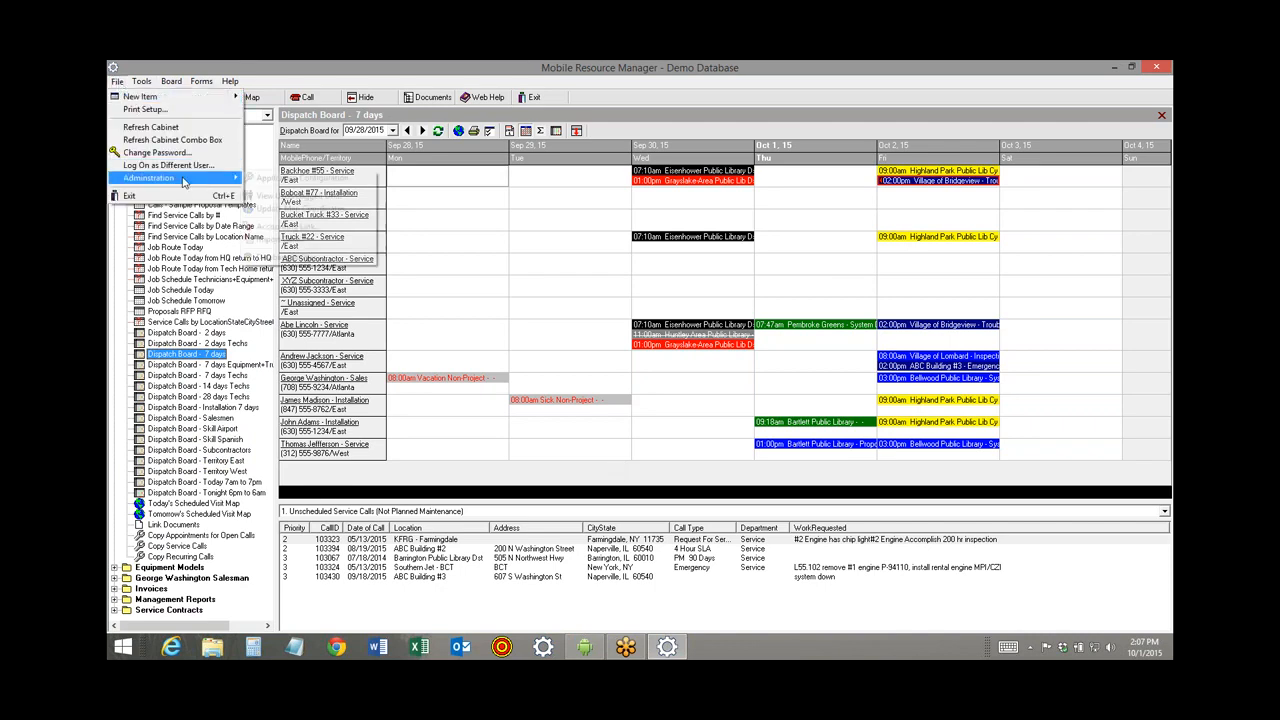
{"action": "left_click", "coordinate": [129, 267]}
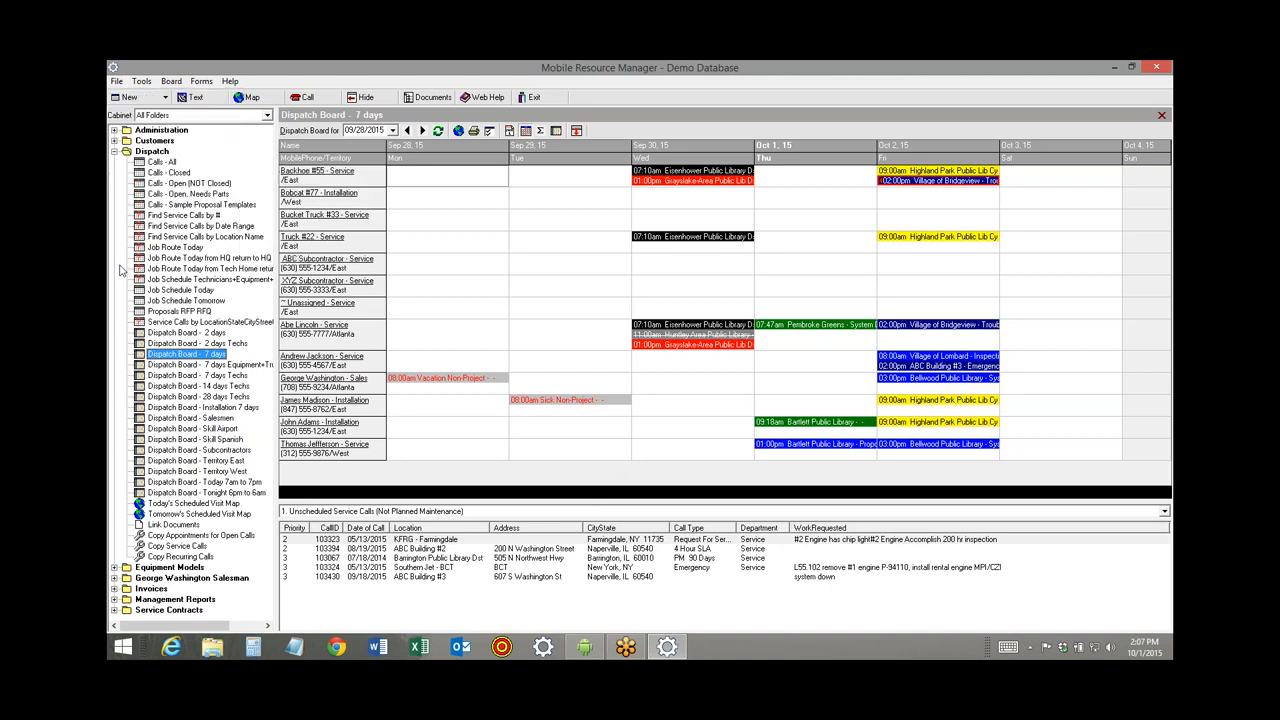
{"action": "left_click", "coordinate": [115, 141]}
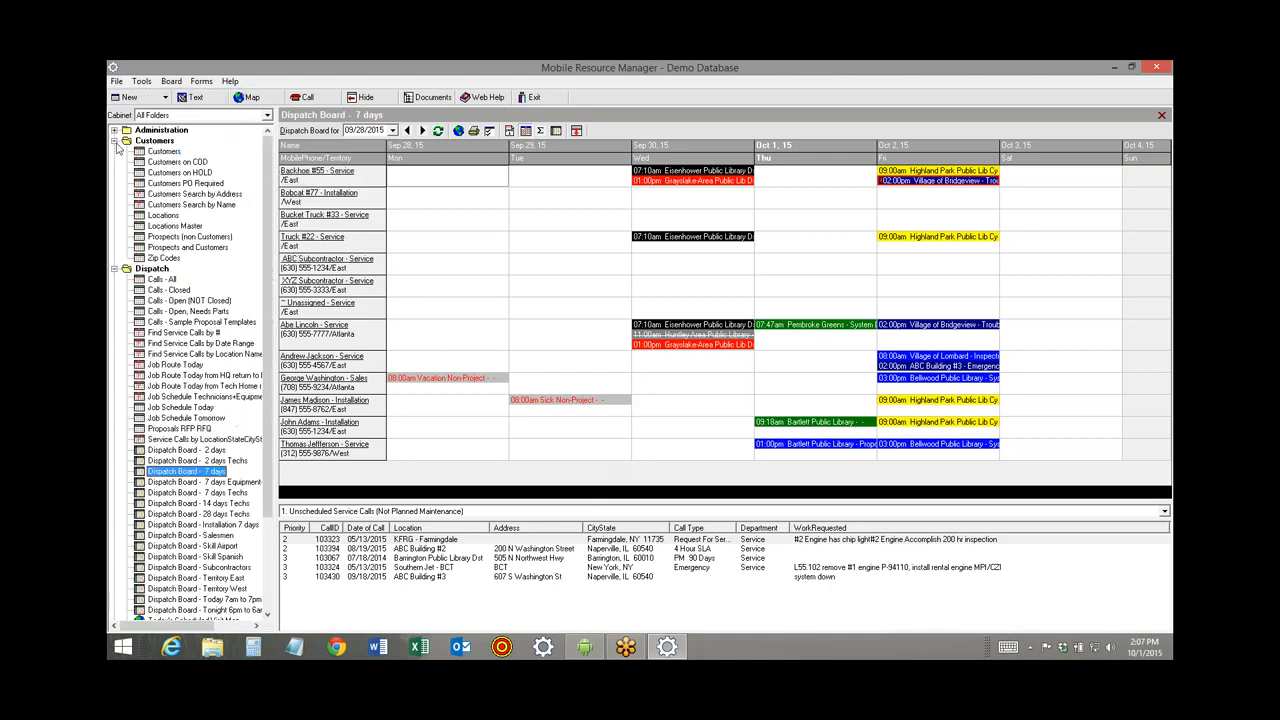
Open the ABC Property Management customer record from the Customers list.
{"action": "left_click", "coordinate": [166, 151]}
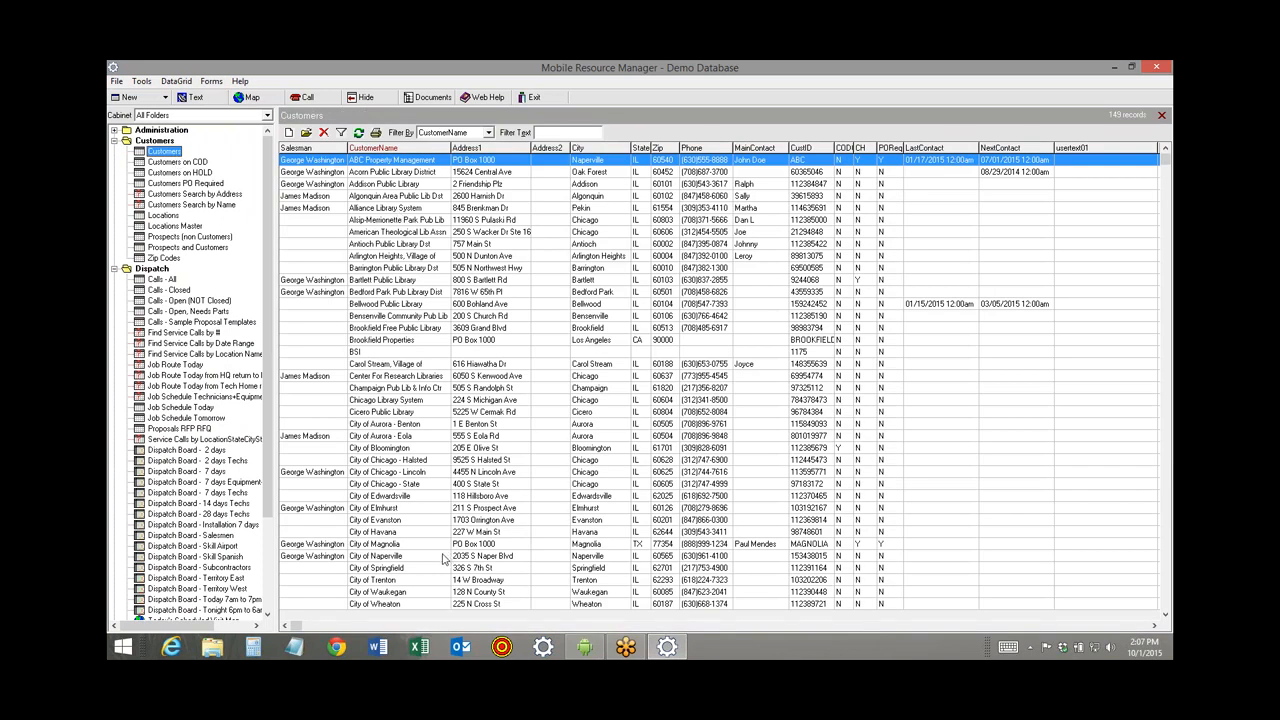
{"action": "double_click", "coordinate": [383, 161]}
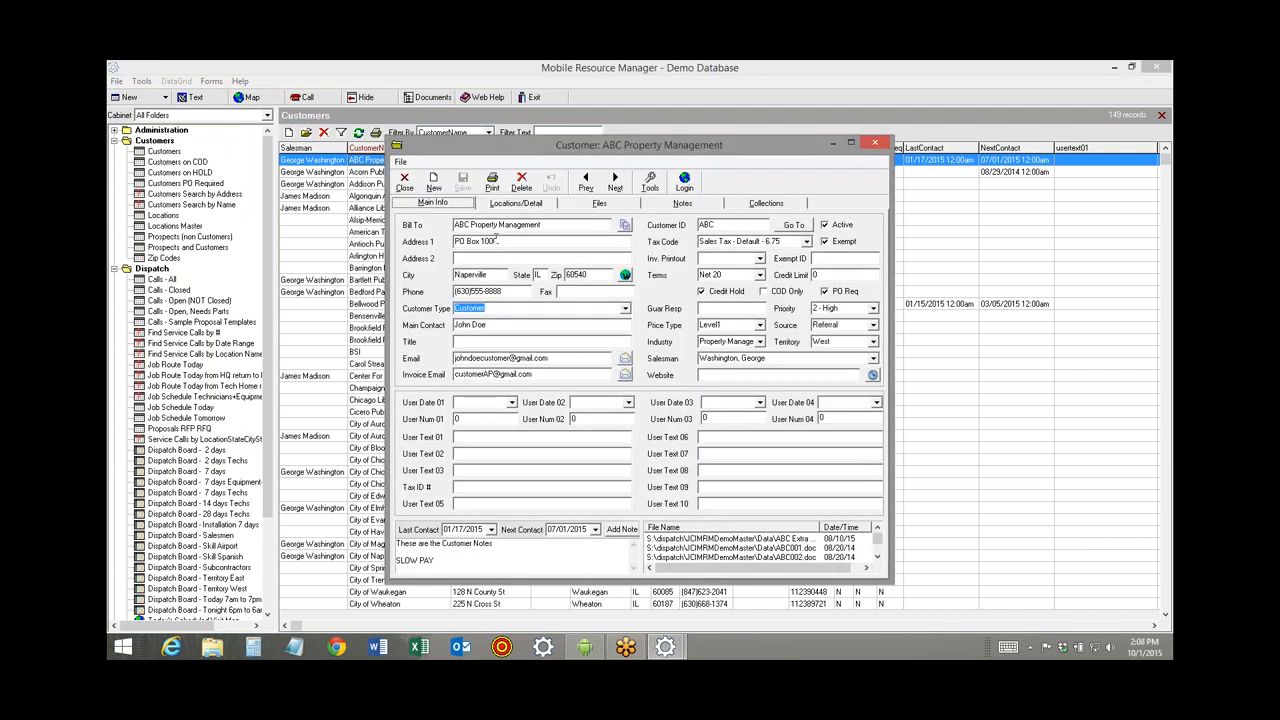
{"action": "left_click", "coordinate": [423, 240]}
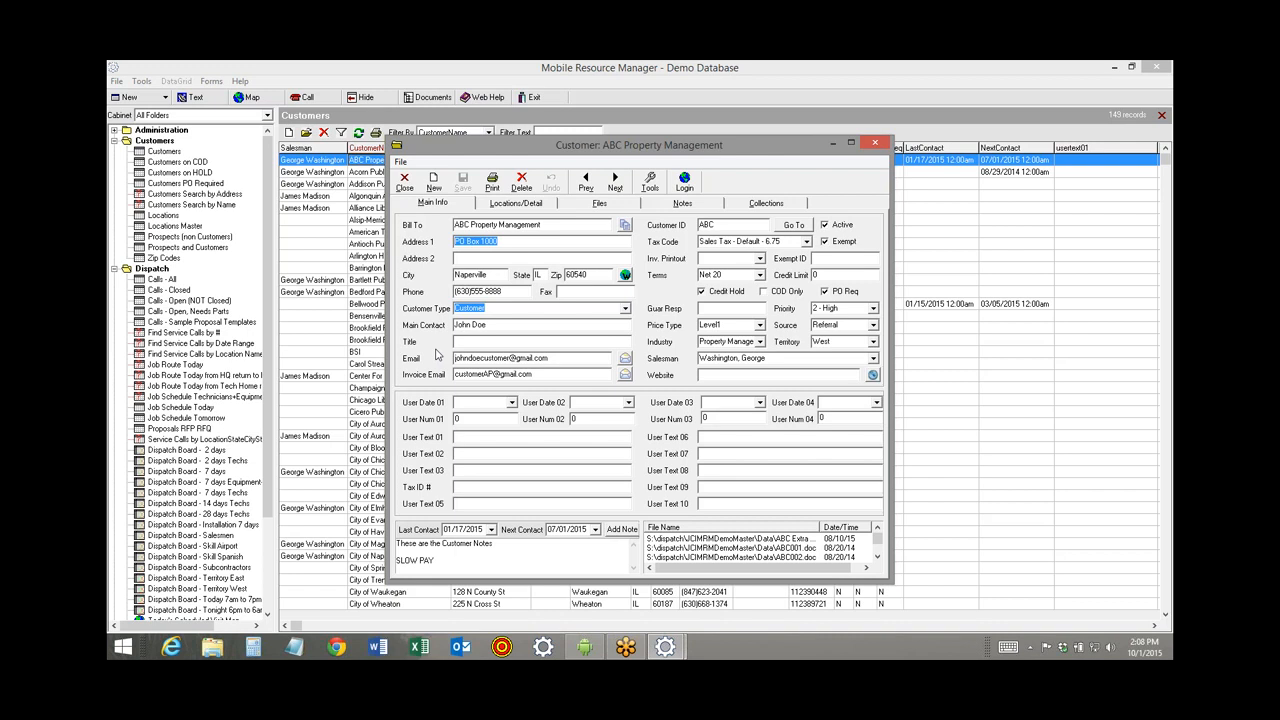
Browse locations ABC001, ABC002 and ABC003 on the Locations/Detail tab, then open ABC Building #1.
{"action": "left_click", "coordinate": [513, 204]}
{"action": "left_click", "coordinate": [518, 248]}
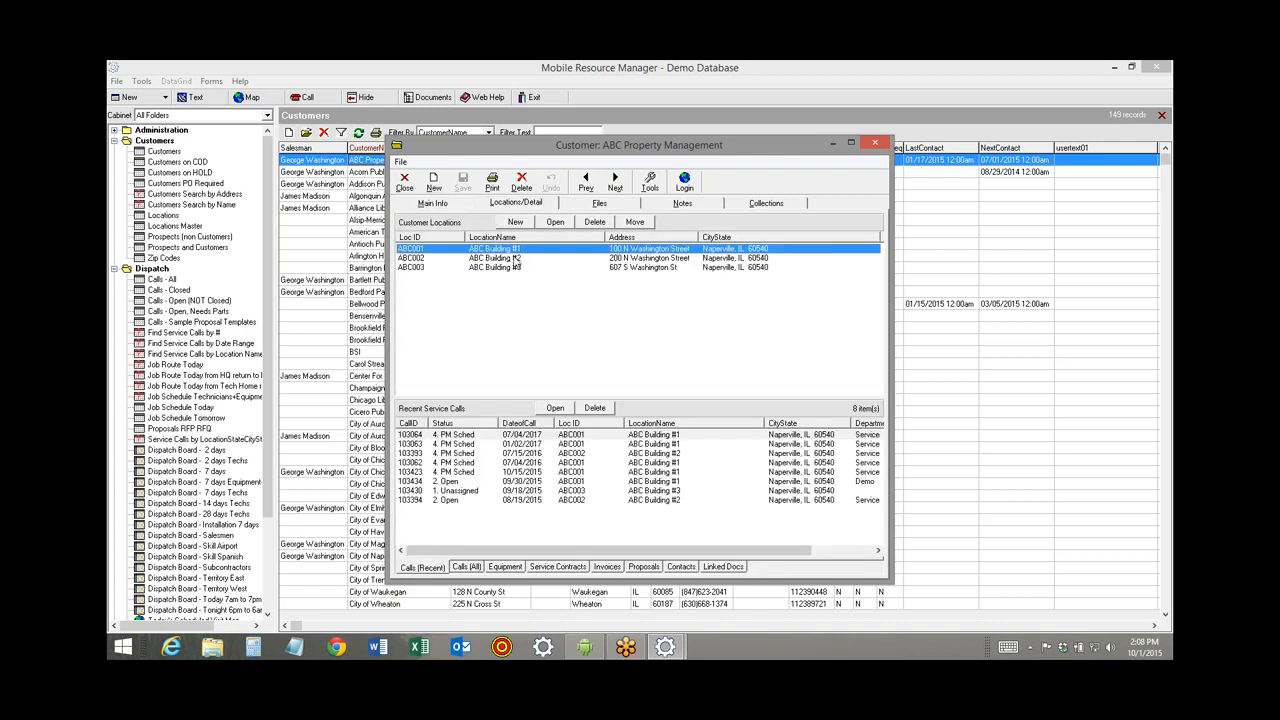
{"action": "left_click", "coordinate": [515, 258]}
{"action": "left_click", "coordinate": [513, 268]}
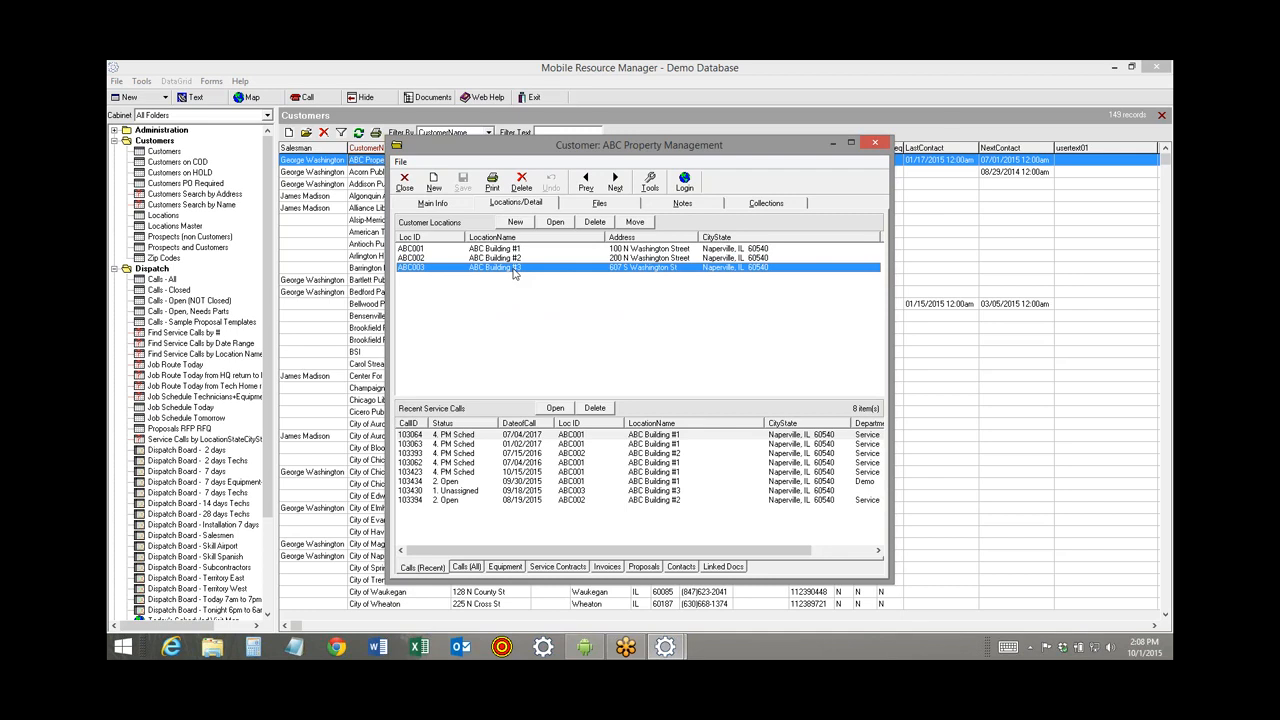
{"action": "left_click", "coordinate": [433, 204]}
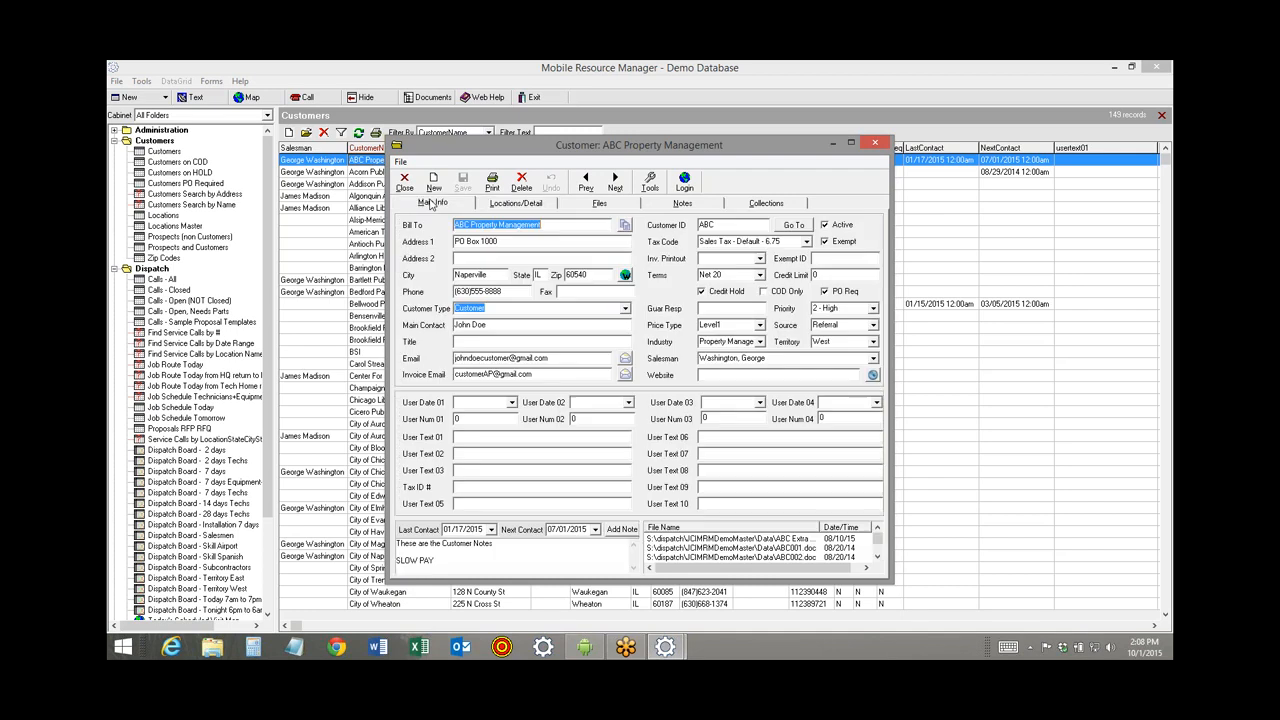
{"action": "left_click", "coordinate": [508, 204]}
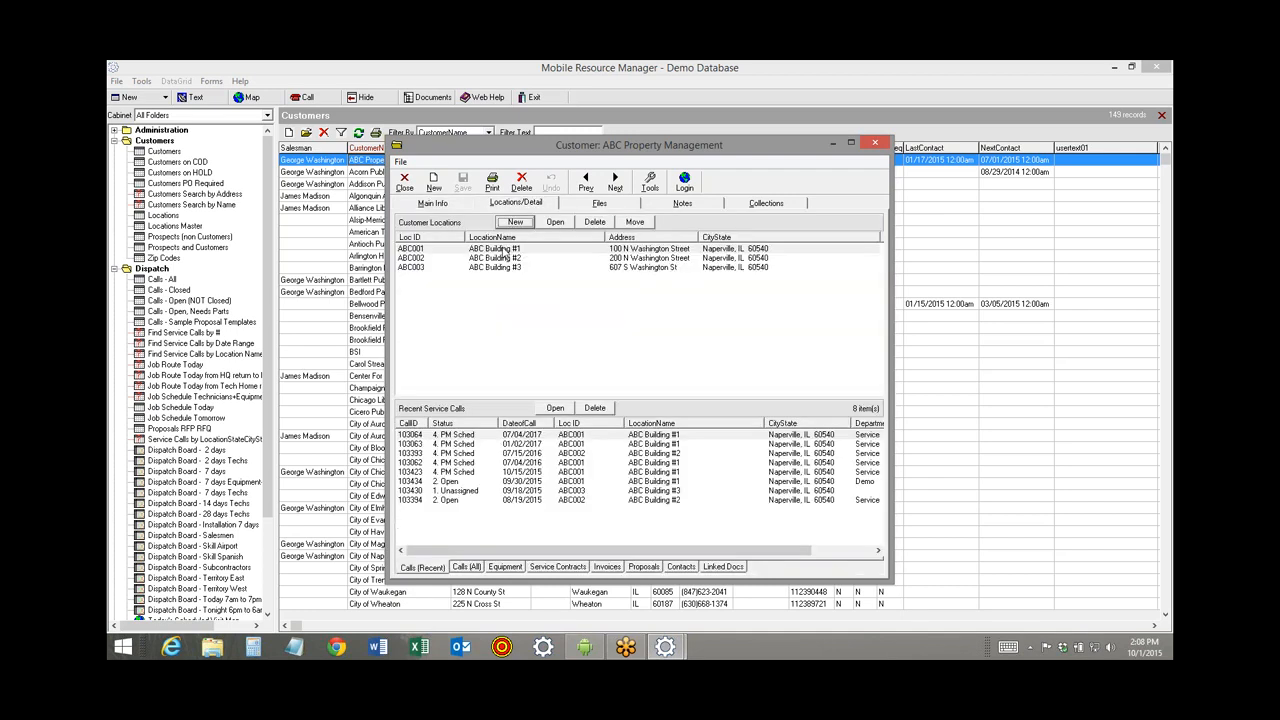
{"action": "left_click", "coordinate": [506, 249]}
{"action": "left_click", "coordinate": [503, 258]}
{"action": "left_click", "coordinate": [497, 268]}
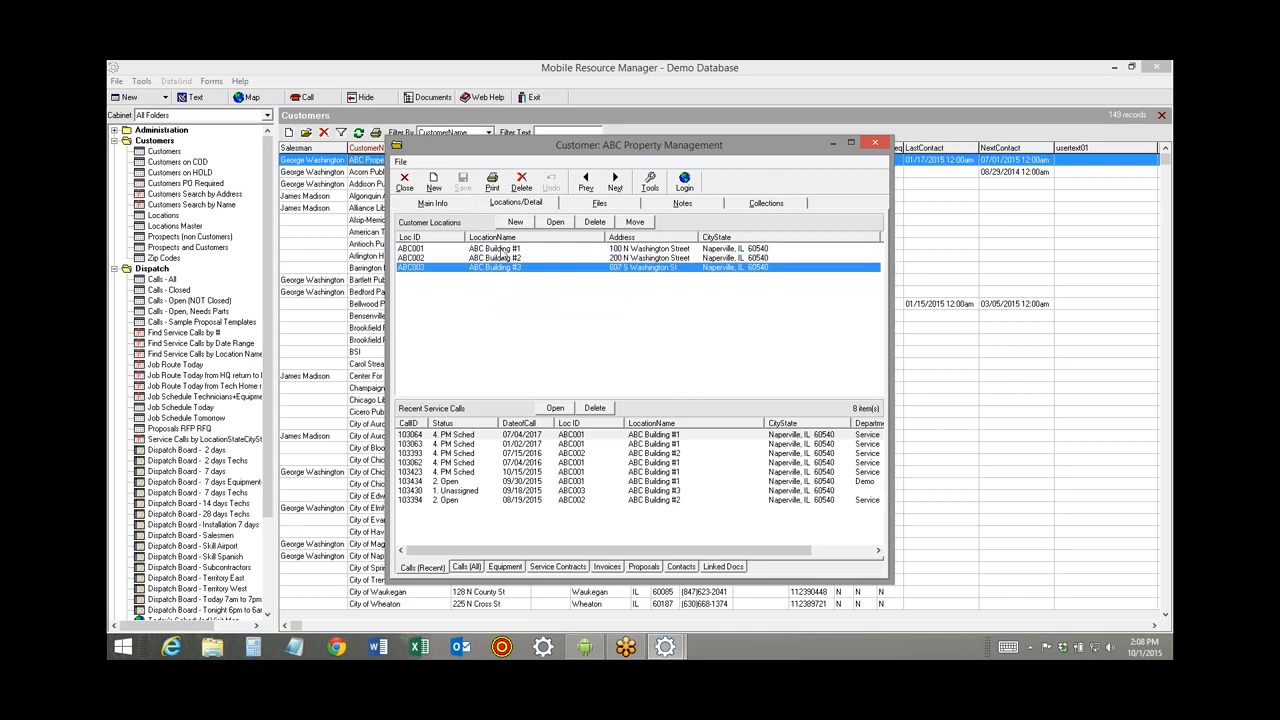
{"action": "double_click", "coordinate": [501, 249]}
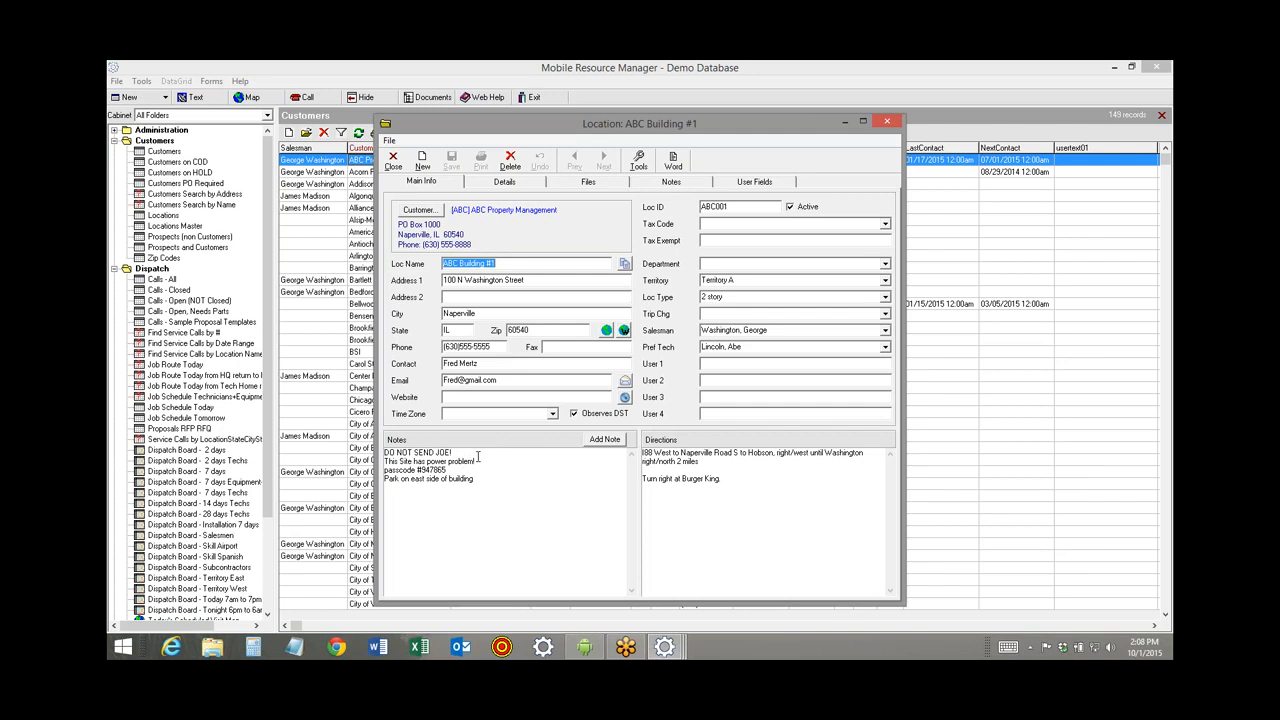
Highlight ABC Building #1's site notes and preferred technician, then show its recent service calls.
{"action": "left_click_drag", "start_coordinate": [476, 453], "coordinate": [383, 452]}
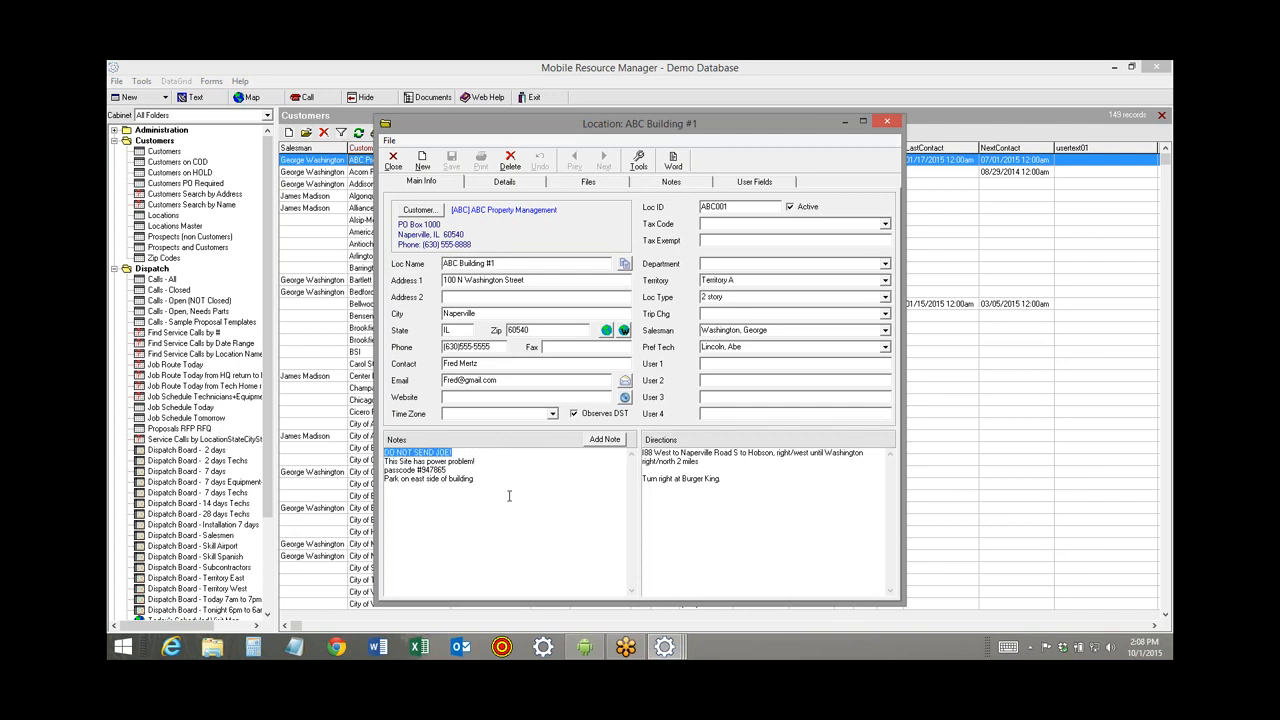
{"action": "left_click_drag", "start_coordinate": [481, 460], "coordinate": [384, 461]}
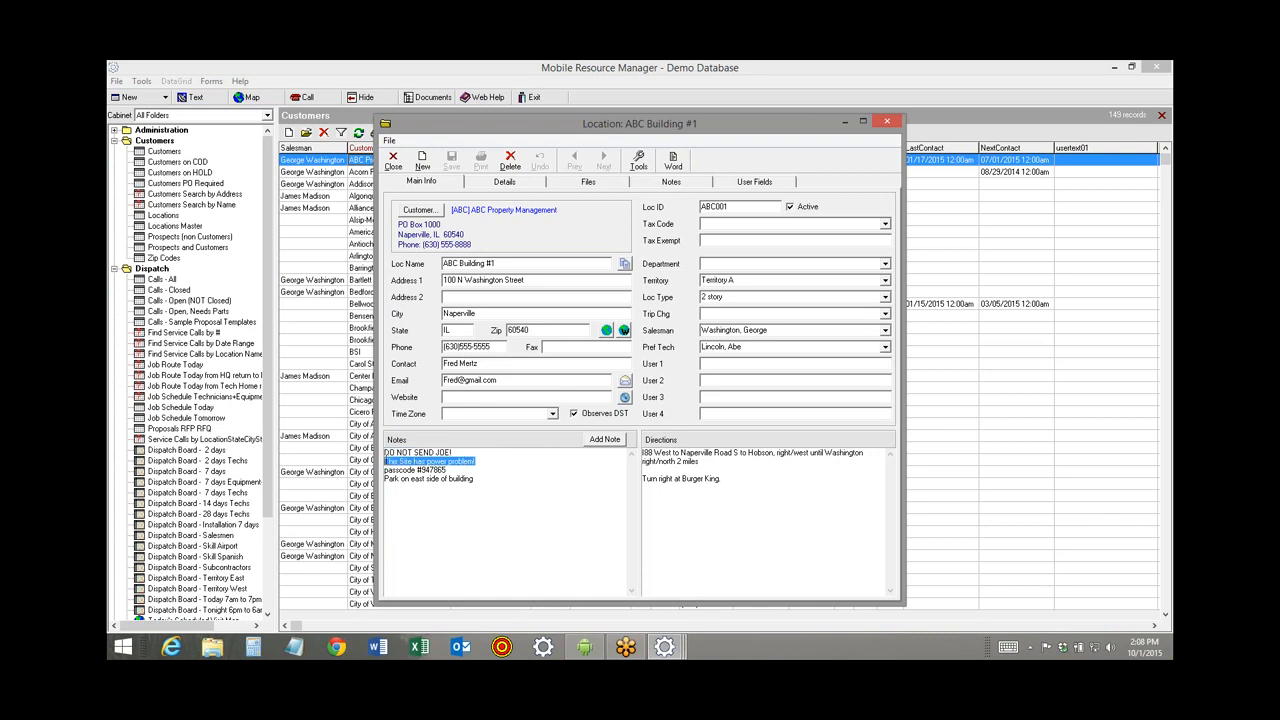
{"action": "left_click_drag", "start_coordinate": [463, 471], "coordinate": [384, 470]}
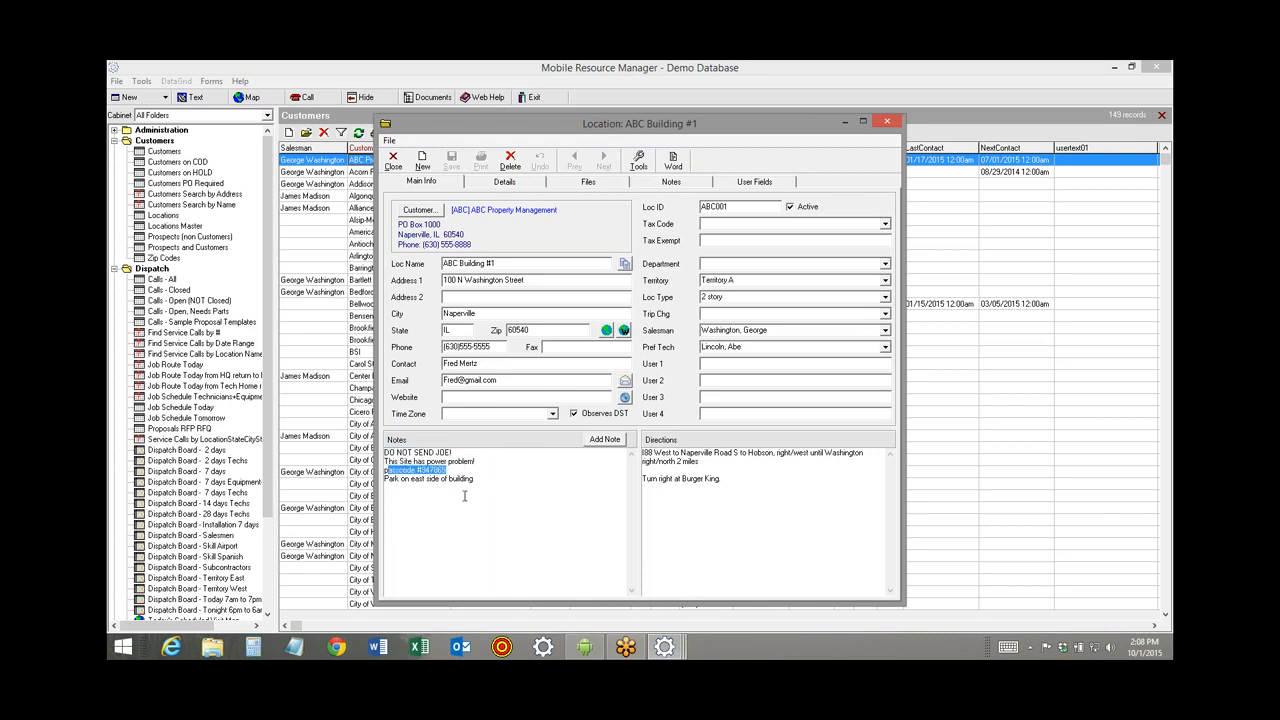
{"action": "left_click", "coordinate": [757, 347]}
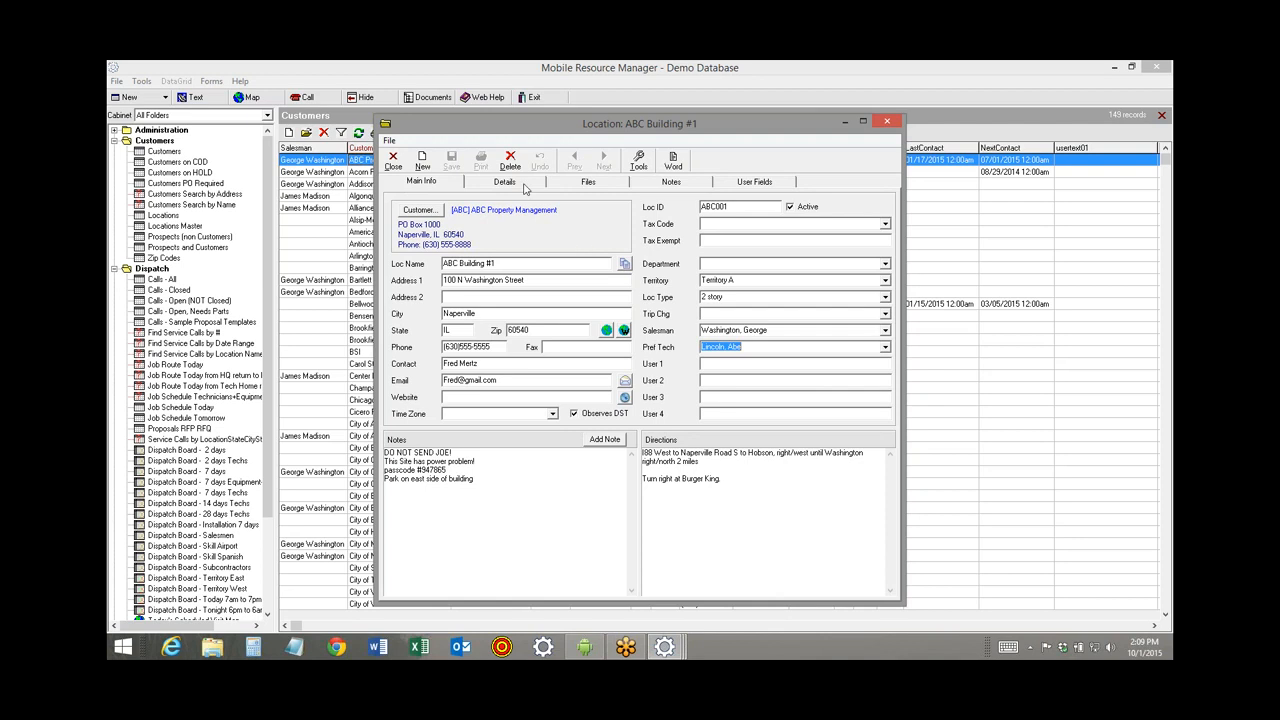
{"action": "left_click", "coordinate": [506, 182]}
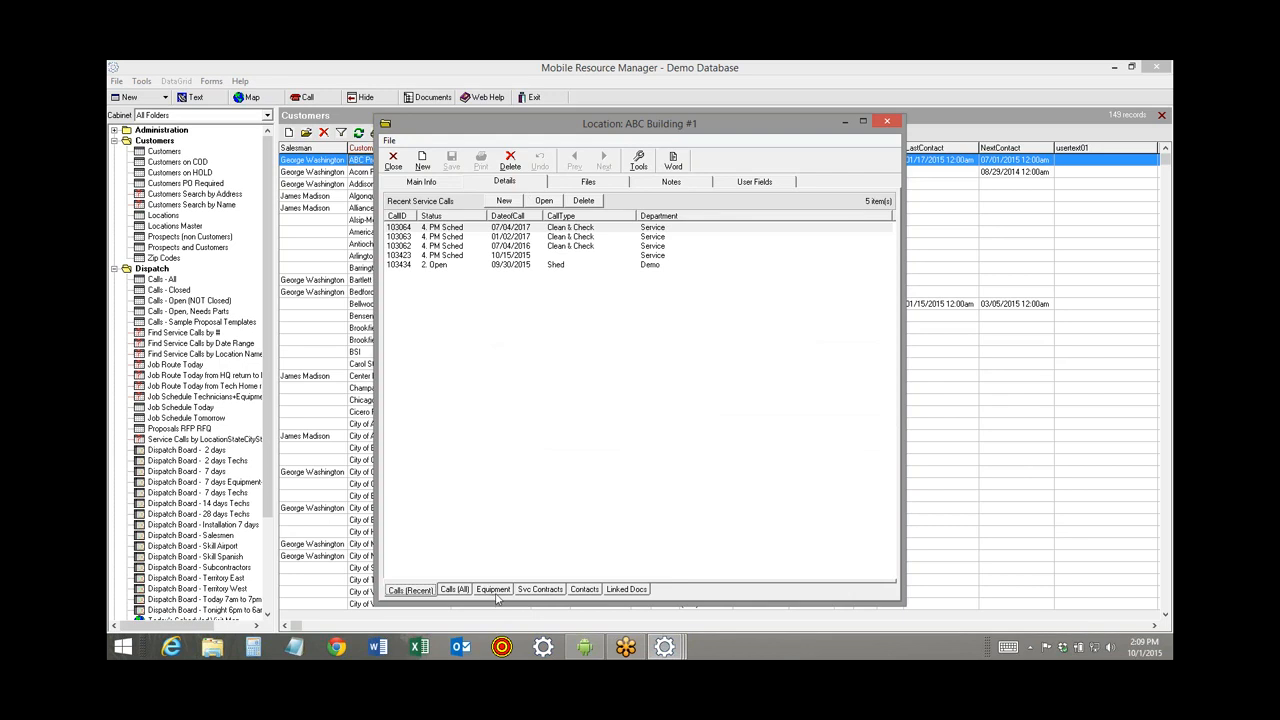
Browse the location's equipment (Control Panel, GE 2000 Generator, Notebook, Bryant and Lenox compressors), then restore the phone mirror.
{"action": "left_click", "coordinate": [493, 590]}
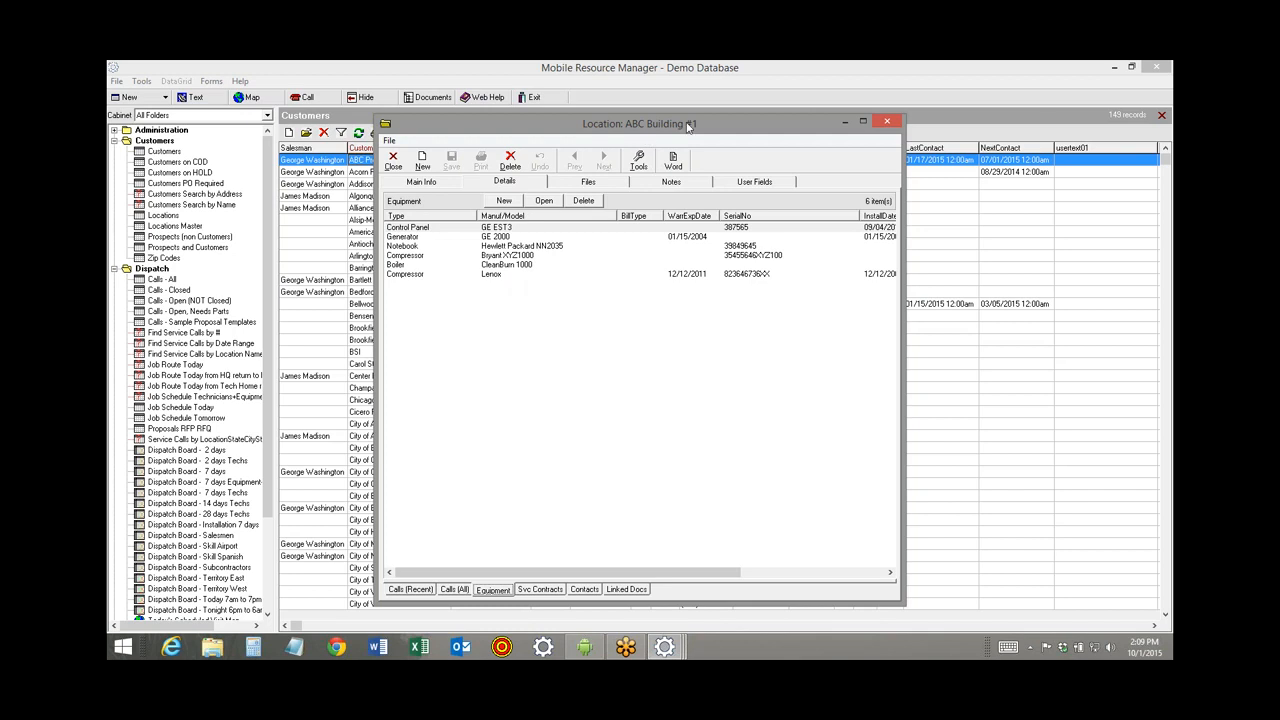
{"action": "left_click", "coordinate": [492, 228]}
{"action": "left_click", "coordinate": [492, 237]}
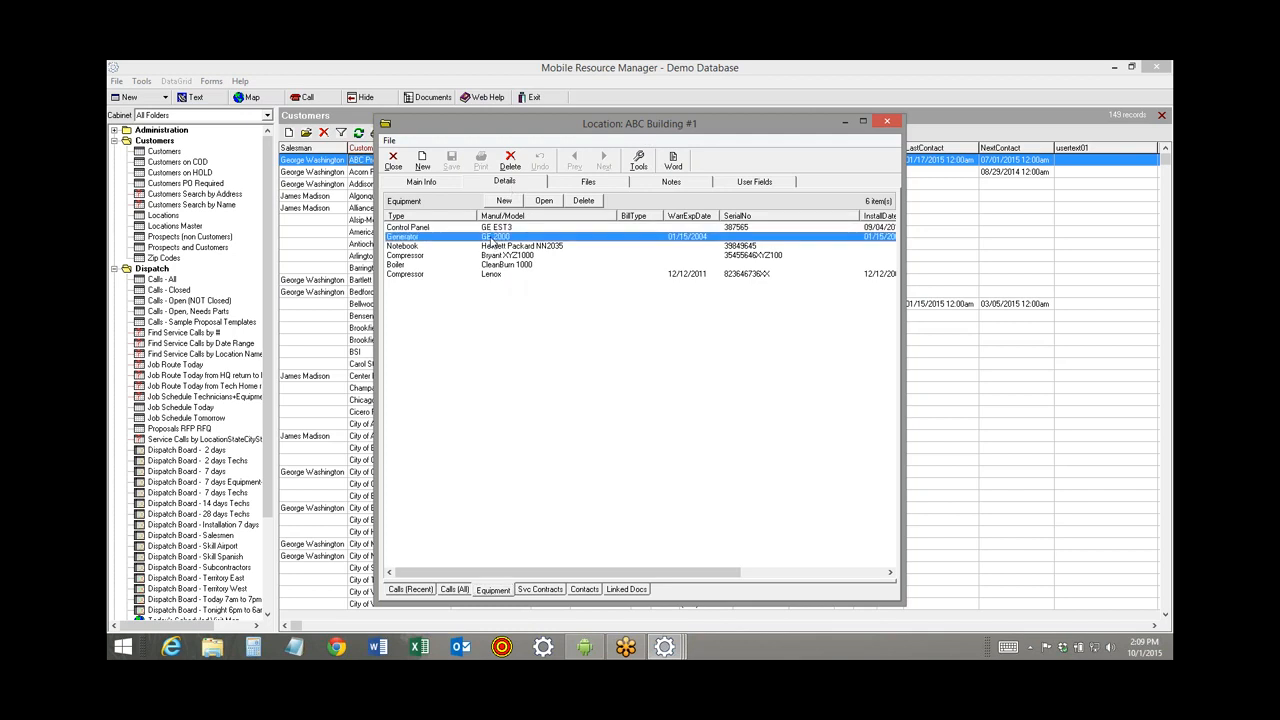
{"action": "left_click", "coordinate": [493, 246]}
{"action": "left_click", "coordinate": [495, 256]}
{"action": "left_click", "coordinate": [496, 274]}
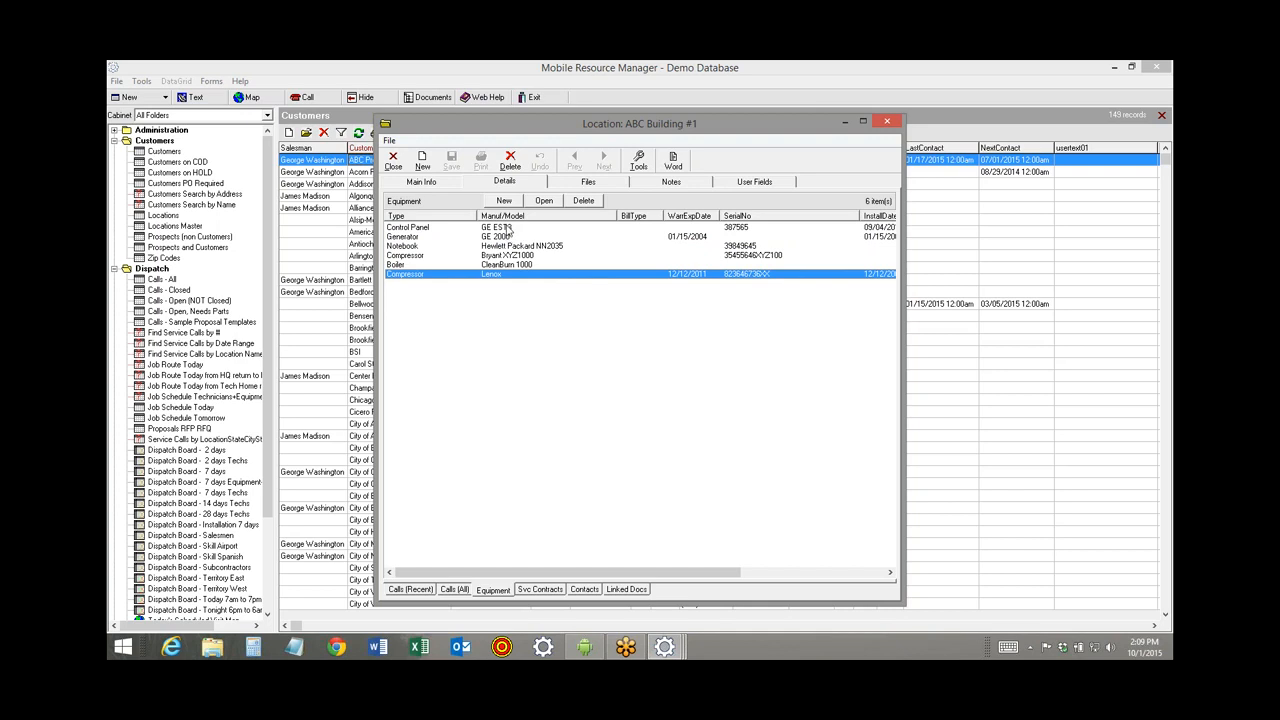
{"action": "left_click", "coordinate": [510, 229]}
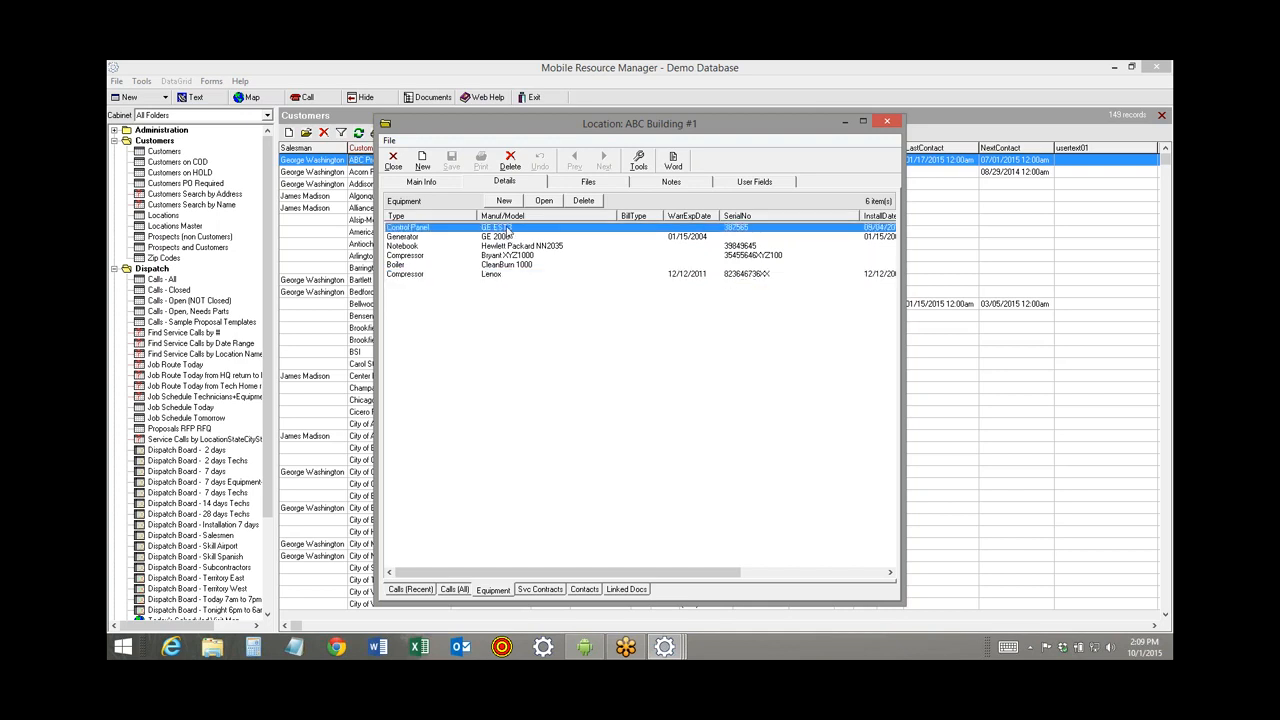
{"action": "left_click", "coordinate": [504, 238]}
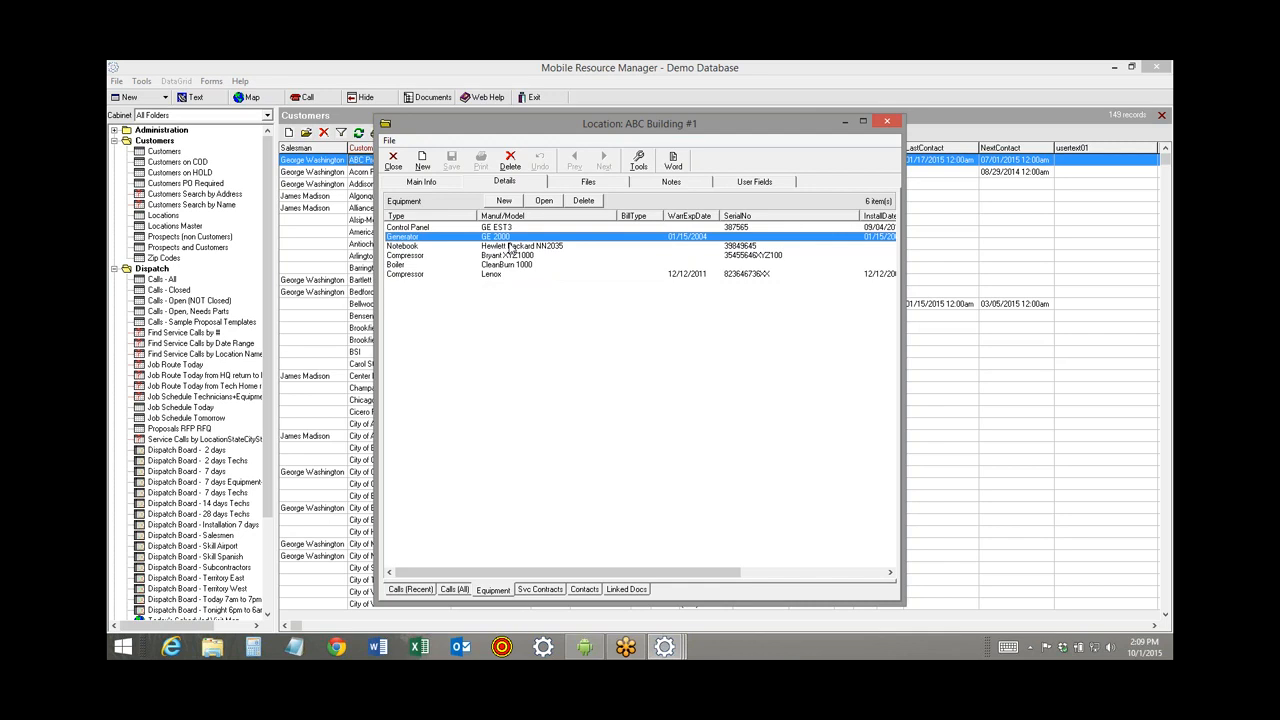
{"action": "left_click", "coordinate": [513, 247]}
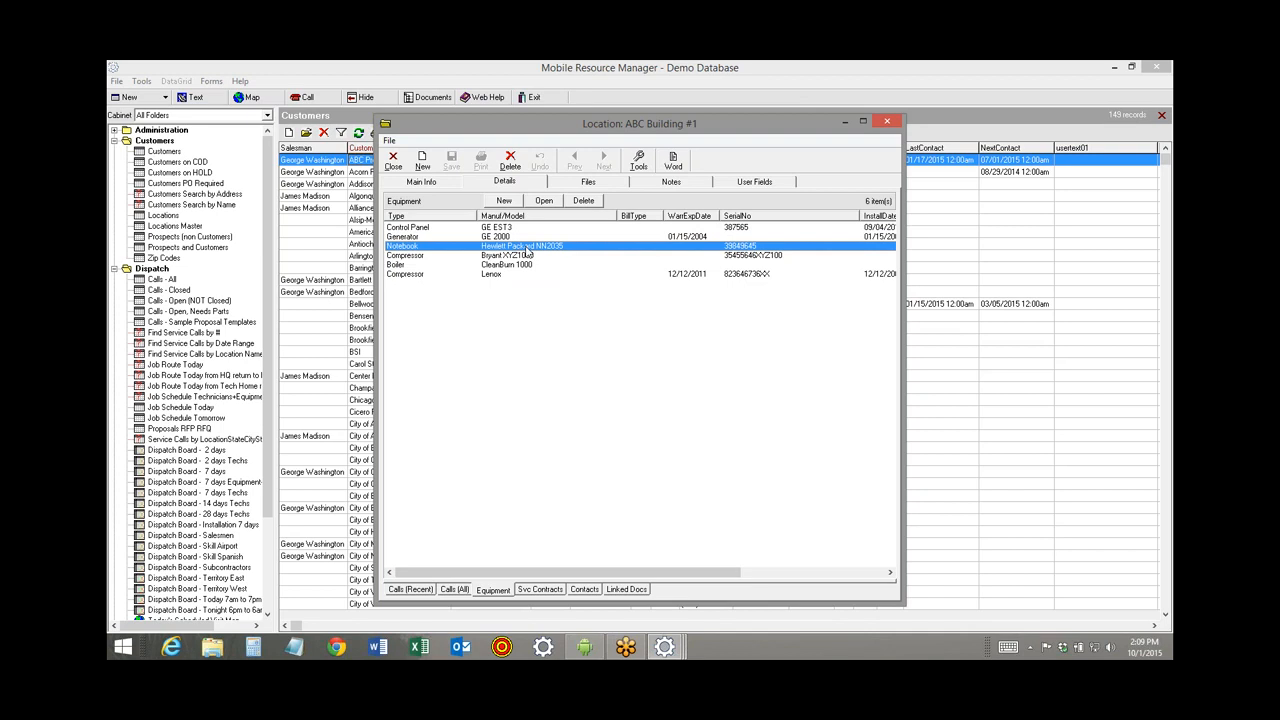
{"action": "left_click", "coordinate": [585, 647]}
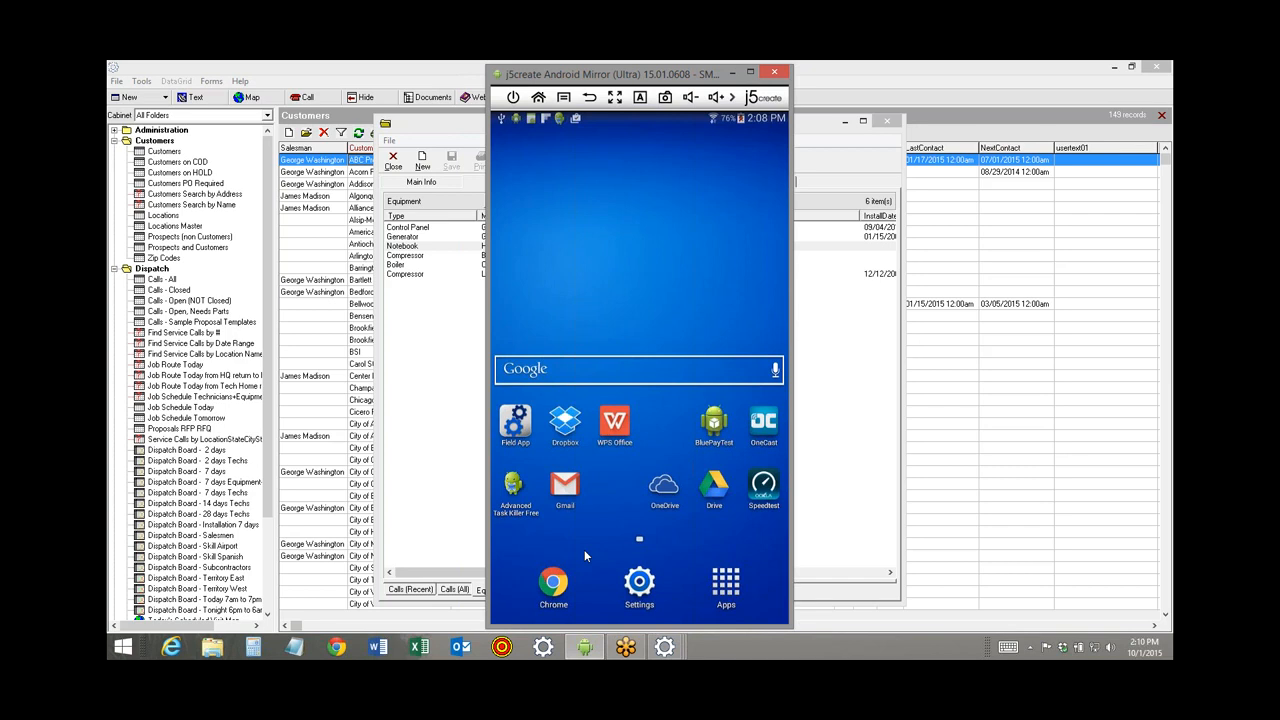
Hide the phone mirror, close the location and customer records, and show the 7 days Techs board.
{"action": "left_click", "coordinate": [733, 73]}
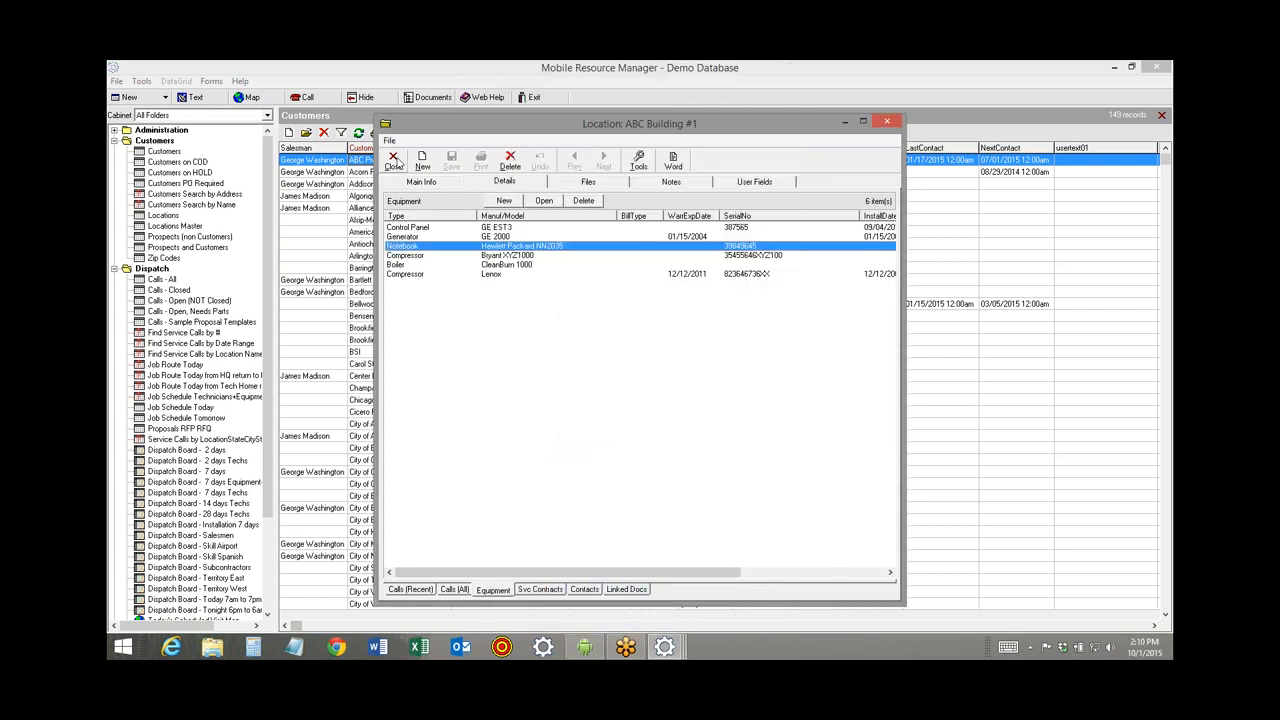
{"action": "left_click", "coordinate": [393, 160]}
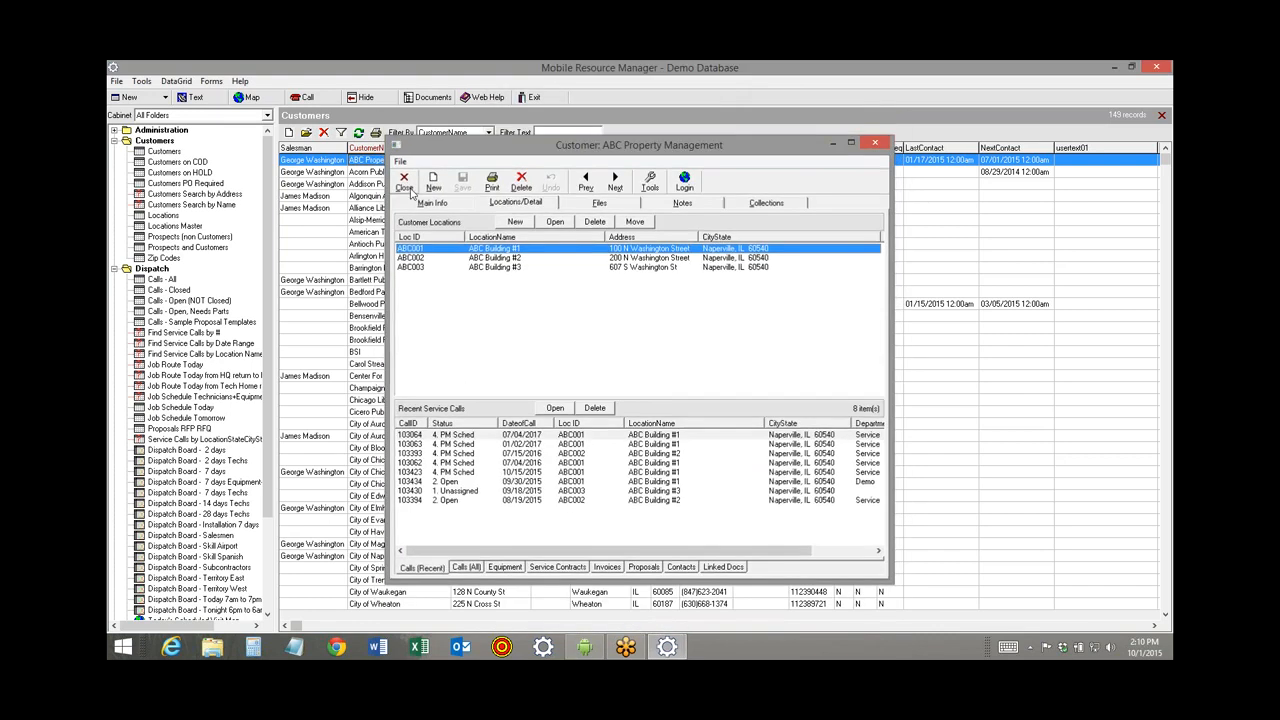
{"action": "left_click", "coordinate": [404, 181]}
{"action": "left_click", "coordinate": [114, 141]}
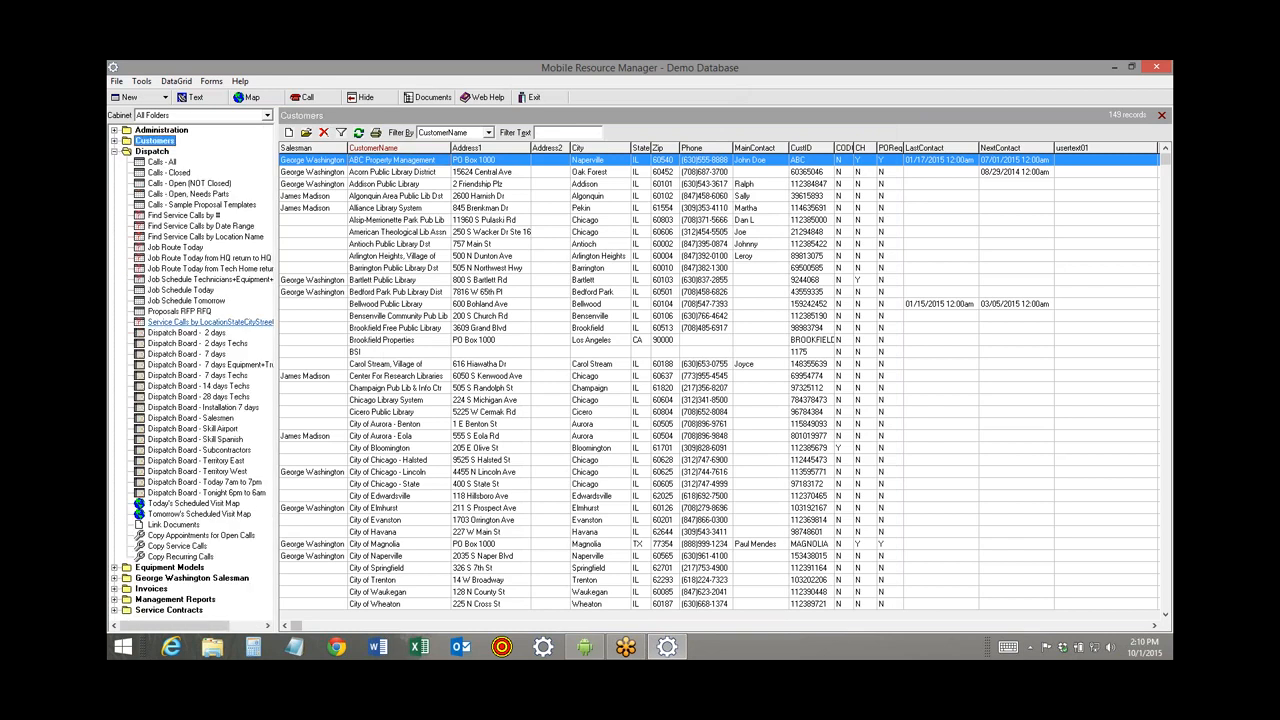
{"action": "left_click", "coordinate": [180, 375]}
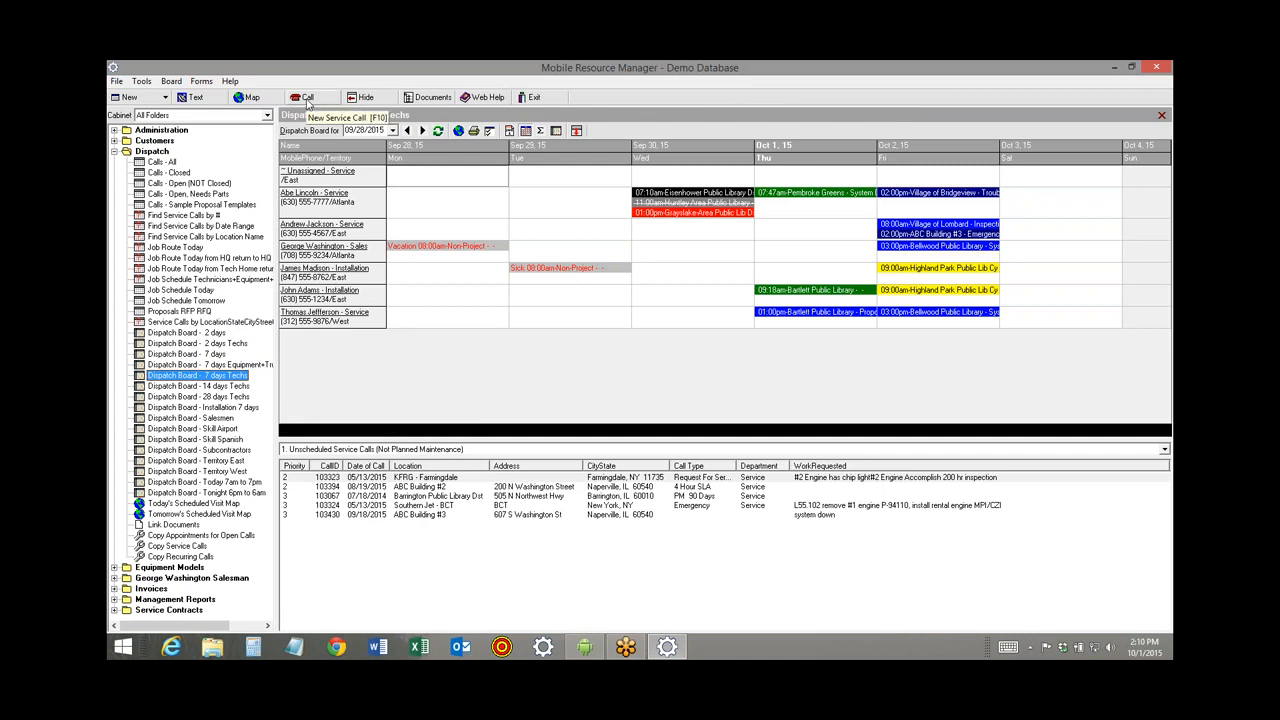
Start a new service call, enter the caller's name, and keep Loc Name as the lookup type.
{"action": "left_click", "coordinate": [307, 98]}
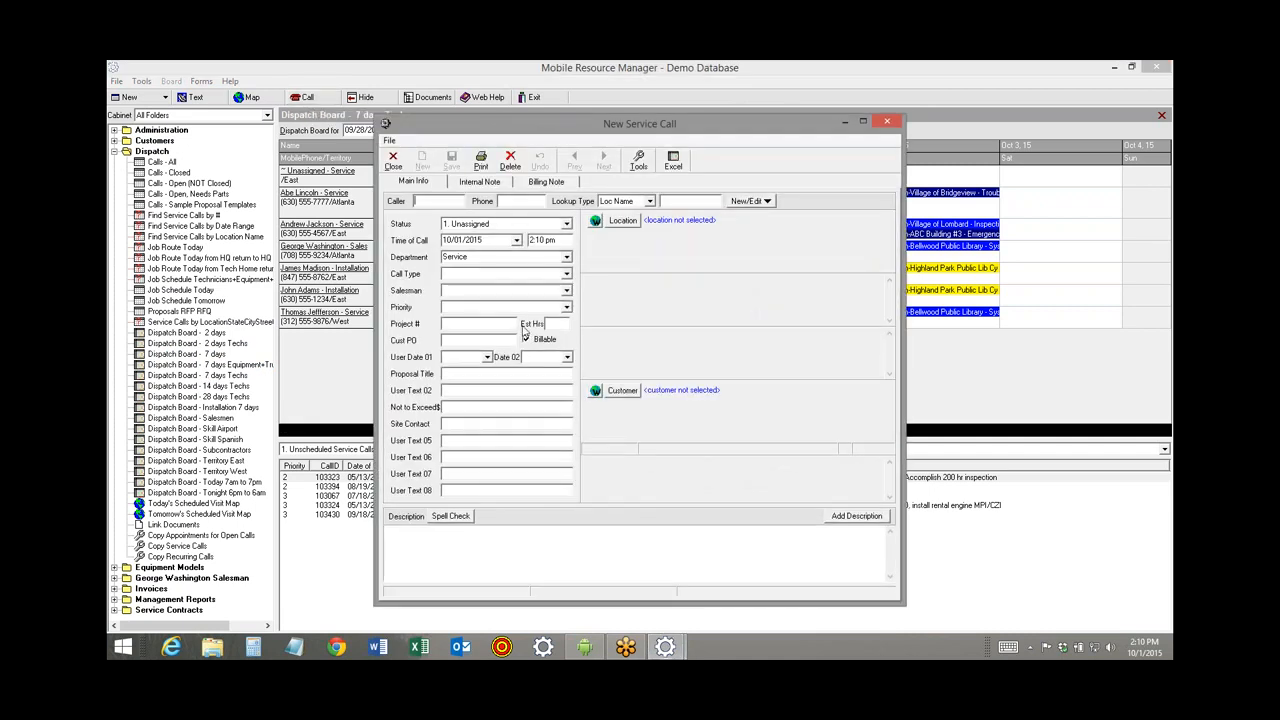
{"action": "type", "text": "Sally"}
{"action": "key", "text": "Tab"}
{"action": "key", "text": "Tab"}
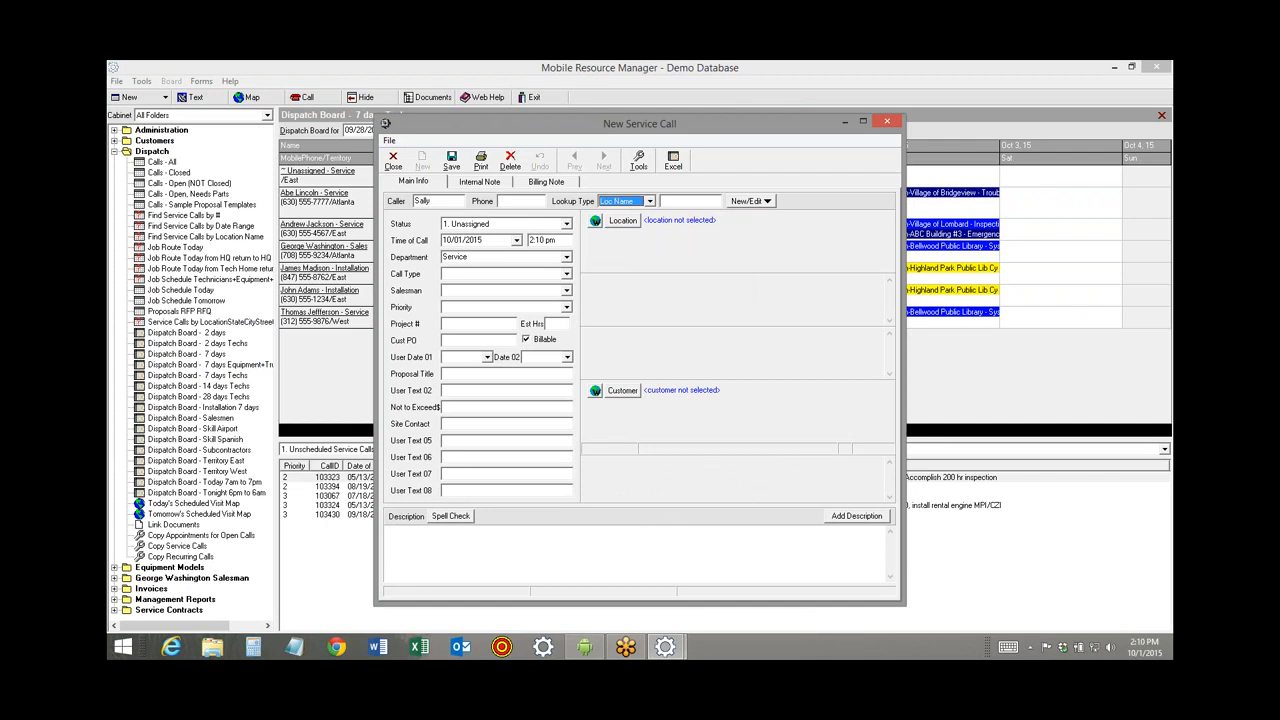
{"action": "left_click", "coordinate": [648, 202]}
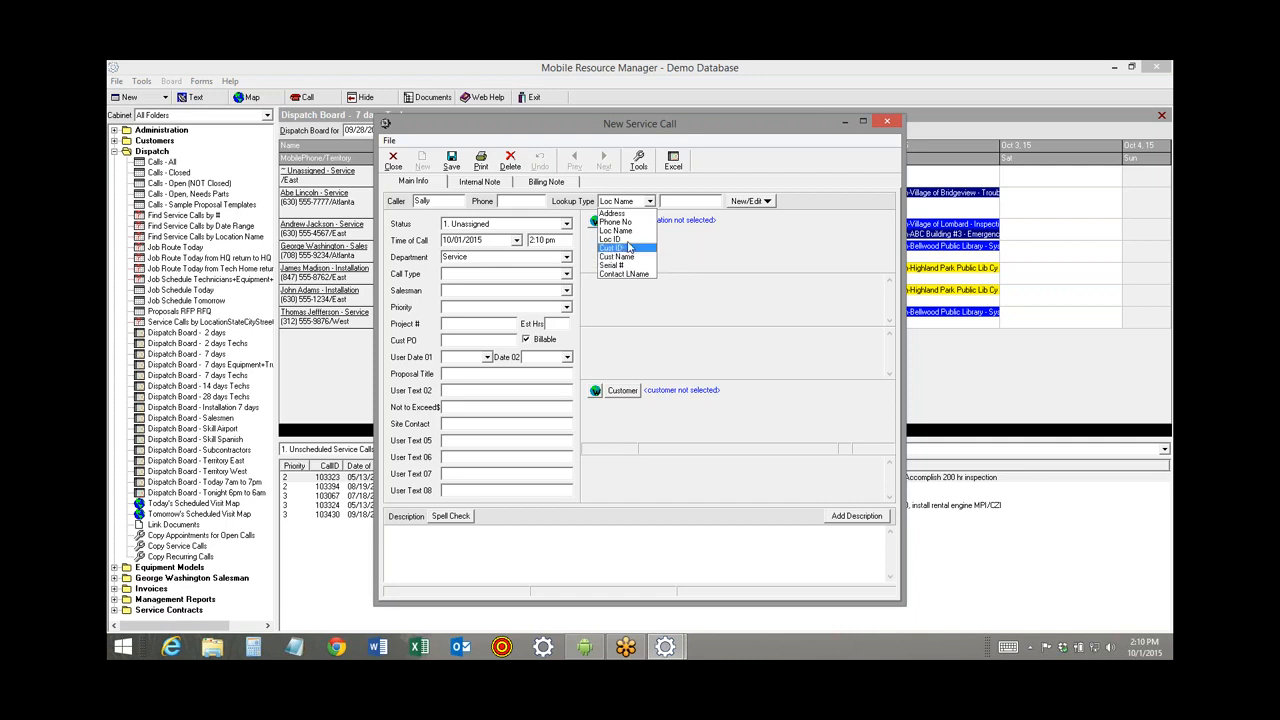
{"action": "left_click", "coordinate": [628, 231]}
Look up locations matching 'abc' and choose ABC Building #1 as the call's location.
{"action": "left_click", "coordinate": [677, 202]}
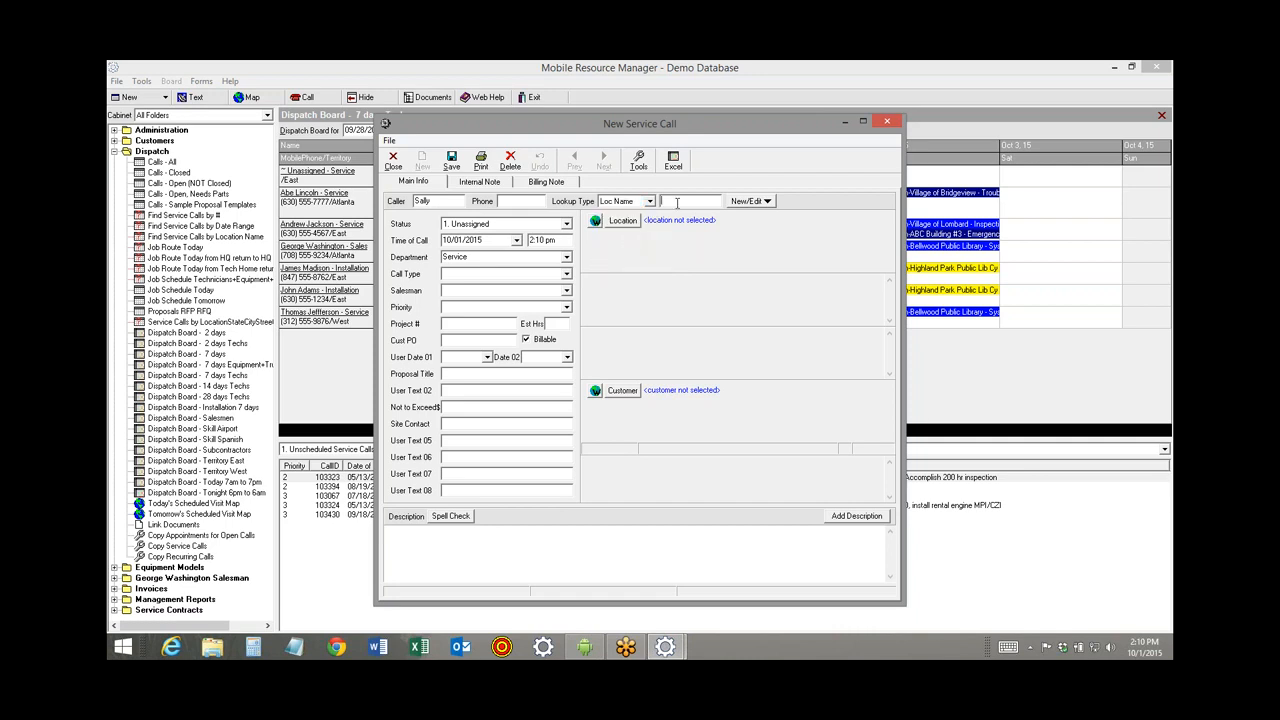
{"action": "type", "text": "a"}
{"action": "key", "text": "Return"}
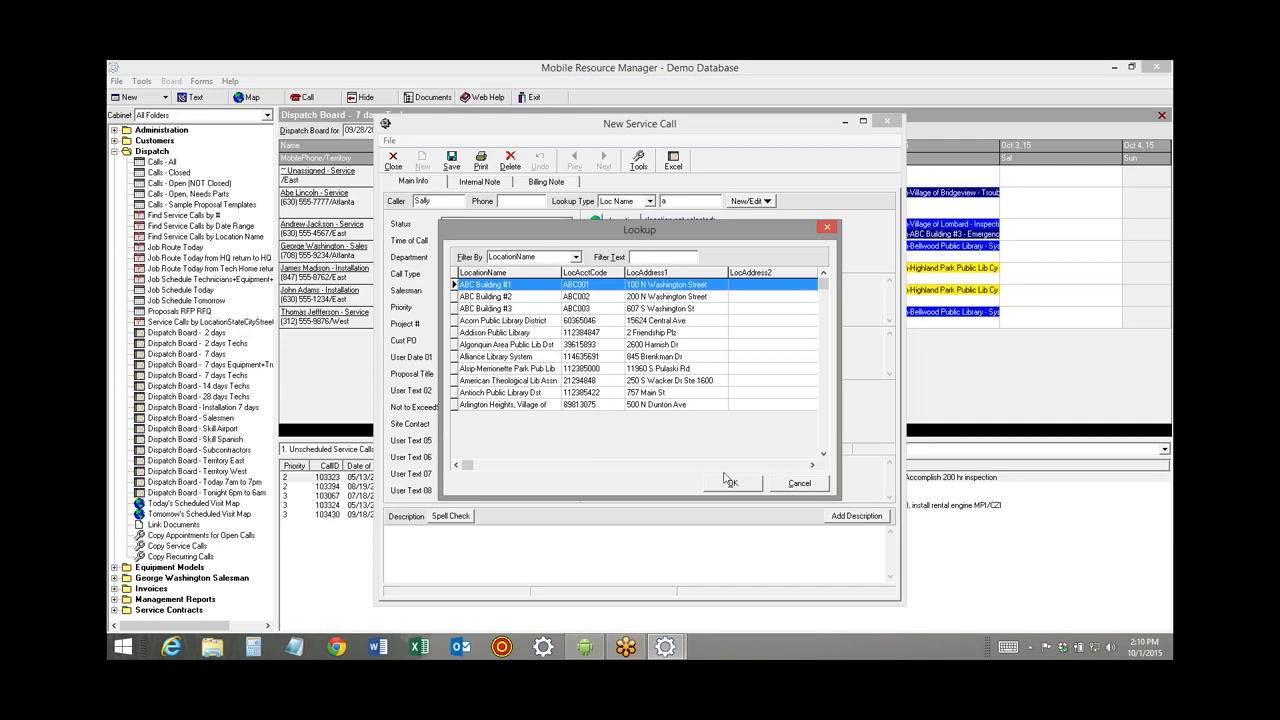
{"action": "left_click", "coordinate": [799, 484]}
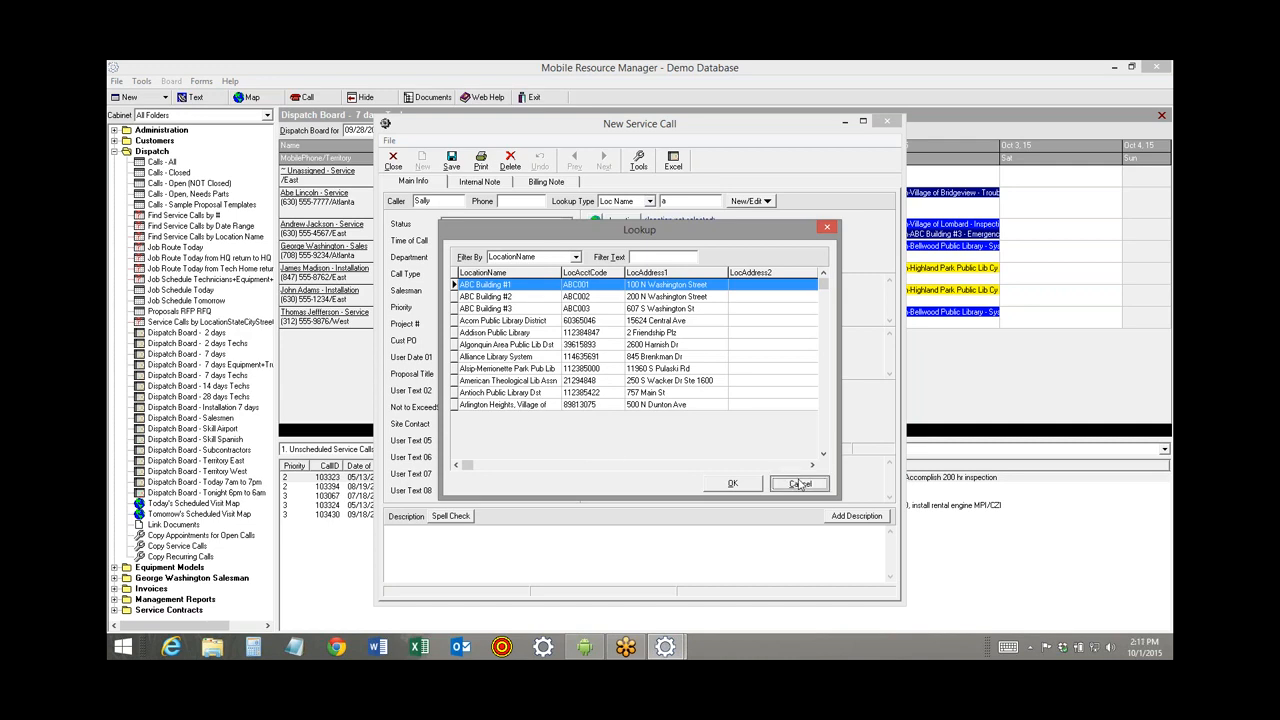
{"action": "left_click", "coordinate": [742, 203]}
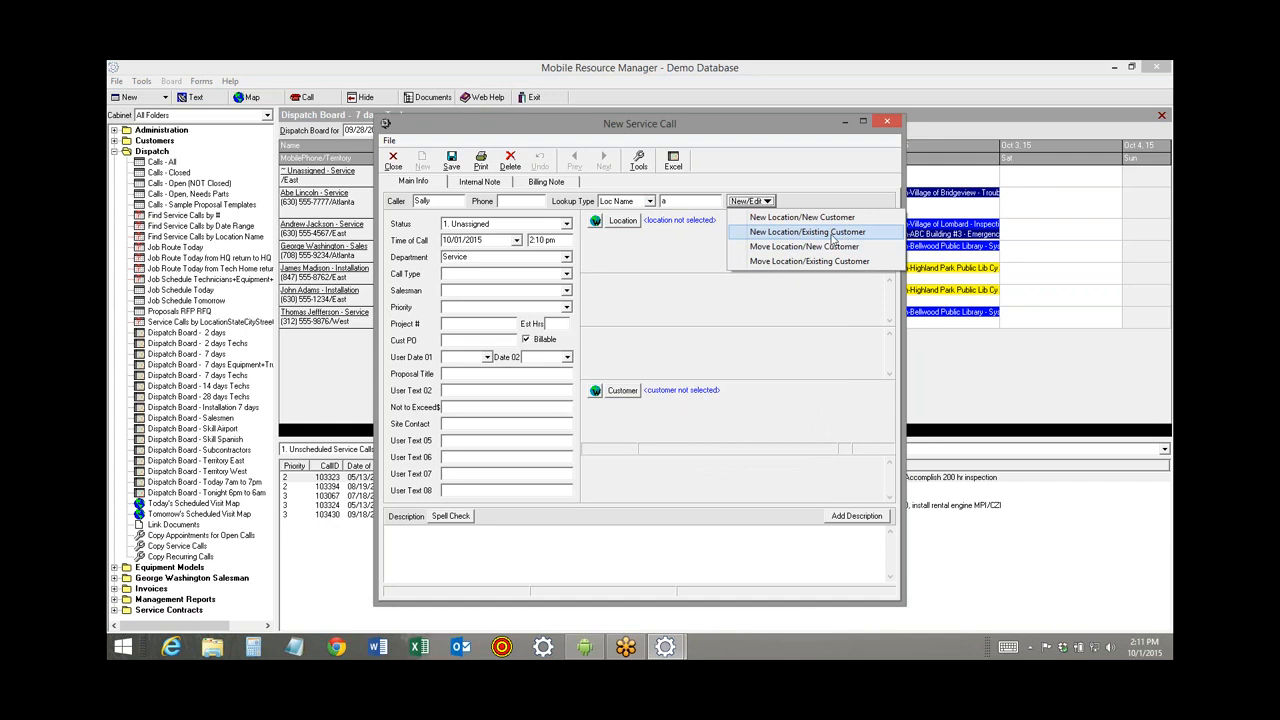
{"action": "left_click", "coordinate": [686, 206]}
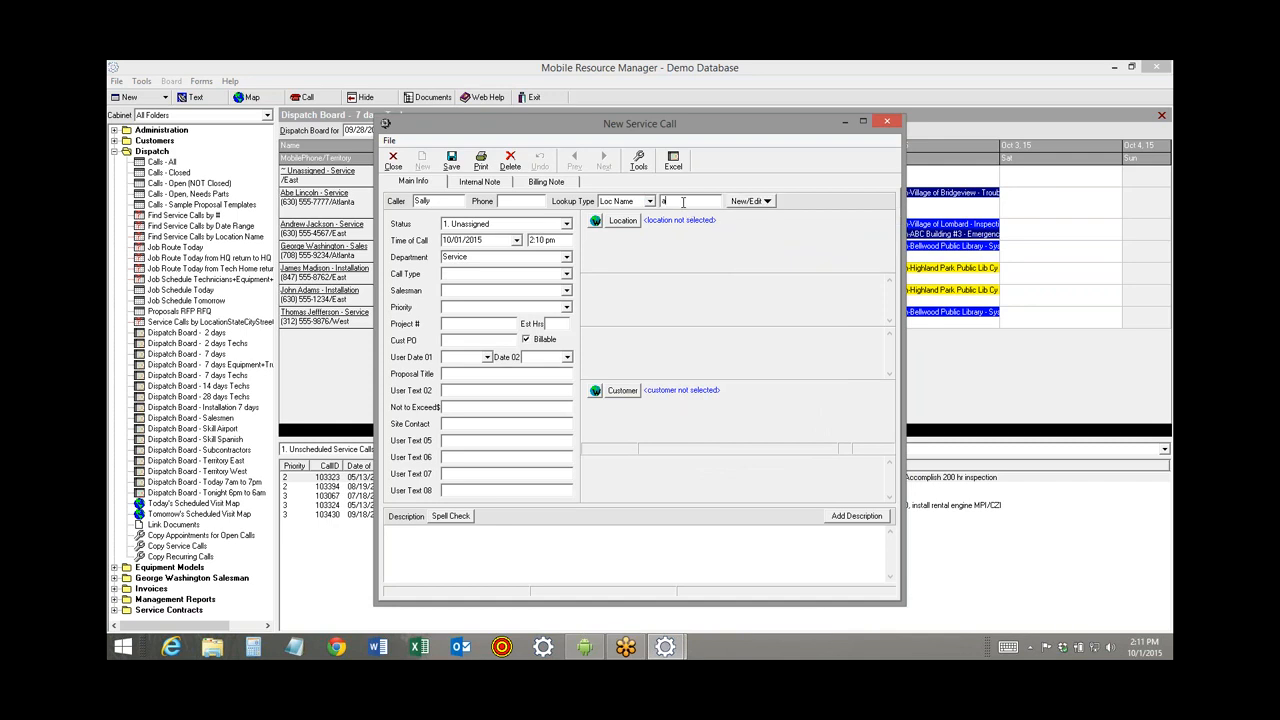
{"action": "type", "text": "bc"}
{"action": "key", "text": "Return"}
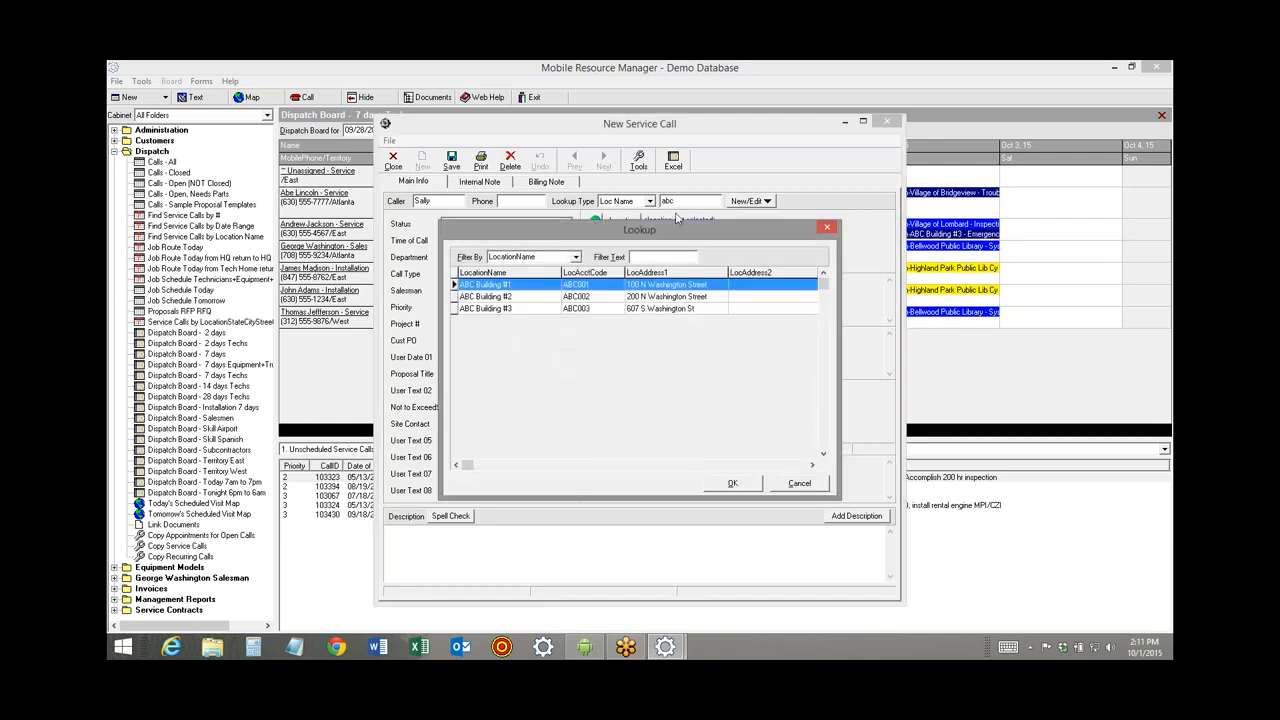
{"action": "double_click", "coordinate": [519, 289]}
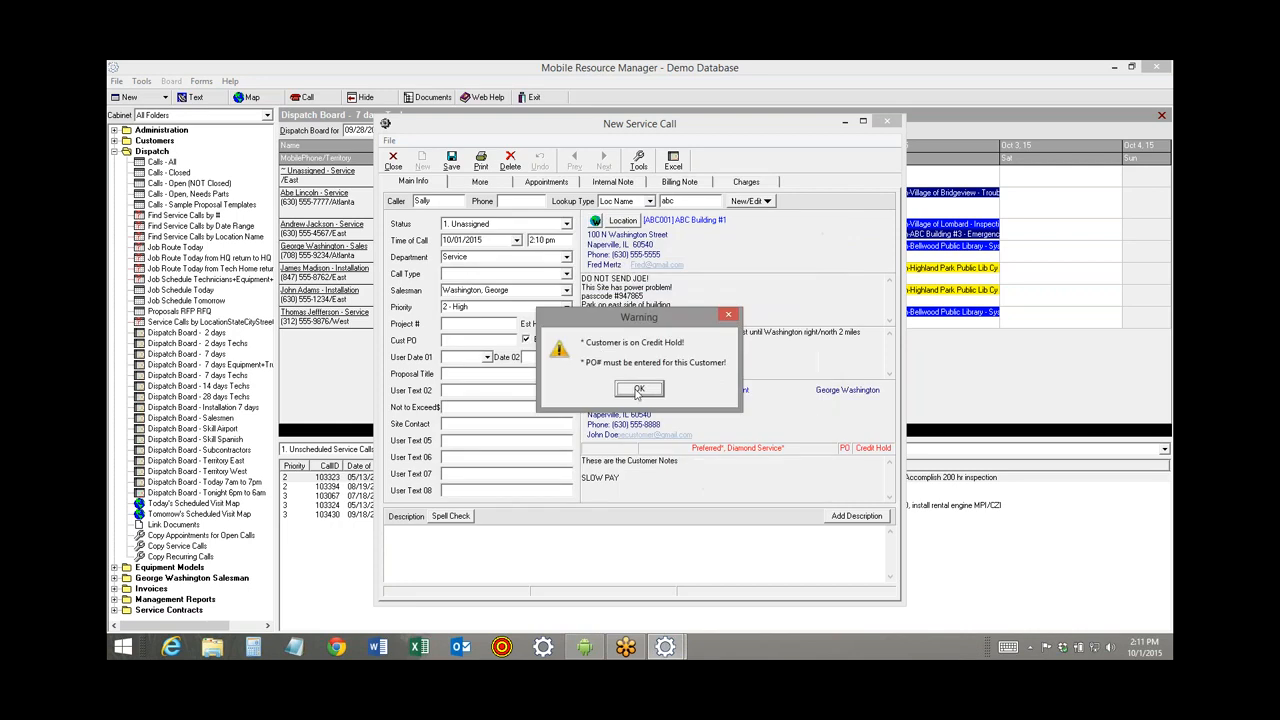
Dismiss the credit-hold warning, review site notes and directions, and check the ABC Property Management customer record.
{"action": "left_click", "coordinate": [638, 391]}
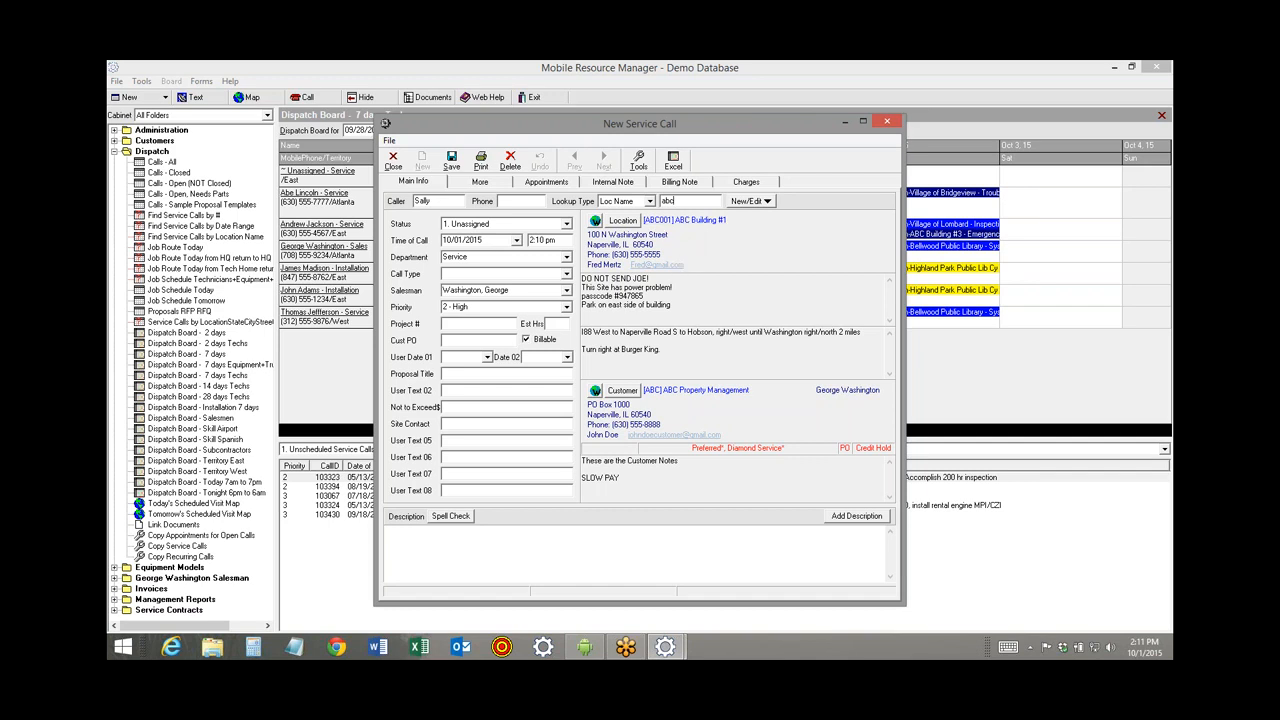
{"action": "left_click_drag", "start_coordinate": [670, 305], "coordinate": [583, 277]}
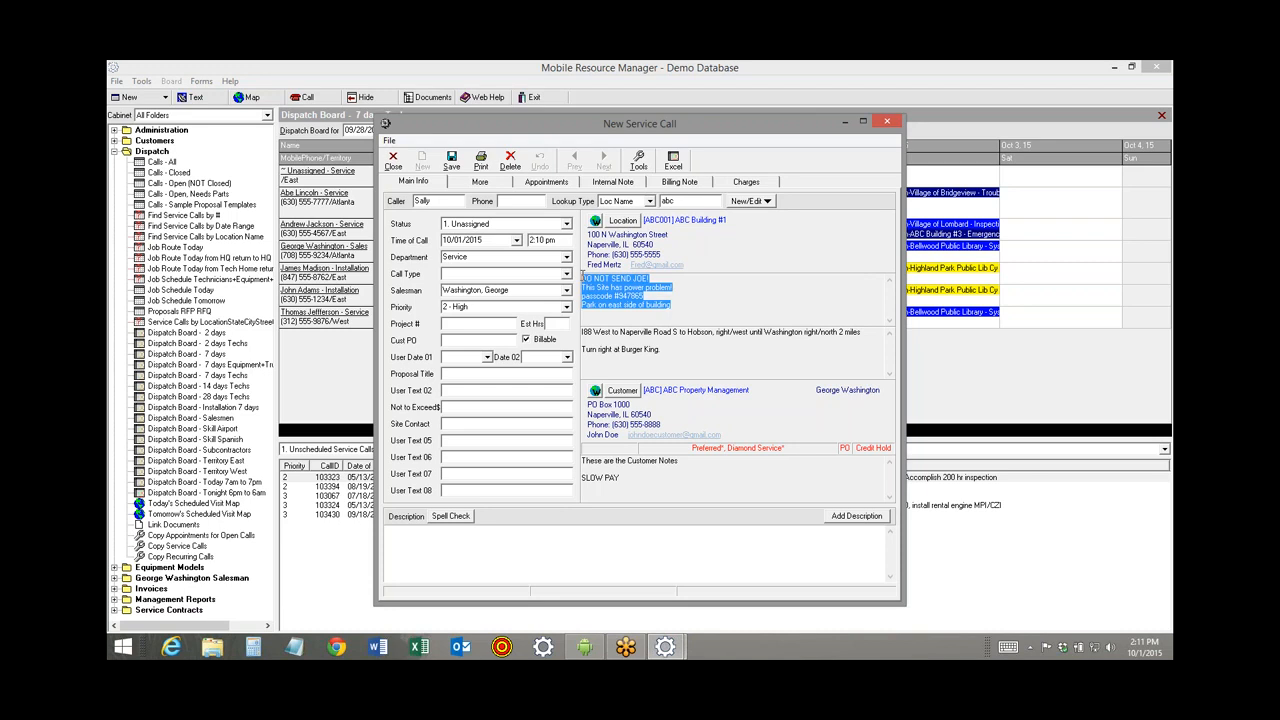
{"action": "left_click_drag", "start_coordinate": [672, 359], "coordinate": [556, 319]}
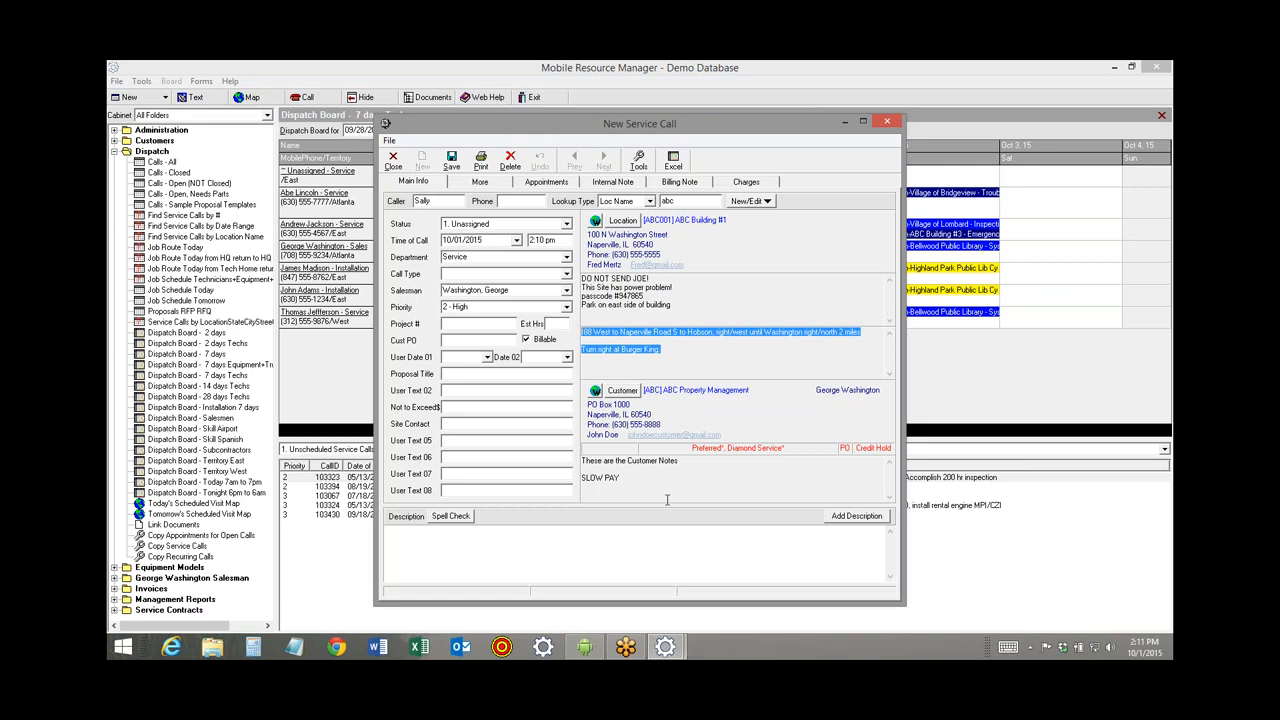
{"action": "left_click", "coordinate": [697, 392]}
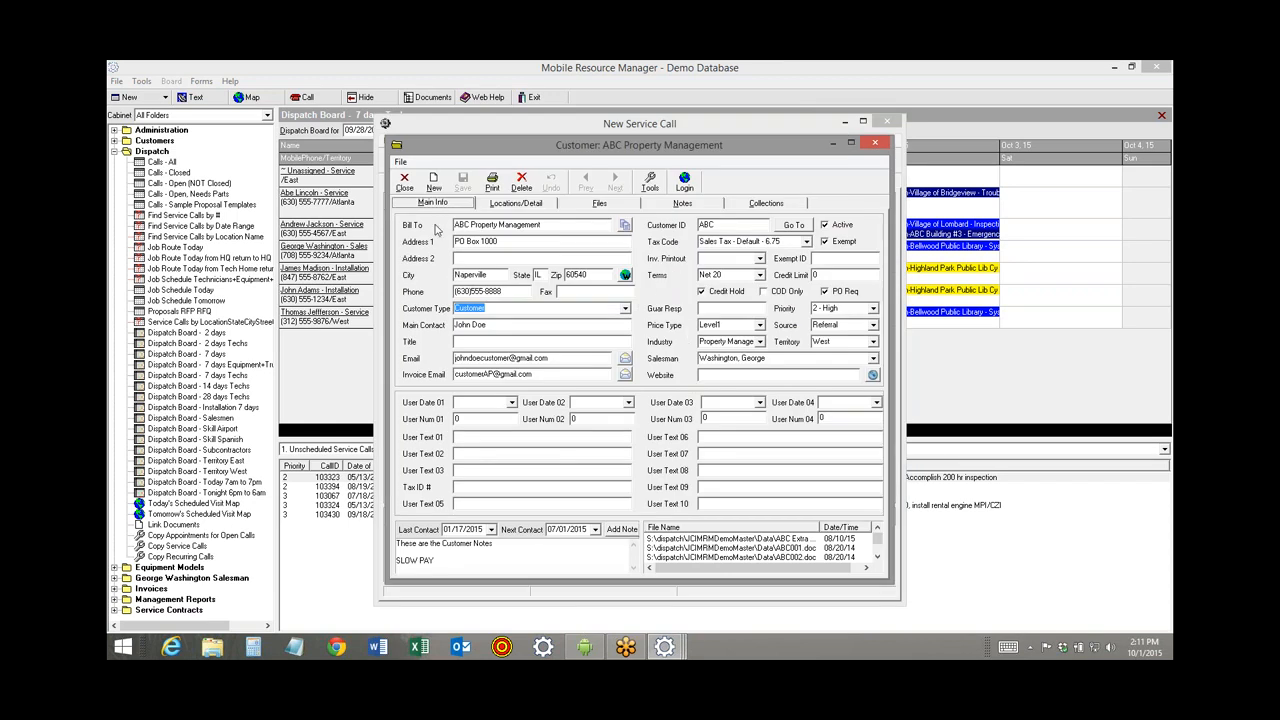
{"action": "left_click", "coordinate": [404, 180]}
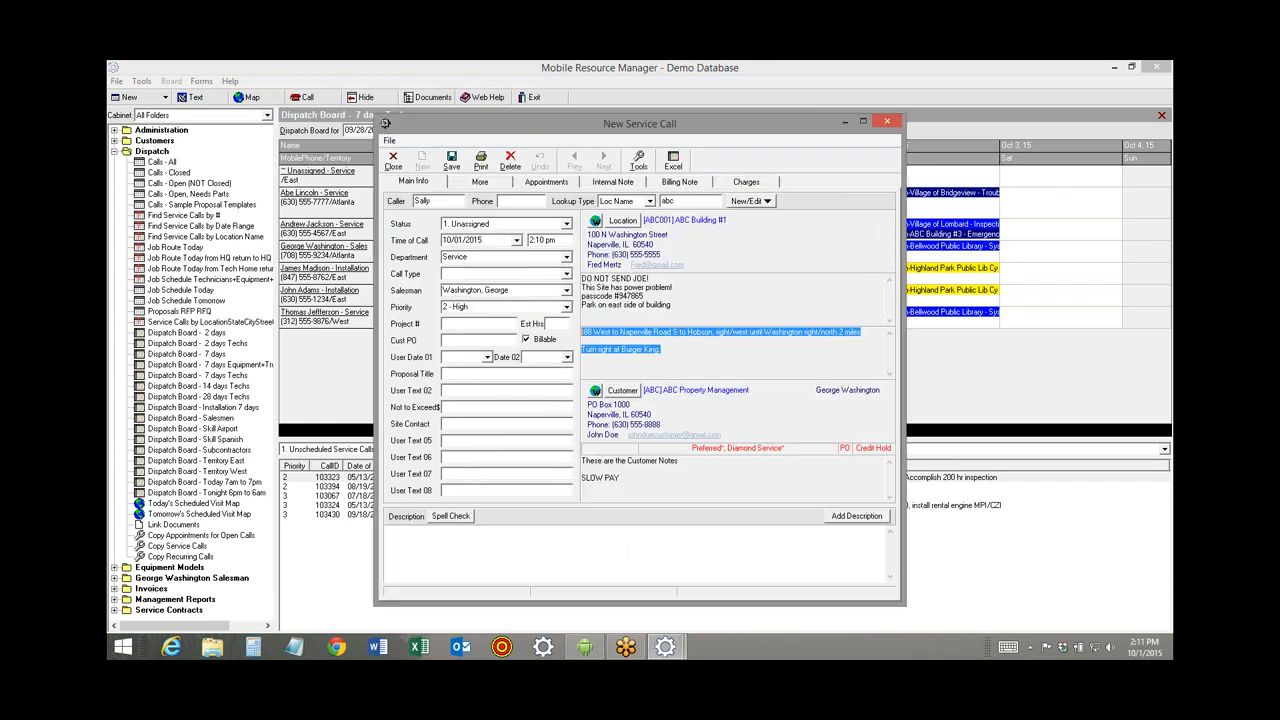
{"action": "left_click", "coordinate": [640, 484]}
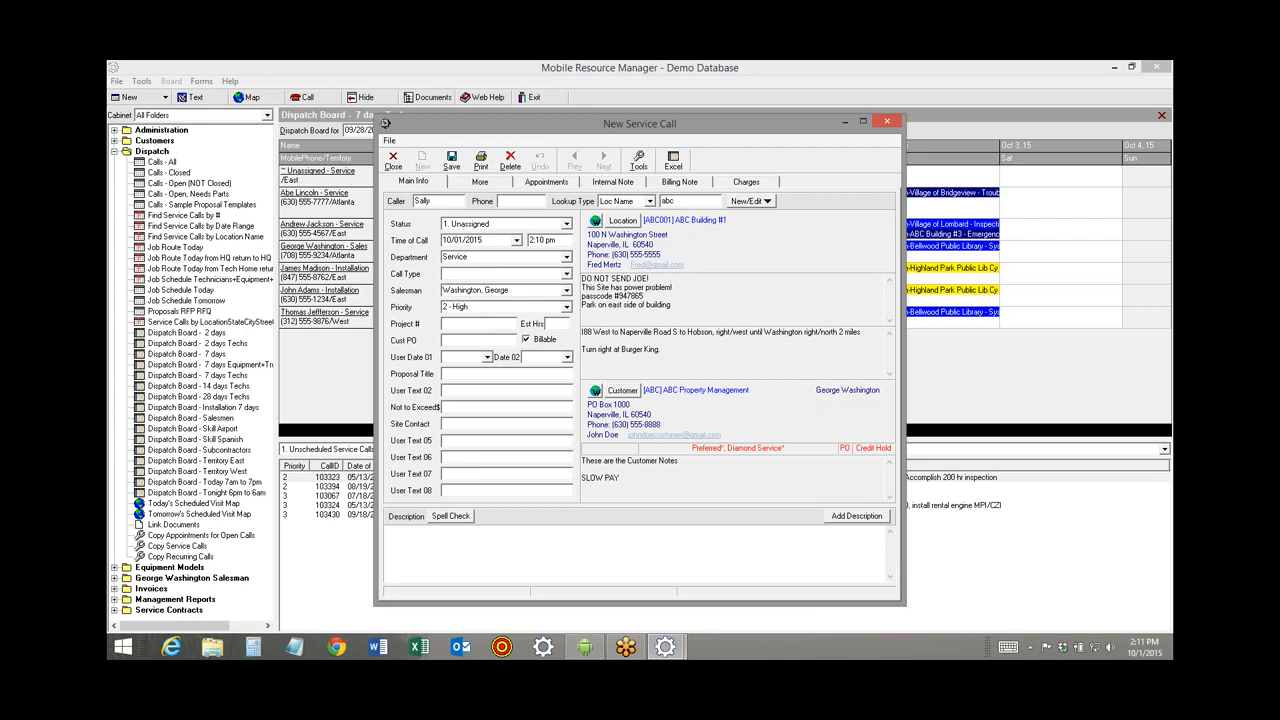
Keep the new call's status as Unassigned and its department as Service.
{"action": "left_click", "coordinate": [491, 224]}
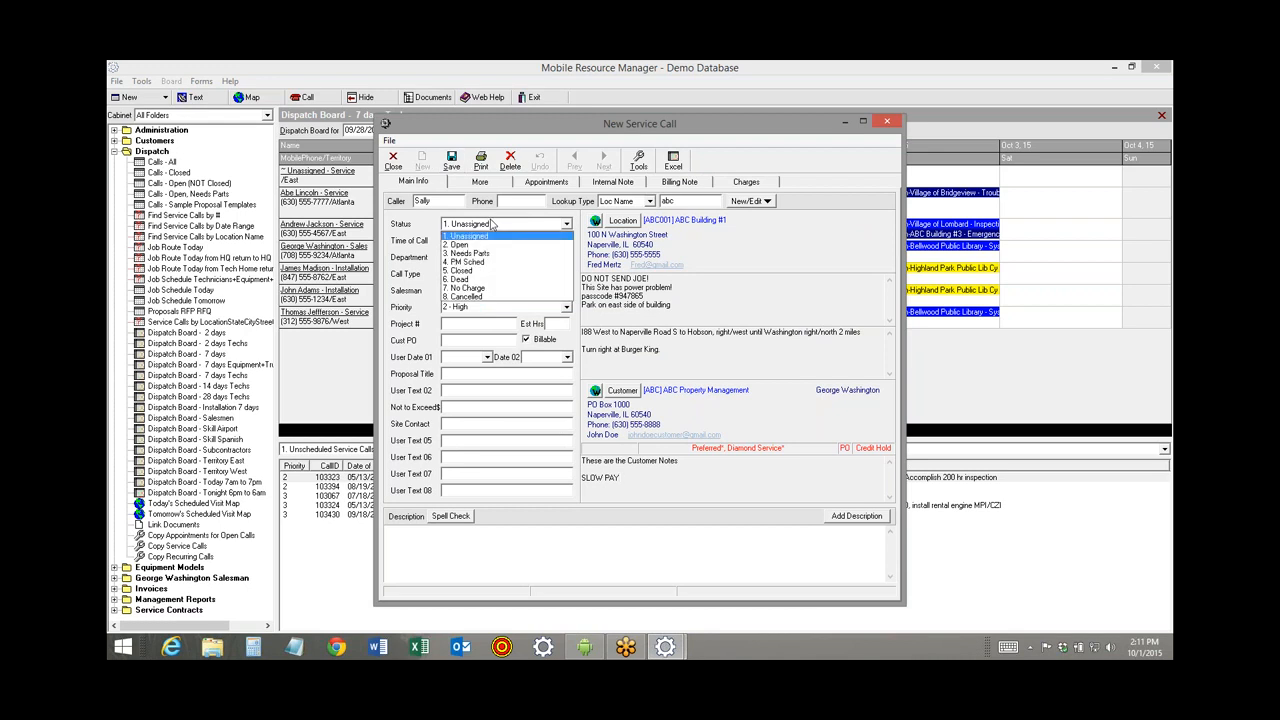
{"action": "left_click", "coordinate": [491, 224]}
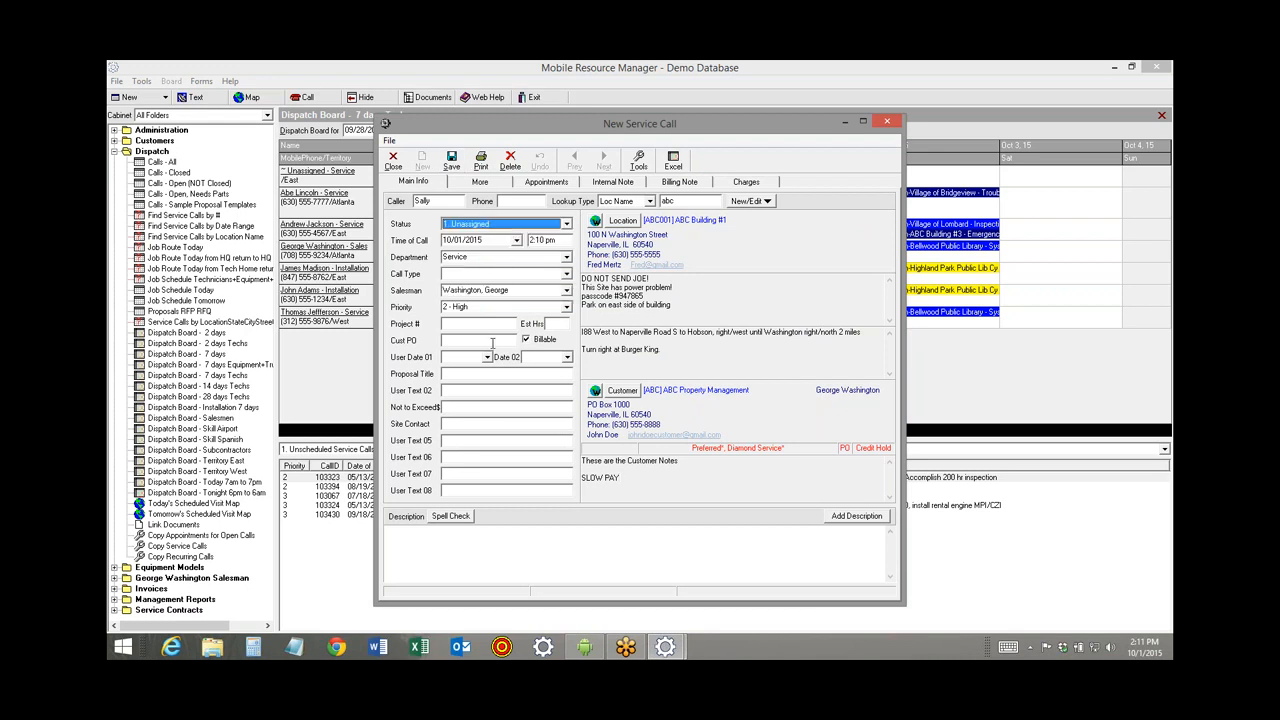
{"action": "key", "text": "Tab"}
{"action": "key", "text": "Tab"}
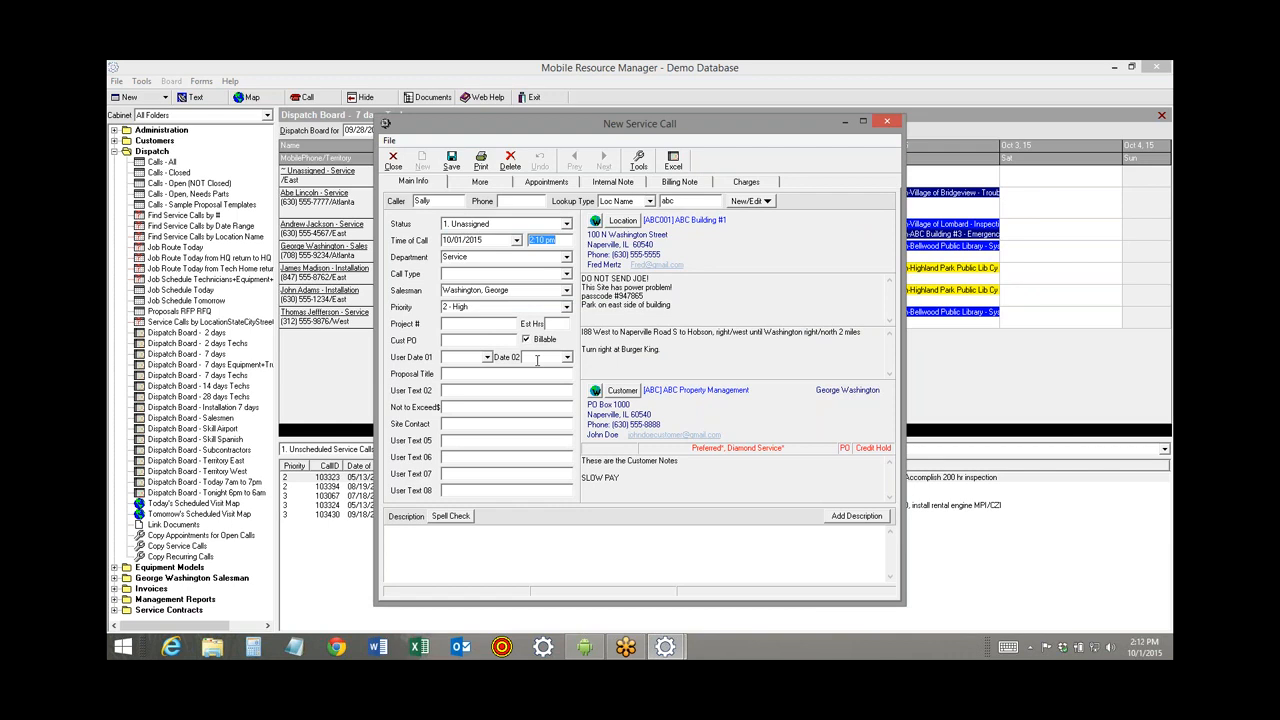
{"action": "key", "text": "Tab"}
{"action": "left_click", "coordinate": [566, 257]}
{"action": "scroll", "coordinate": [565, 302], "scroll_direction": "up", "scroll_amount": 1}
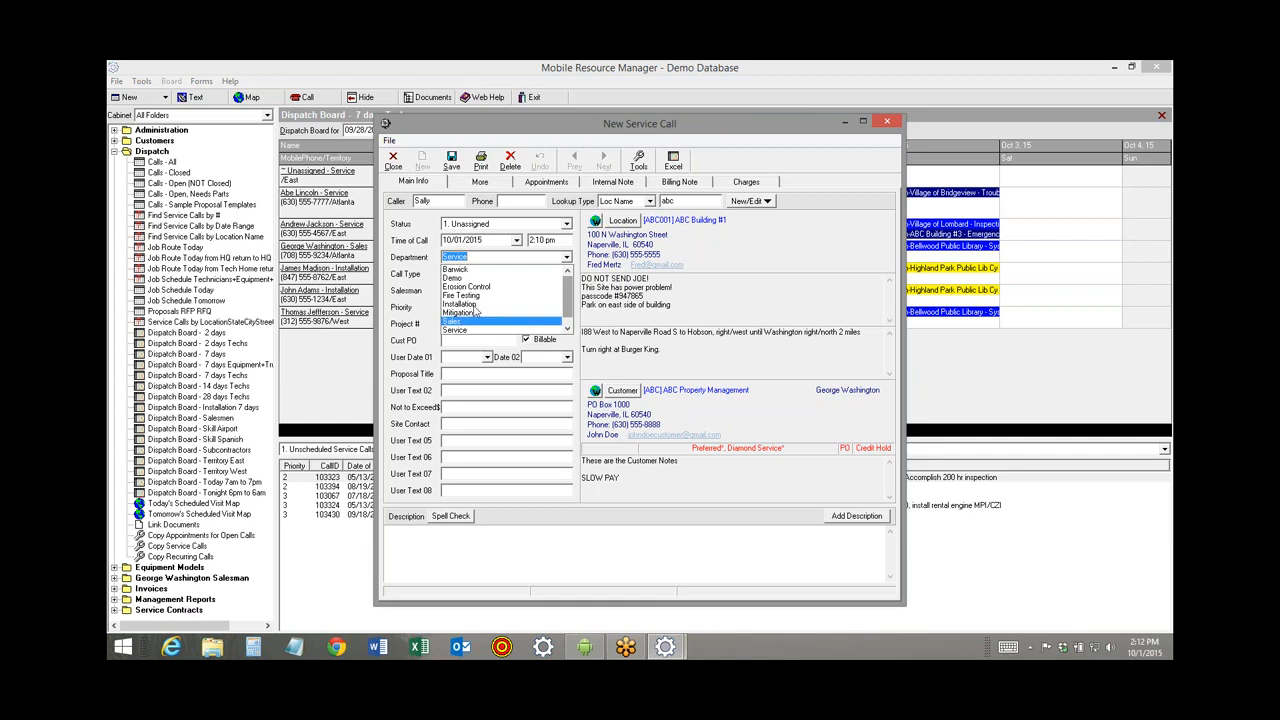
{"action": "left_click", "coordinate": [423, 273]}
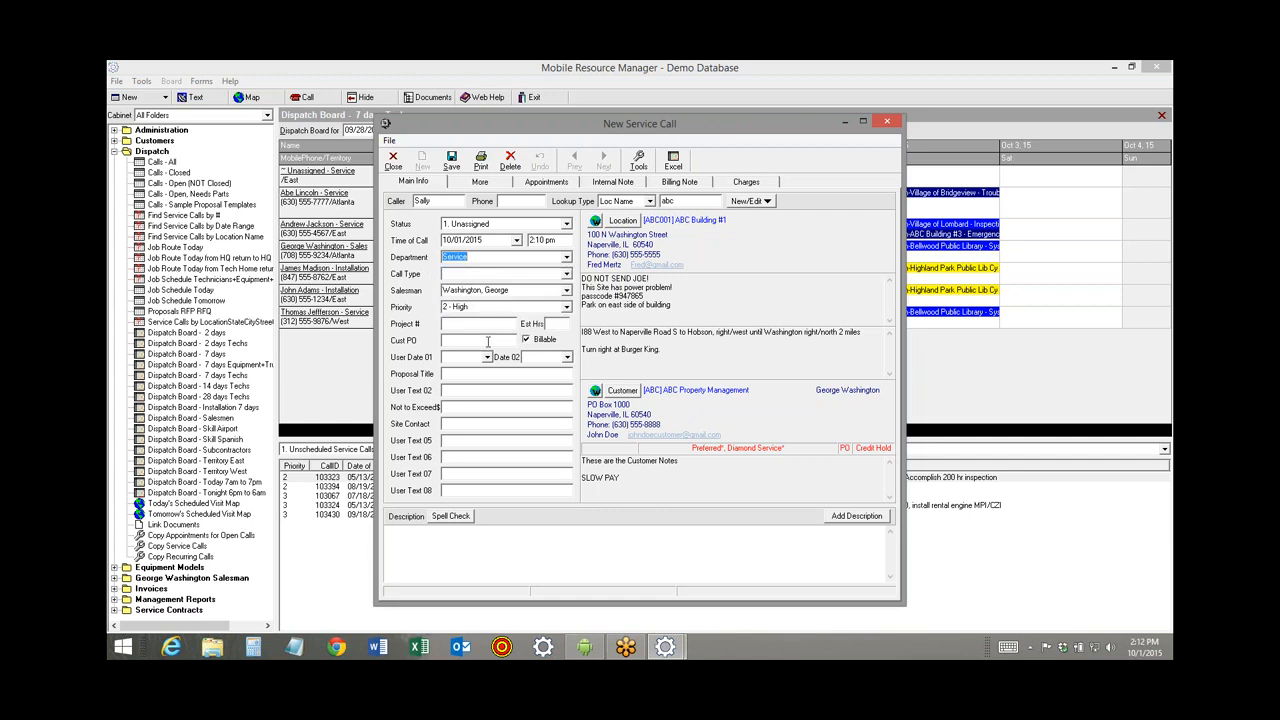
{"action": "key", "text": "Tab"}
Set call type to System Down, priority to 1 - Urgent, and enter the caller's name as customer PO.
{"action": "left_click", "coordinate": [566, 274]}
{"action": "left_click_drag", "start_coordinate": [567, 302], "coordinate": [567, 342]}
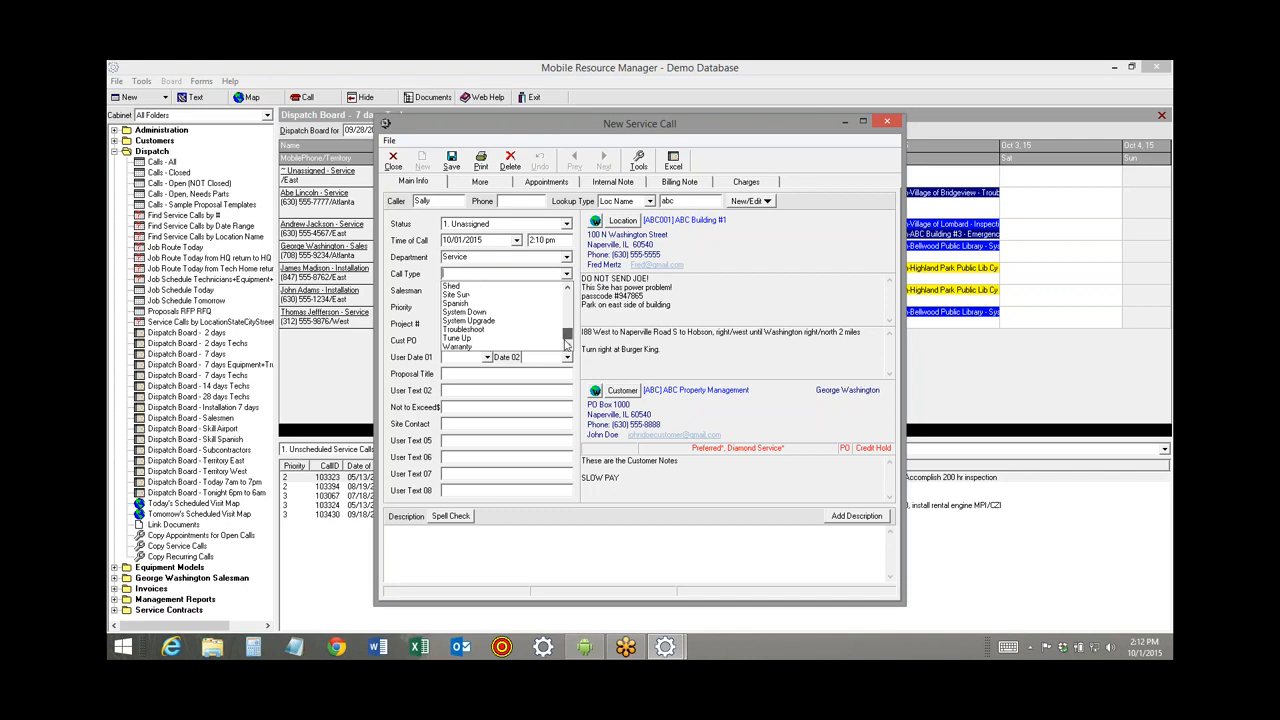
{"action": "left_click", "coordinate": [478, 312]}
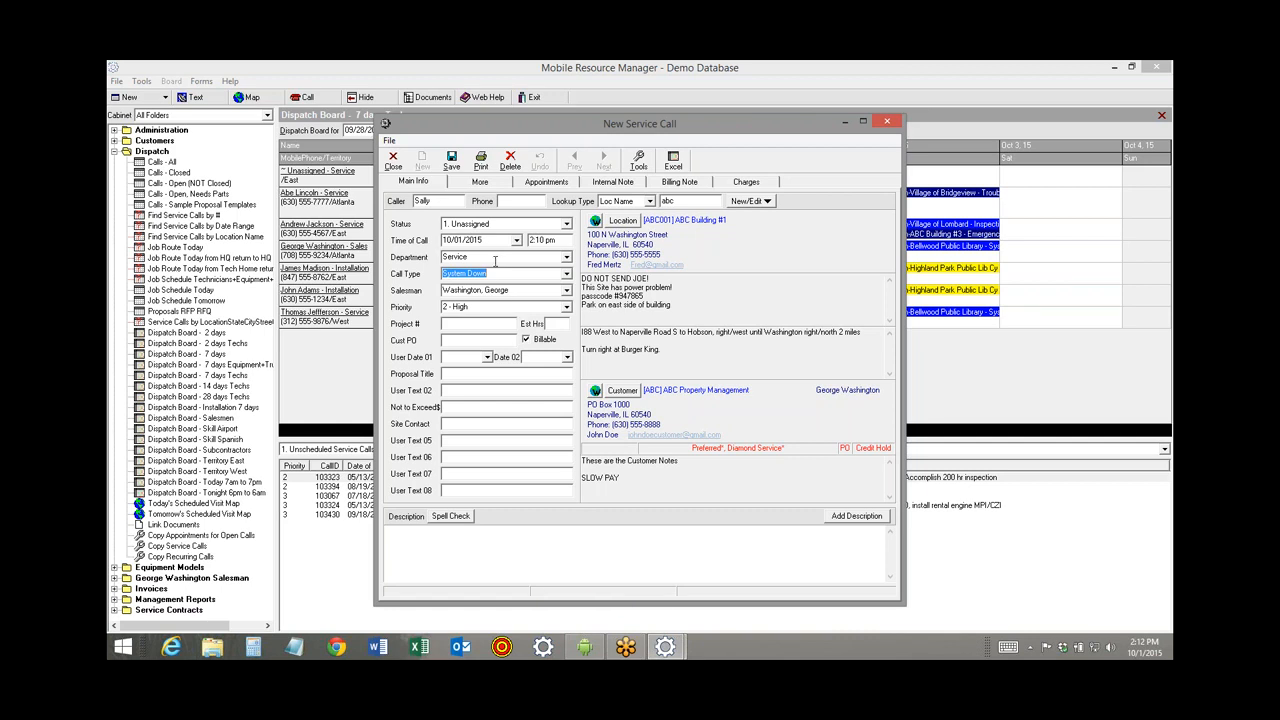
{"action": "key", "text": "Tab"}
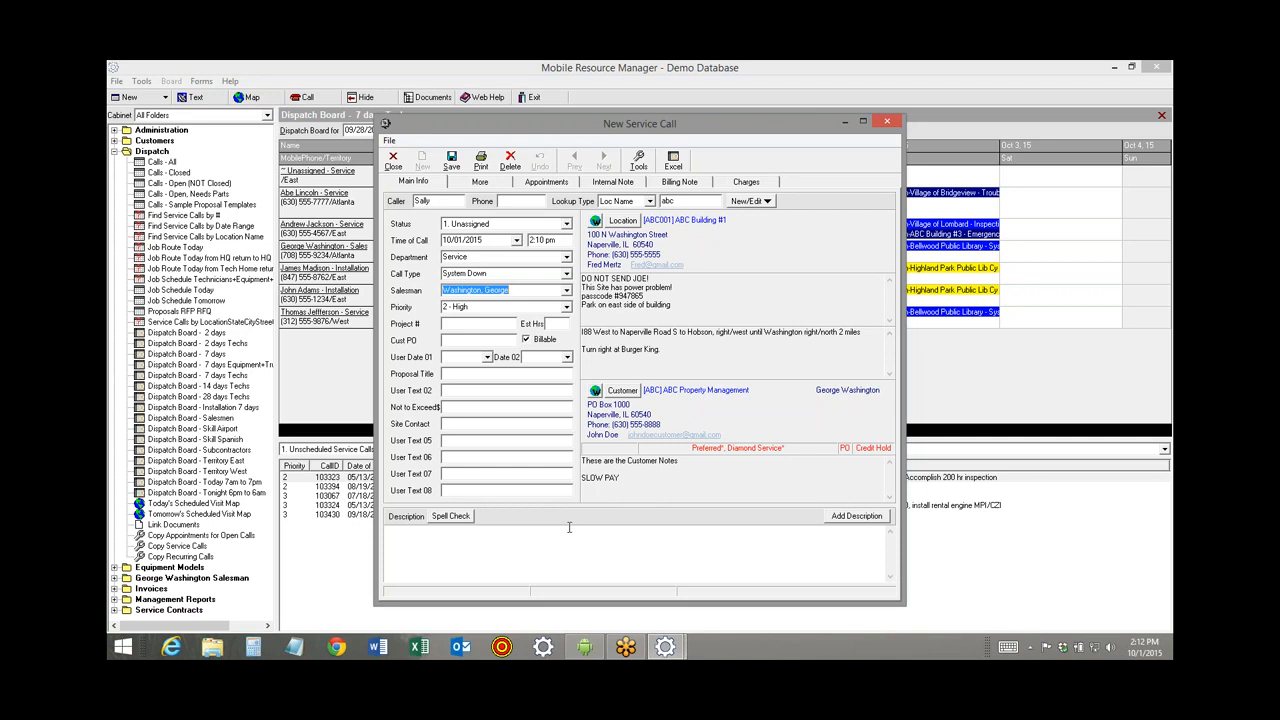
{"action": "key", "text": "Tab"}
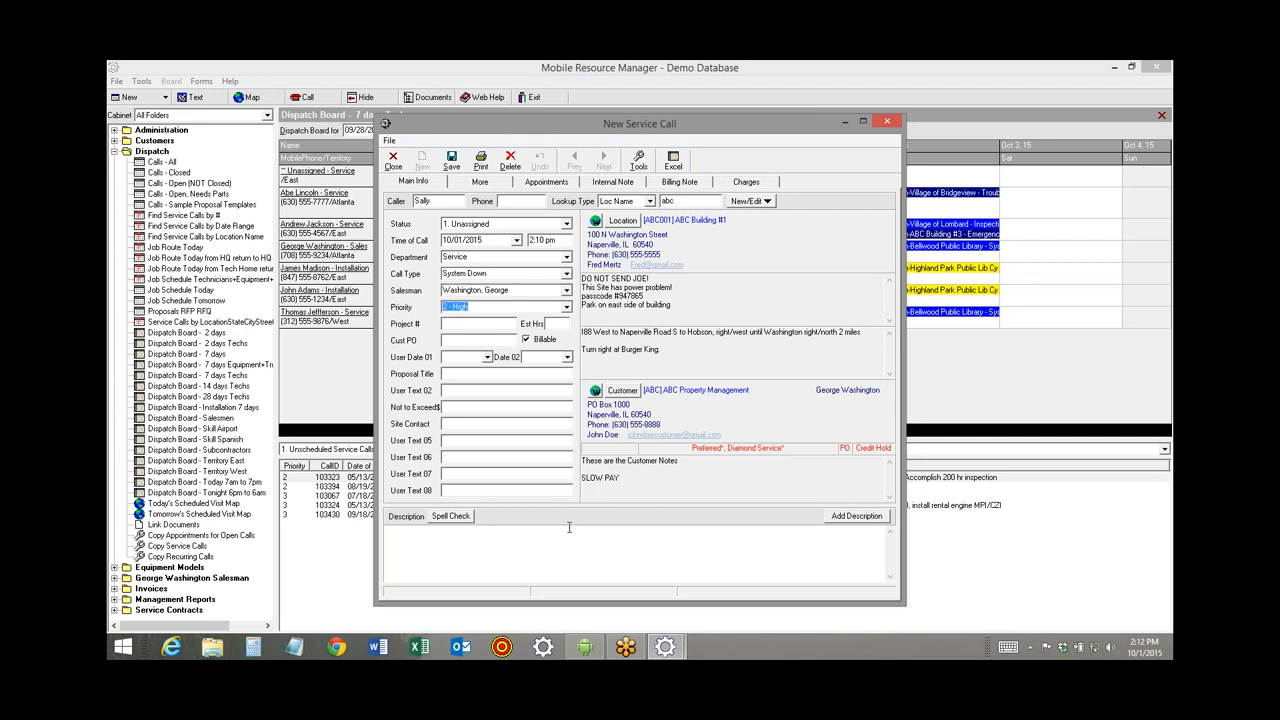
{"action": "left_click", "coordinate": [566, 307]}
{"action": "left_click", "coordinate": [528, 320]}
{"action": "key", "text": "Tab"}
{"action": "type", "text": "SALLY"}
{"action": "key", "text": "Tab"}
{"action": "key", "text": "Tab"}
Enter the site contact's name and description 'sytem will not power on, it is dead', then save as call 103435.
{"action": "left_click", "coordinate": [441, 197]}
{"action": "left_click", "coordinate": [454, 424]}
{"action": "type", "text": "F"}
{"action": "type", "text": "red"}
{"action": "type", "text": "sytem w"}
{"action": "type", "text": "ill not powe"}
{"action": "type", "text": "r on"}
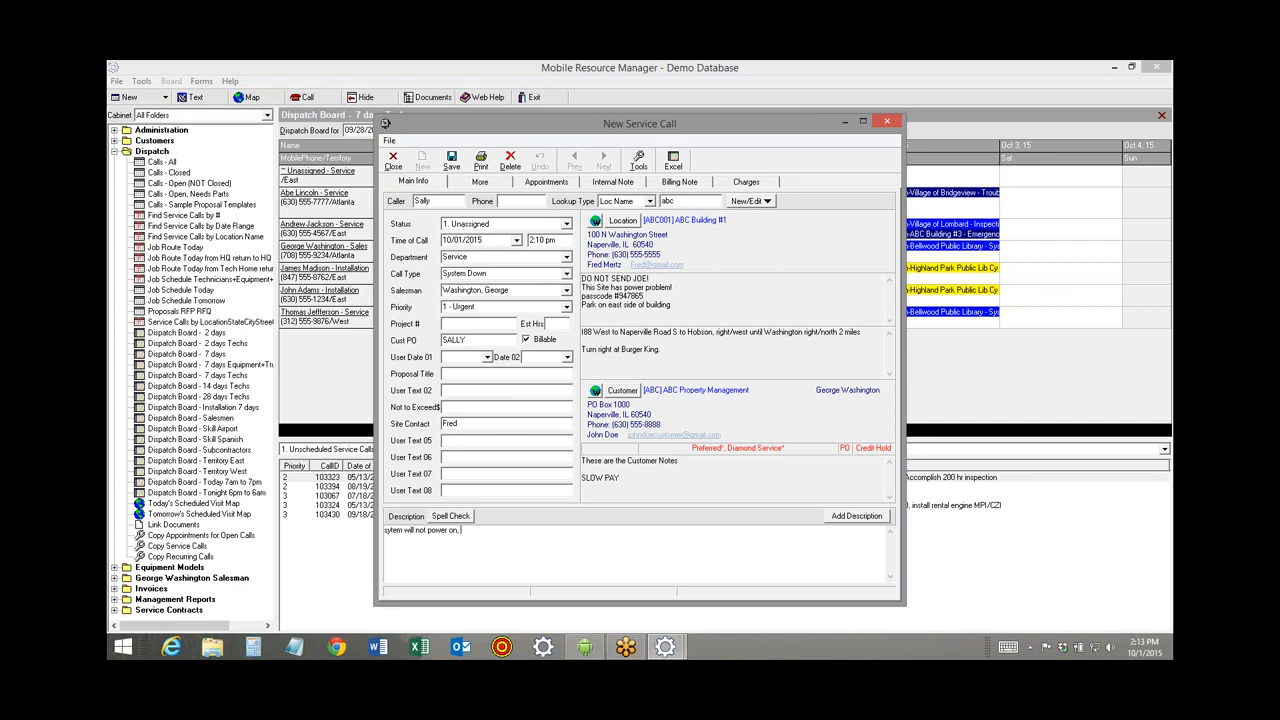
{"action": "type", "text": ", it is dead."}
{"action": "left_click", "coordinate": [451, 161]}
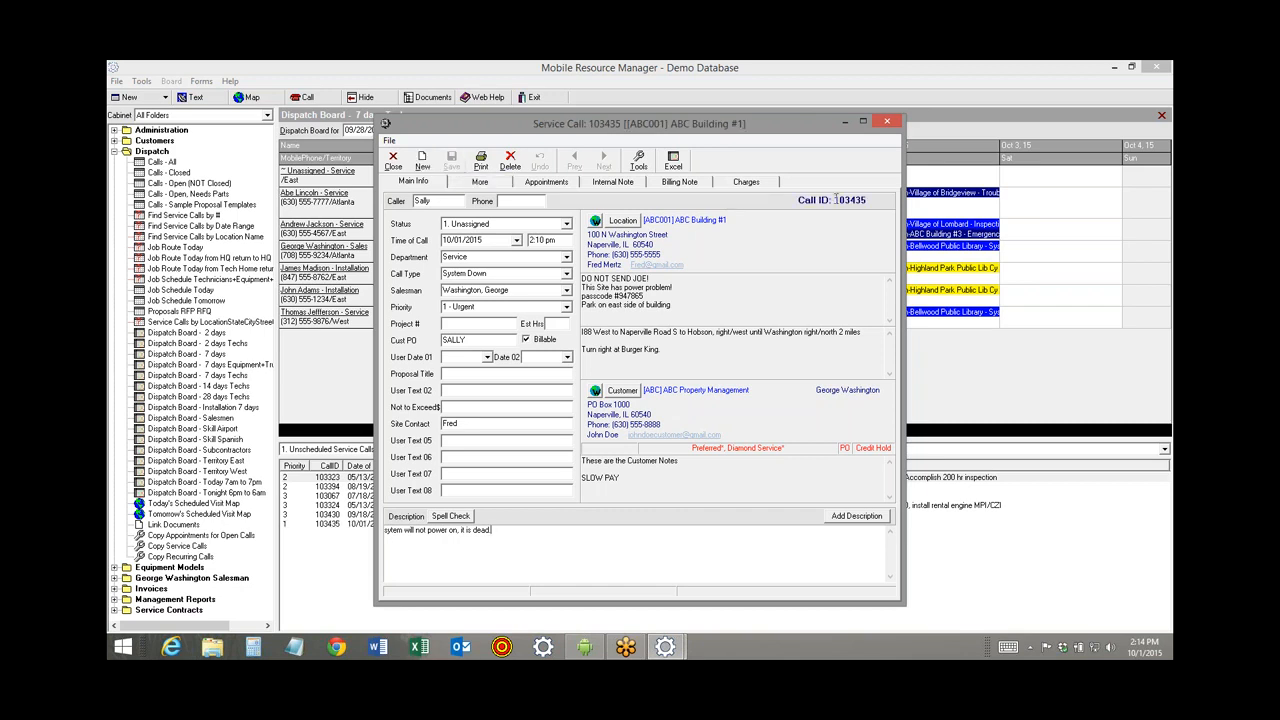
{"action": "left_click_drag", "start_coordinate": [835, 200], "coordinate": [876, 199]}
Switch call 103435 to the Sales department and Proposal call type, then save it.
{"action": "left_click", "coordinate": [566, 262]}
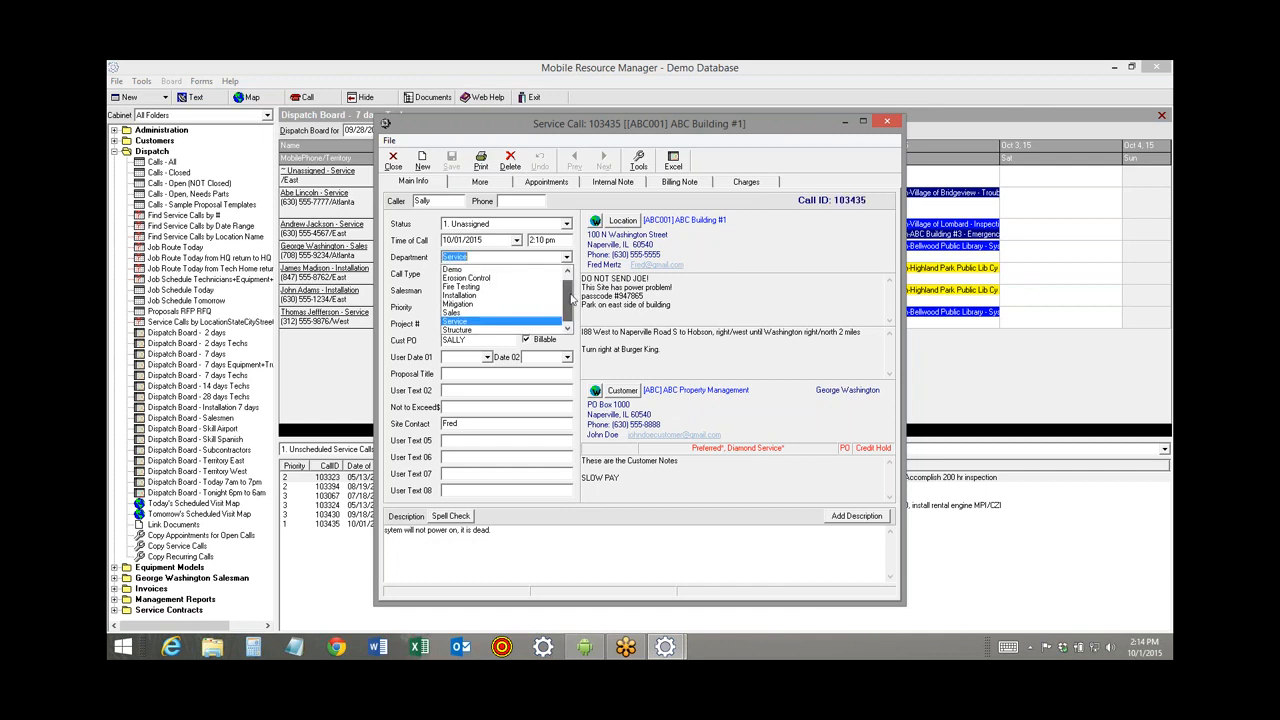
{"action": "left_click", "coordinate": [509, 312]}
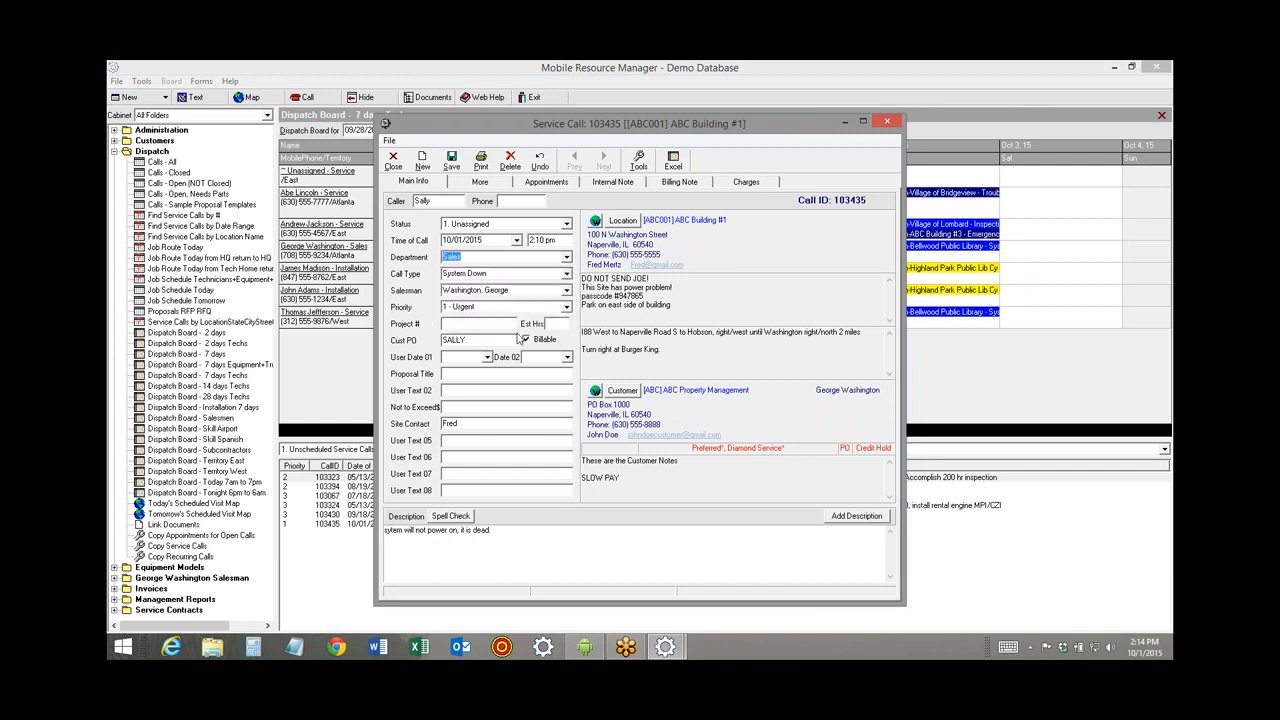
{"action": "left_click", "coordinate": [566, 274]}
{"action": "left_click", "coordinate": [540, 295]}
{"action": "left_click", "coordinate": [566, 276]}
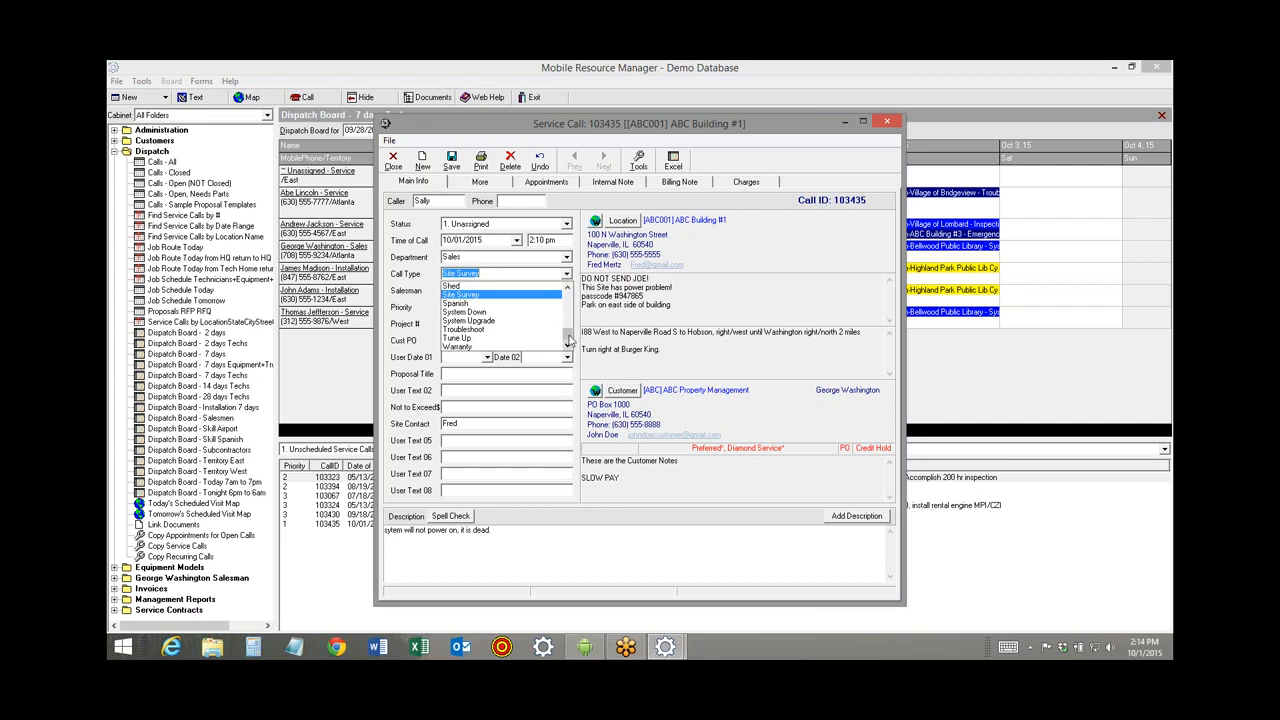
{"action": "scroll", "coordinate": [568, 340], "scroll_direction": "down", "scroll_amount": 3}
{"action": "left_click", "coordinate": [505, 345]}
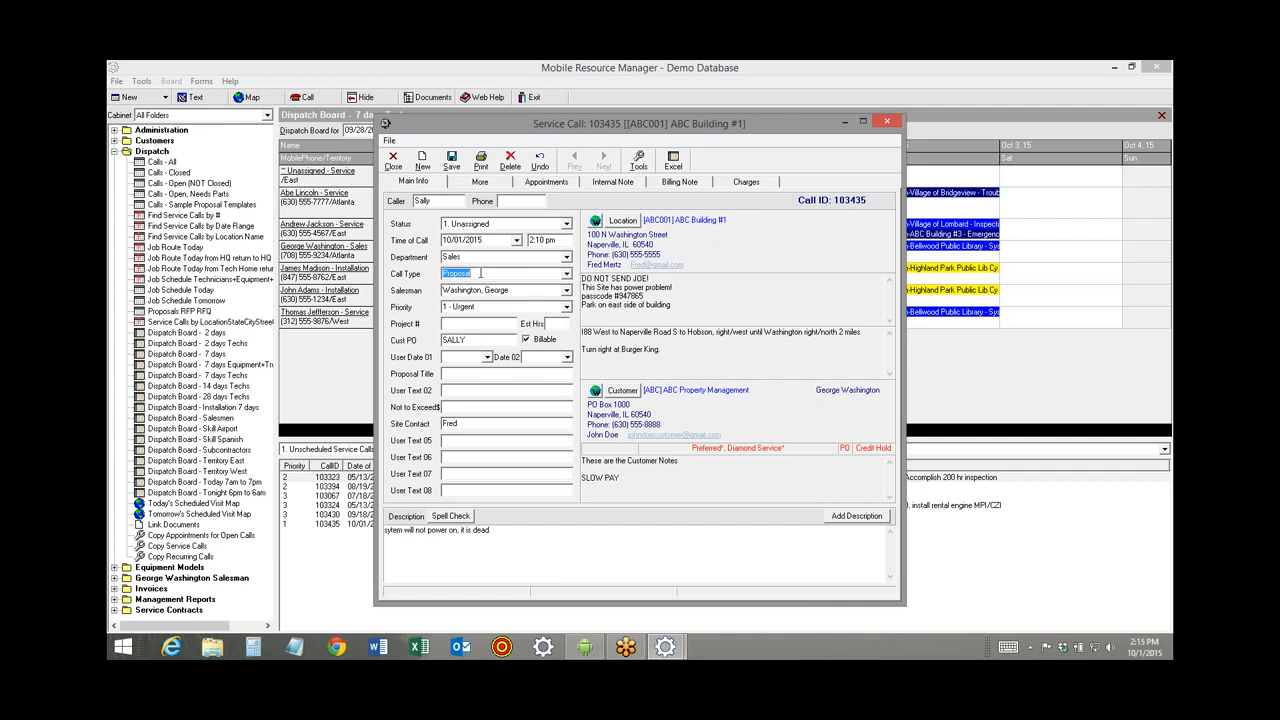
{"action": "left_click", "coordinate": [452, 166]}
Add a 4-hour TM-ST regular labor charge to call 103435.
{"action": "left_click", "coordinate": [758, 183]}
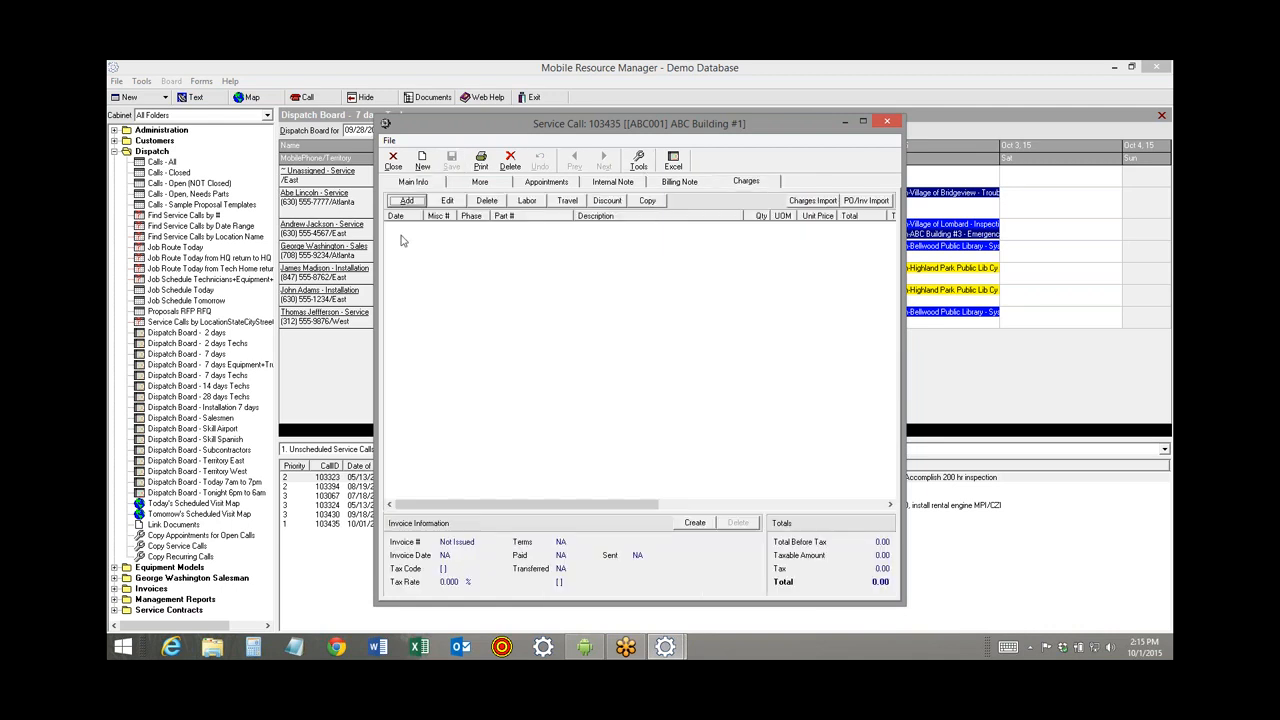
{"action": "left_click", "coordinate": [404, 202]}
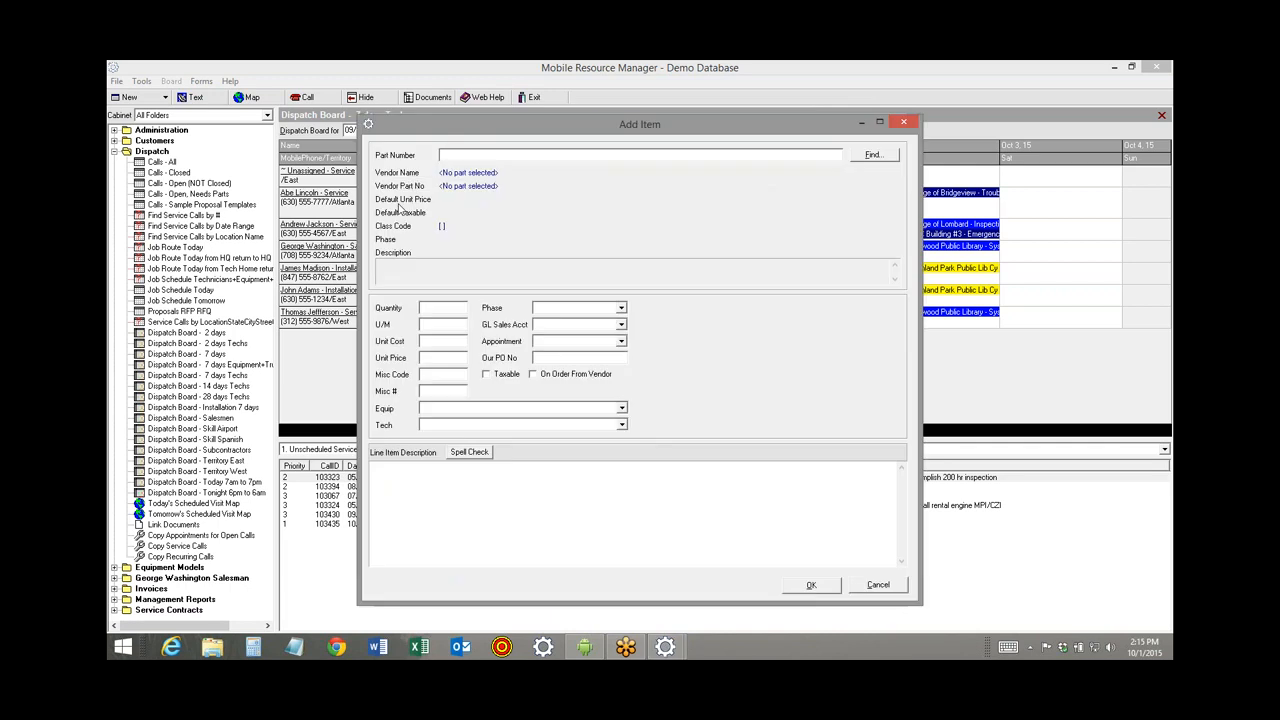
{"action": "type", "text": "tm"}
{"action": "key", "text": "Tab"}
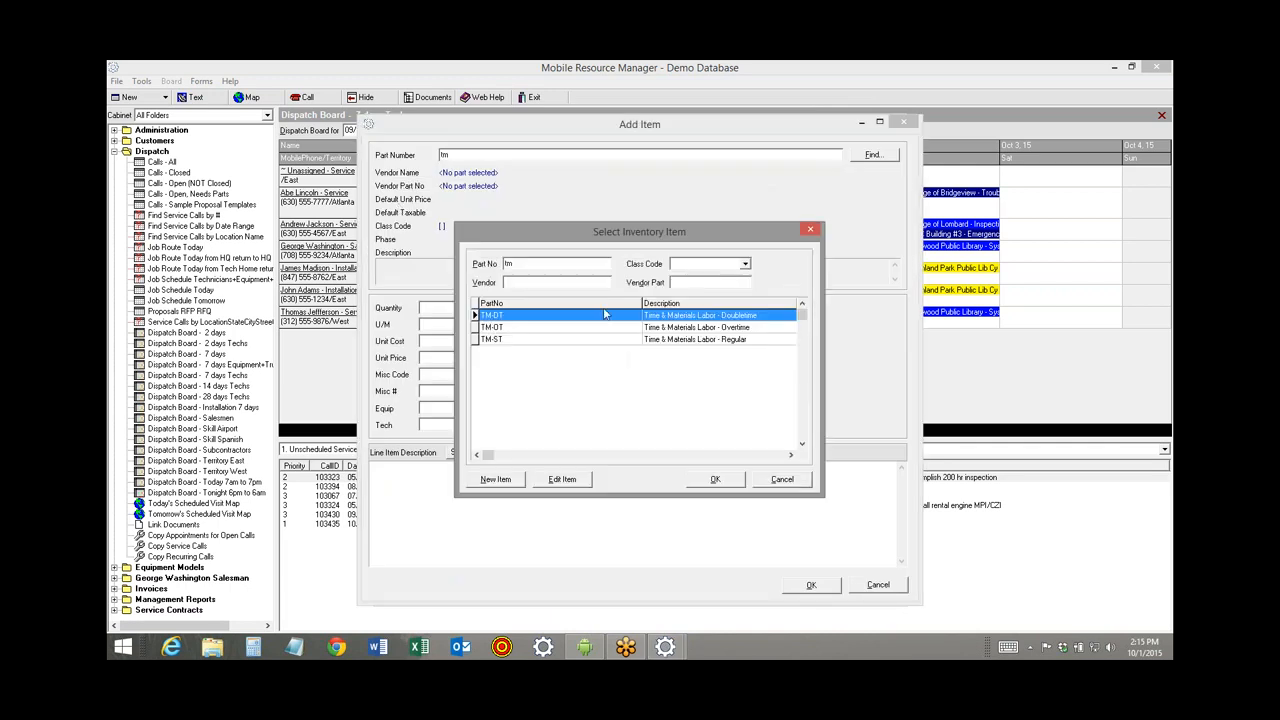
{"action": "double_click", "coordinate": [594, 340]}
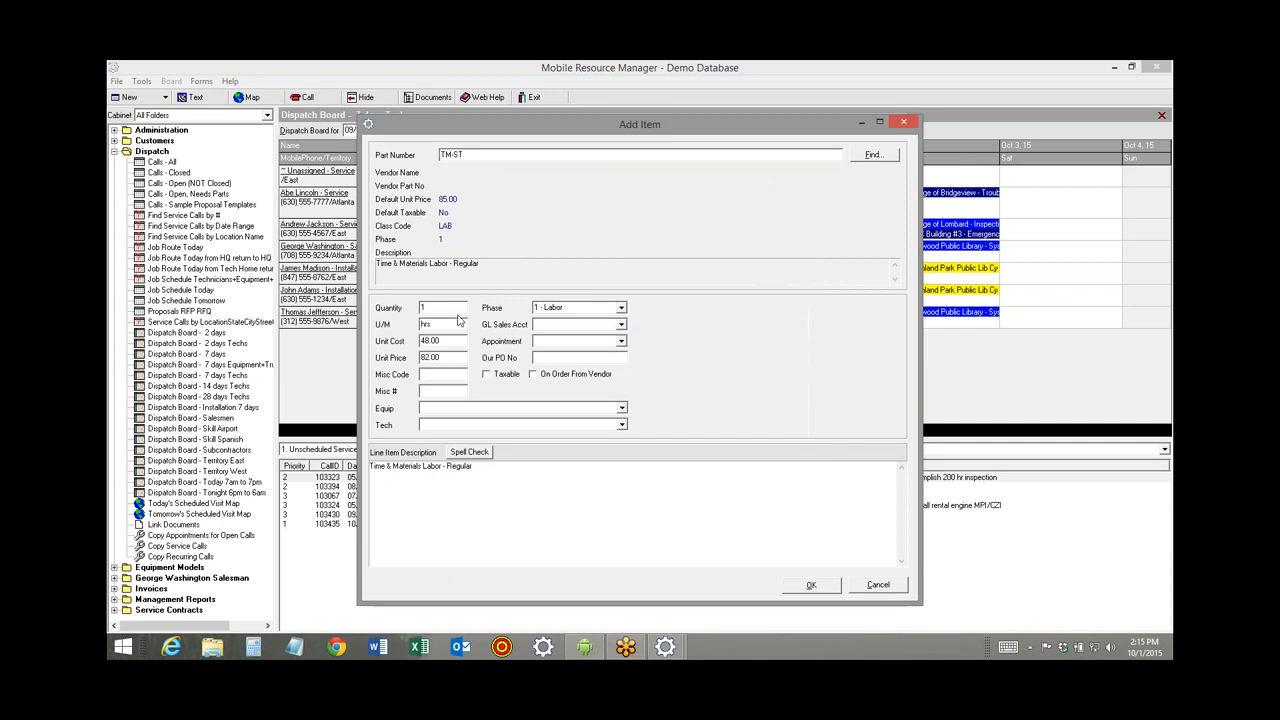
{"action": "left_click_drag", "start_coordinate": [432, 308], "coordinate": [407, 307]}
{"action": "type", "text": "4"}
{"action": "left_click", "coordinate": [812, 586]}
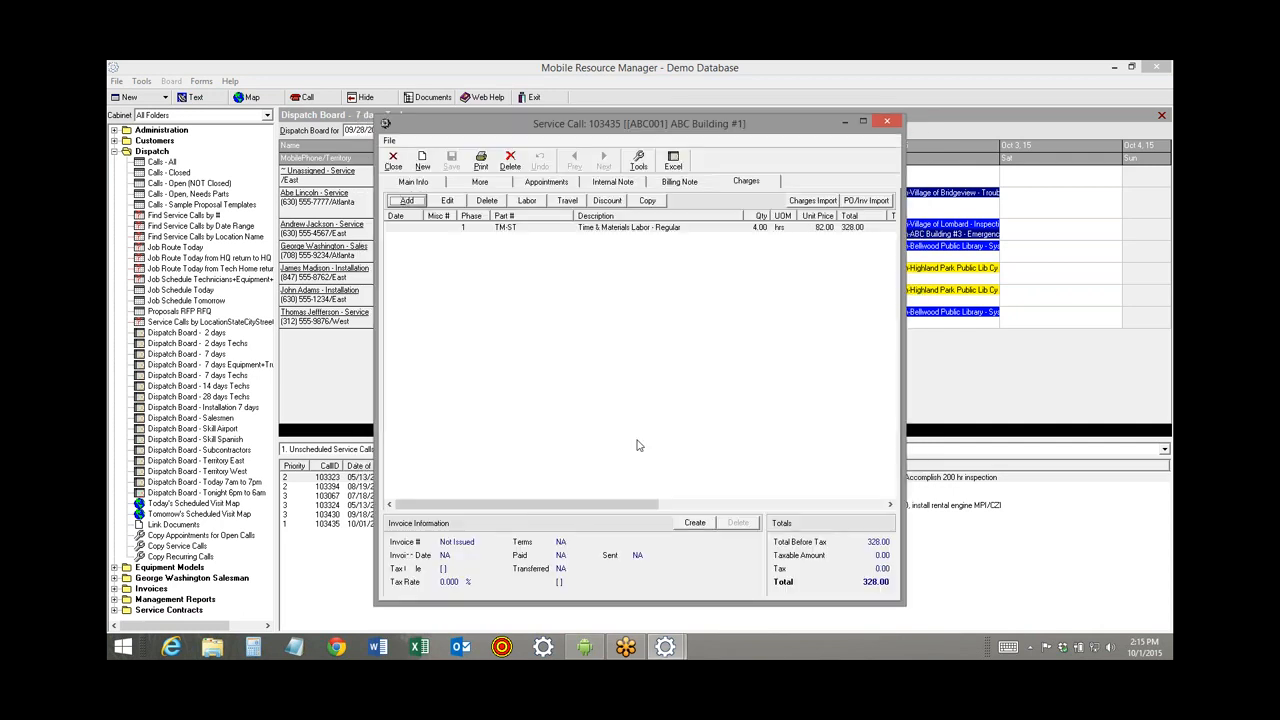
Add a MATERIAL charge with a 777.00 unit price.
{"action": "left_click", "coordinate": [406, 201]}
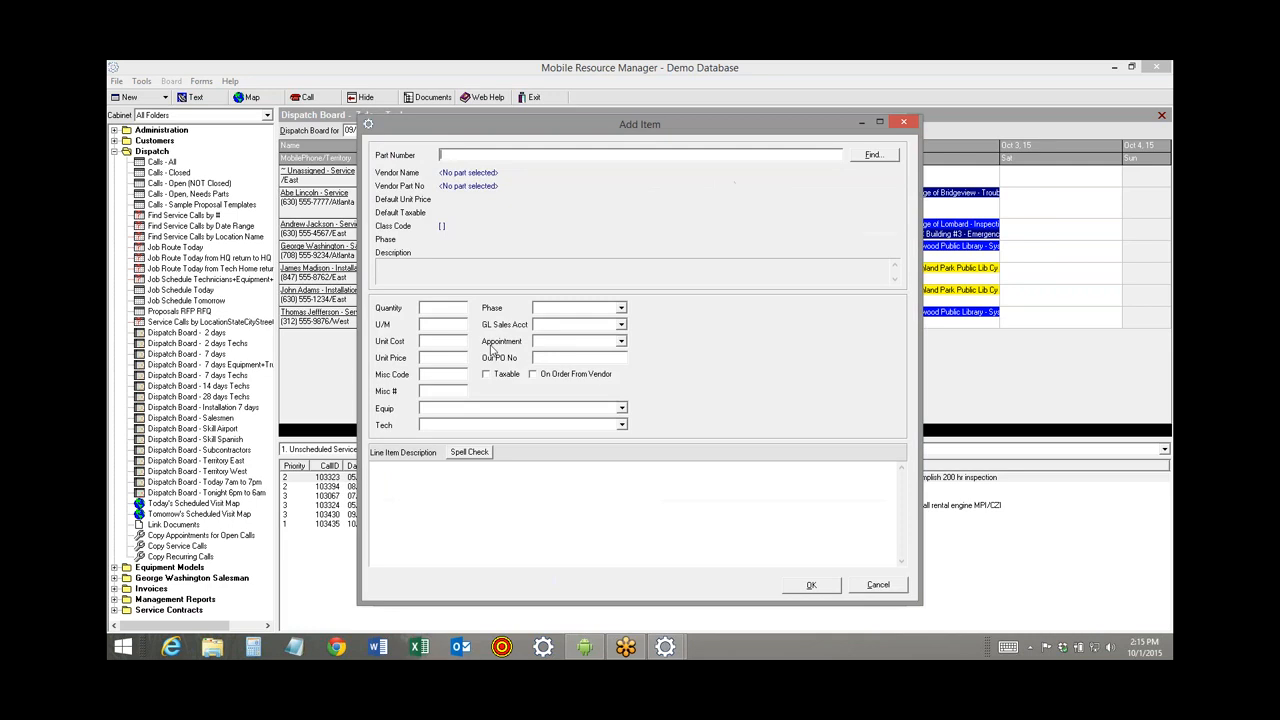
{"action": "type", "text": "MATERIAL"}
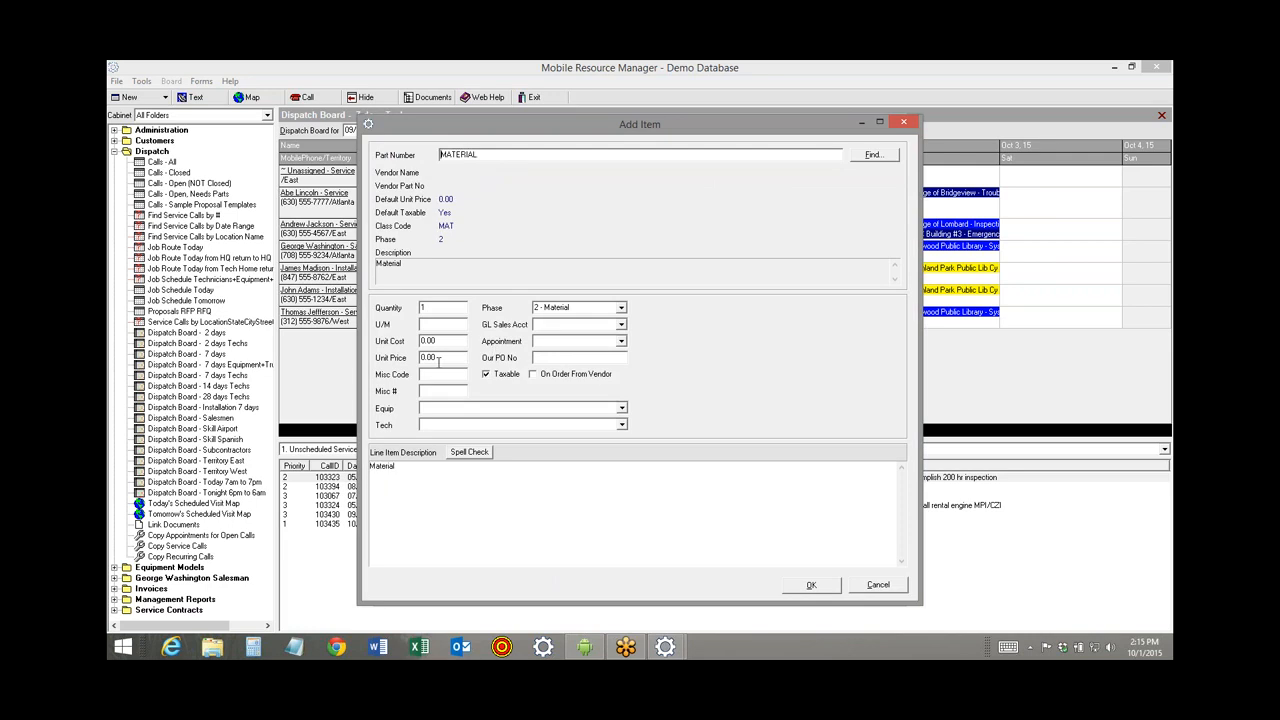
{"action": "left_click", "coordinate": [442, 358]}
{"action": "type", "text": "777"}
{"action": "left_click", "coordinate": [811, 585]}
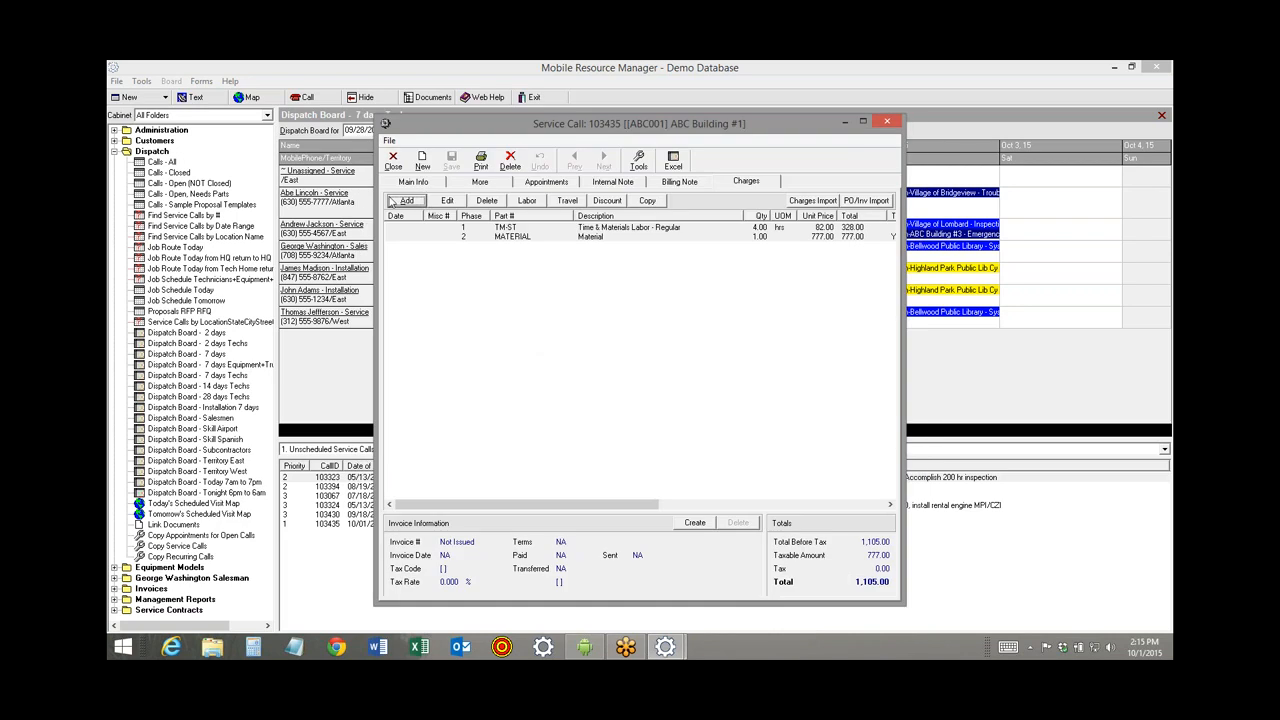
Add the TC-50 trip charge at 60.00, bringing the charges total to 1,165.00.
{"action": "left_click", "coordinate": [401, 201]}
{"action": "type", "text": "tc"}
{"action": "key", "text": "Tab"}
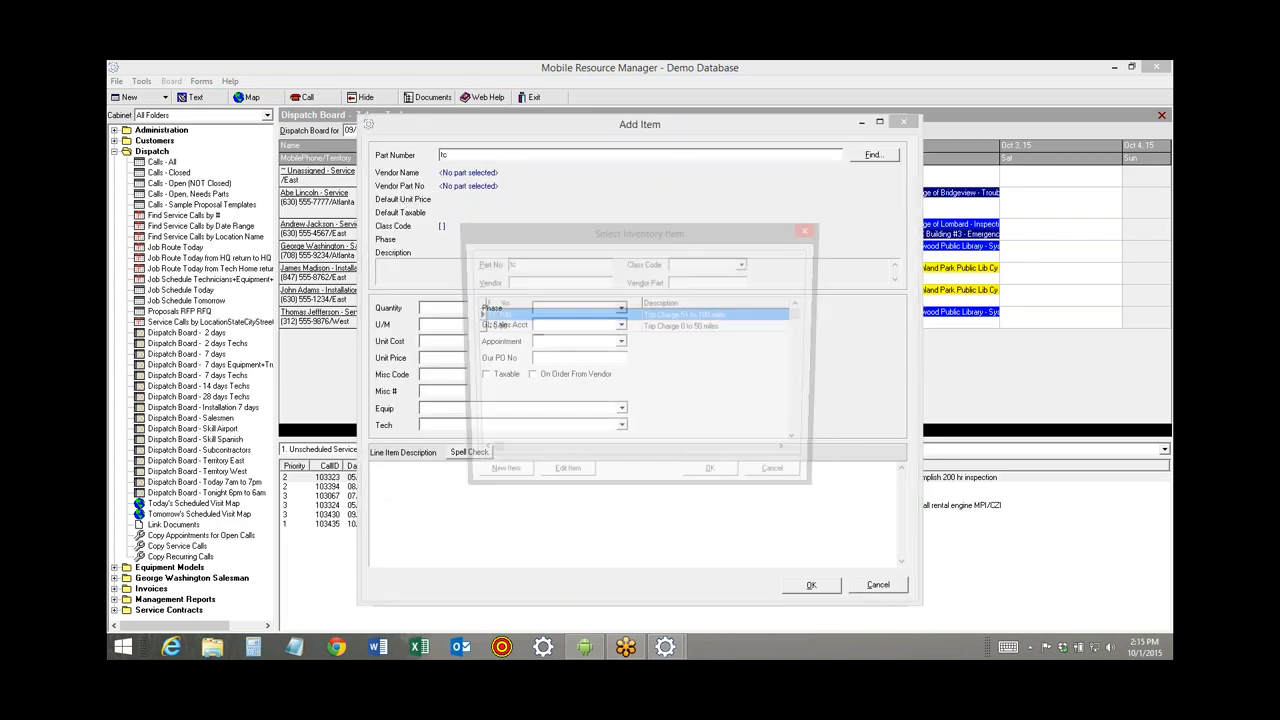
{"action": "key", "text": "Return"}
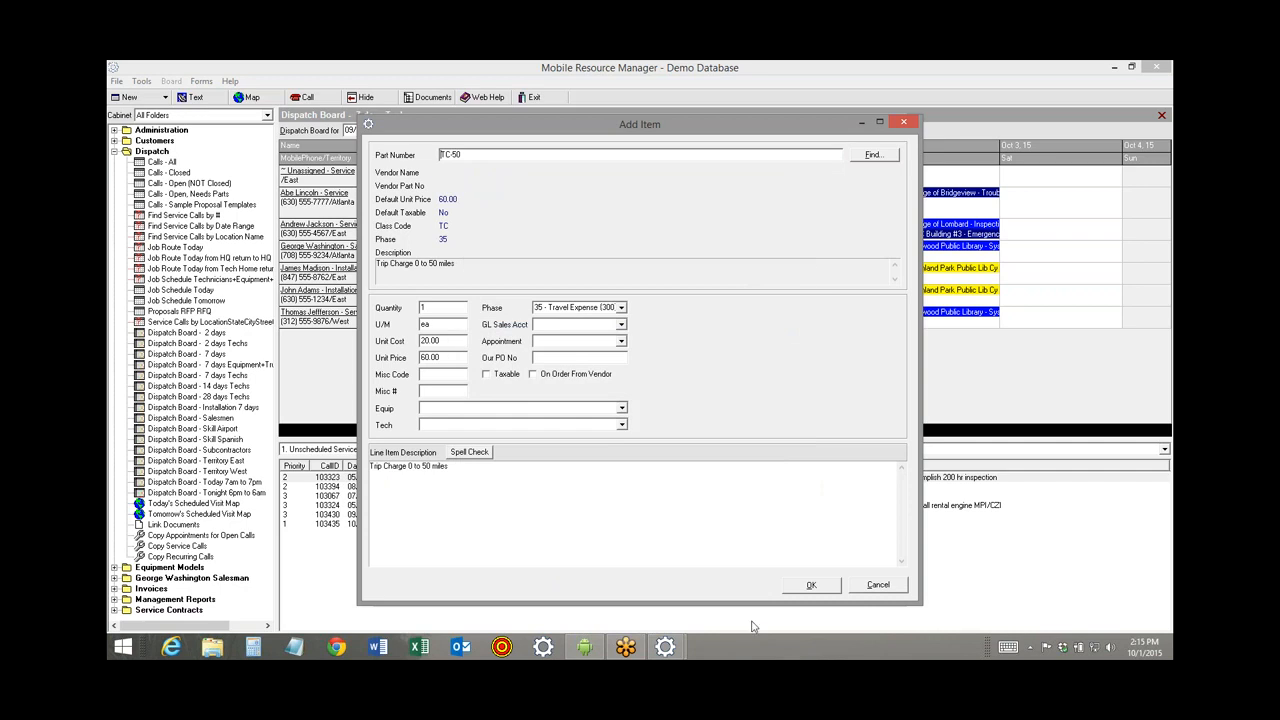
{"action": "left_click", "coordinate": [812, 586]}
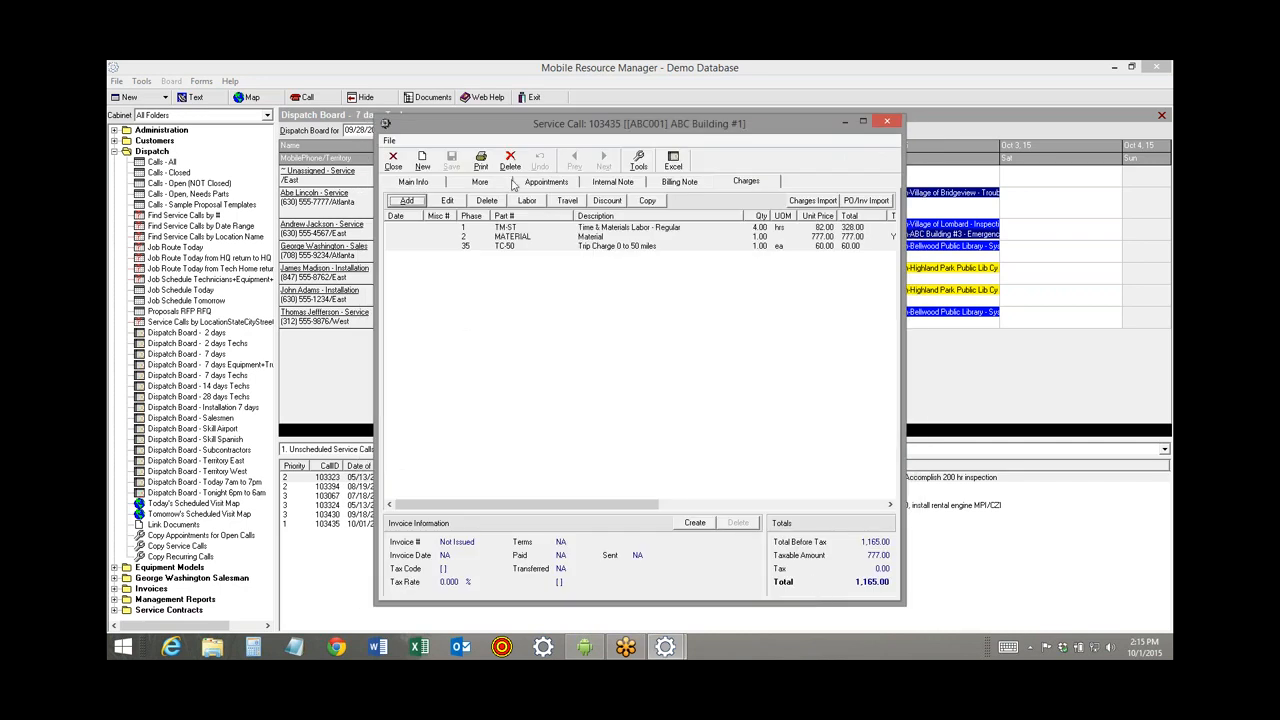
{"action": "left_click", "coordinate": [481, 160]}
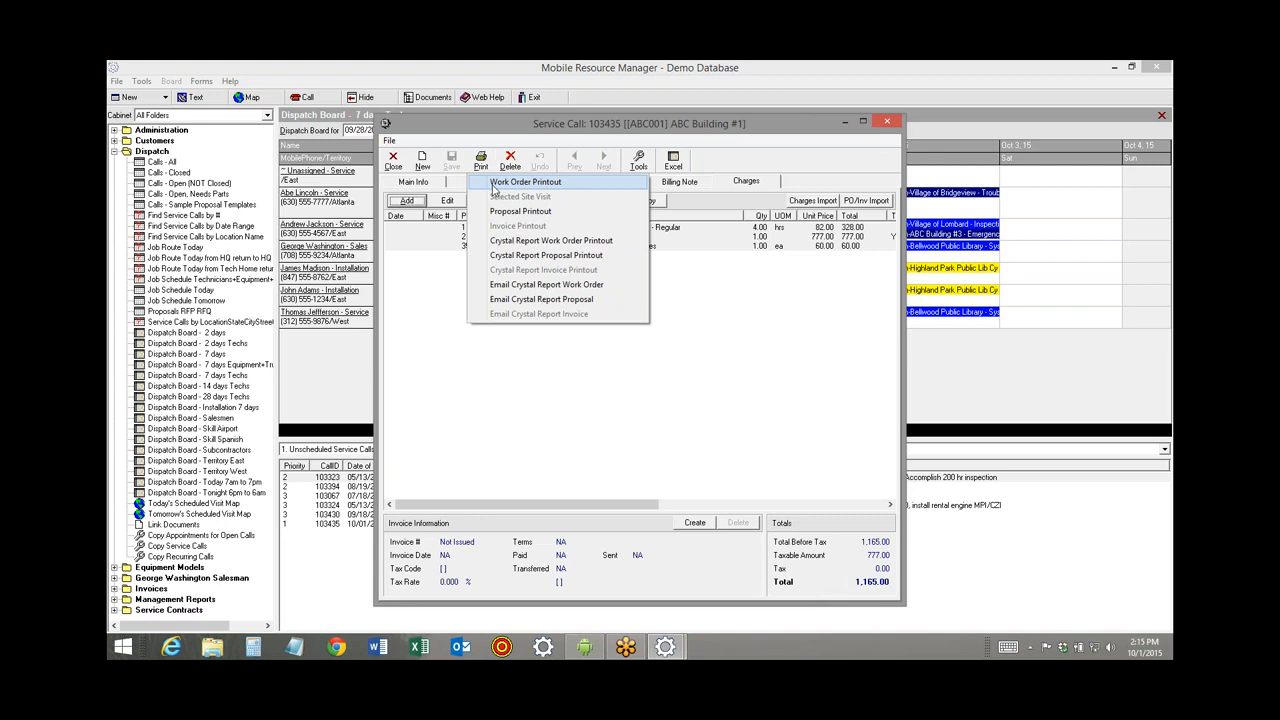
Preview the standard Proposal Printout for call 103435, then close it.
{"action": "left_click", "coordinate": [520, 225]}
{"action": "left_click", "coordinate": [518, 378]}
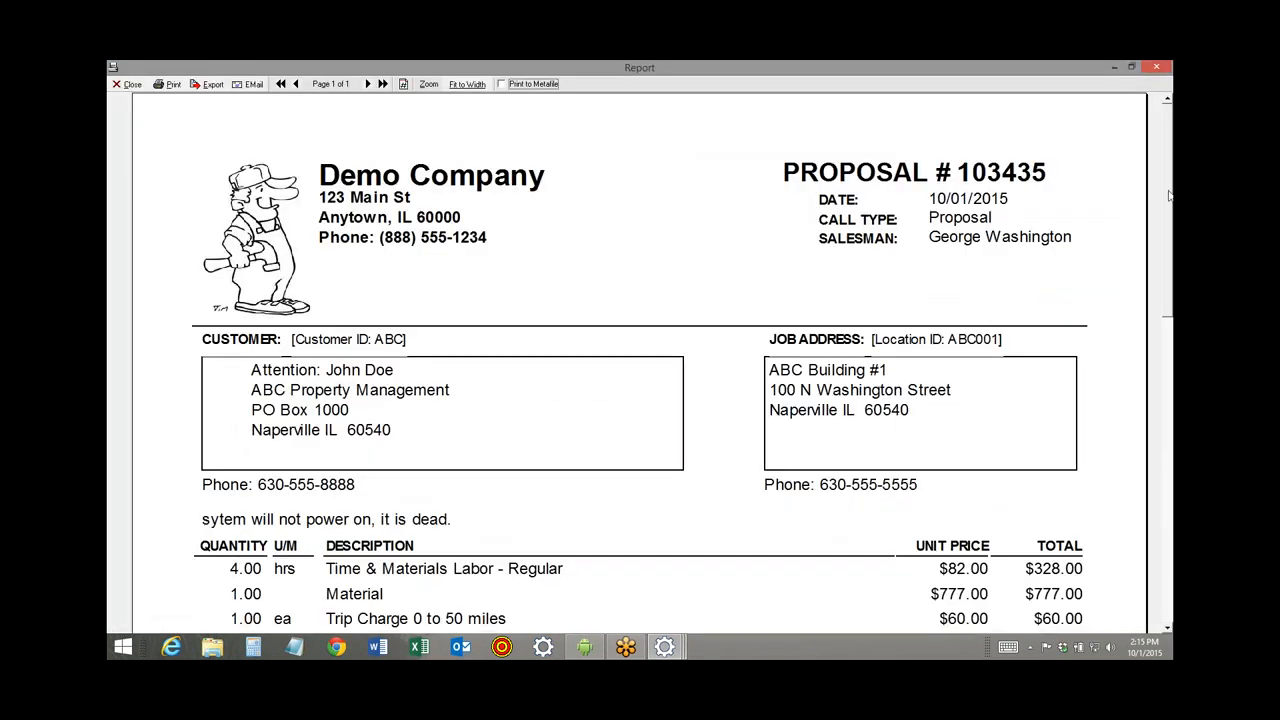
{"action": "left_click_drag", "start_coordinate": [1169, 197], "coordinate": [1169, 241]}
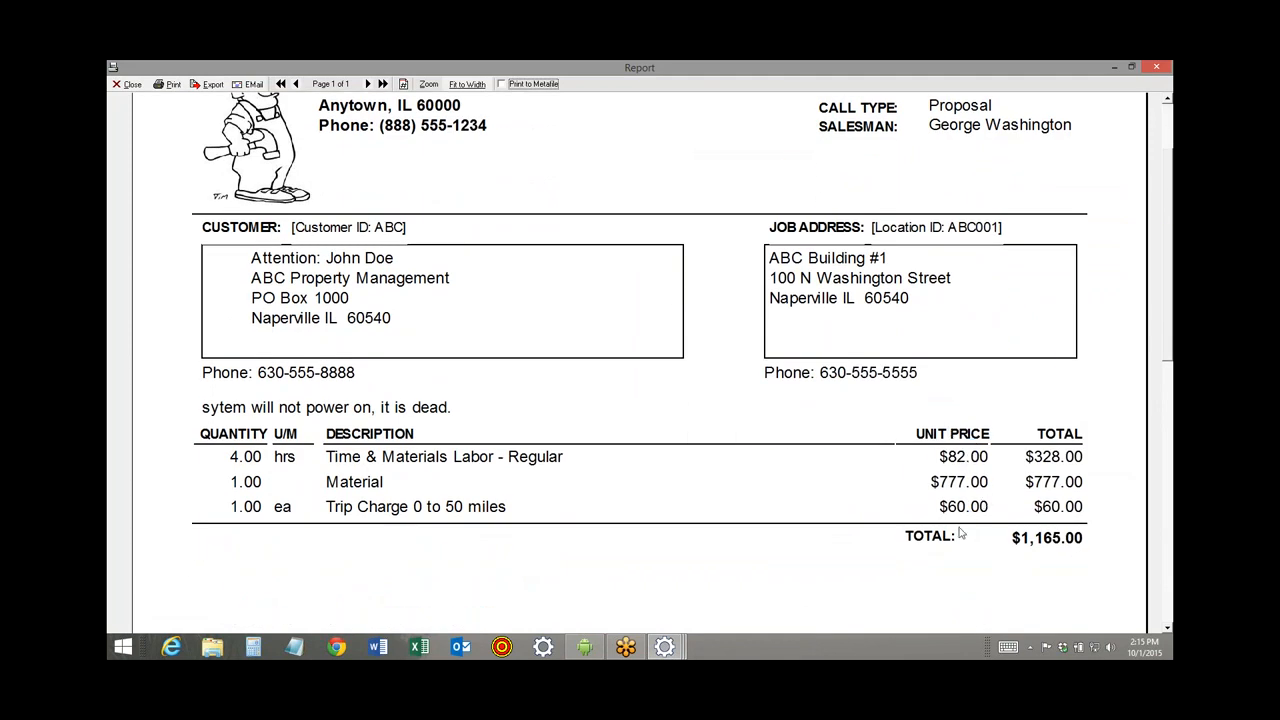
{"action": "left_click", "coordinate": [132, 85]}
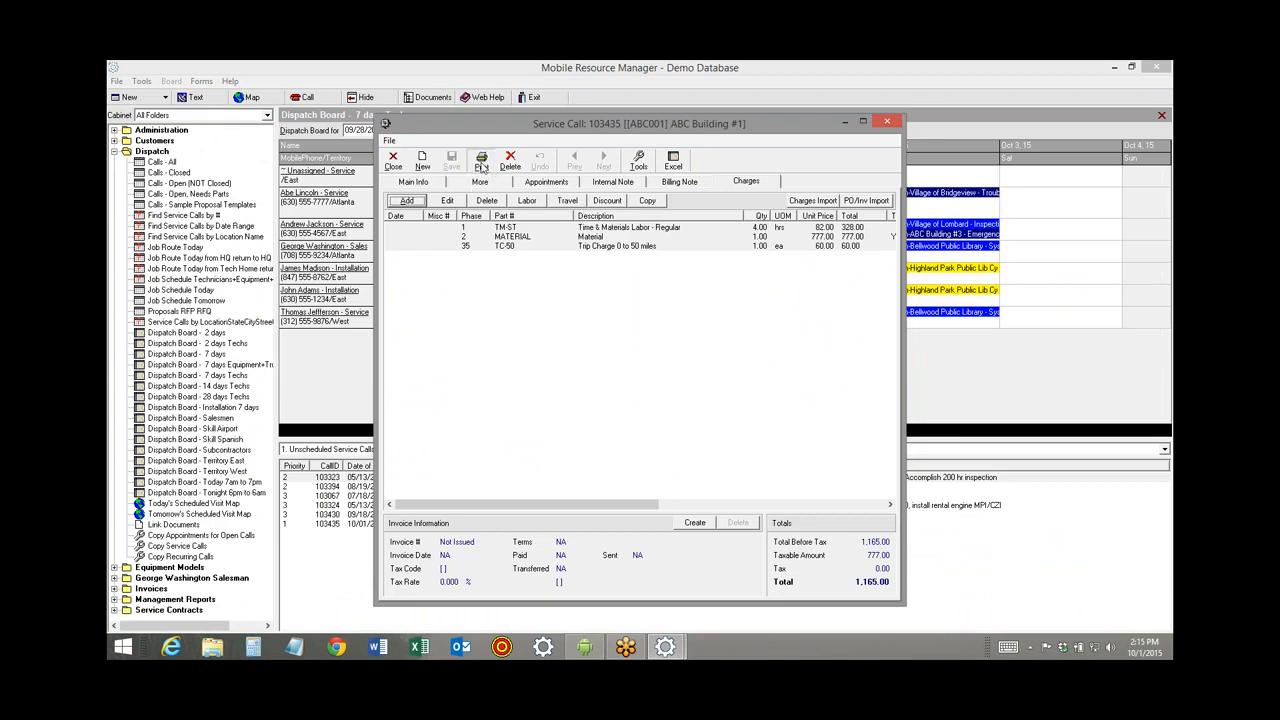
Display the Proposal Printout Total Only report showing the $1,165.00 total.
{"action": "left_click", "coordinate": [480, 181]}
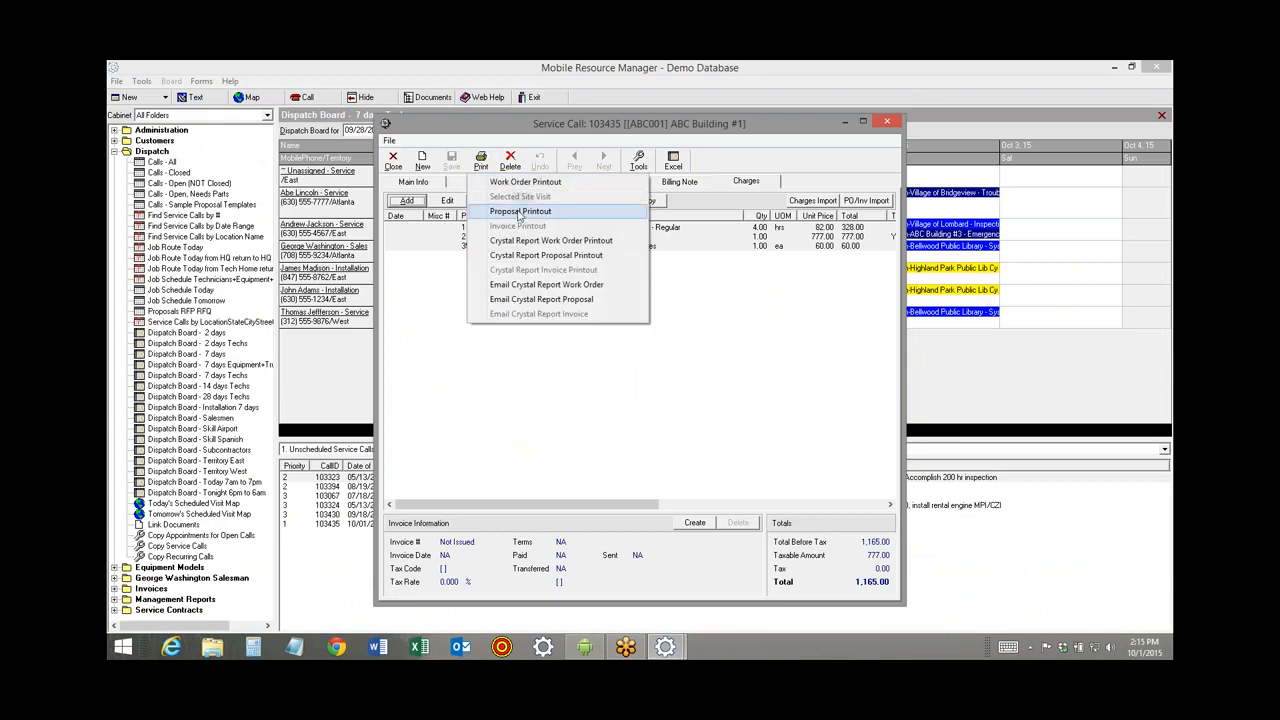
{"action": "left_click", "coordinate": [520, 211]}
{"action": "left_click", "coordinate": [452, 264]}
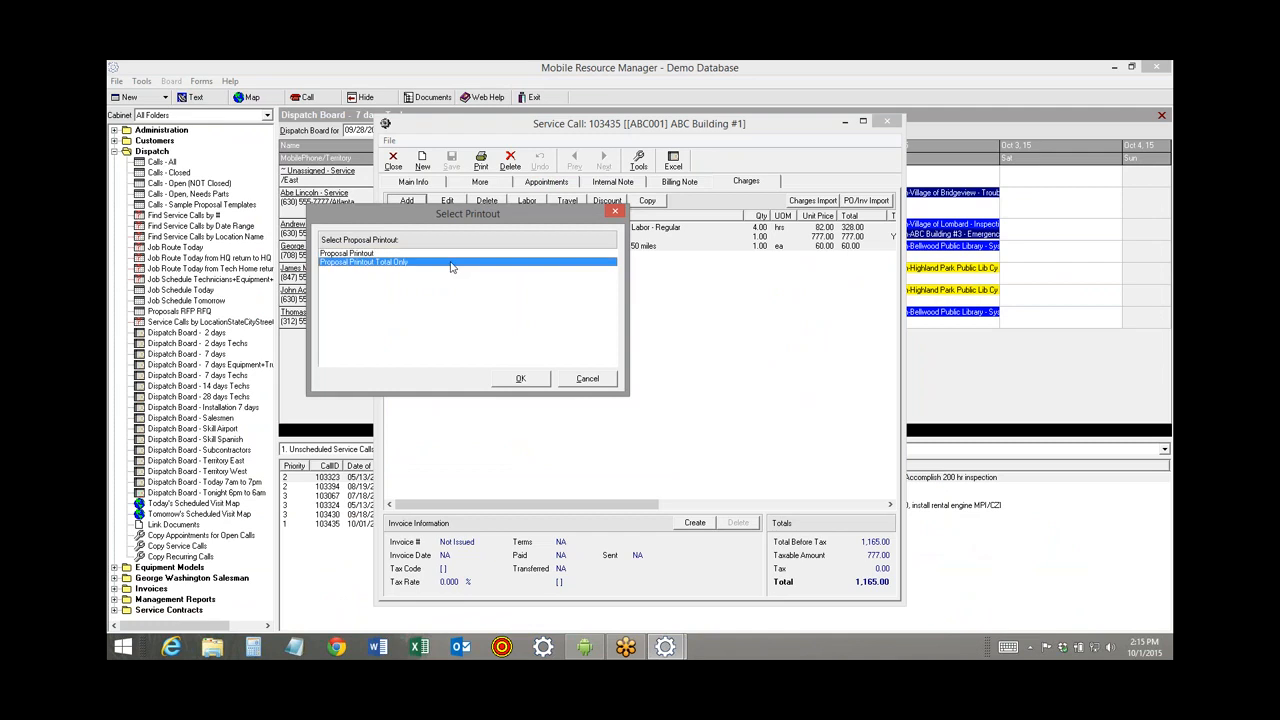
{"action": "left_click", "coordinate": [520, 380]}
{"action": "left_click_drag", "start_coordinate": [1168, 297], "coordinate": [1168, 350]}
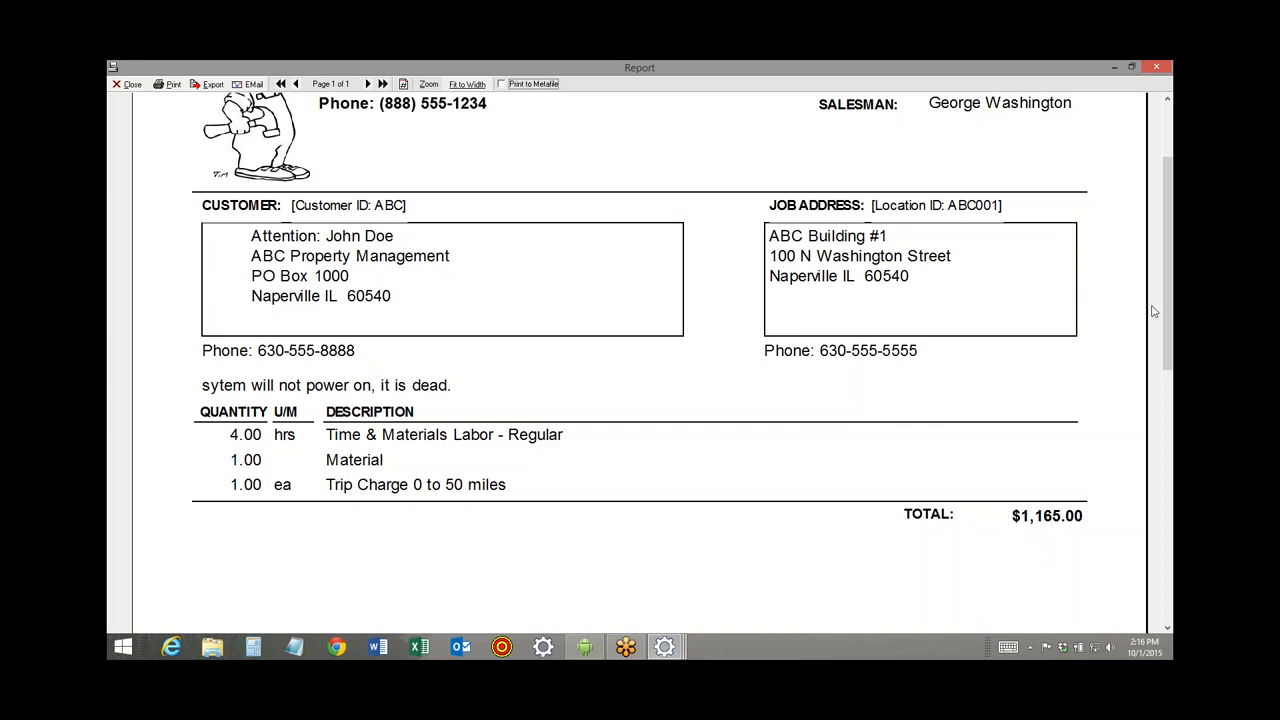
{"action": "scroll", "coordinate": [1170, 311], "scroll_direction": "up", "scroll_amount": 2}
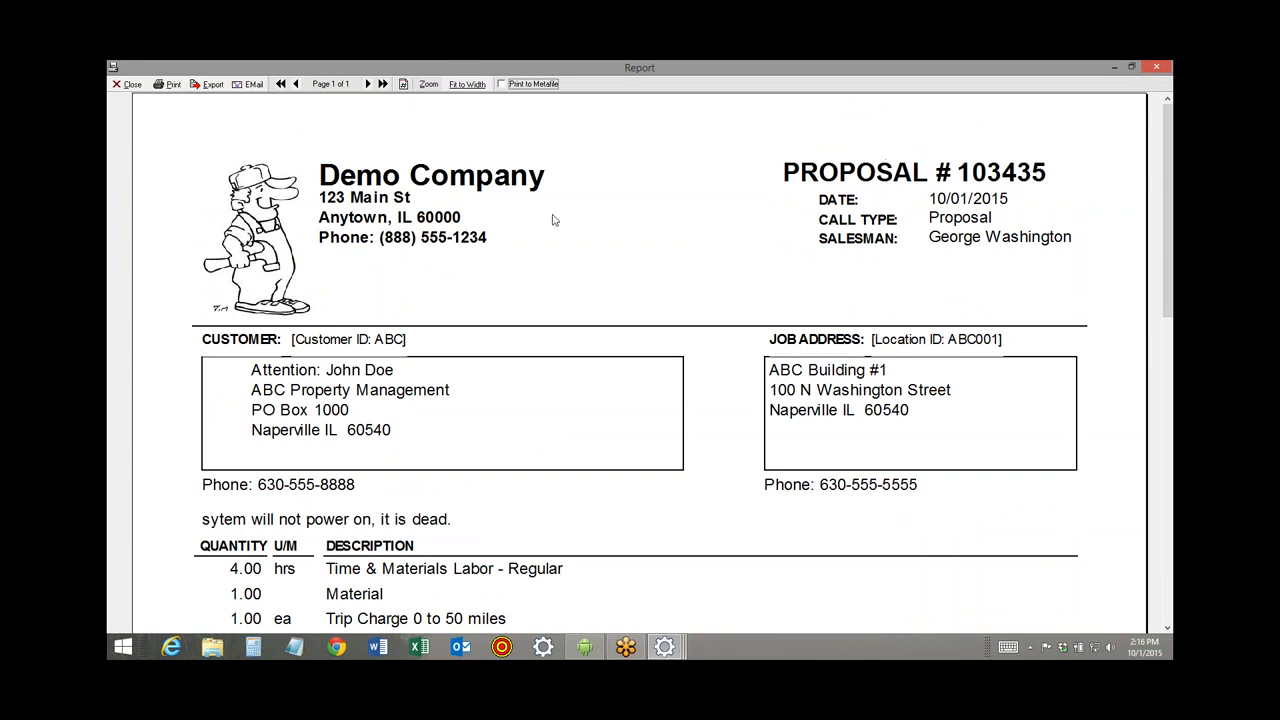
{"action": "left_click", "coordinate": [245, 84]}
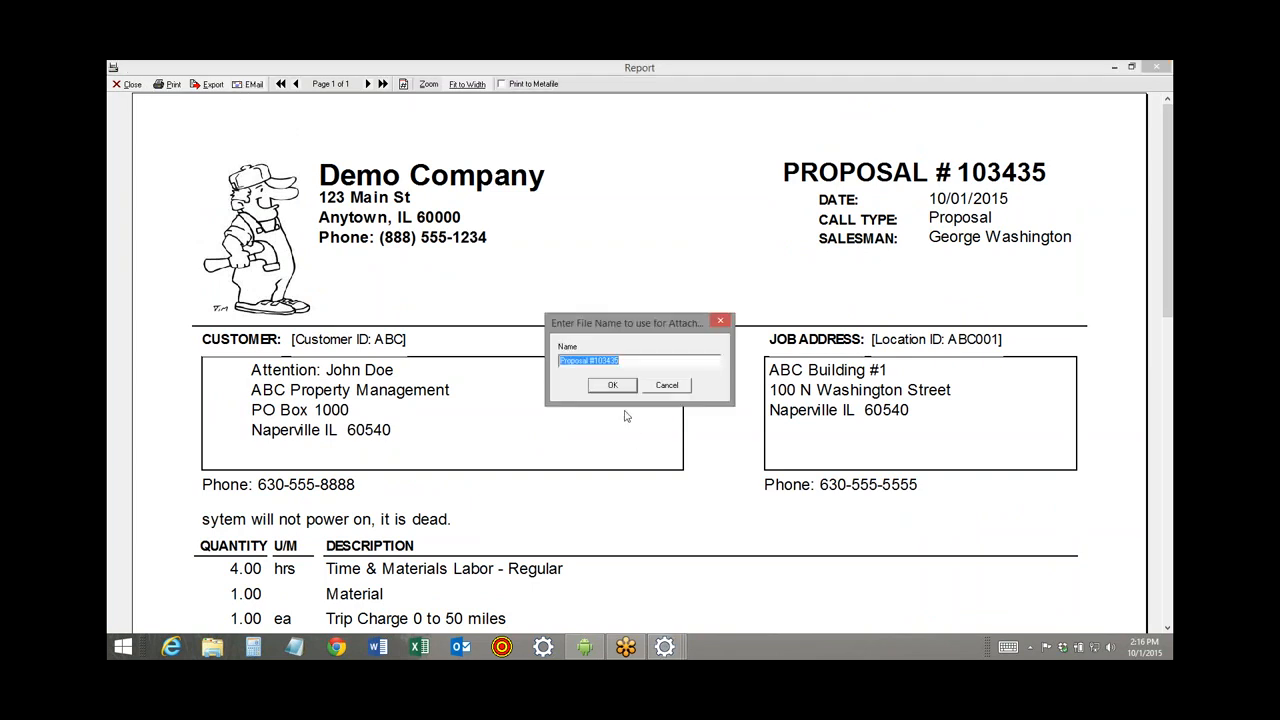
{"action": "left_click", "coordinate": [612, 385]}
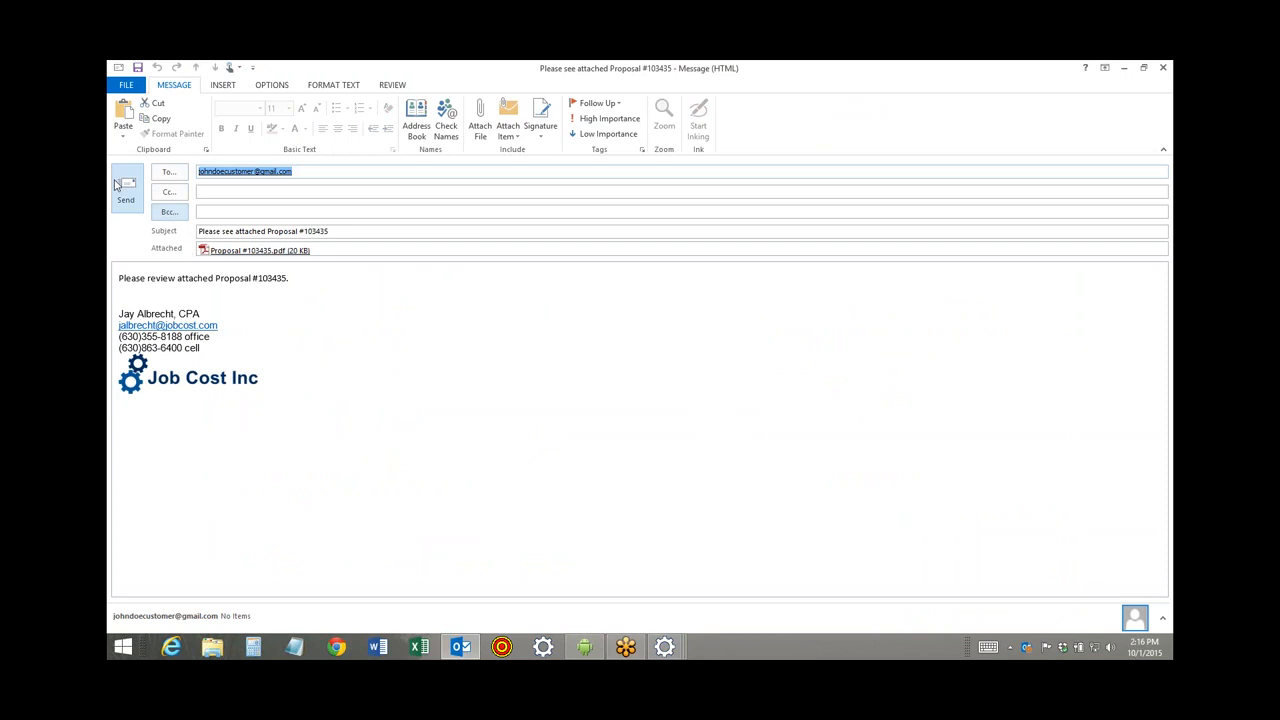
{"action": "left_click", "coordinate": [1164, 70]}
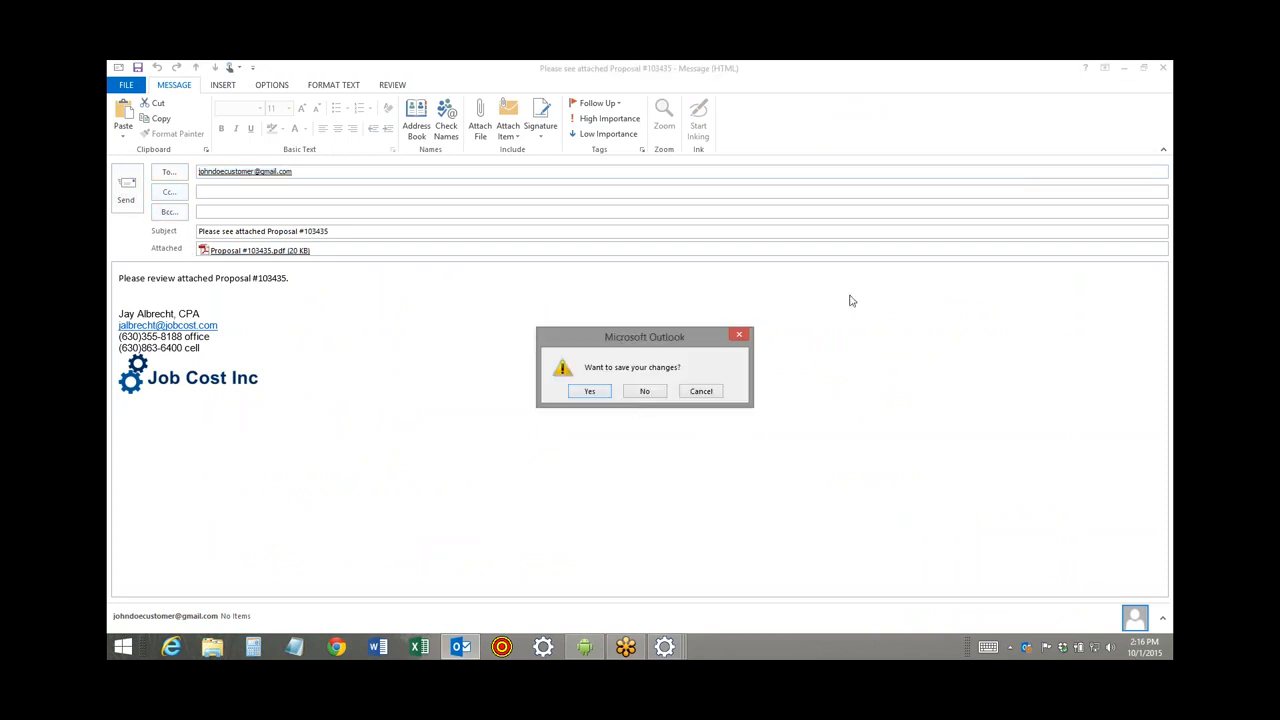
{"action": "left_click", "coordinate": [645, 391]}
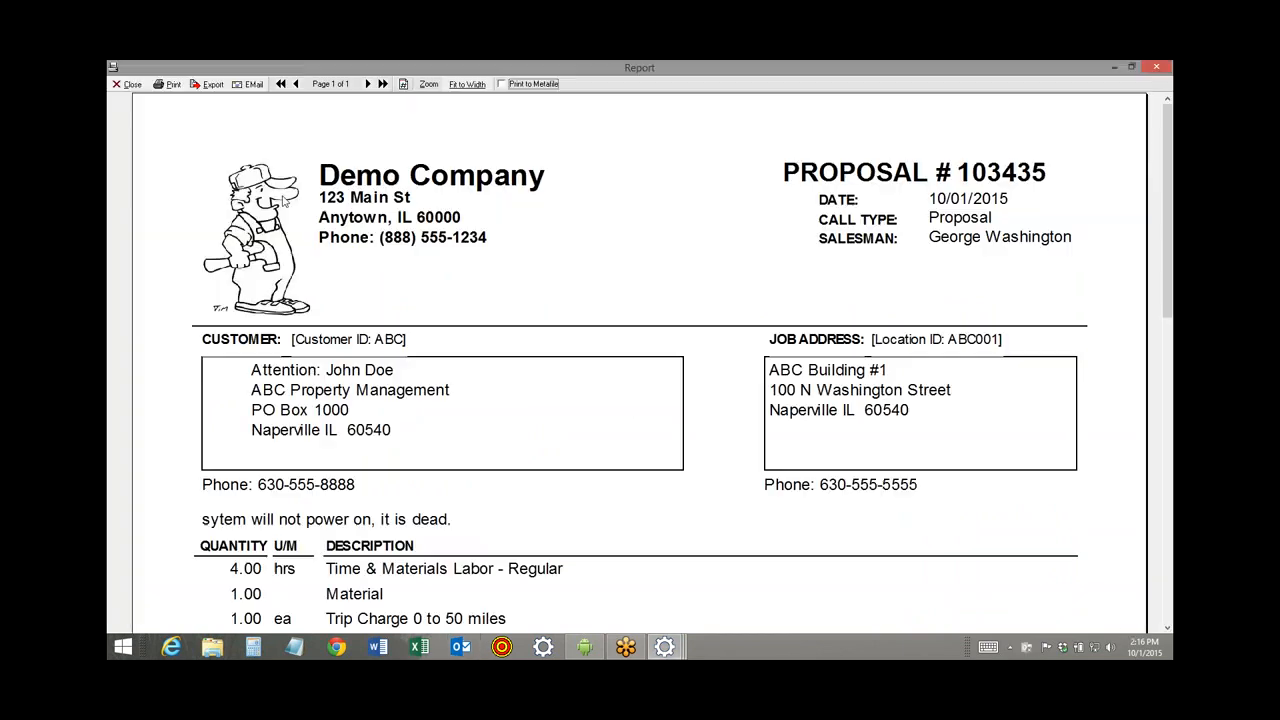
Set call 103435 back to Service department and System Down call type, save, and close it.
{"action": "left_click", "coordinate": [129, 86]}
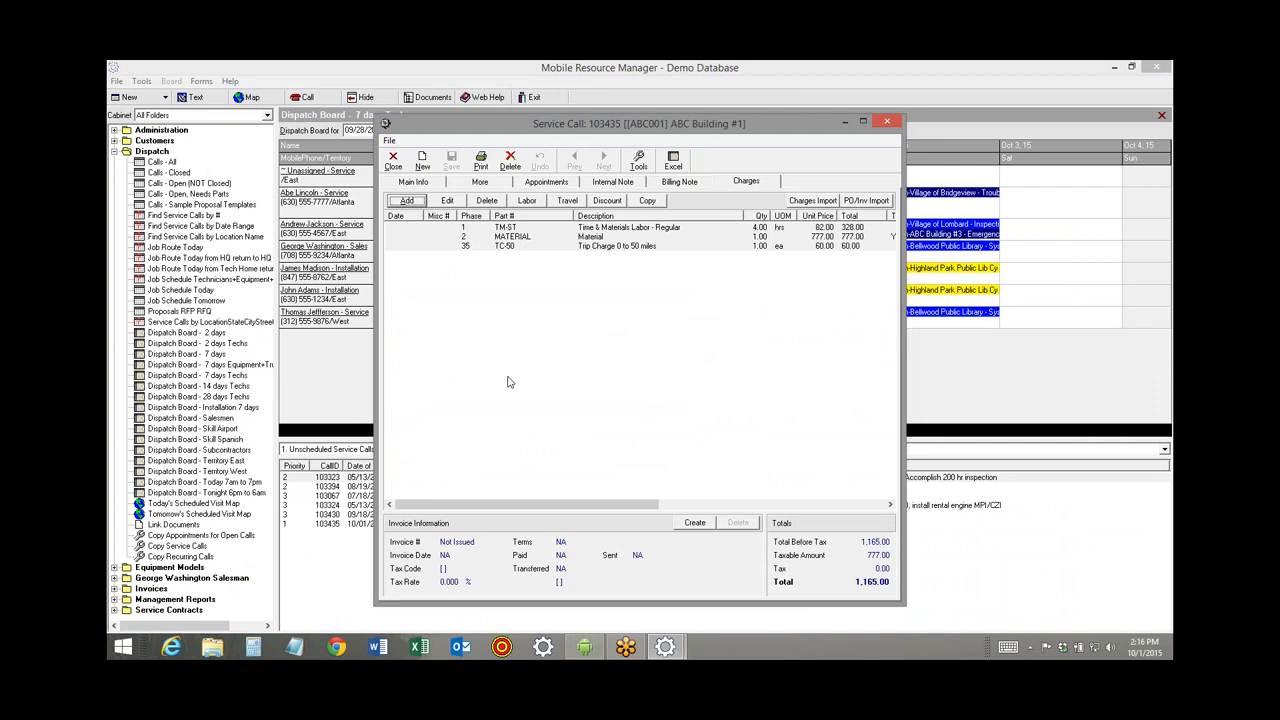
{"action": "left_click", "coordinate": [414, 187]}
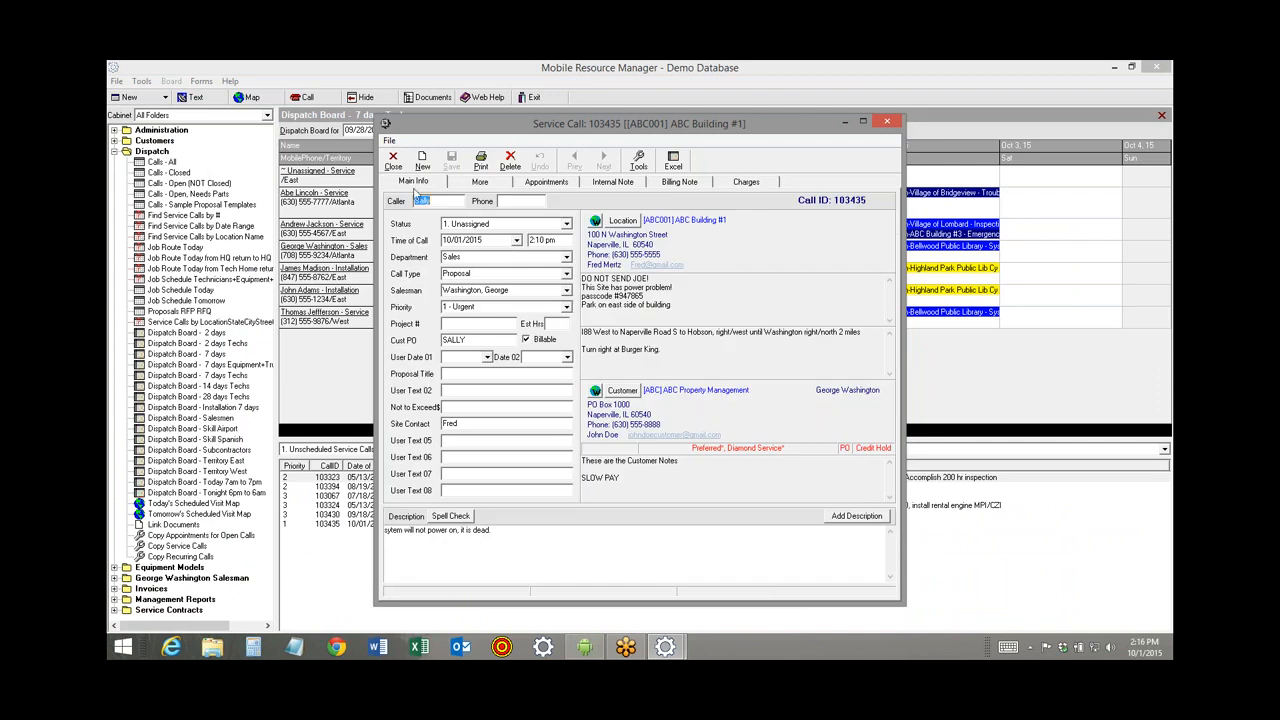
{"action": "left_click", "coordinate": [566, 258]}
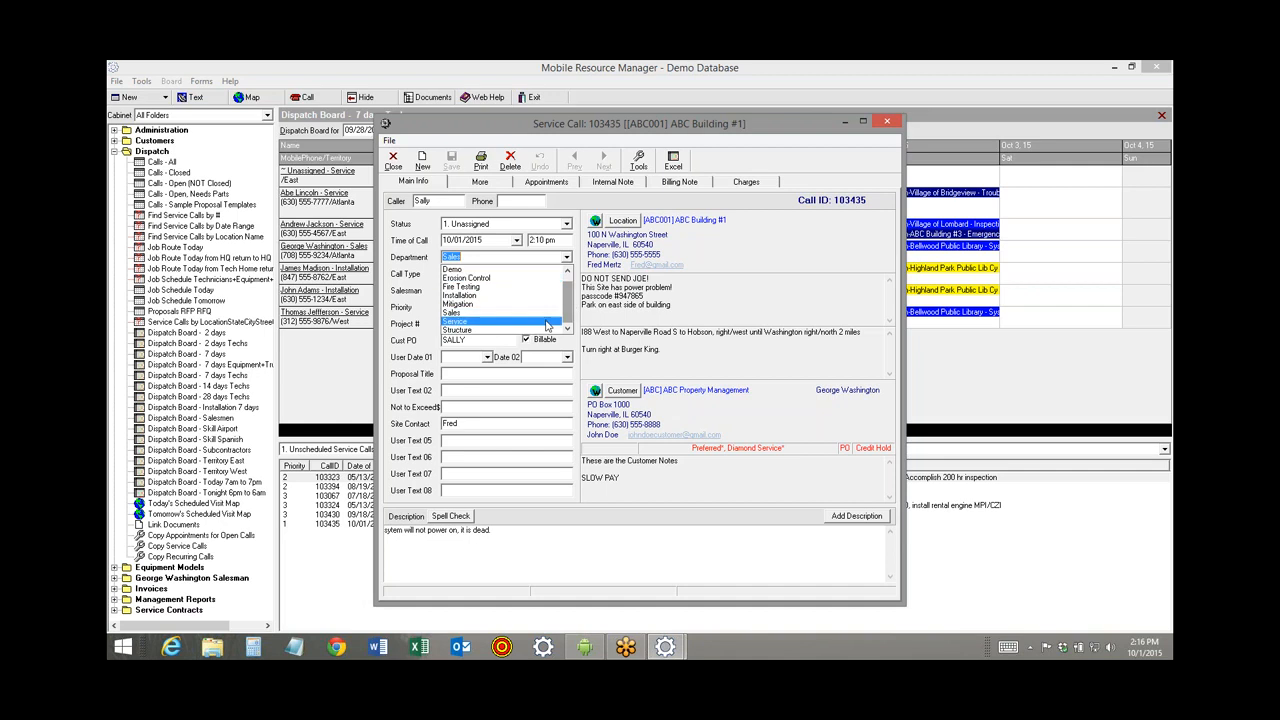
{"action": "left_click", "coordinate": [546, 324]}
{"action": "left_click", "coordinate": [566, 274]}
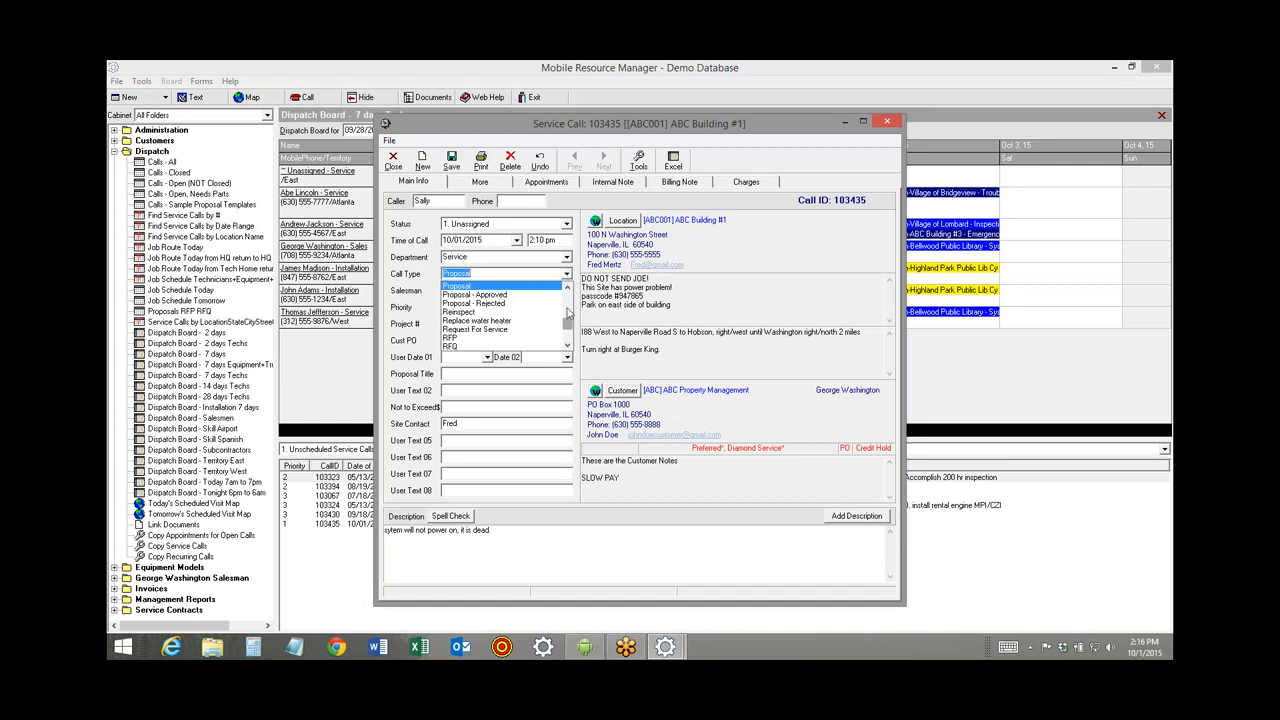
{"action": "left_click_drag", "start_coordinate": [566, 326], "coordinate": [566, 346]}
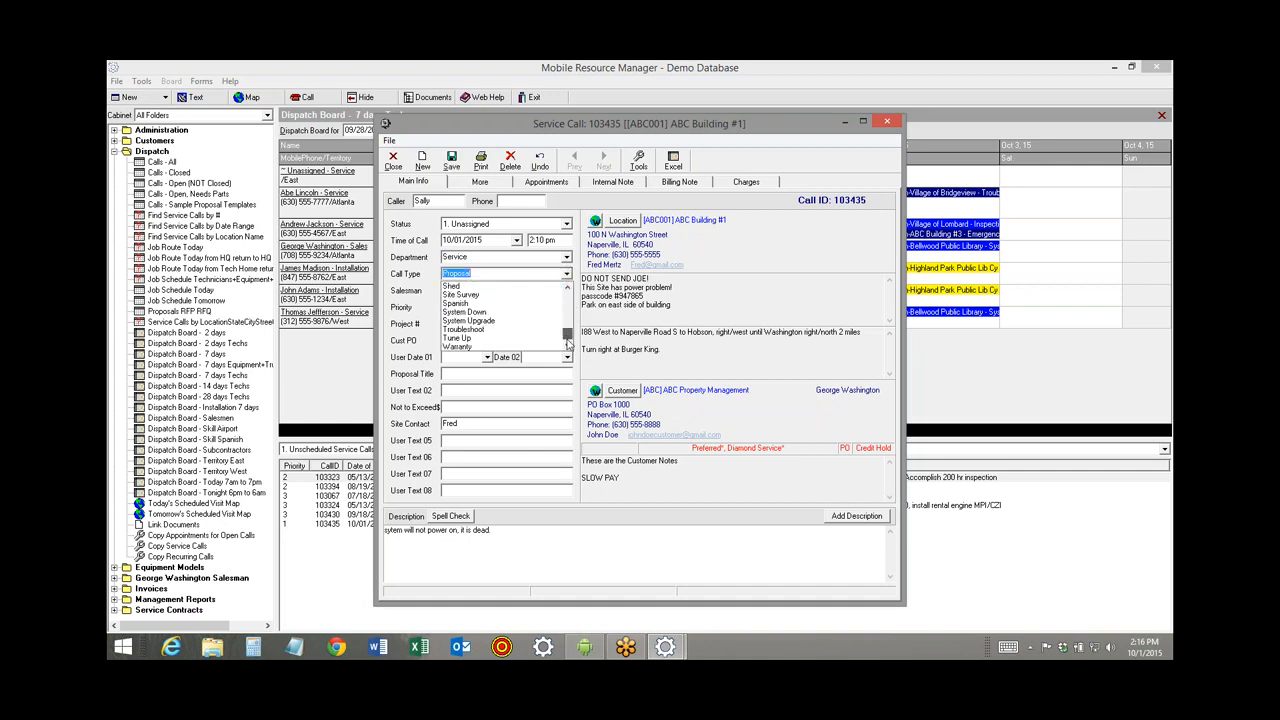
{"action": "left_click", "coordinate": [475, 313]}
{"action": "left_click", "coordinate": [451, 161]}
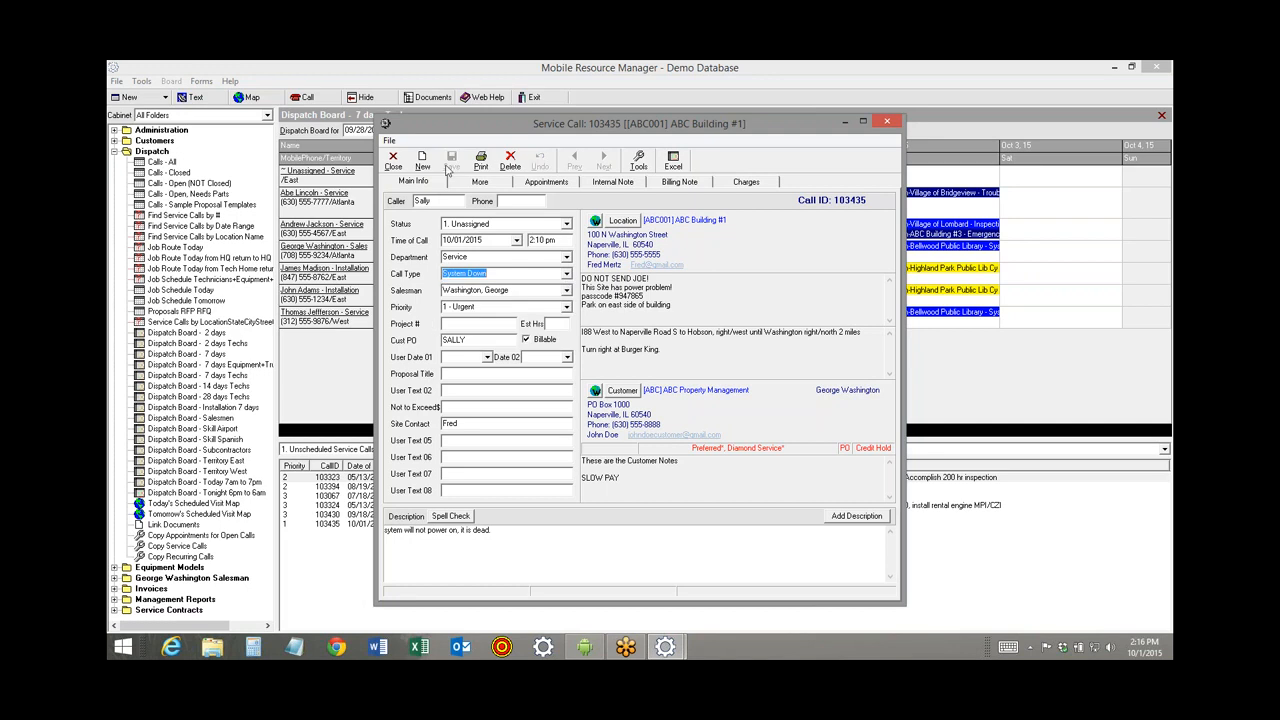
{"action": "left_click", "coordinate": [394, 162]}
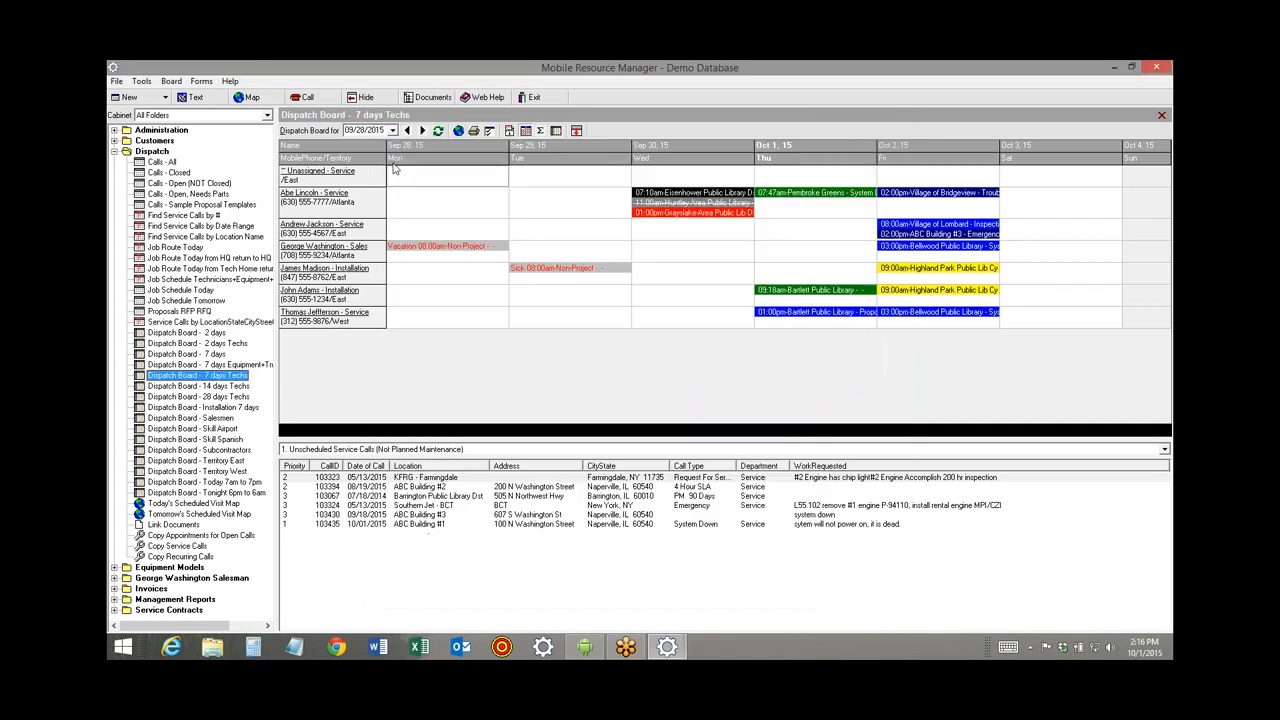
Select call 103435 and sort the unscheduled calls by the Priority column.
{"action": "left_click", "coordinate": [356, 526]}
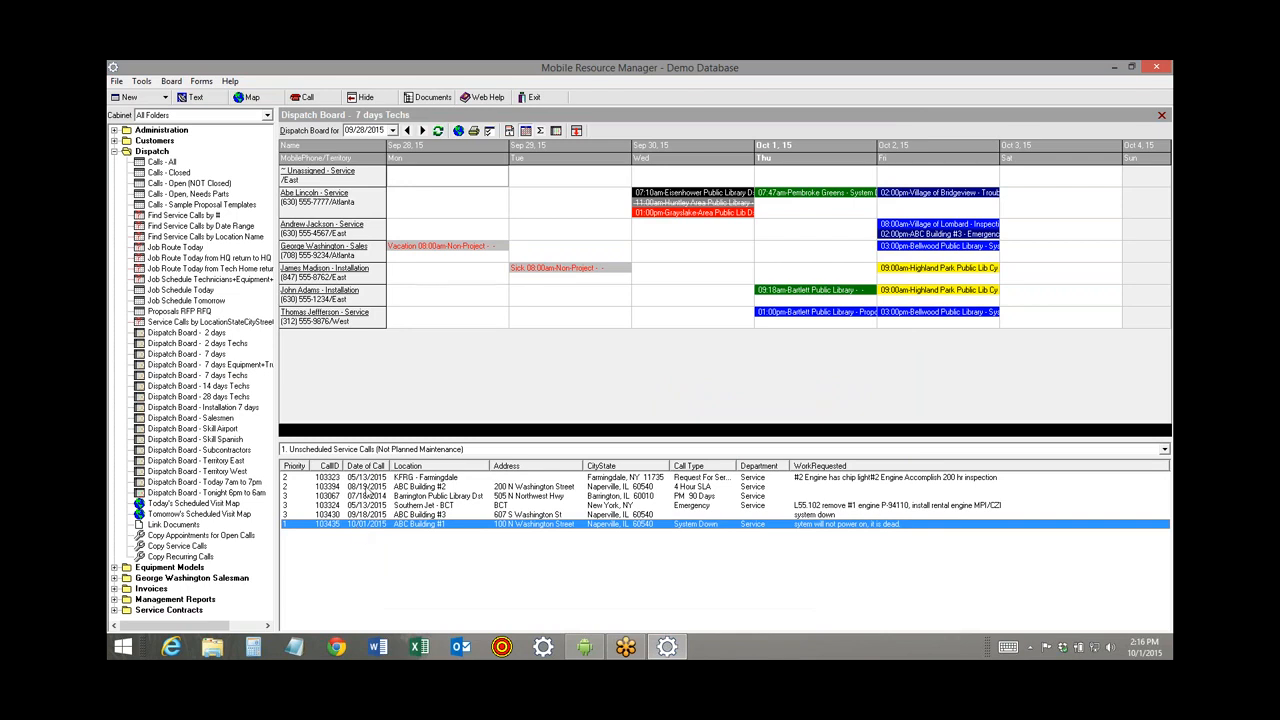
{"action": "left_click", "coordinate": [295, 467]}
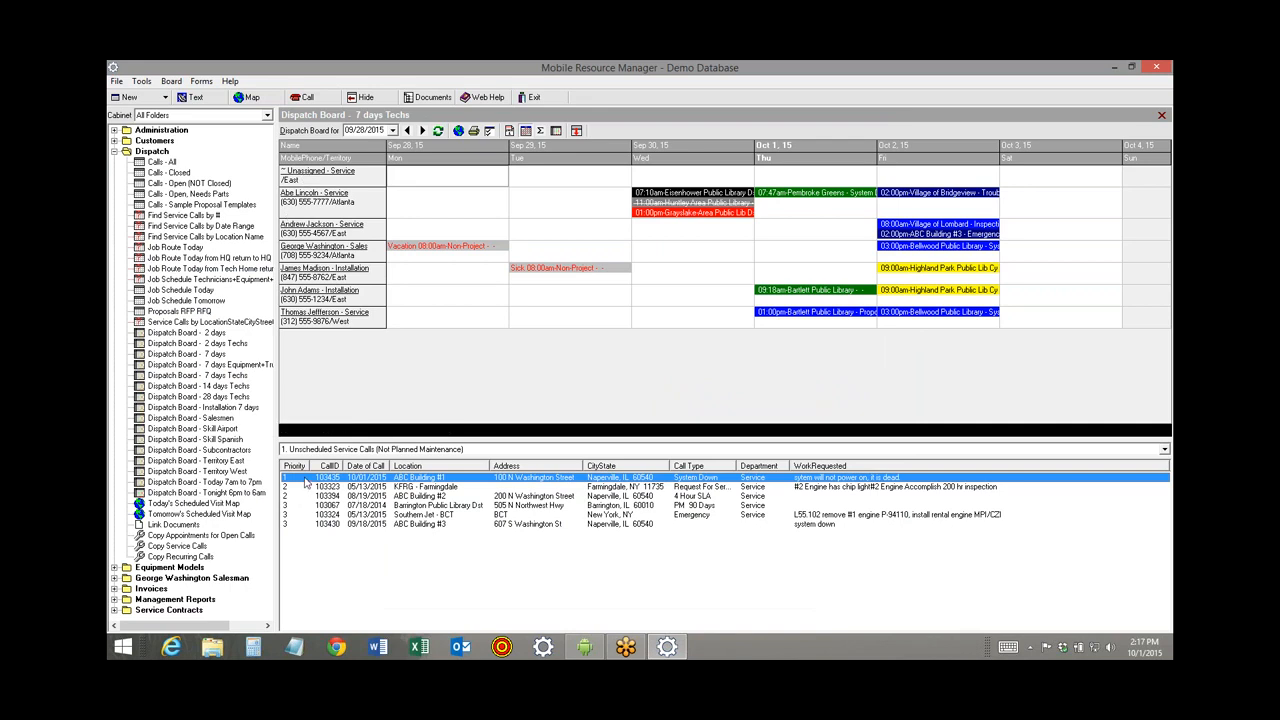
Schedule the ABC Building #1 call on the 7-day board, moving it between Friday, Saturday and Thursday.
{"action": "left_click_drag", "start_coordinate": [305, 482], "coordinate": [895, 182]}
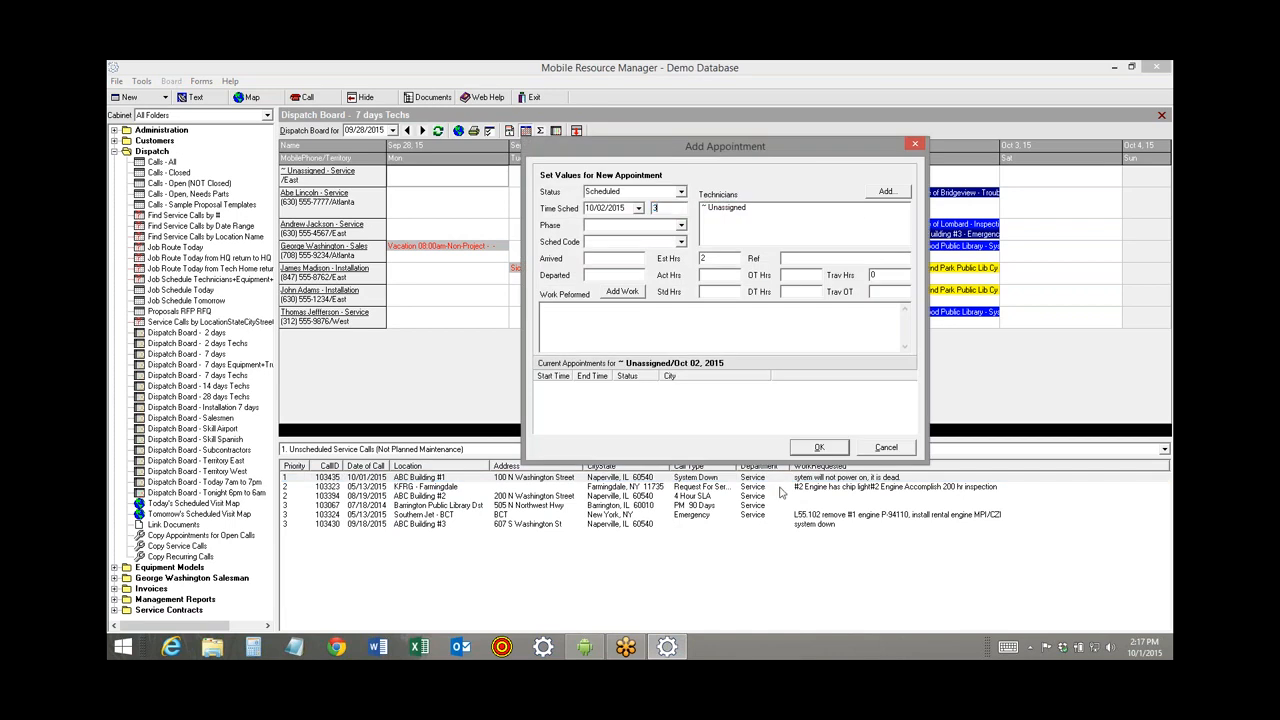
{"action": "left_click", "coordinate": [833, 446]}
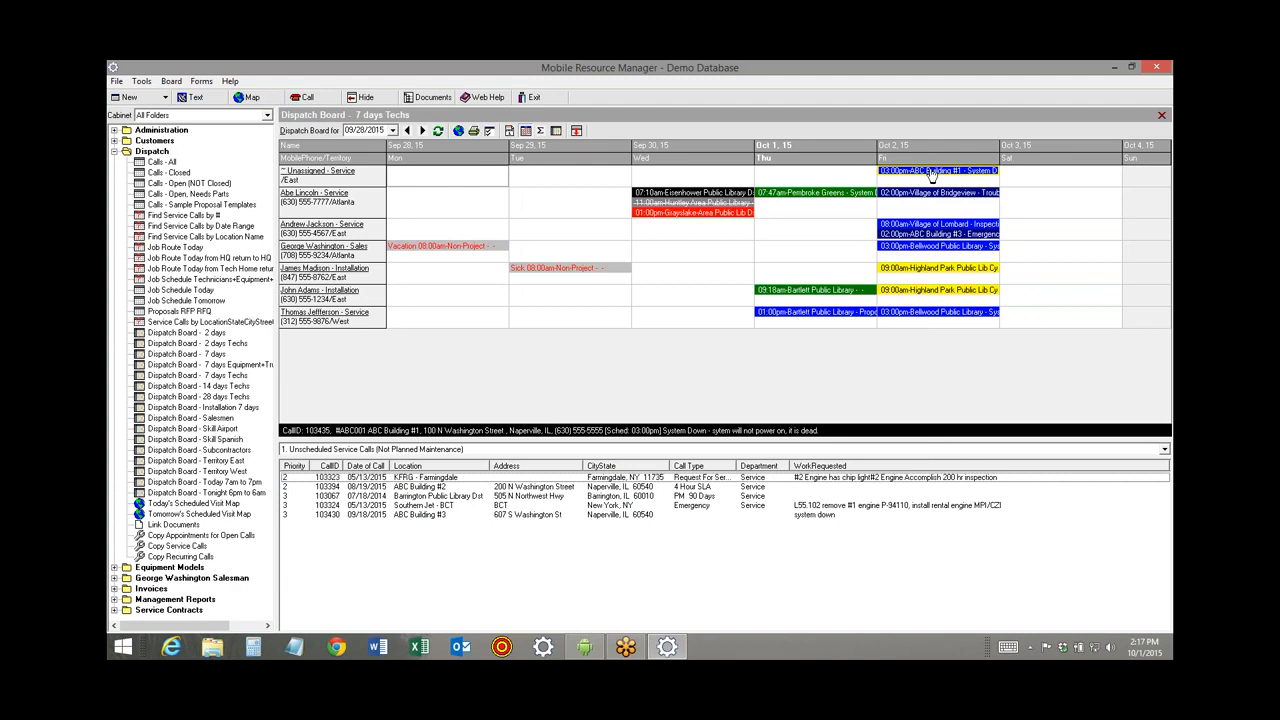
{"action": "left_click_drag", "start_coordinate": [931, 175], "coordinate": [1060, 172]}
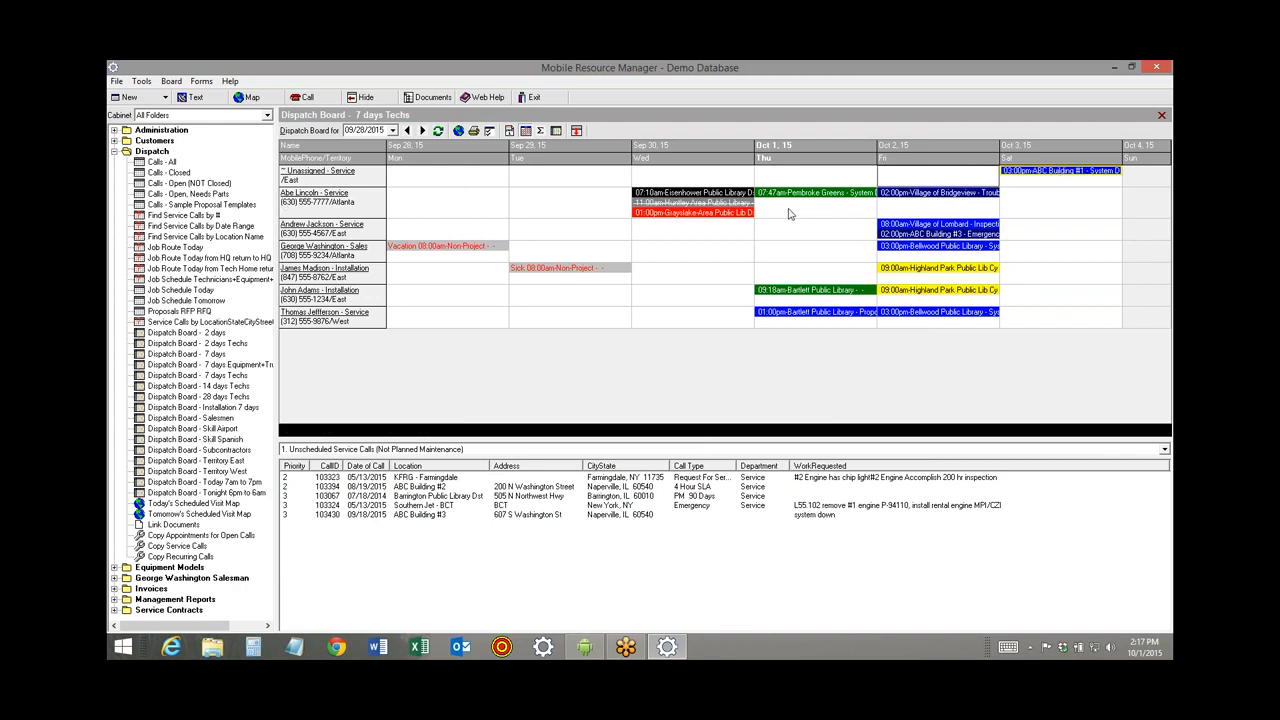
{"action": "left_click", "coordinate": [1047, 175]}
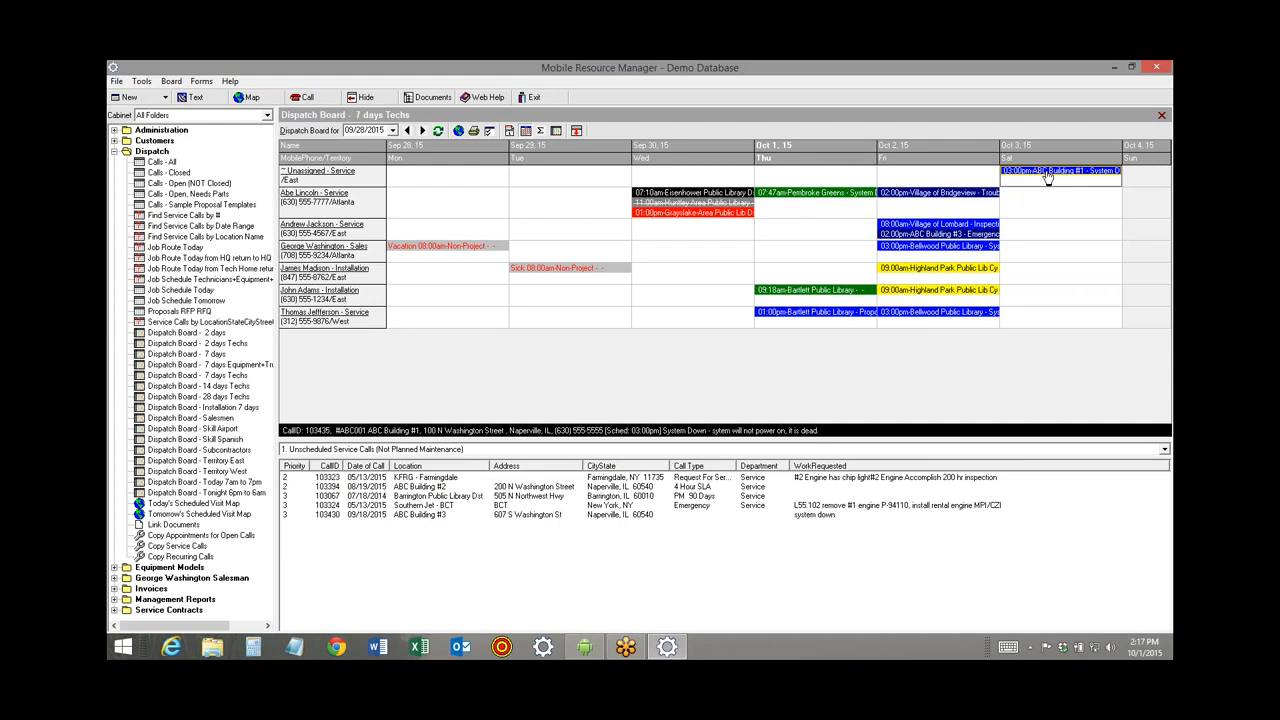
{"action": "left_click_drag", "start_coordinate": [777, 222], "coordinate": [778, 205]}
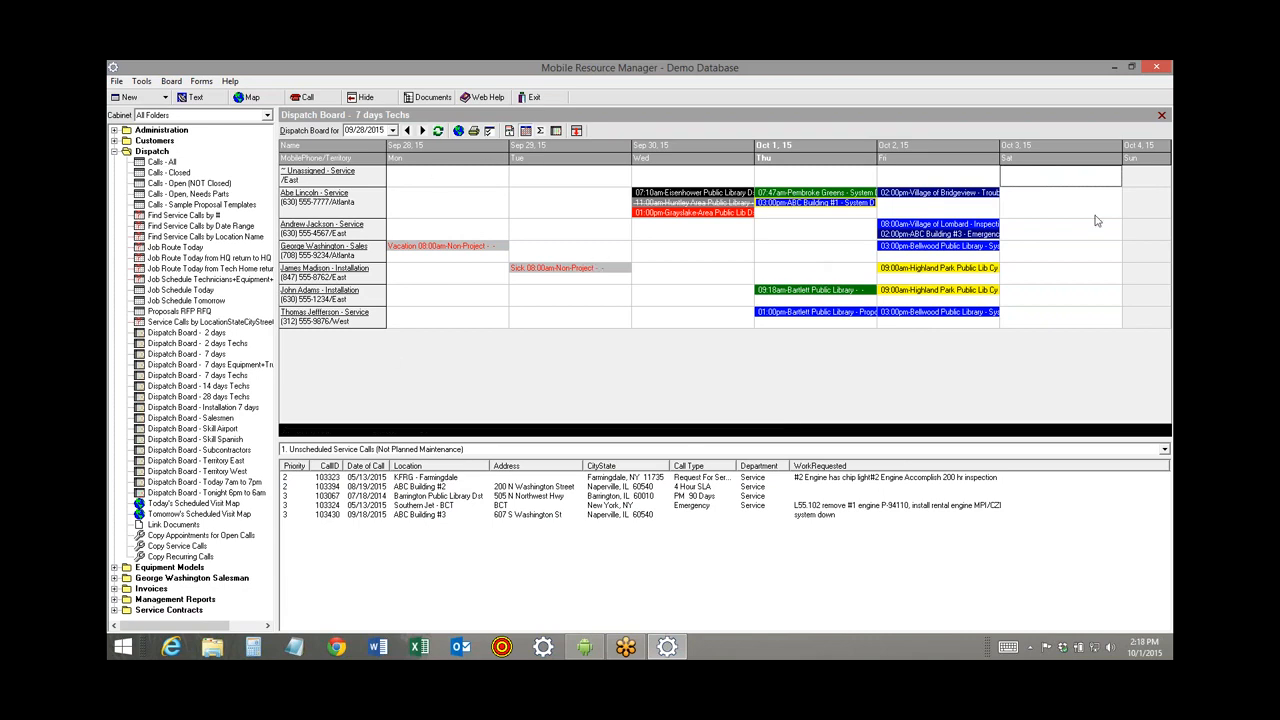
On today's 7am–7pm board, reassign the 3:00pm ABC Building #1 appointment to the Sales technician at 4:00pm.
{"action": "left_click", "coordinate": [219, 487]}
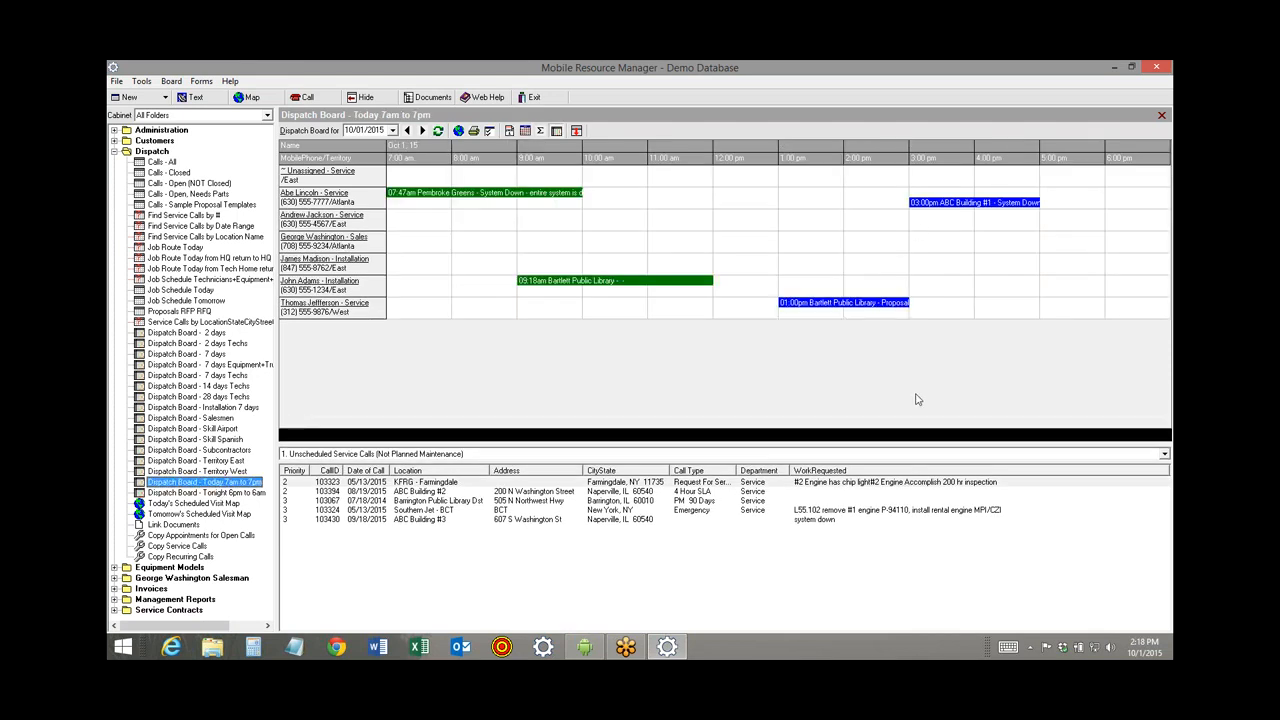
{"action": "mouse_move", "coordinate": [931, 208]}
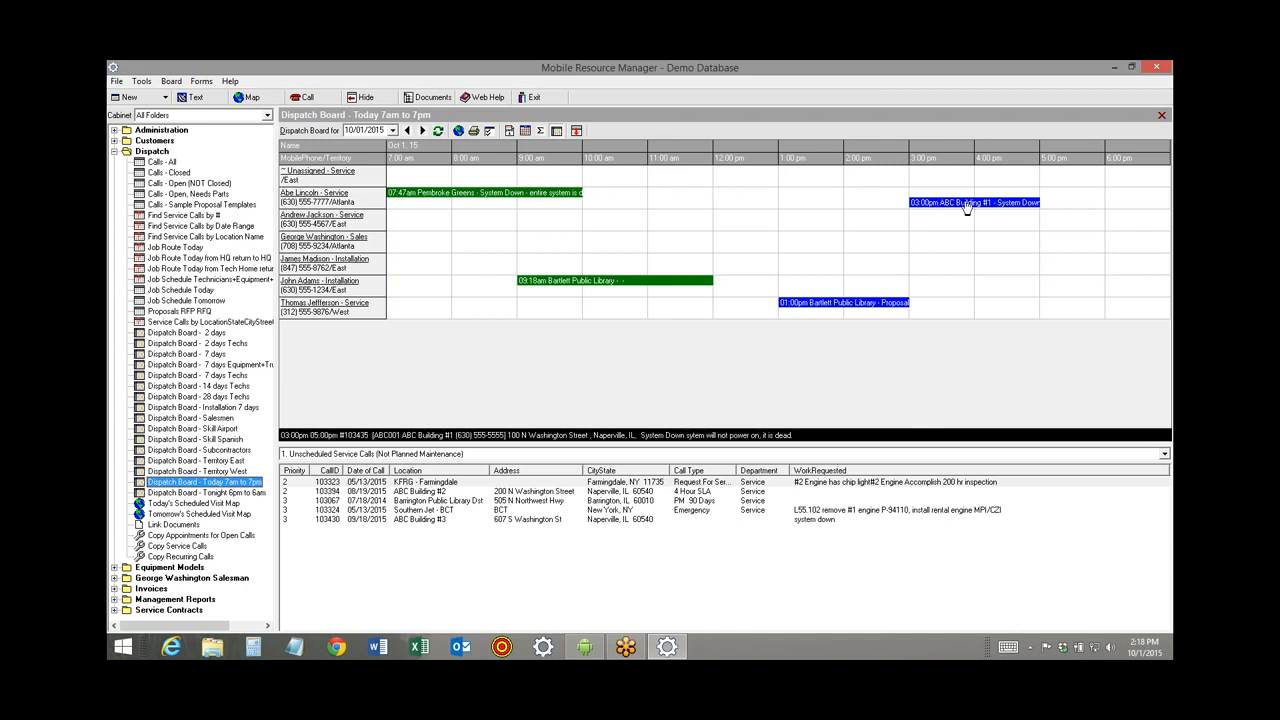
{"action": "left_click", "coordinate": [947, 209]}
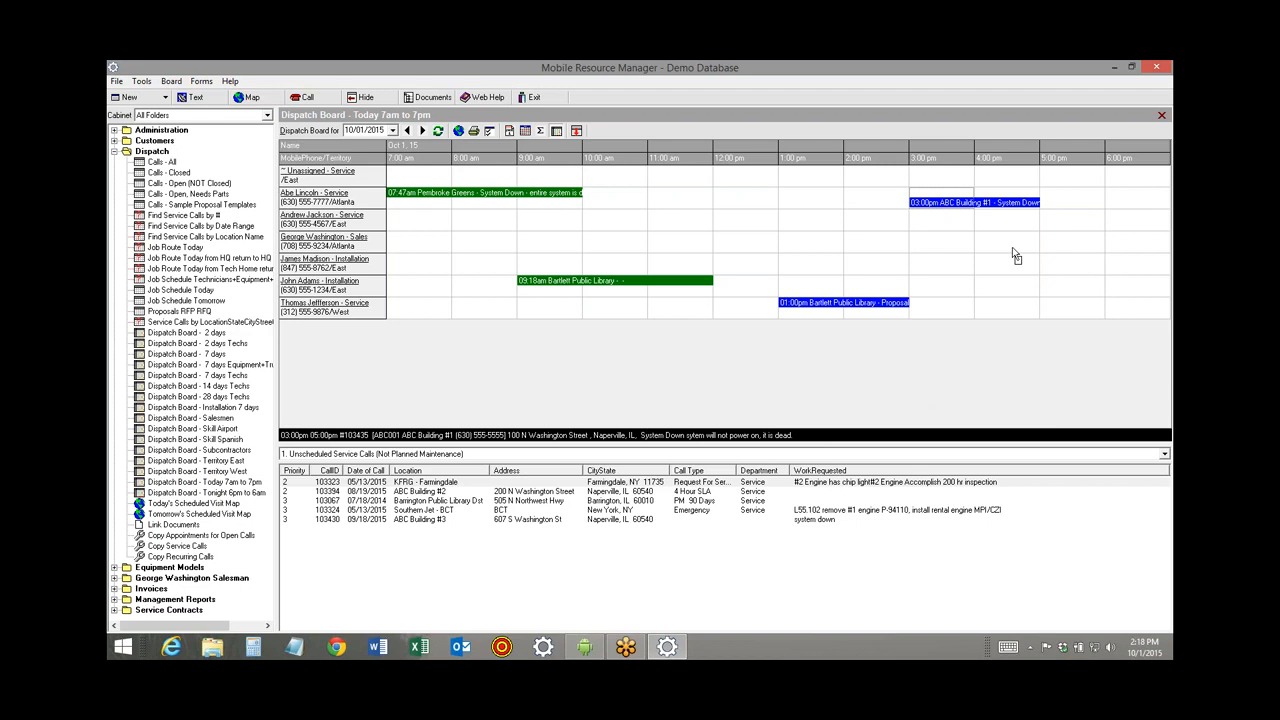
{"action": "left_click_drag", "start_coordinate": [1012, 250], "coordinate": [934, 204]}
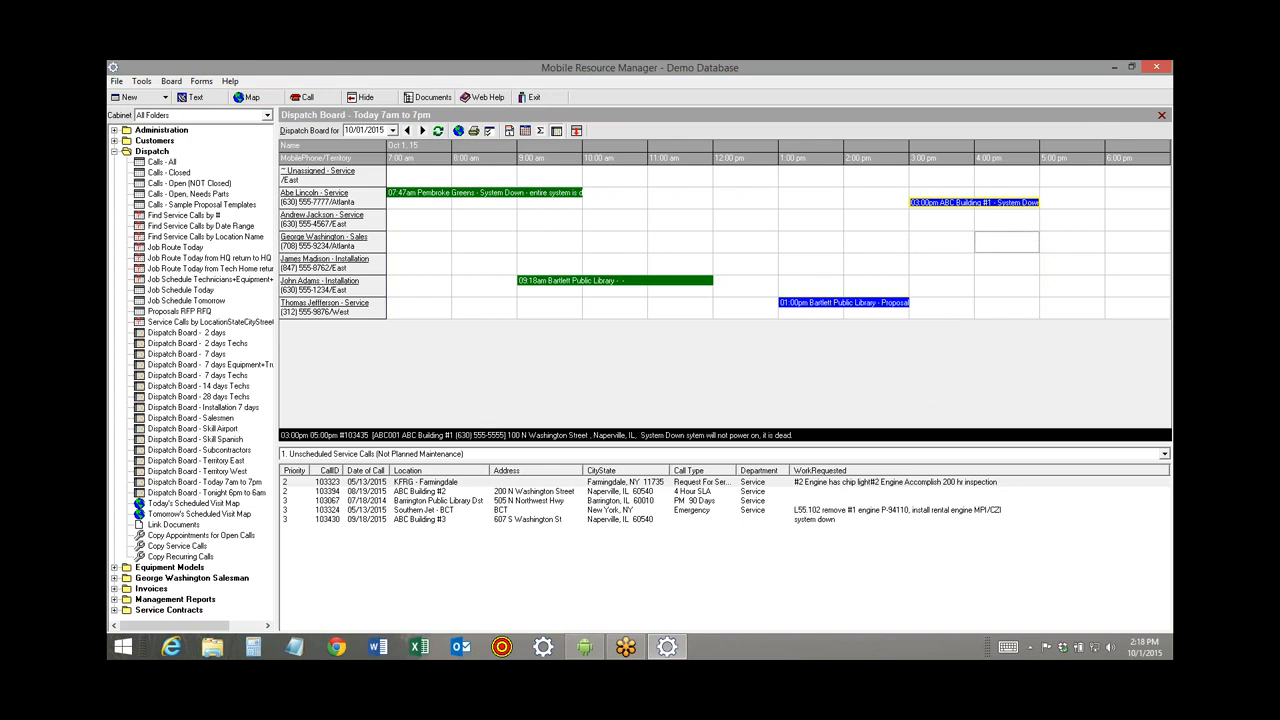
Open service call 103435 and draft a technician text adding 'call office wh', then close it unsent.
{"action": "double_click", "coordinate": [940, 202]}
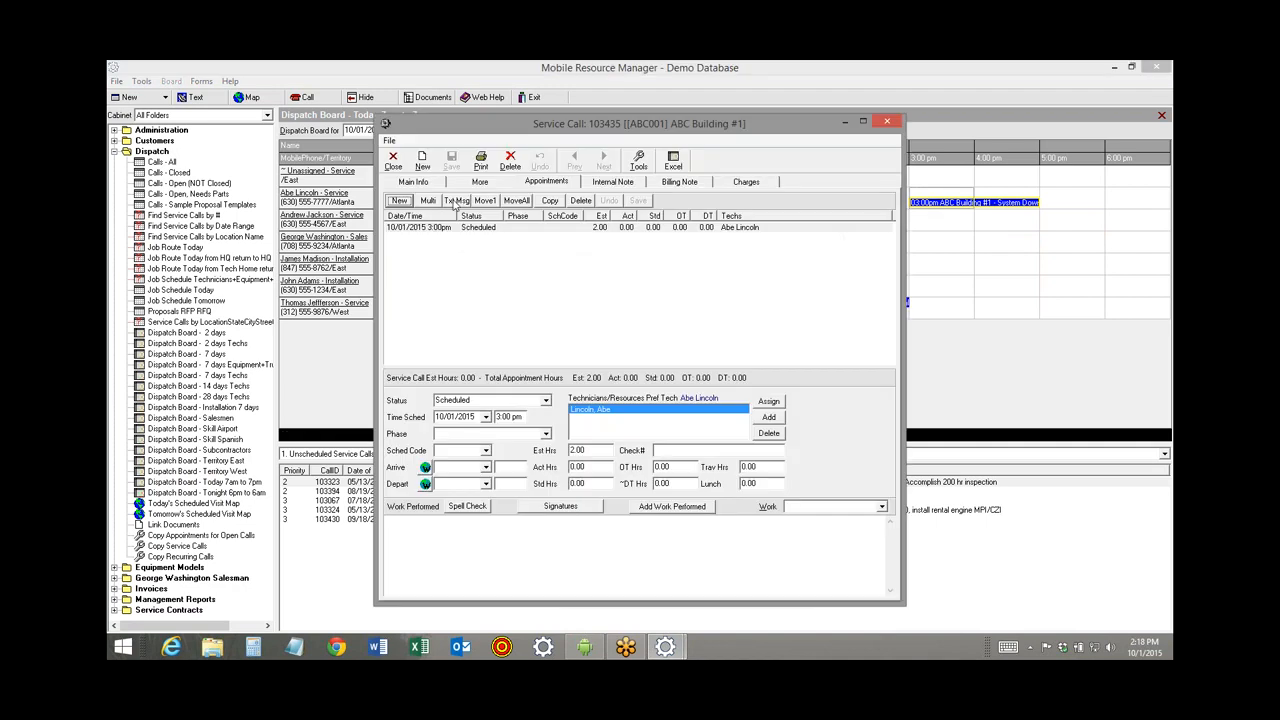
{"action": "left_click", "coordinate": [451, 201]}
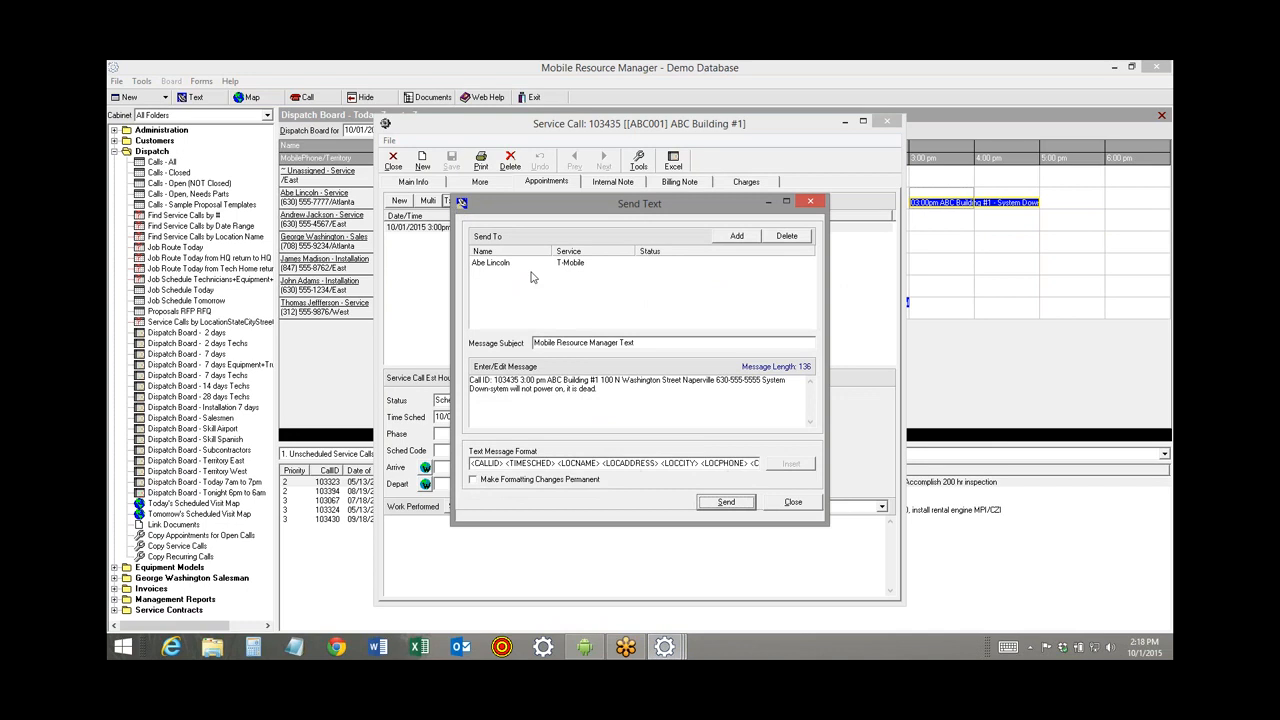
{"action": "left_click_drag", "start_coordinate": [600, 389], "coordinate": [435, 378]}
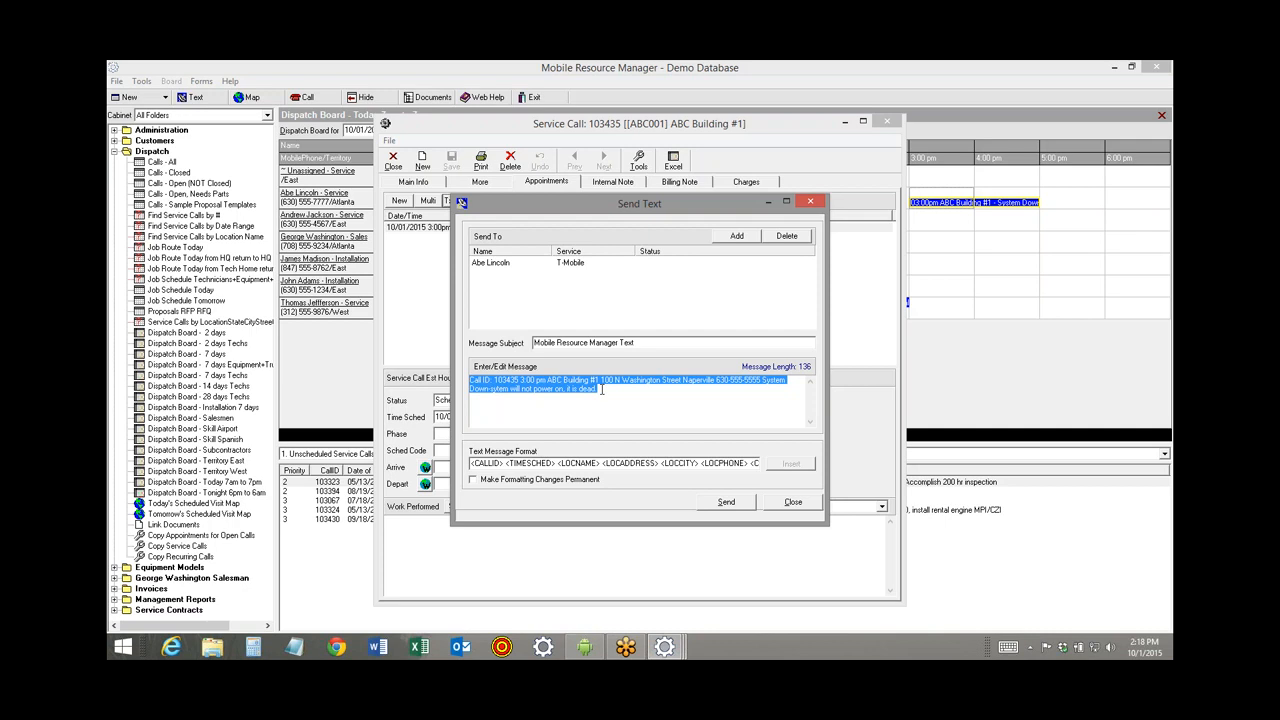
{"action": "left_click", "coordinate": [601, 389]}
{"action": "type", "text": "ca"}
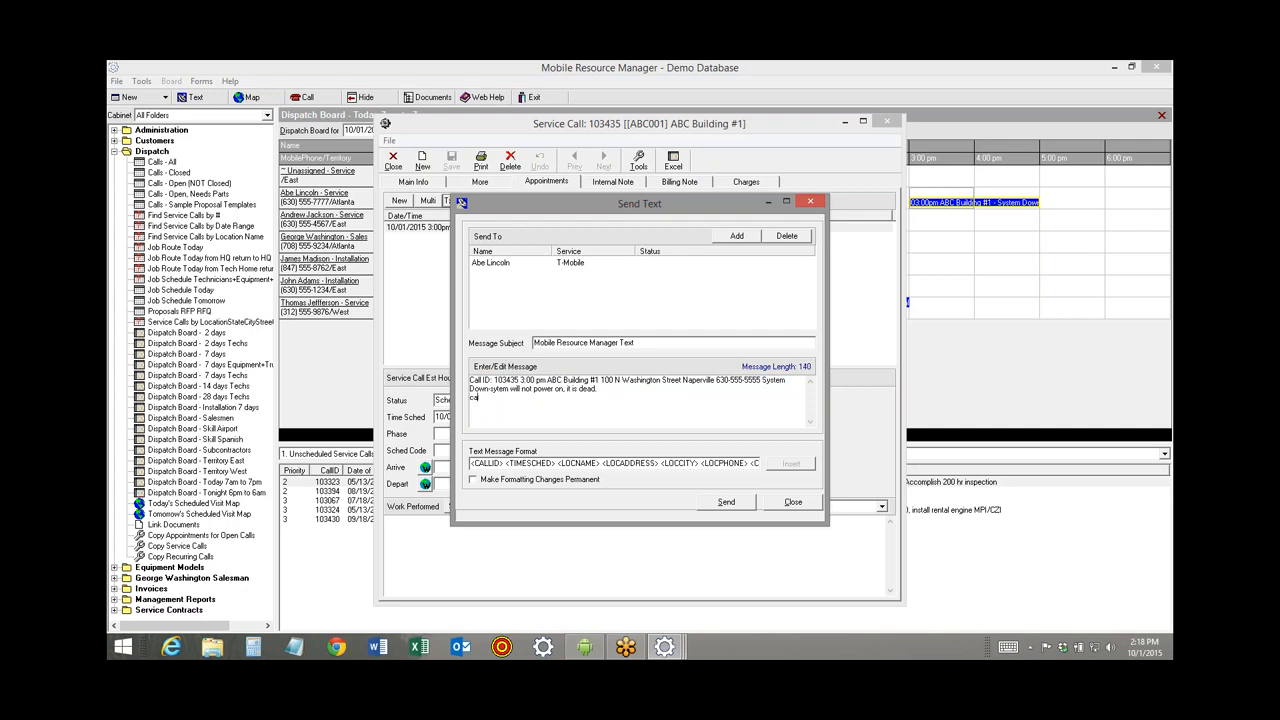
{"action": "type", "text": "ll office when you arrive!!"}
{"action": "left_click", "coordinate": [793, 503]}
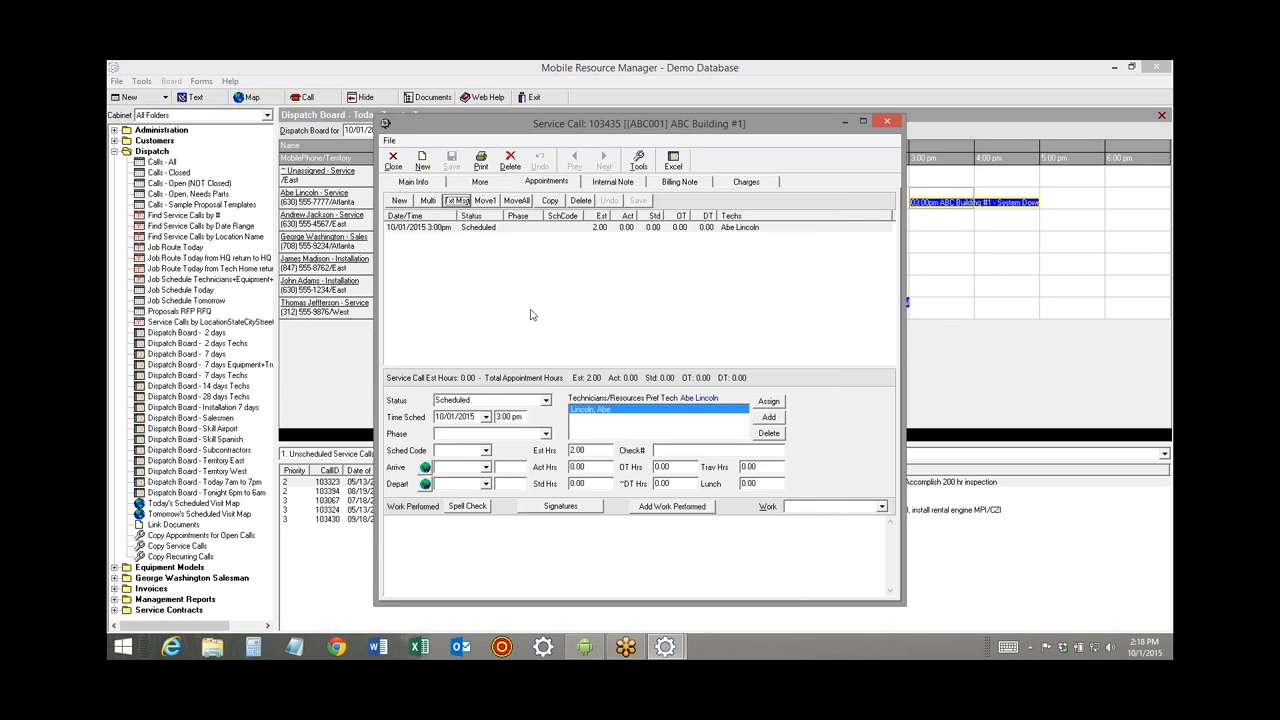
{"action": "left_click", "coordinate": [481, 163]}
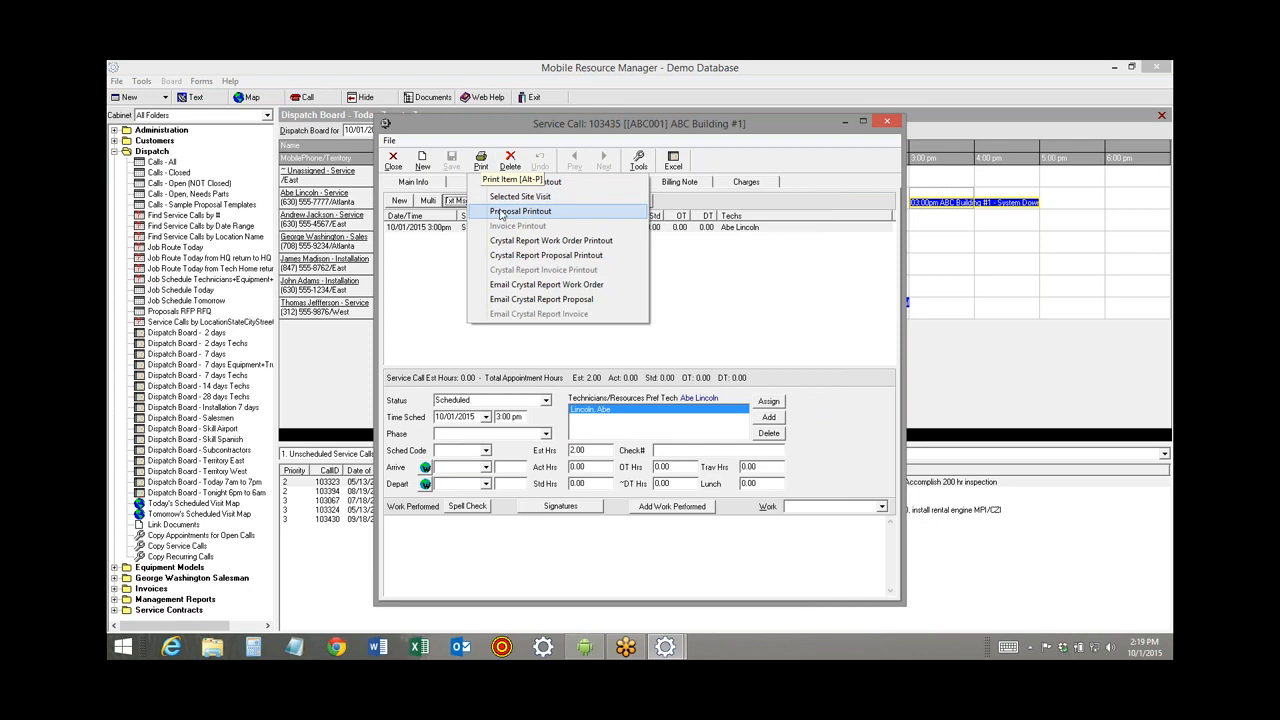
{"action": "left_click", "coordinate": [546, 182]}
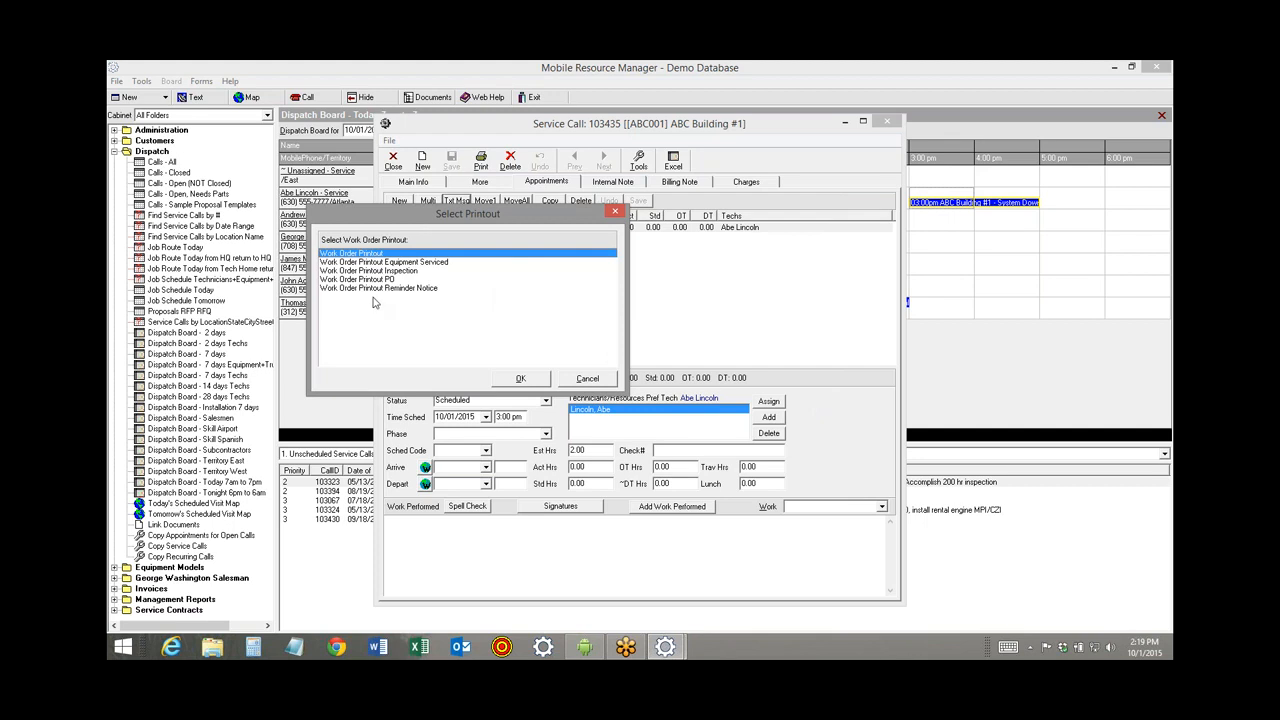
{"action": "left_click", "coordinate": [519, 379]}
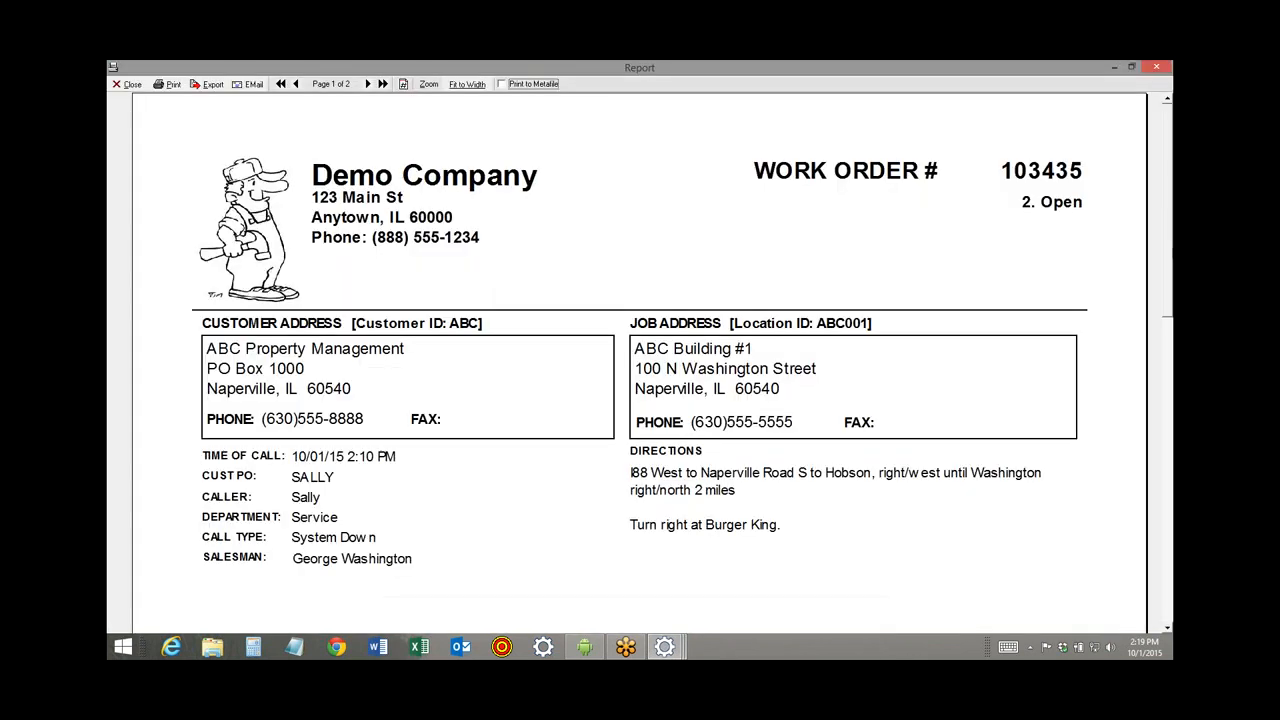
{"action": "scroll", "coordinate": [1150, 207], "scroll_direction": "down", "scroll_amount": 3}
{"action": "scroll", "coordinate": [1145, 209], "scroll_direction": "up", "scroll_amount": 3}
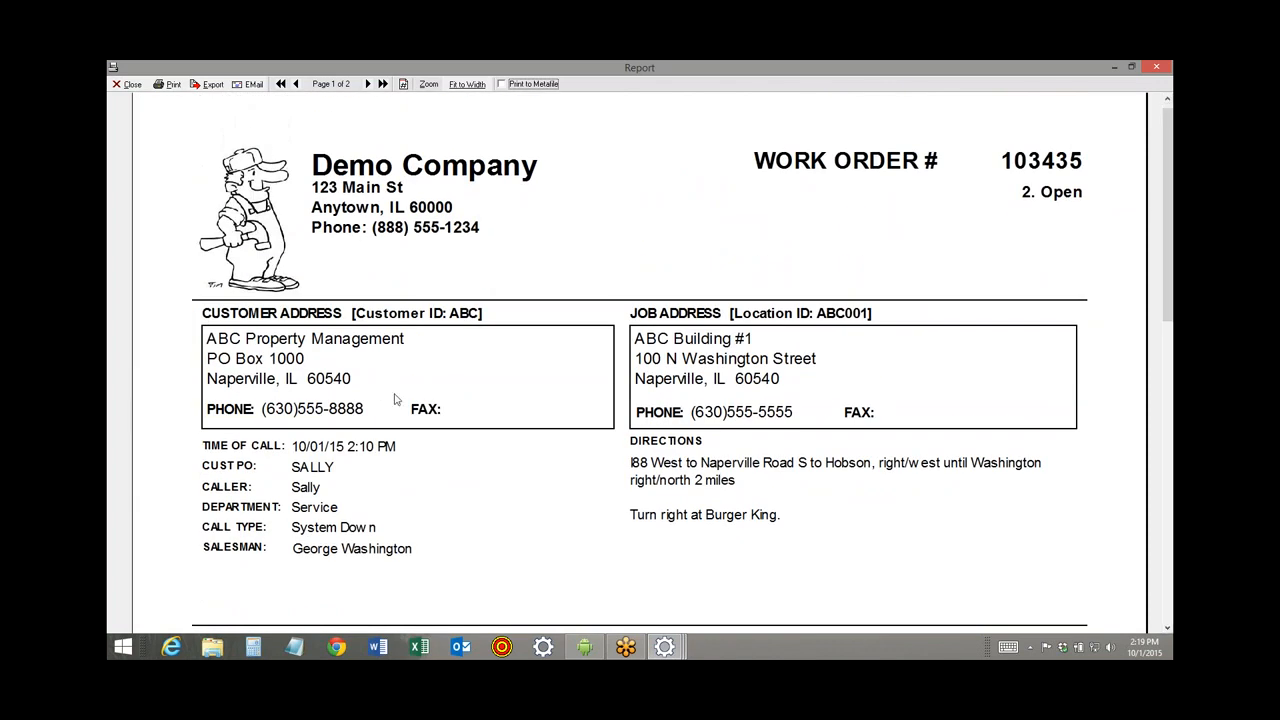
{"action": "scroll", "coordinate": [1153, 344], "scroll_direction": "down", "scroll_amount": 5}
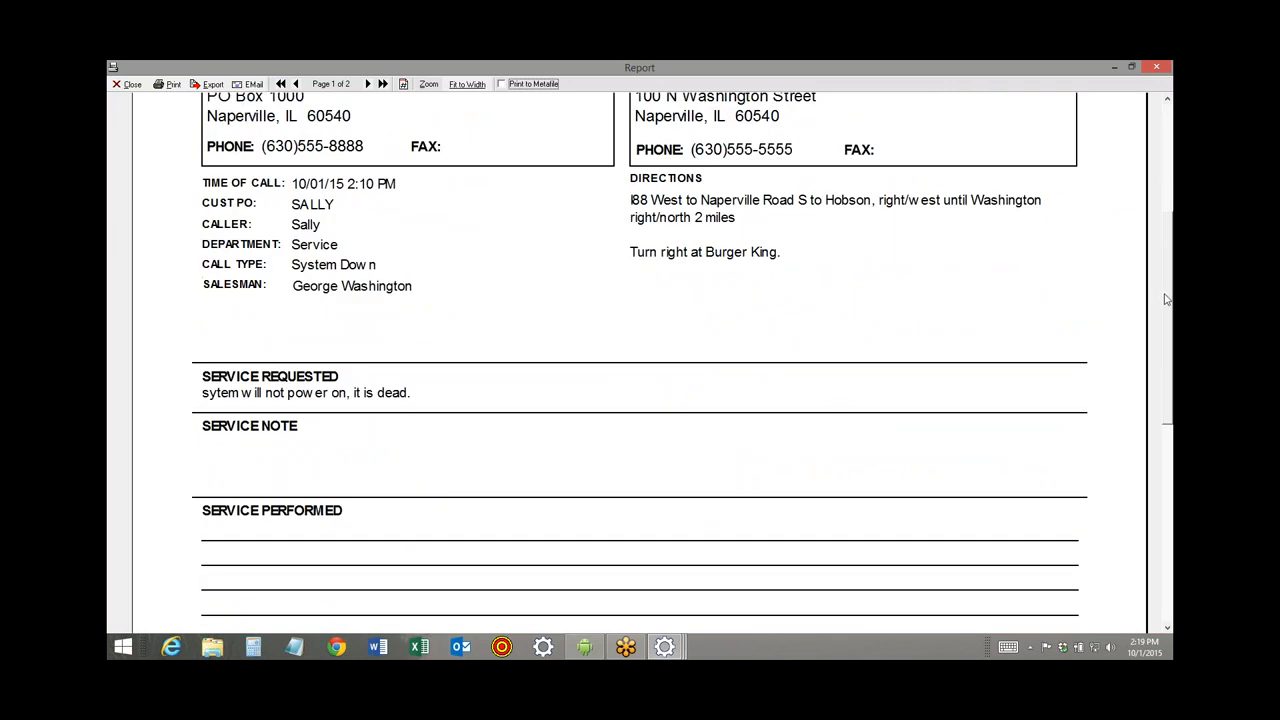
{"action": "left_click_drag", "start_coordinate": [1165, 301], "coordinate": [1153, 420]}
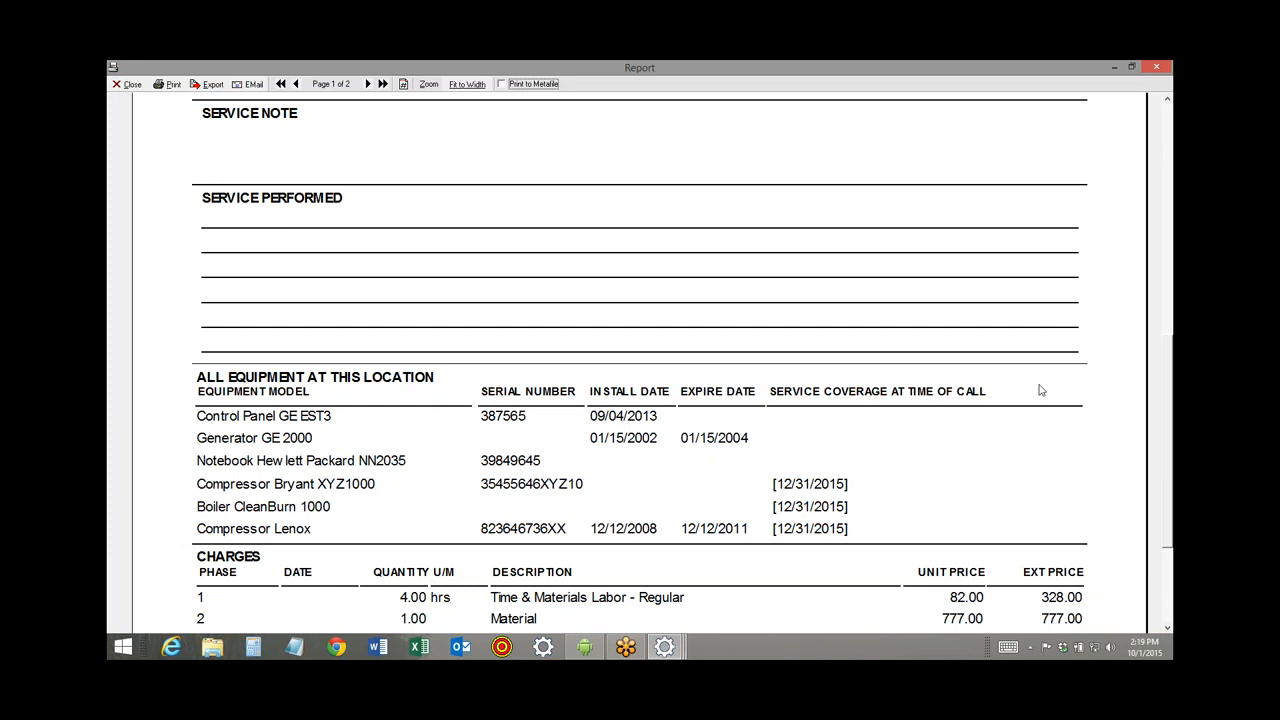
{"action": "left_click_drag", "start_coordinate": [1170, 360], "coordinate": [1170, 397]}
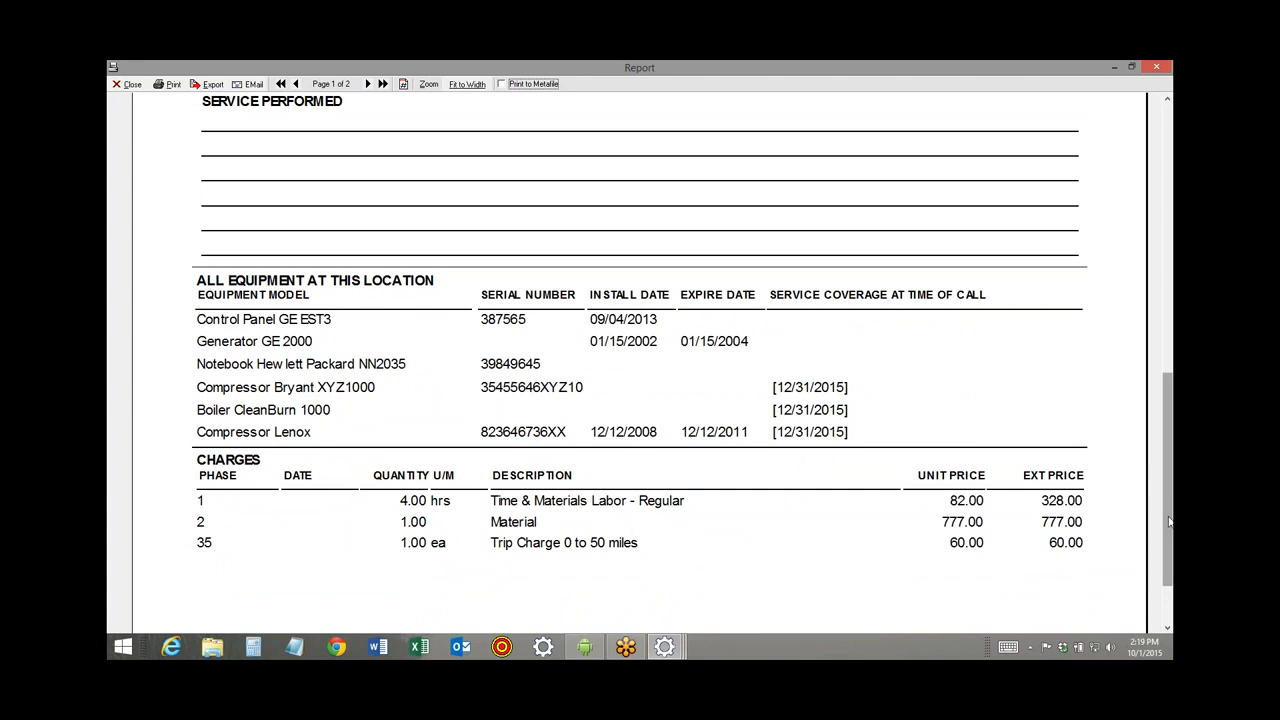
{"action": "left_click_drag", "start_coordinate": [1169, 521], "coordinate": [1169, 255]}
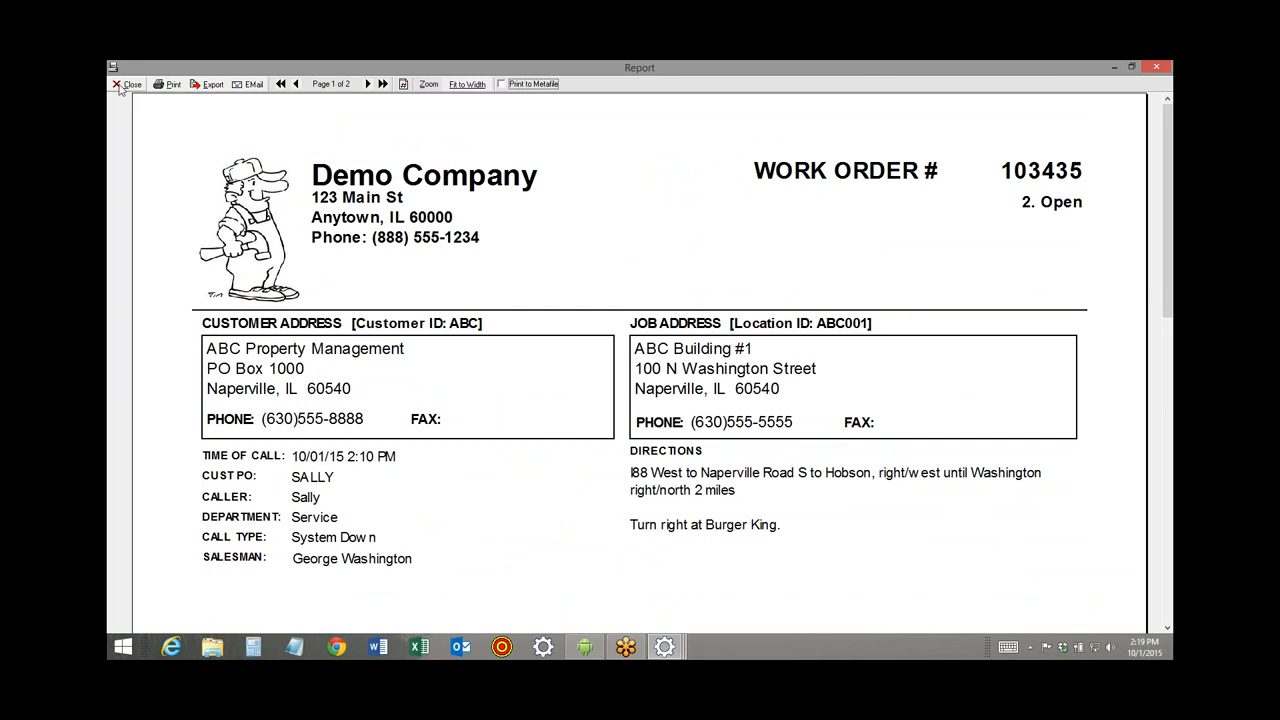
{"action": "left_click", "coordinate": [126, 84]}
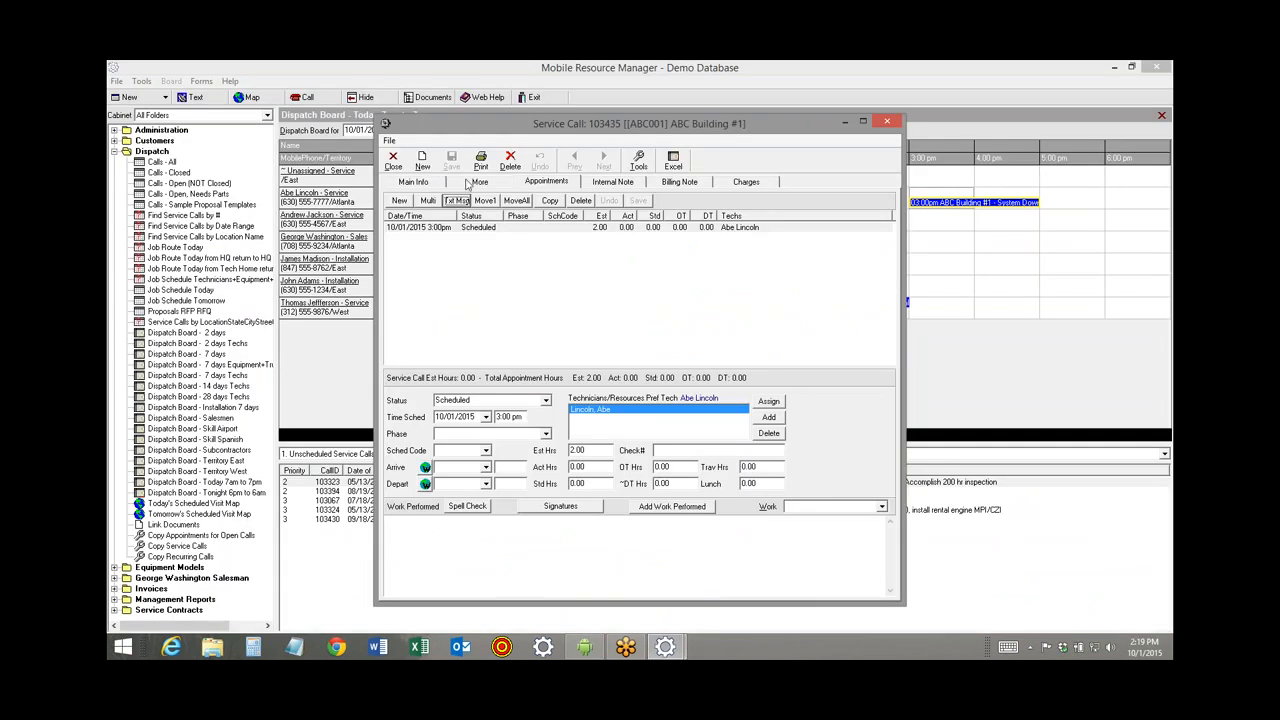
Mark Control Panel GE EST3 as serviced this call and preview the standard Work Order printout.
{"action": "left_click", "coordinate": [477, 182]}
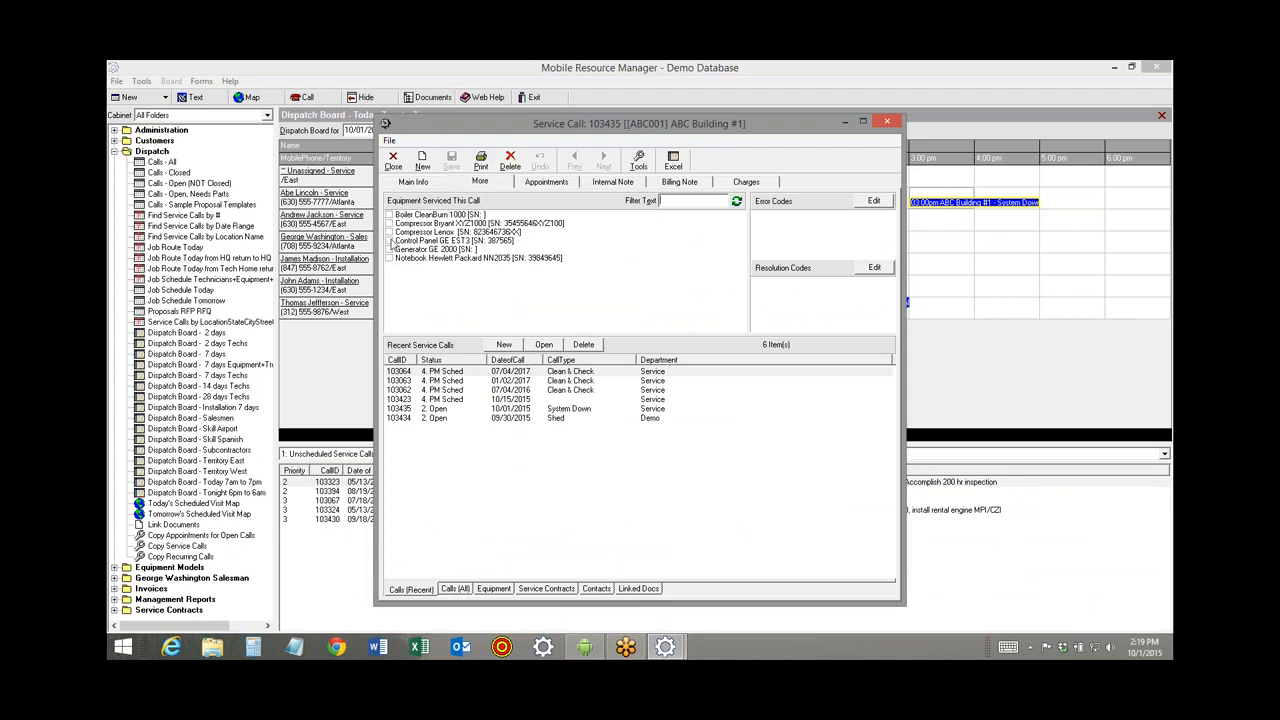
{"action": "left_click", "coordinate": [390, 241]}
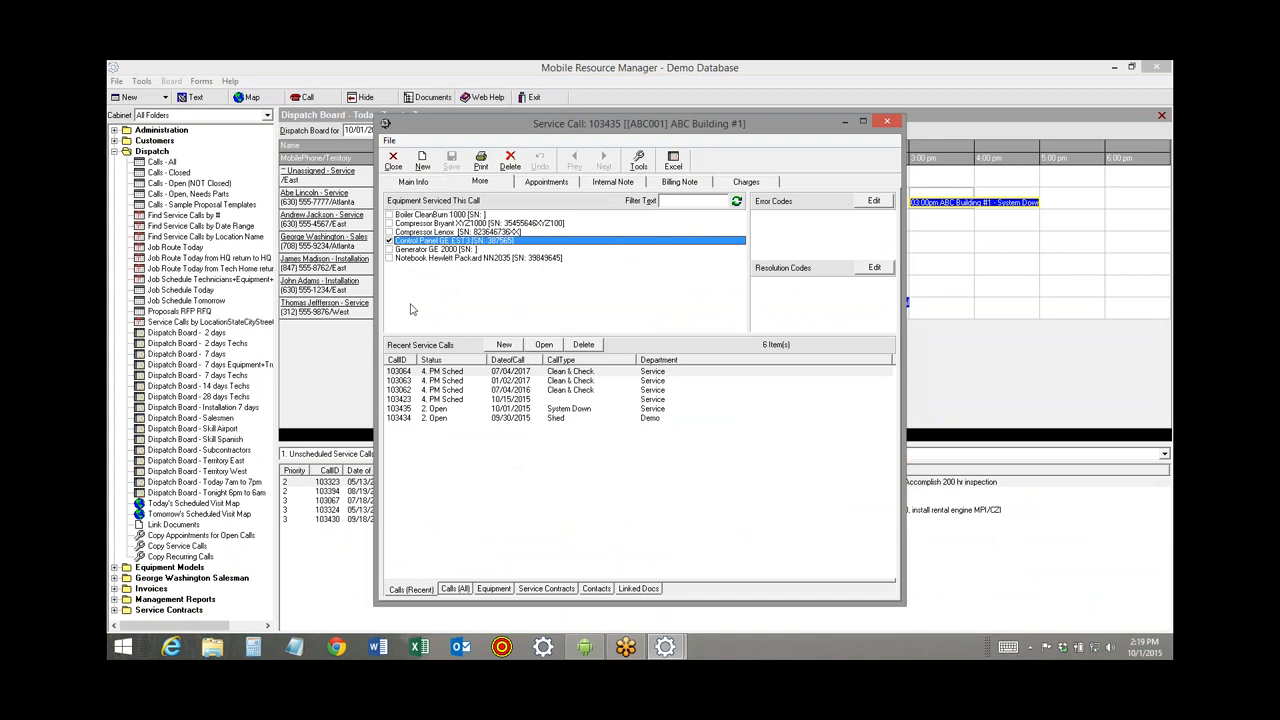
{"action": "left_click", "coordinate": [480, 181]}
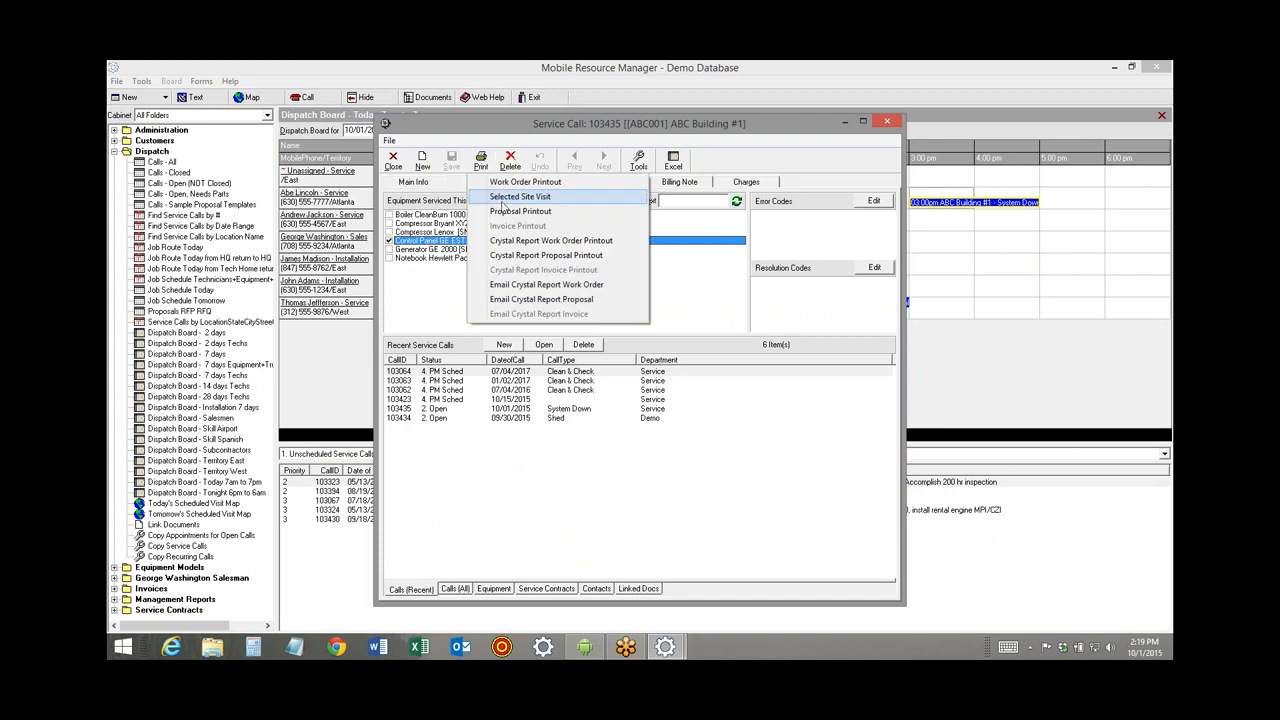
{"action": "left_click", "coordinate": [525, 182]}
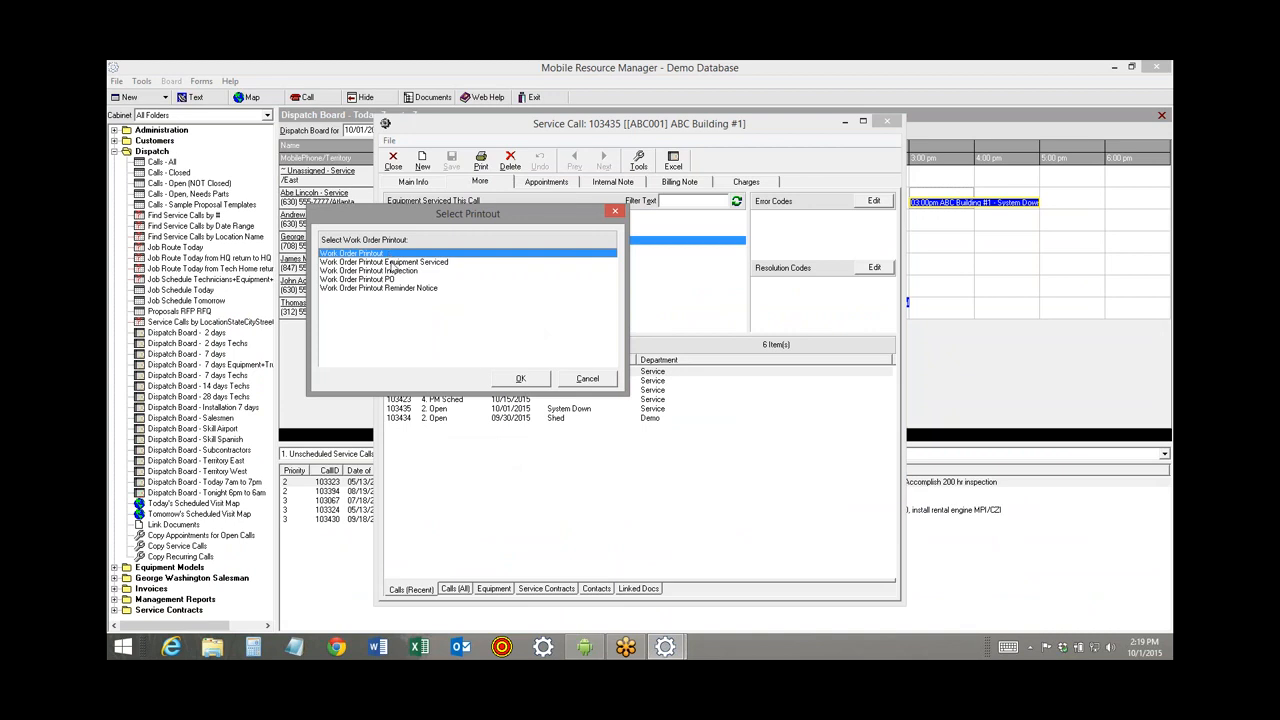
{"action": "left_click", "coordinate": [520, 378]}
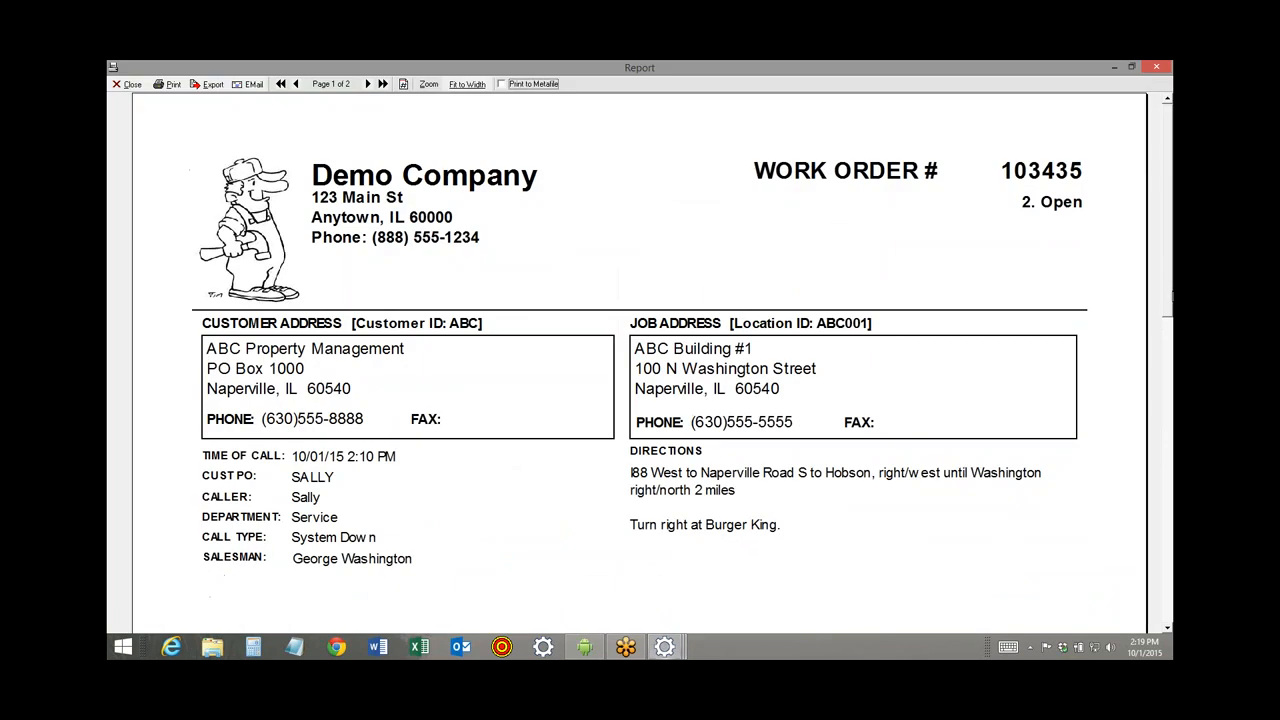
{"action": "scroll", "coordinate": [1140, 533], "scroll_direction": "down", "scroll_amount": 10}
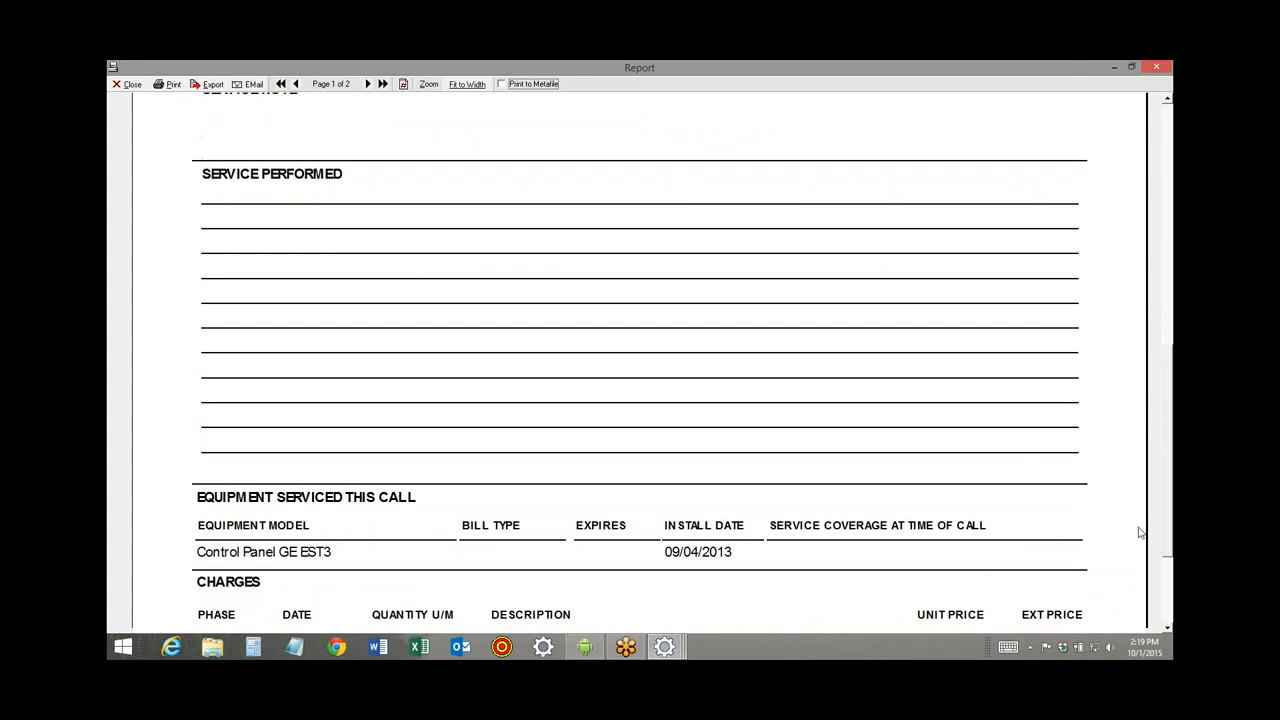
{"action": "scroll", "coordinate": [1140, 533], "scroll_direction": "down", "scroll_amount": 2}
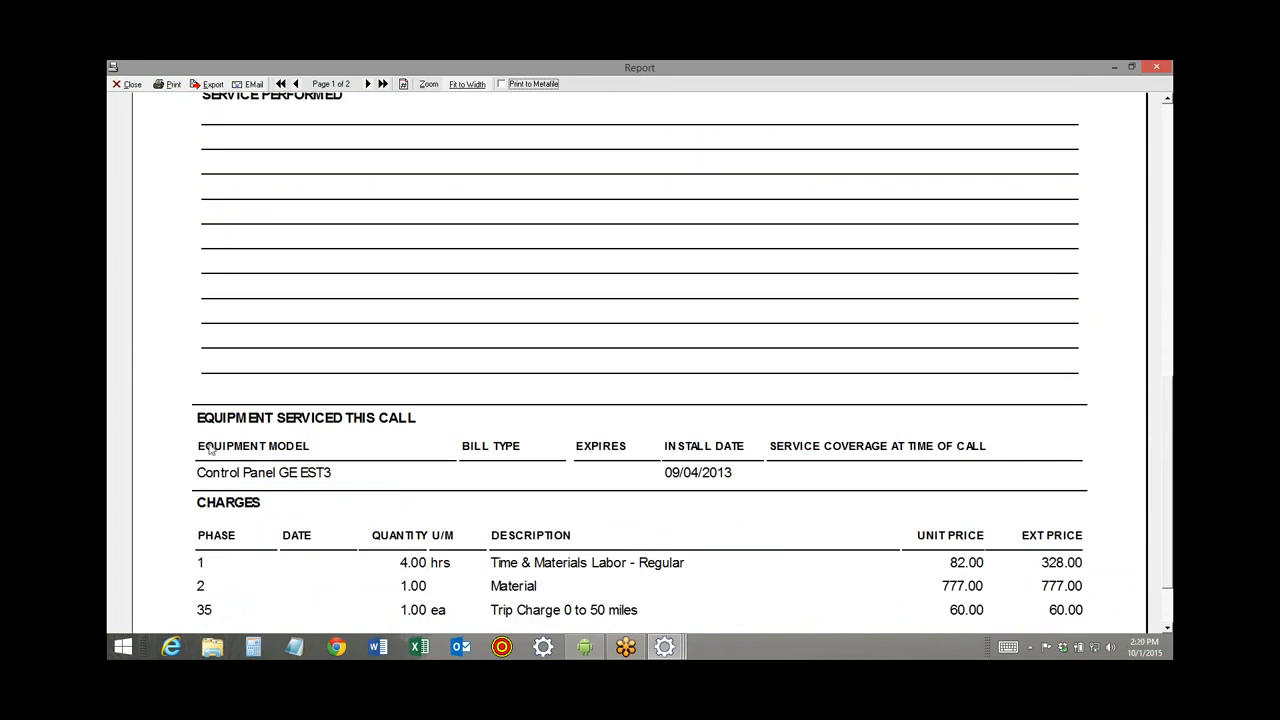
{"action": "left_click", "coordinate": [127, 84]}
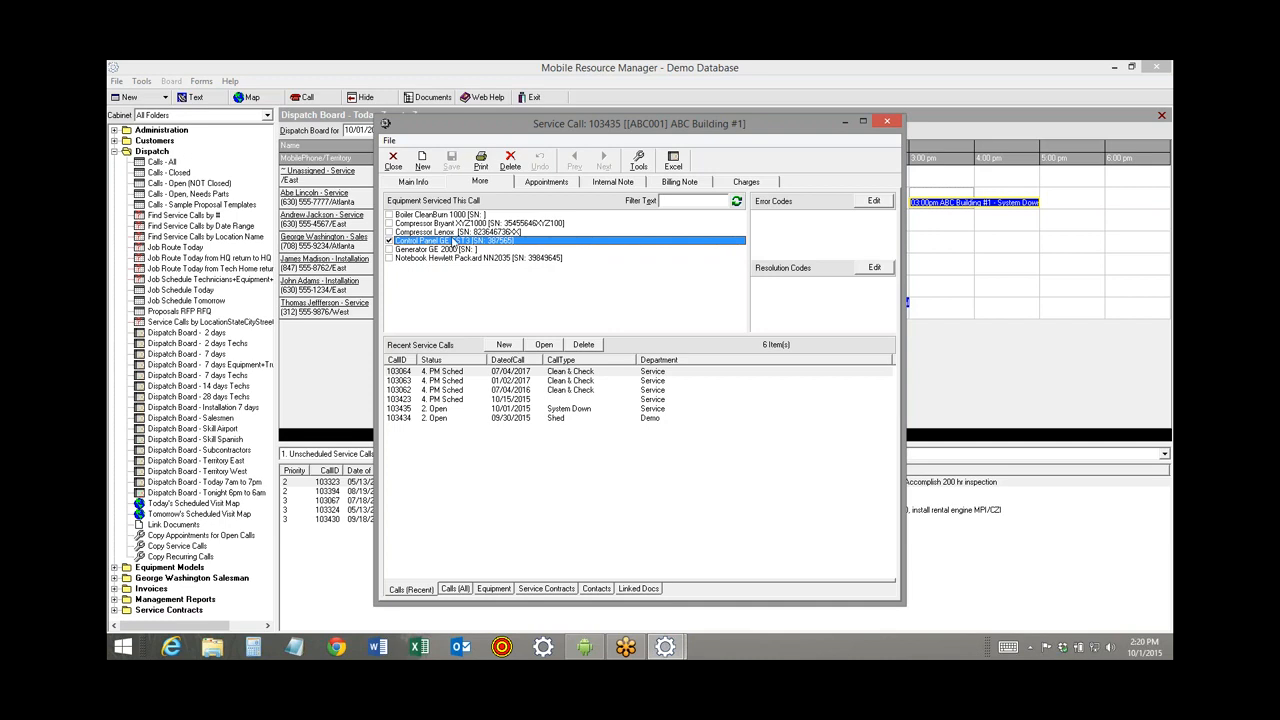
Generate the Work Order printout again and email it as attachment 'Work Order #103435'.
{"action": "left_click", "coordinate": [481, 160]}
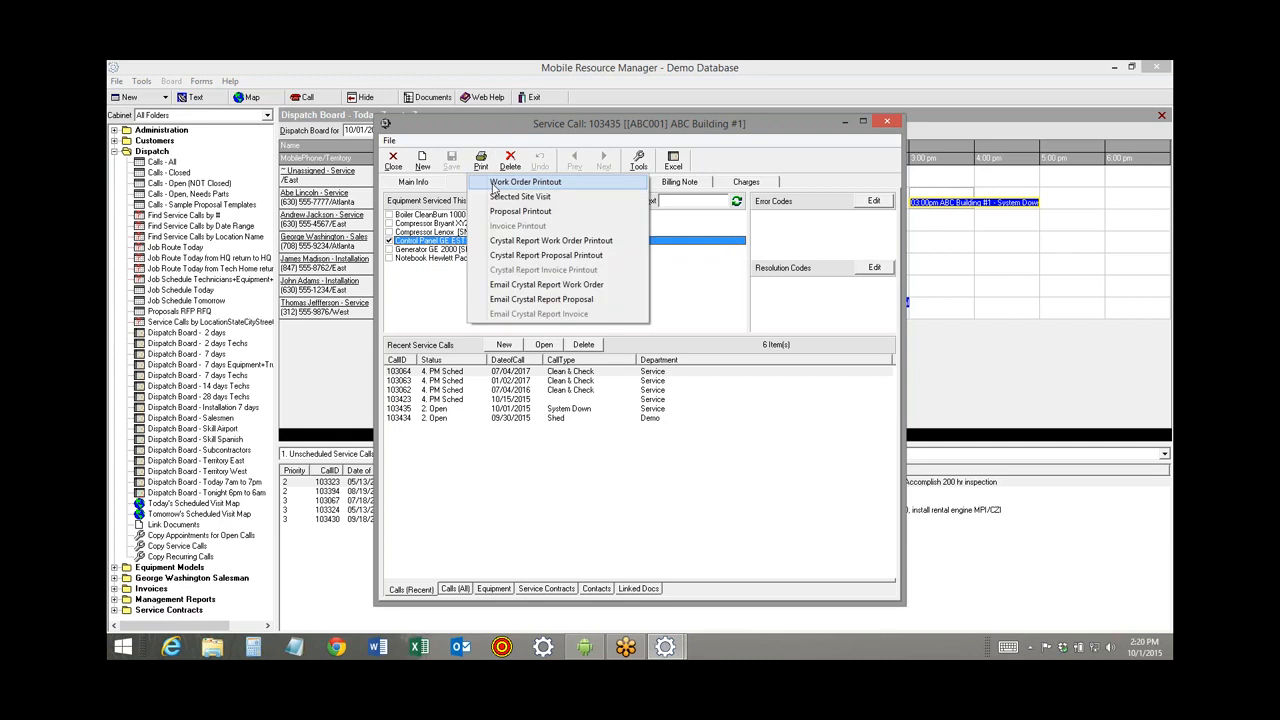
{"action": "left_click", "coordinate": [493, 184]}
{"action": "left_click", "coordinate": [510, 379]}
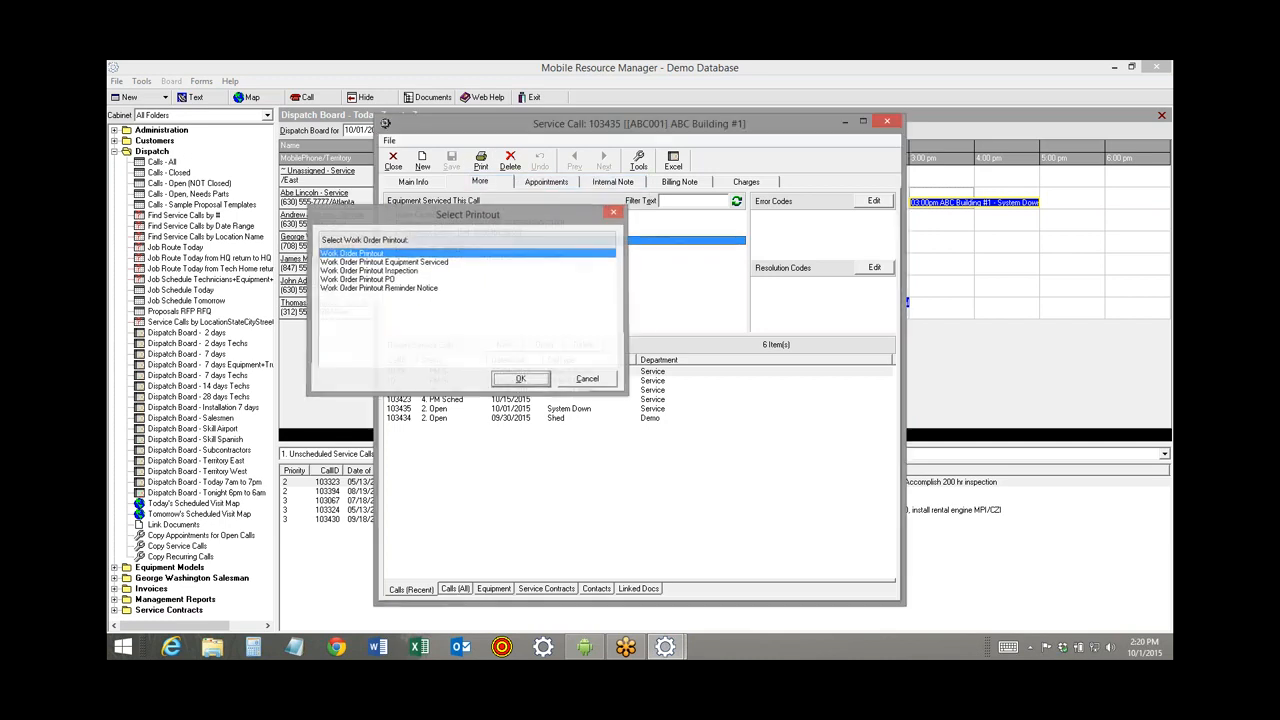
{"action": "left_click", "coordinate": [247, 85]}
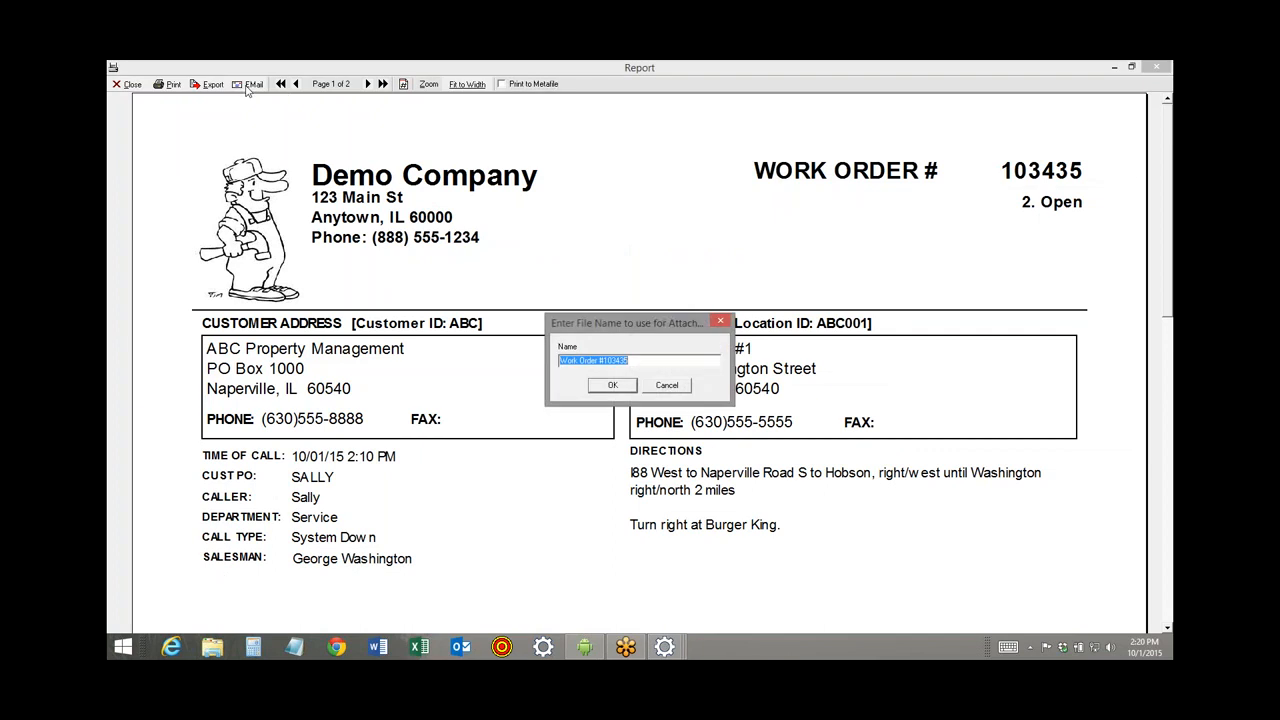
{"action": "left_click", "coordinate": [612, 386]}
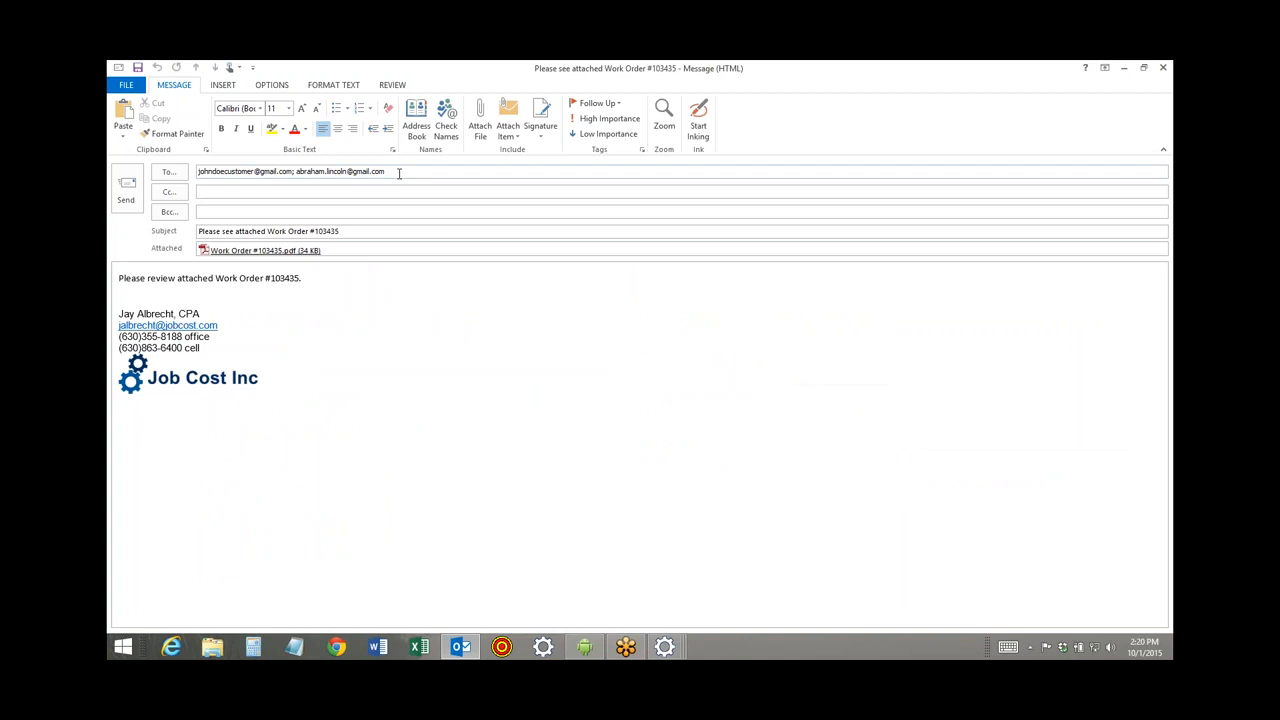
Check the recipient and subject lines, then close the Outlook draft without saving.
{"action": "left_click_drag", "start_coordinate": [399, 173], "coordinate": [303, 171]}
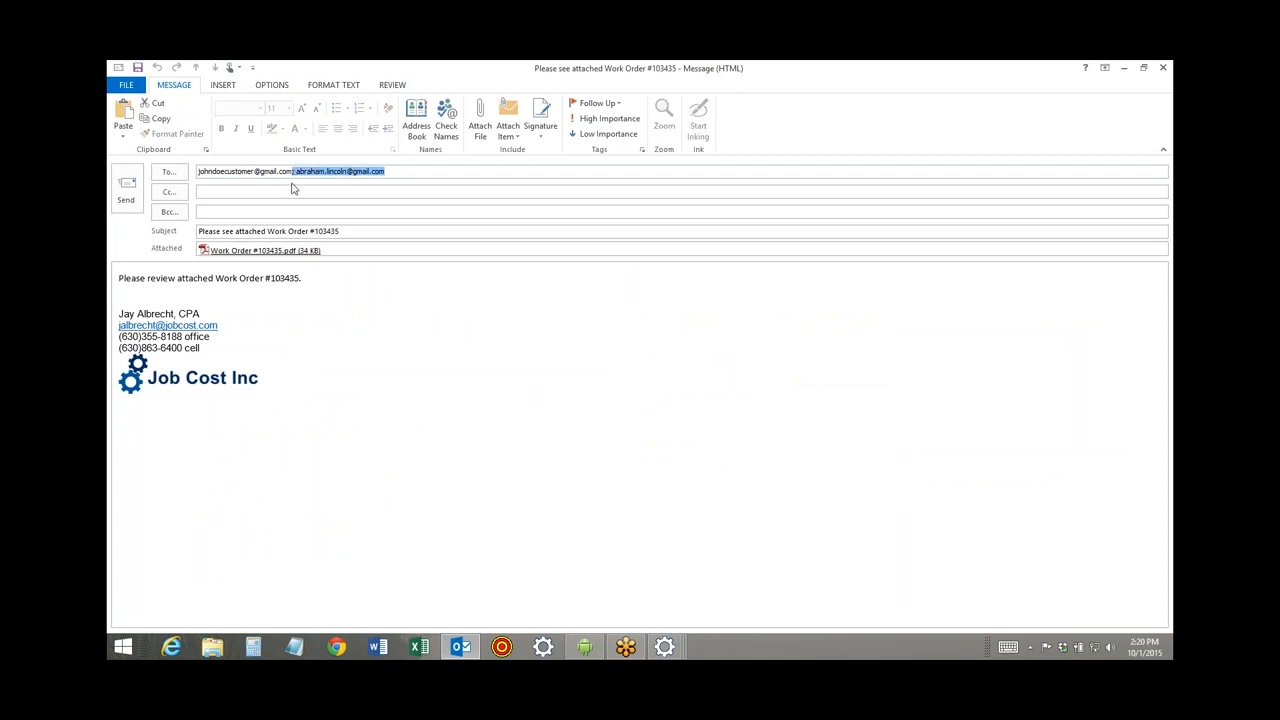
{"action": "left_click_drag", "start_coordinate": [350, 230], "coordinate": [197, 233]}
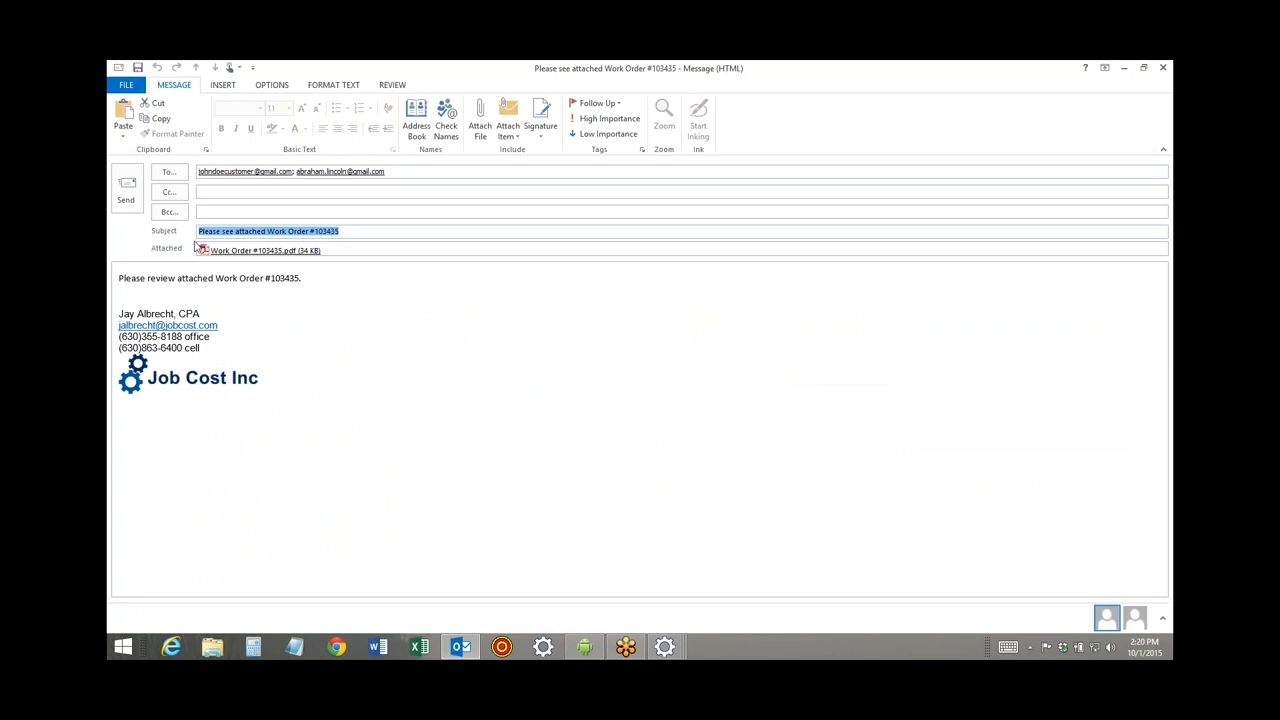
{"action": "left_click", "coordinate": [1163, 67]}
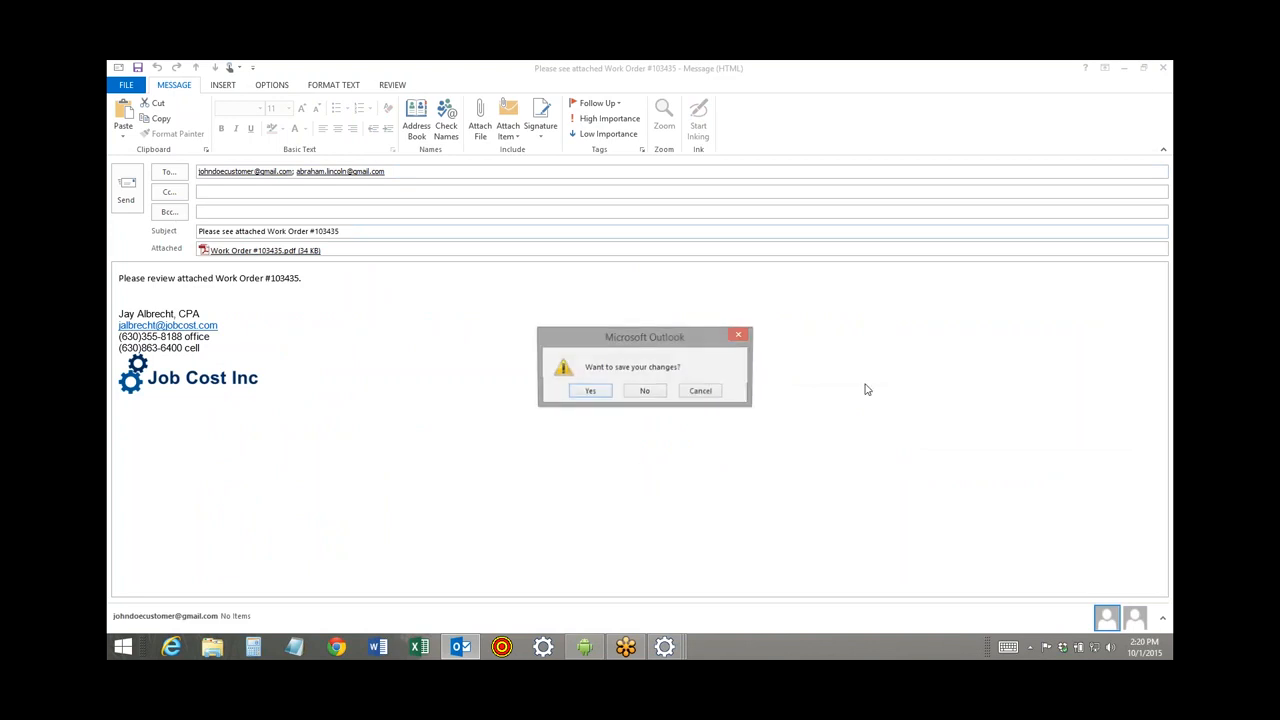
{"action": "left_click", "coordinate": [645, 391]}
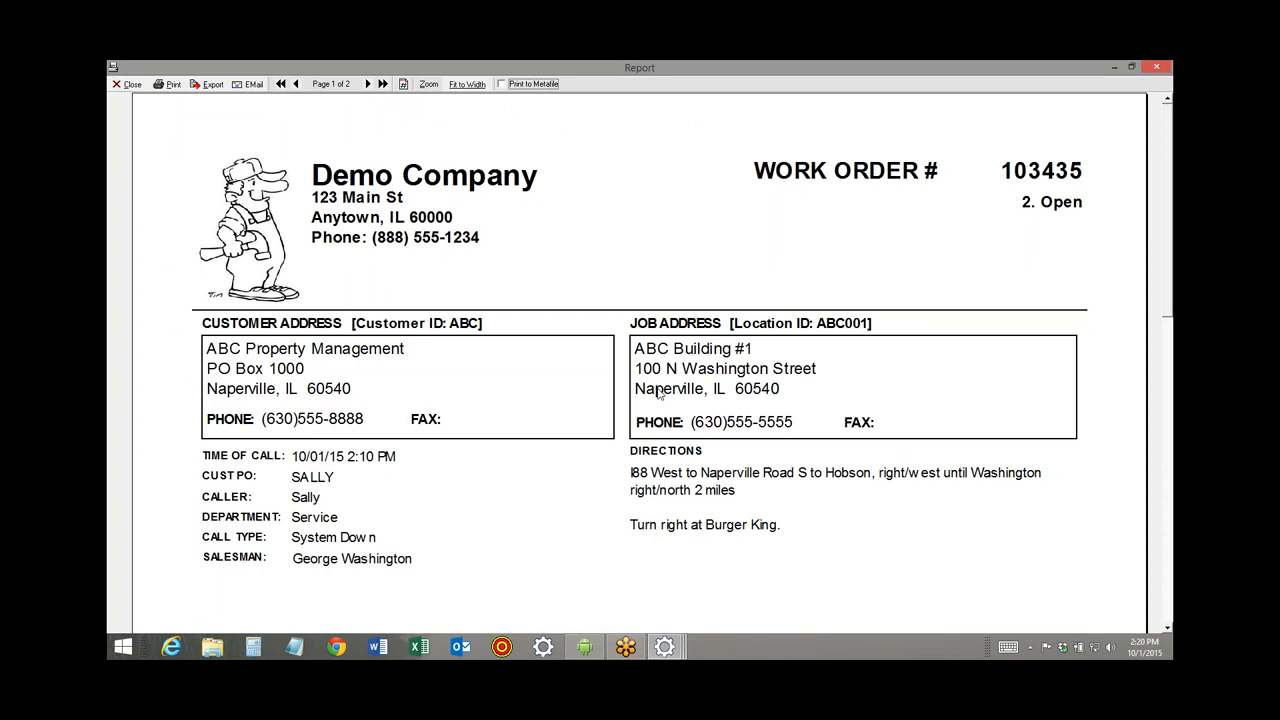
Close the report preview and service call 103435, then bring up the j5create Android Mirror.
{"action": "left_click", "coordinate": [127, 84]}
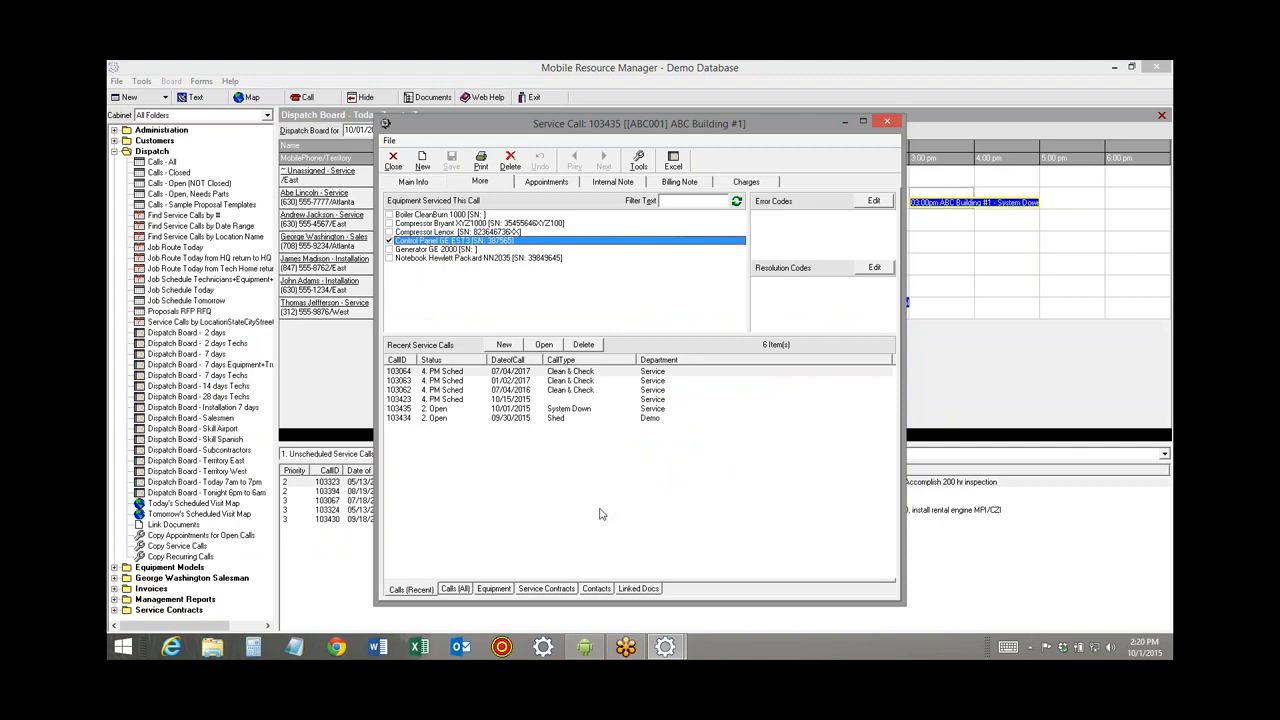
{"action": "left_click", "coordinate": [407, 182]}
{"action": "left_click", "coordinate": [400, 171]}
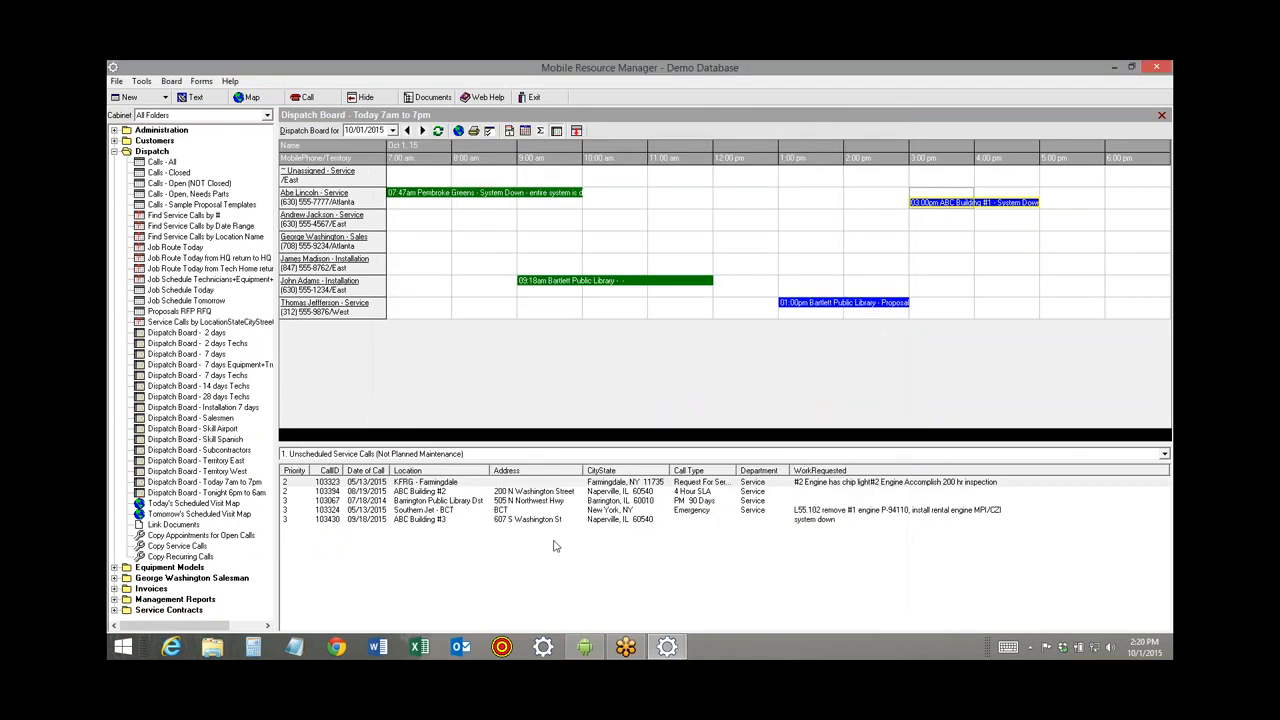
{"action": "left_click", "coordinate": [585, 650]}
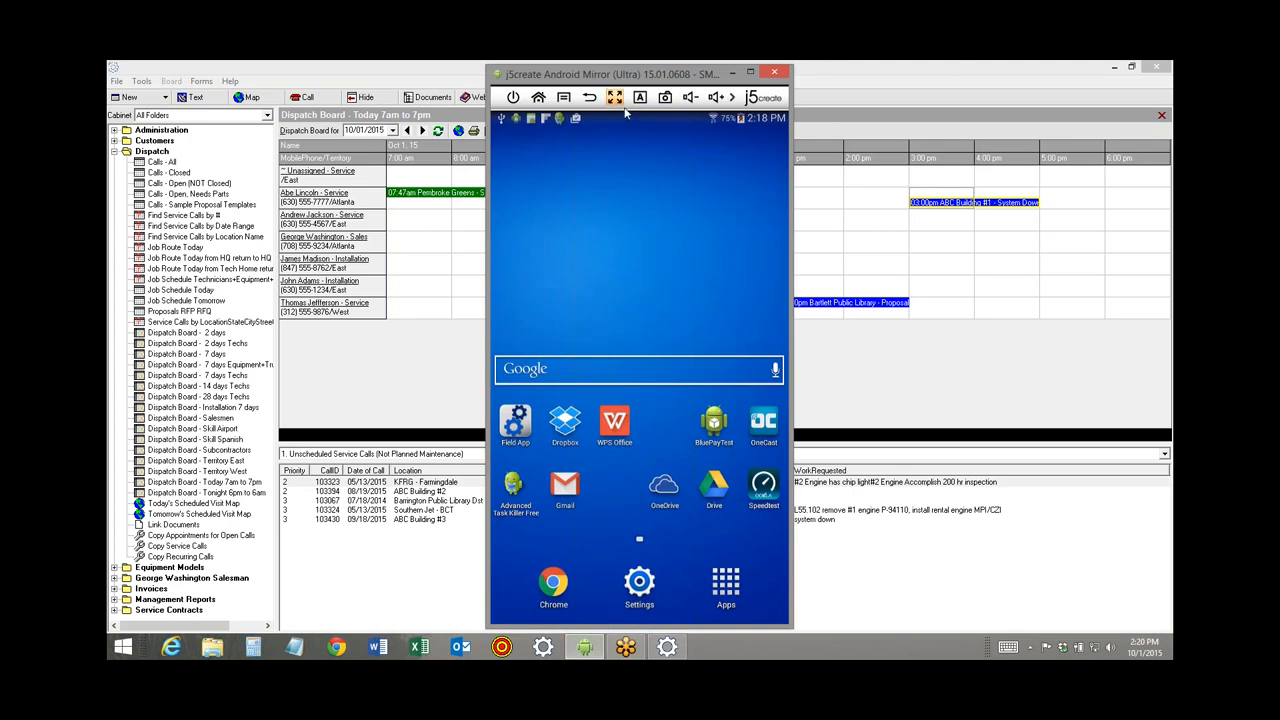
Launch and sync the phone's Field App, move the mirror left, and select Dispatch Board - 7 days.
{"action": "left_click", "coordinate": [924, 77]}
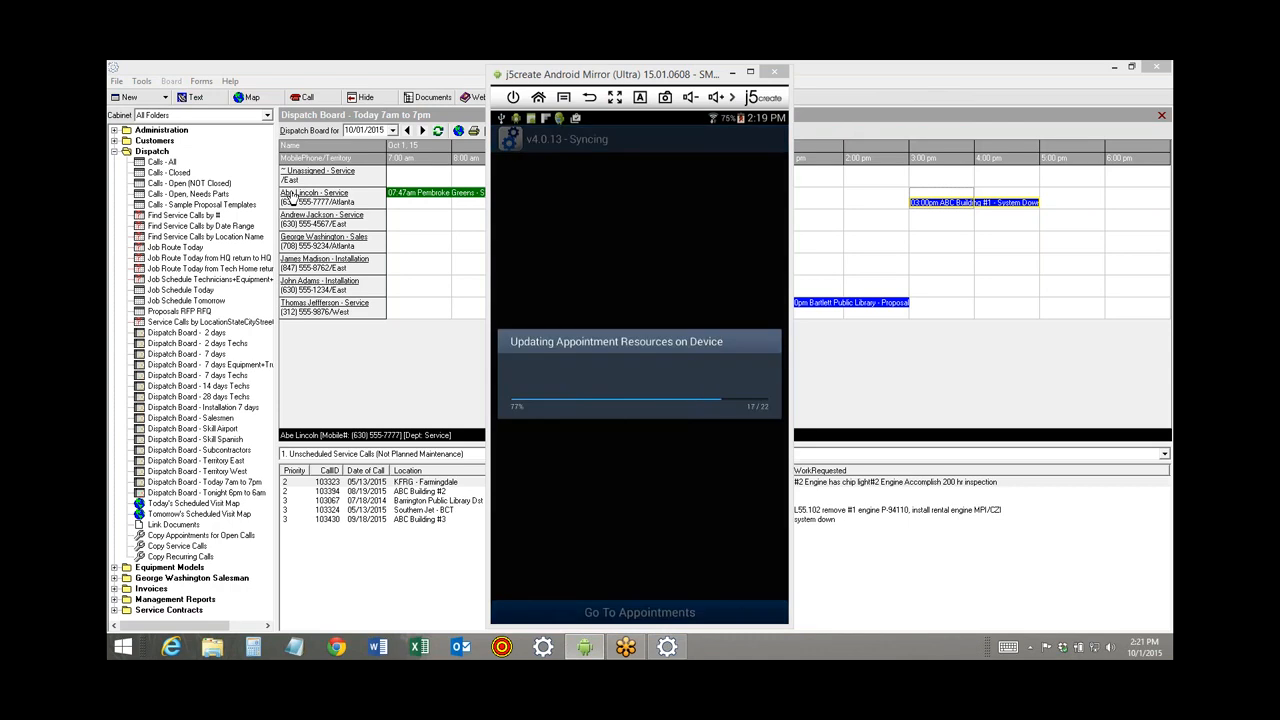
{"action": "left_click", "coordinate": [288, 180]}
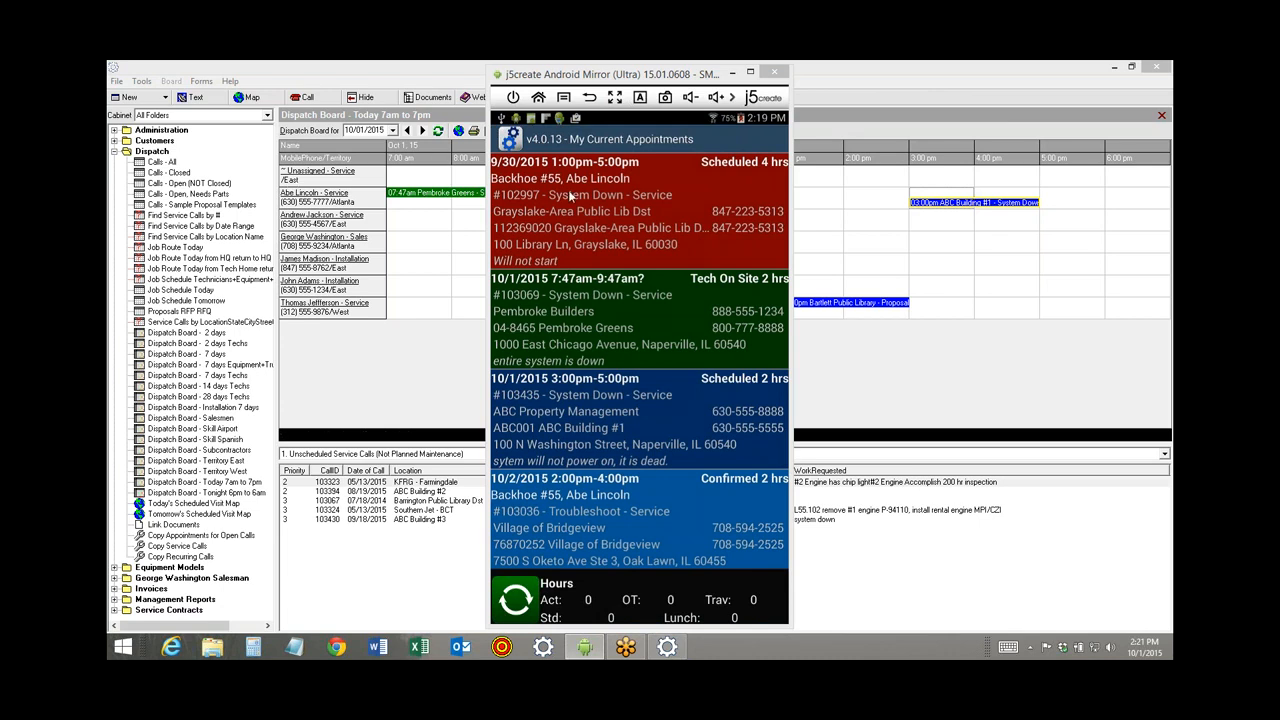
{"action": "left_click_drag", "start_coordinate": [717, 77], "coordinate": [472, 85]}
{"action": "left_click", "coordinate": [186, 353]}
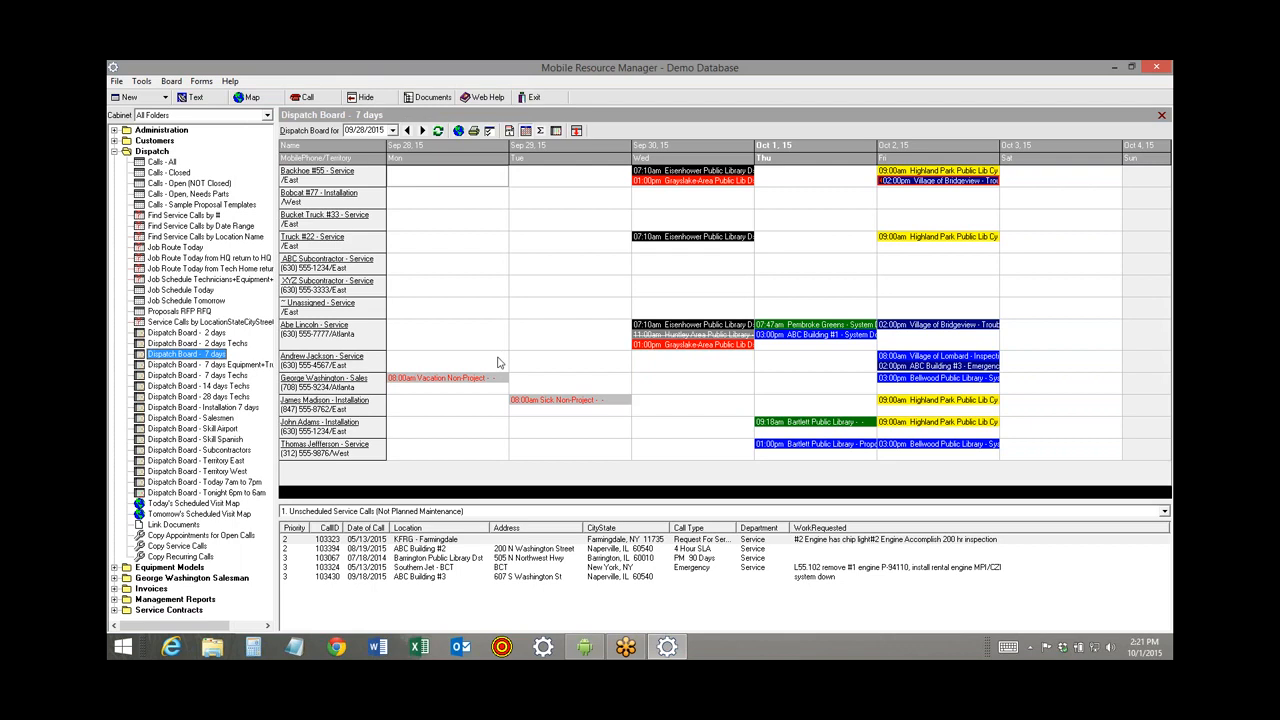
Open the Dispatch Board Options and move the dialog left to view its settings.
{"action": "left_click", "coordinate": [489, 131]}
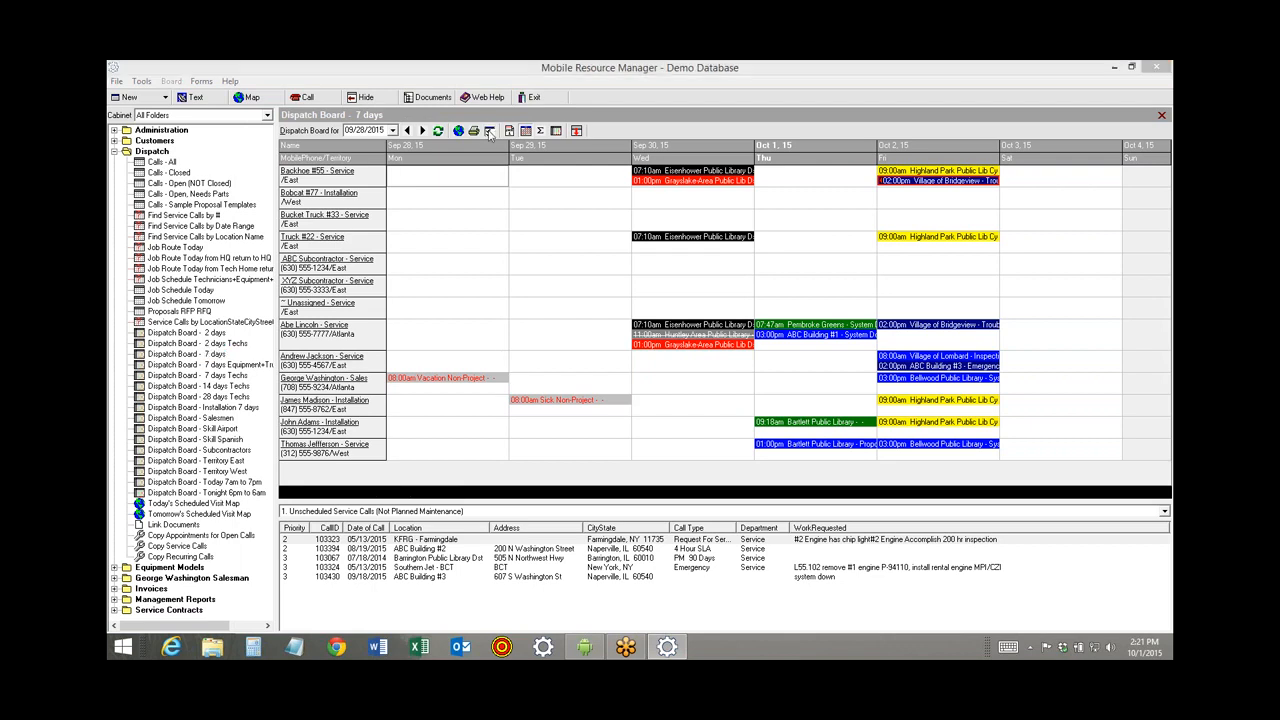
{"action": "left_click_drag", "start_coordinate": [576, 174], "coordinate": [318, 122]}
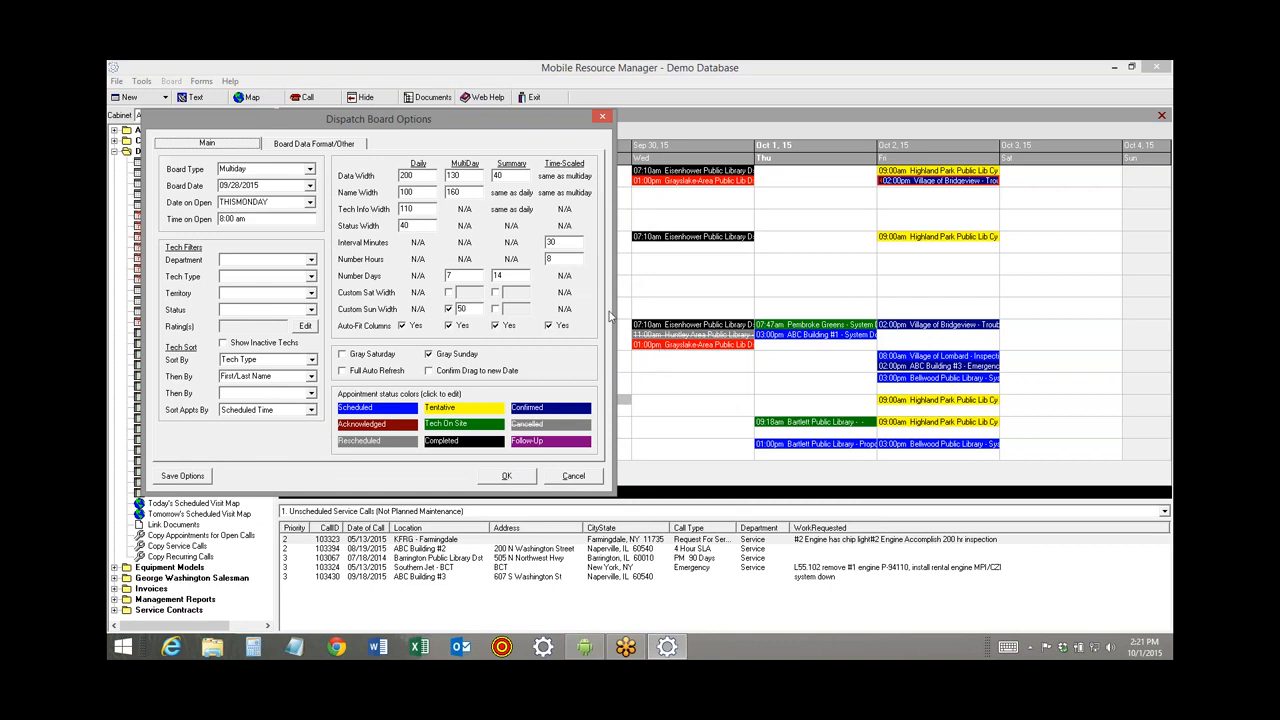
Close Dispatch Board Options and bring the phone's My Current Appointments list to the front.
{"action": "left_click", "coordinate": [603, 119]}
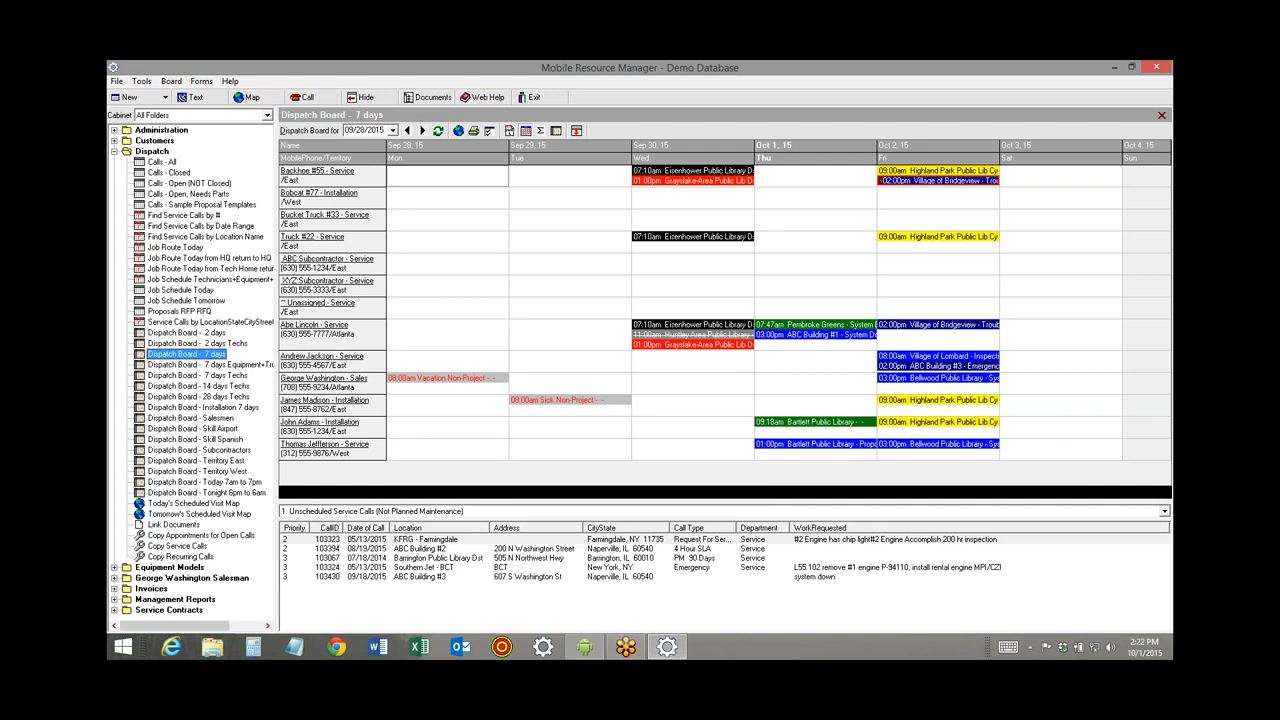
{"action": "left_click", "coordinate": [585, 647]}
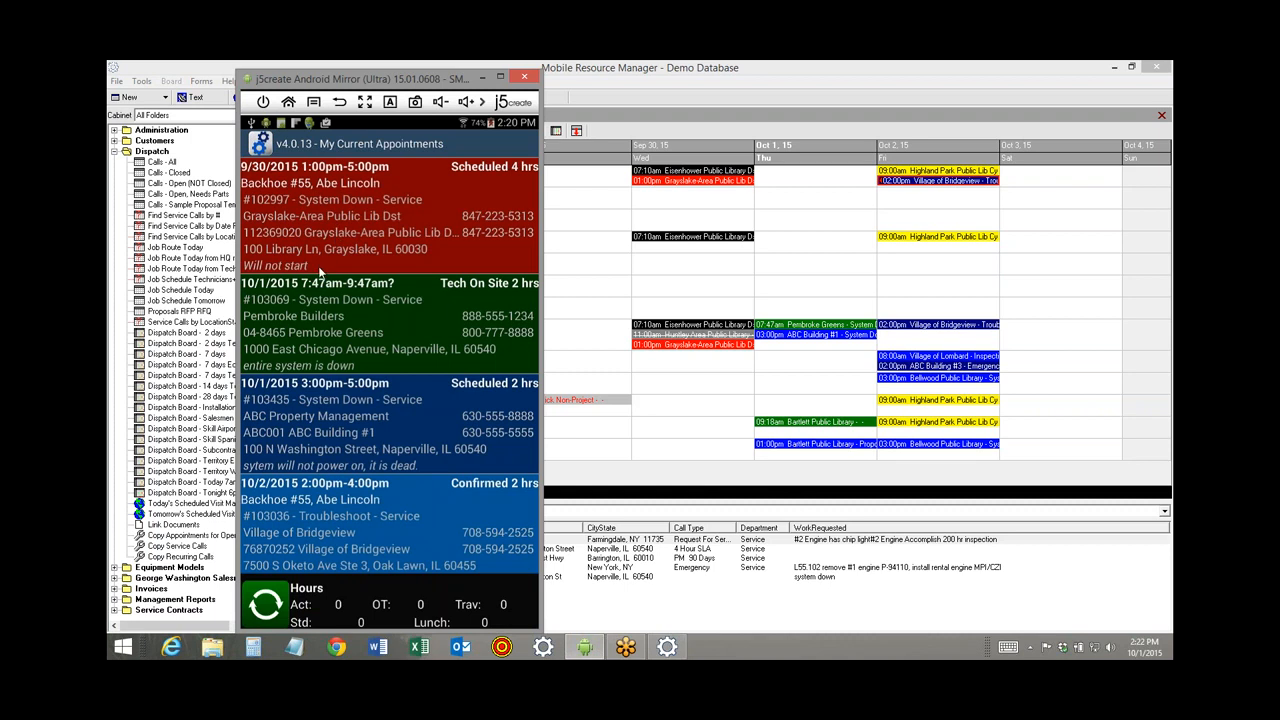
Open appointment 103069 on the phone and view its charges totalling $809.21.
{"action": "left_click", "coordinate": [296, 332]}
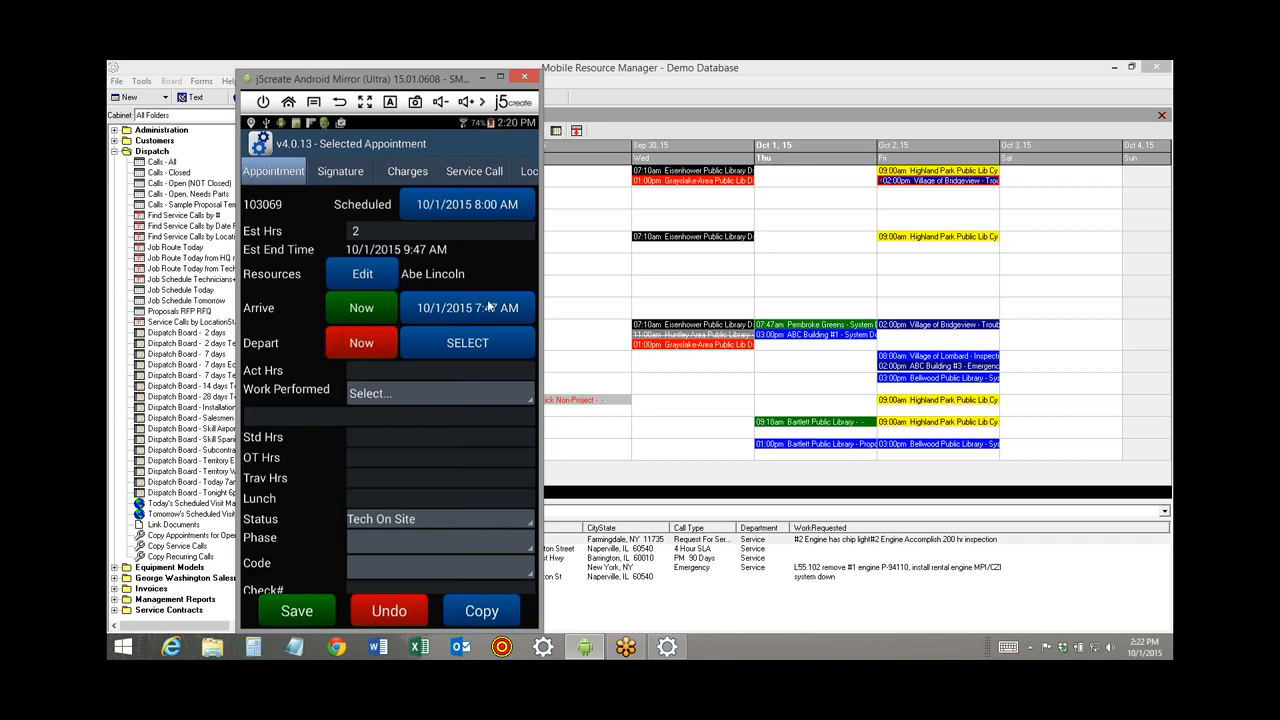
{"action": "left_click", "coordinate": [407, 173]}
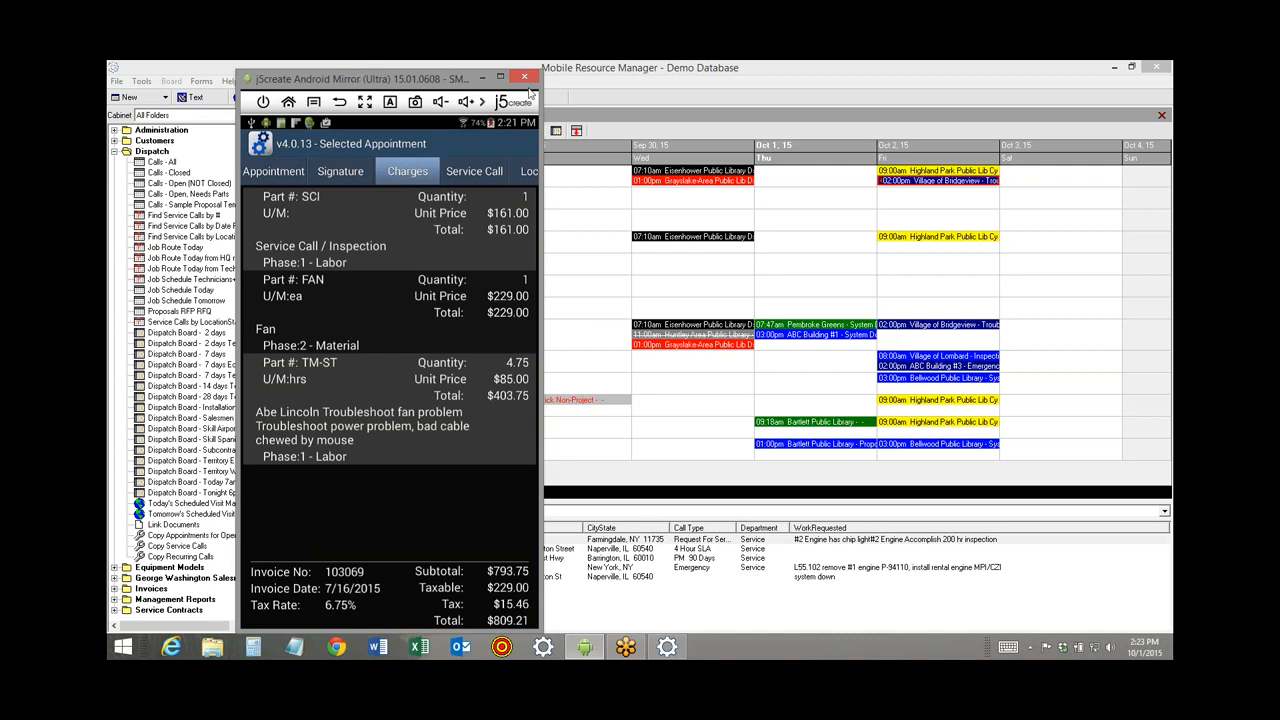
{"action": "left_click", "coordinate": [484, 79]}
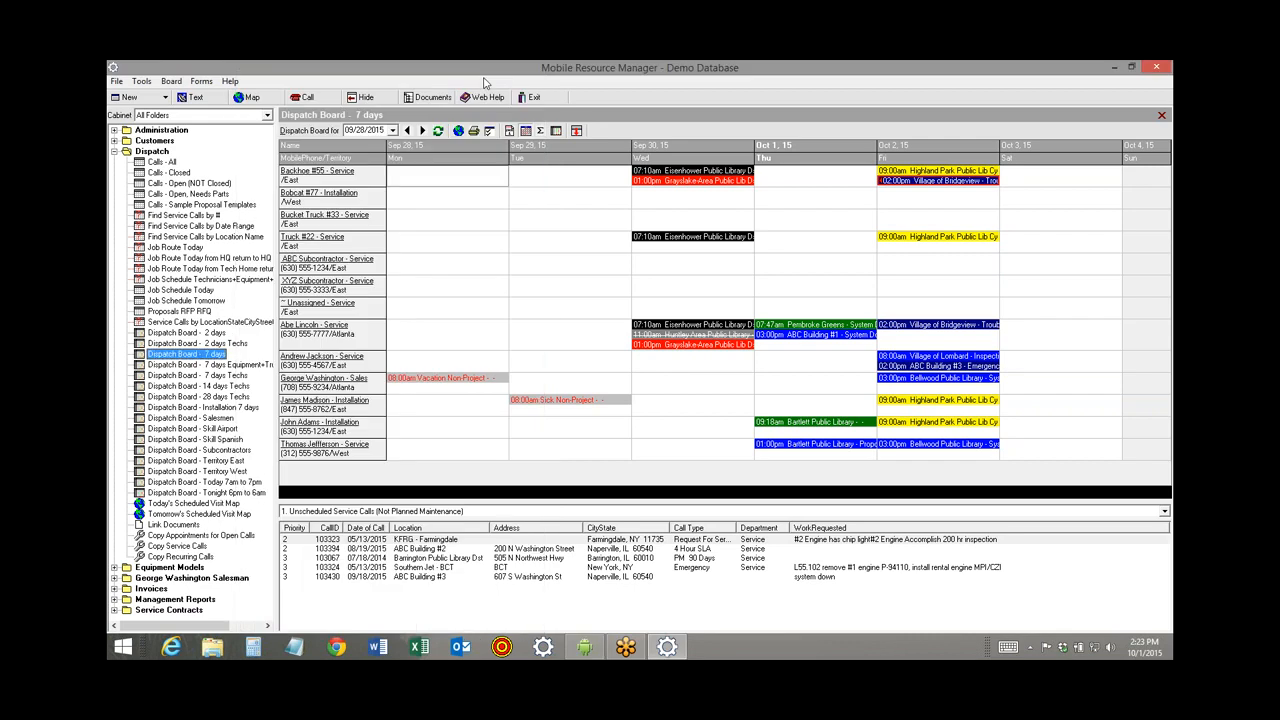
{"action": "left_click", "coordinate": [301, 331]}
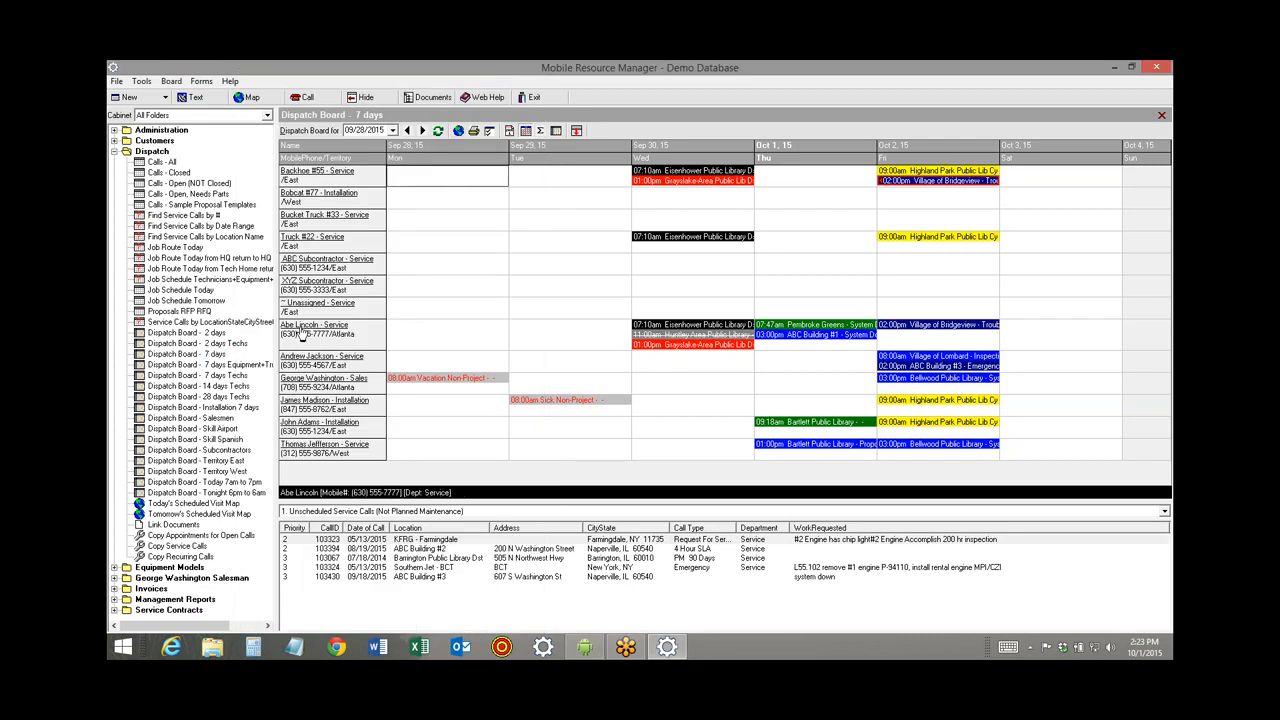
{"action": "left_click", "coordinate": [301, 331]}
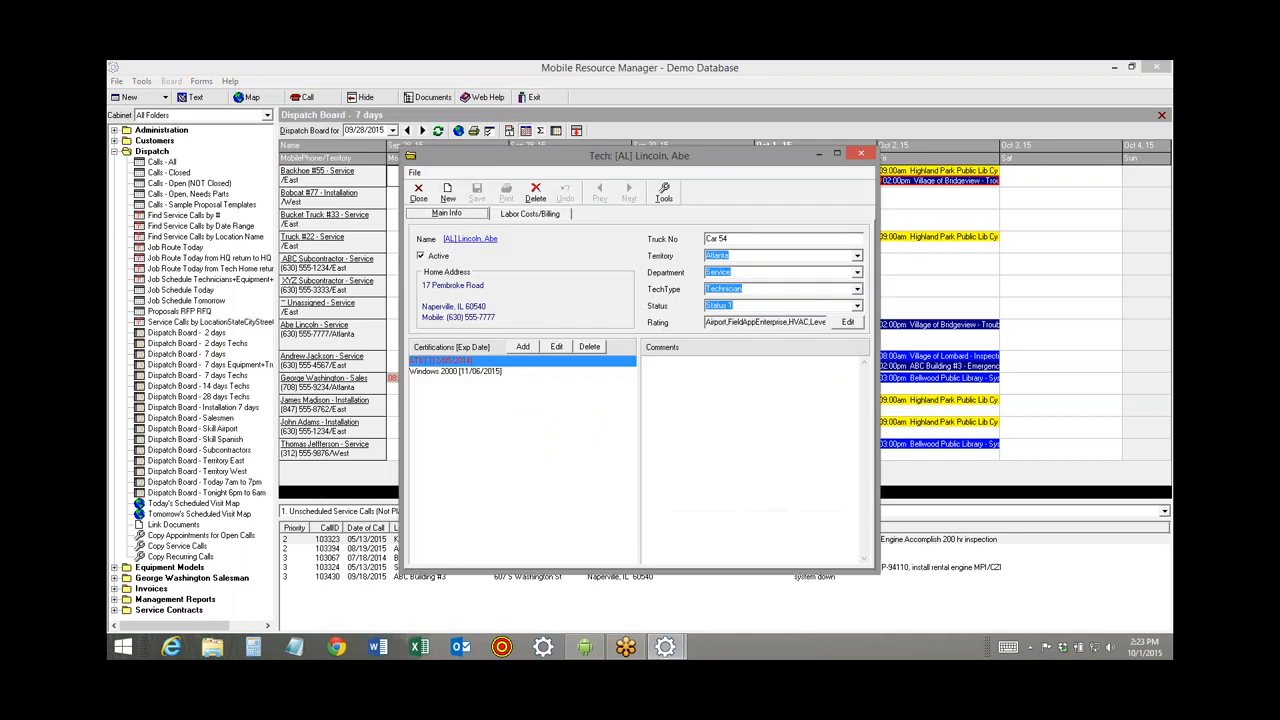
{"action": "left_click", "coordinate": [468, 245]}
{"action": "left_click", "coordinate": [696, 213]}
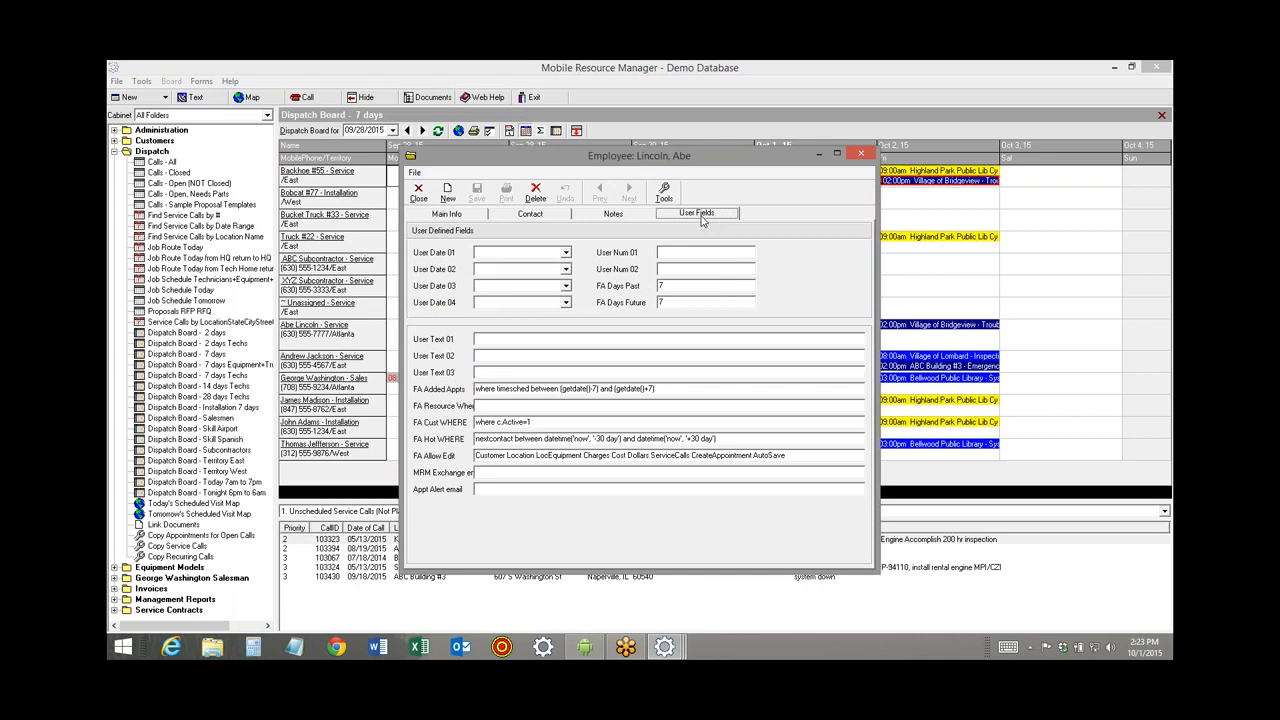
{"action": "left_click", "coordinate": [657, 302]}
{"action": "left_click", "coordinate": [491, 457]}
{"action": "left_click", "coordinate": [623, 455]}
{"action": "left_click_drag", "start_coordinate": [807, 455], "coordinate": [441, 464]}
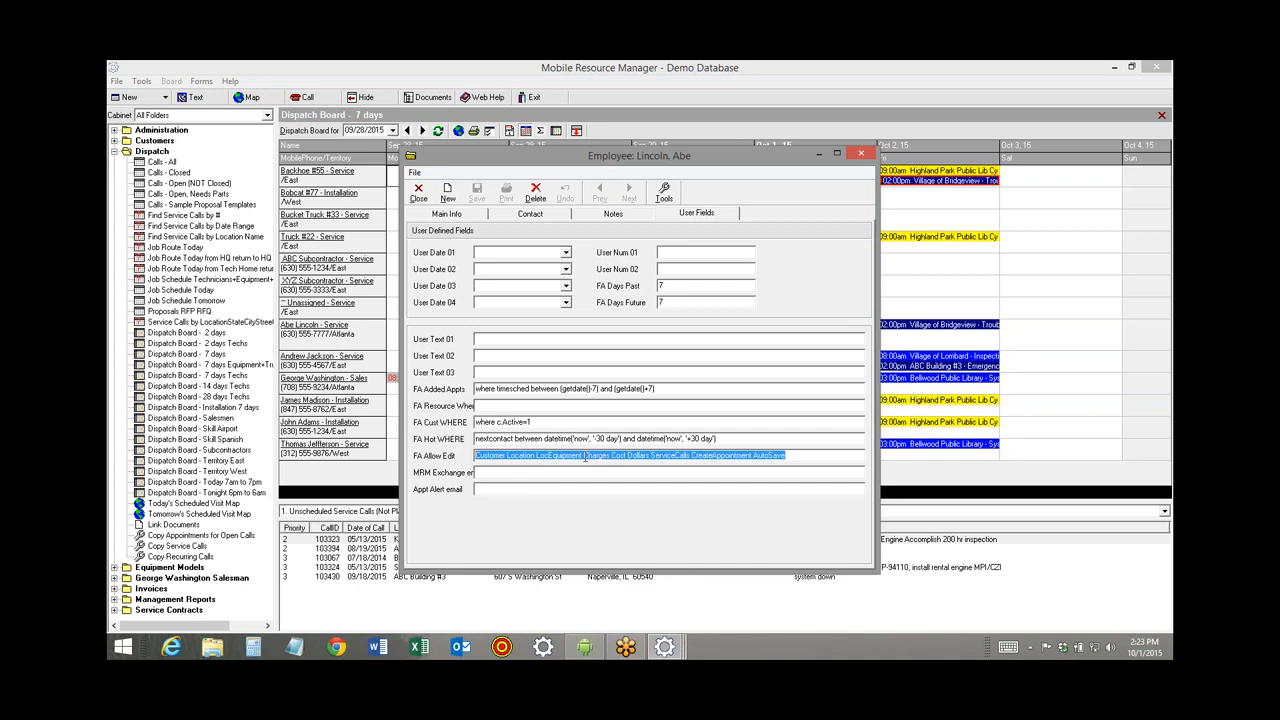
{"action": "left_click", "coordinate": [419, 199]}
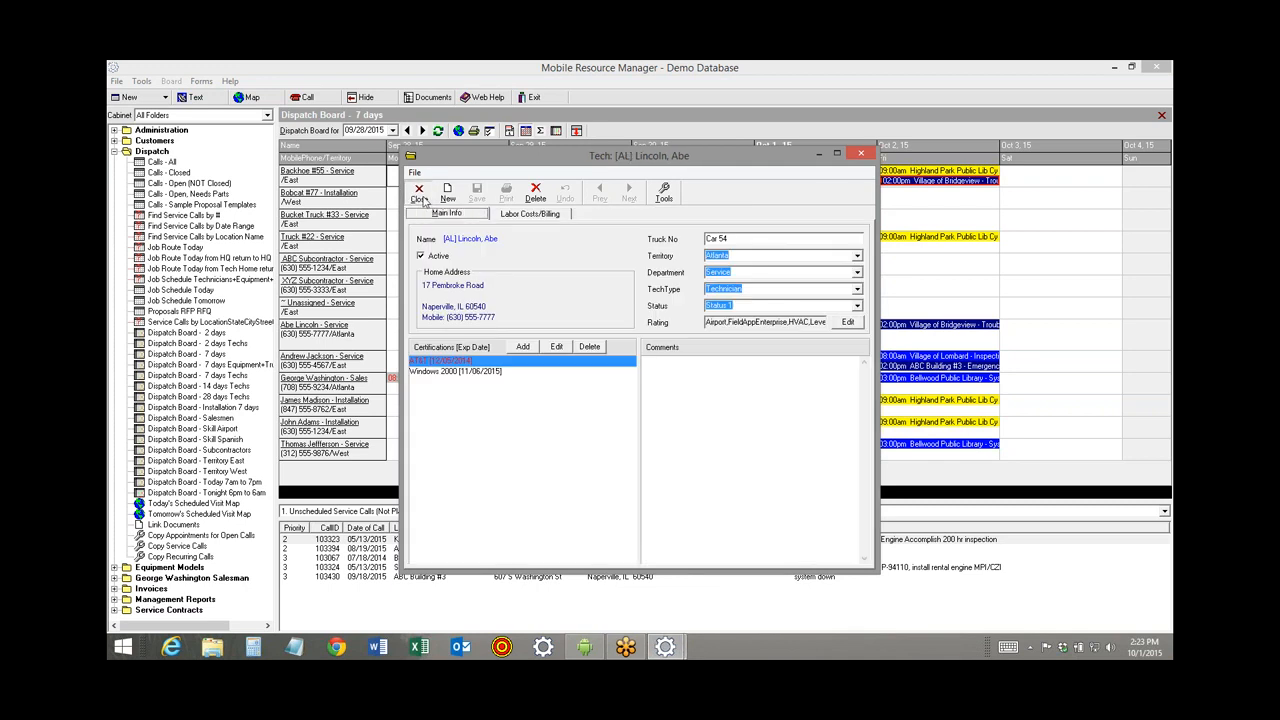
{"action": "left_click", "coordinate": [420, 199]}
{"action": "left_click", "coordinate": [585, 648]}
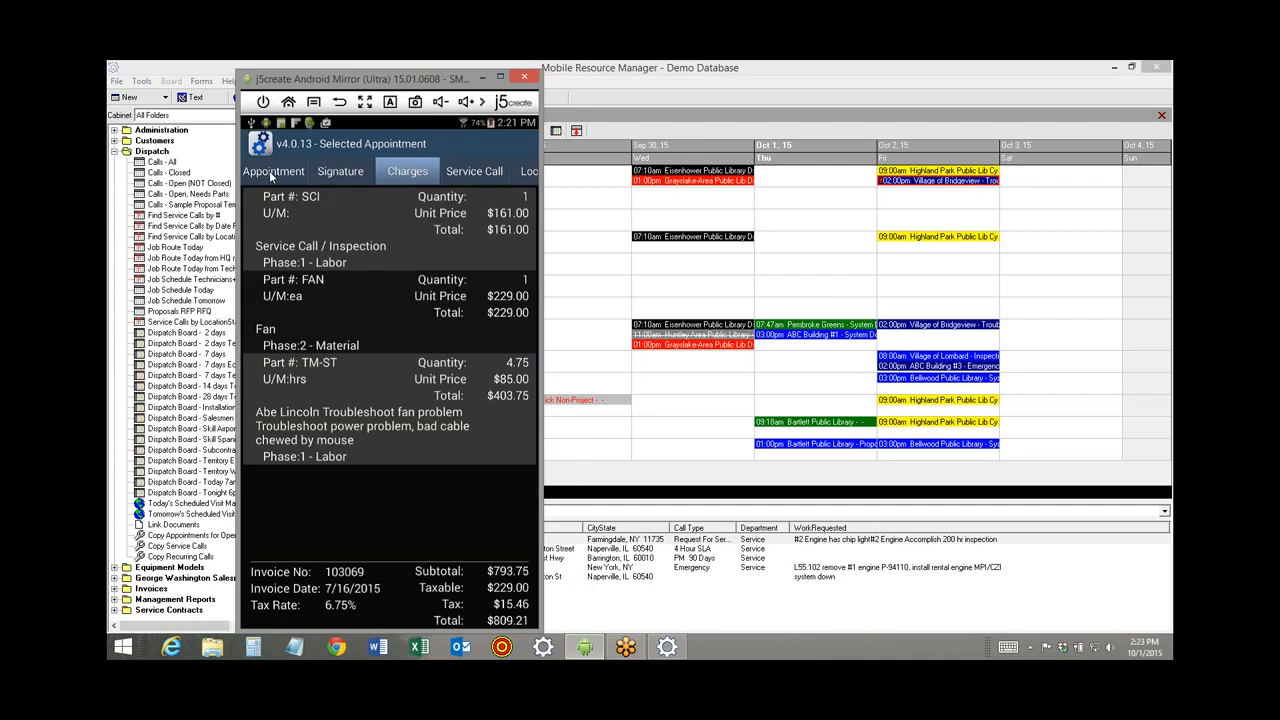
Complete appointment 103069 with Depart Now and set the departure time to 12:21 PM.
{"action": "left_click", "coordinate": [272, 172]}
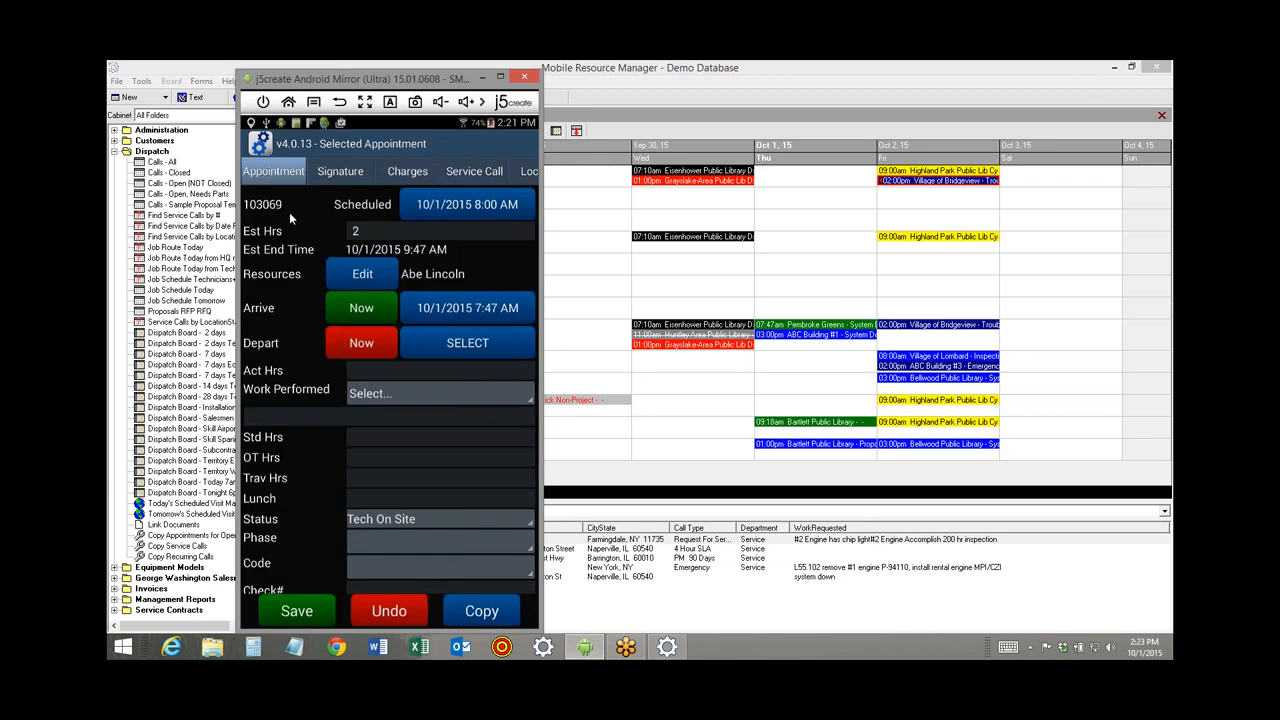
{"action": "left_click", "coordinate": [360, 342]}
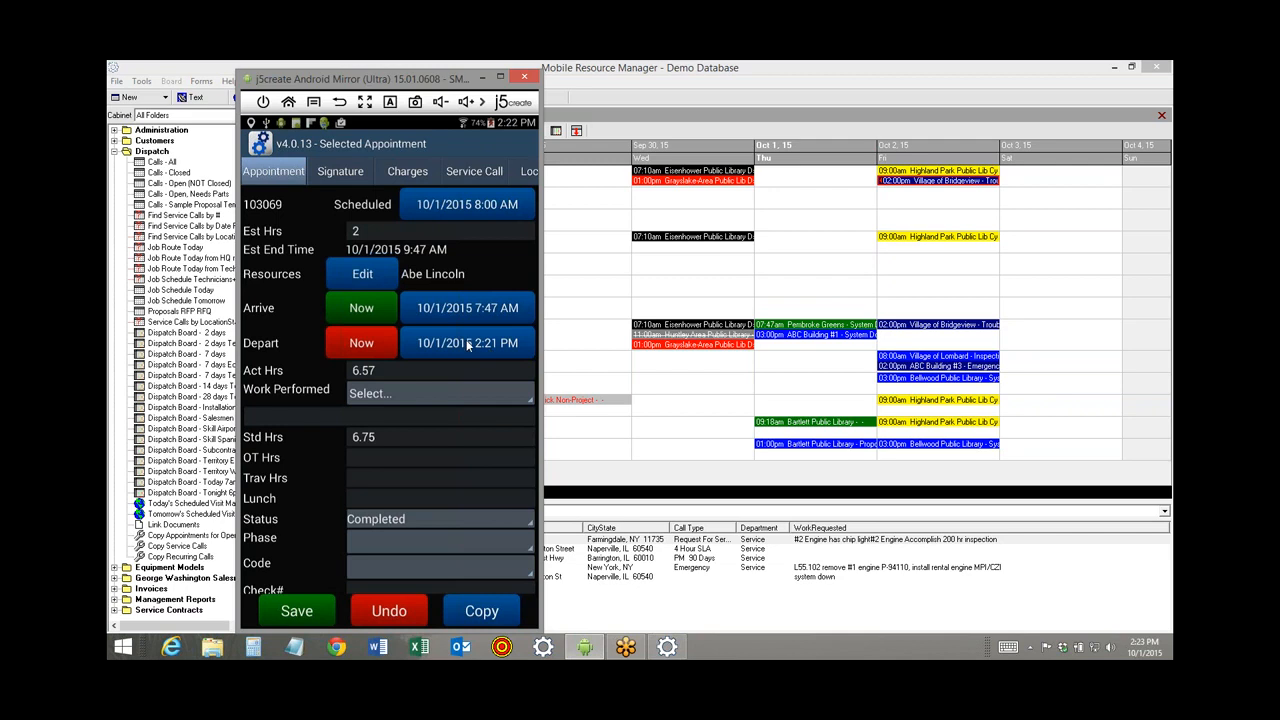
{"action": "left_click", "coordinate": [467, 345]}
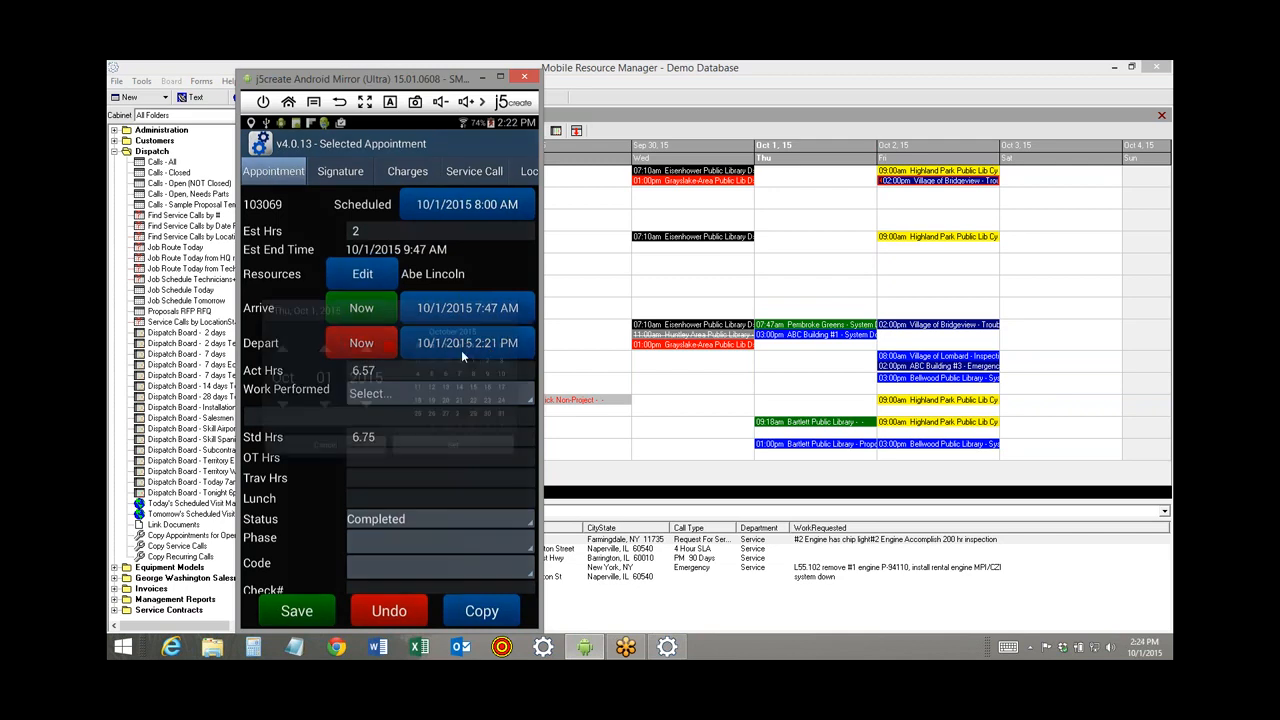
{"action": "left_click", "coordinate": [424, 453]}
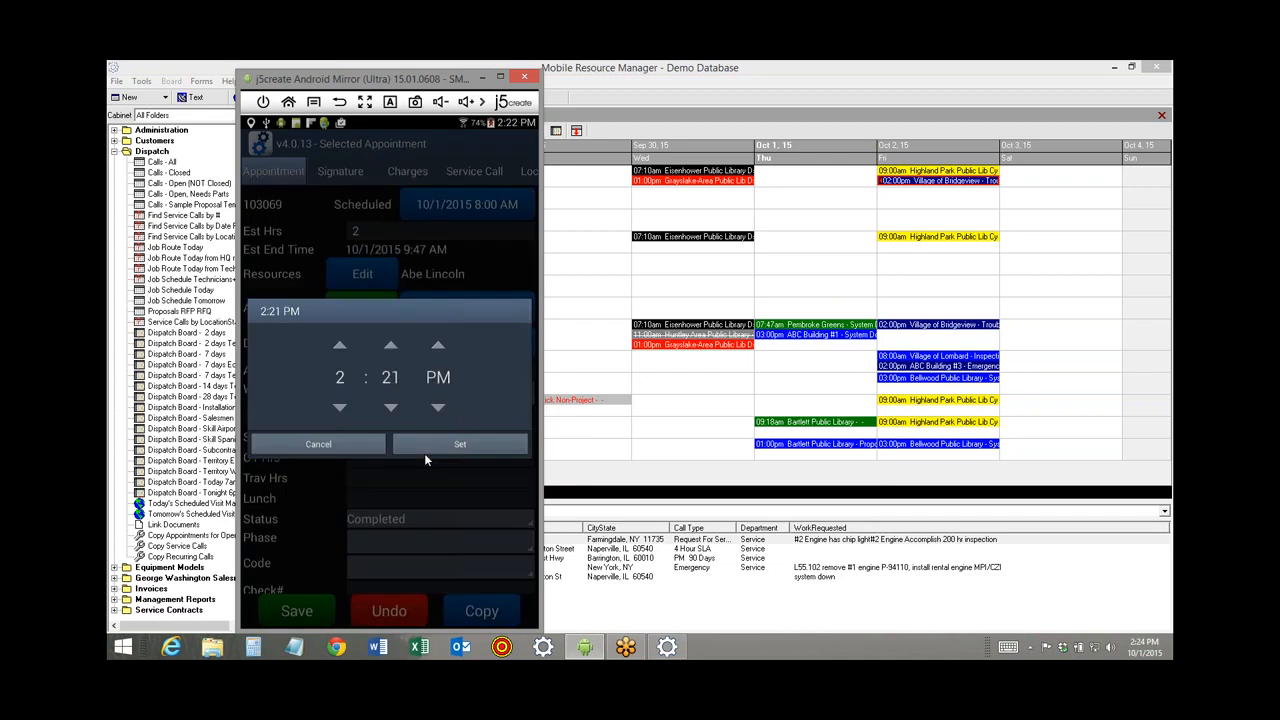
{"action": "left_click", "coordinate": [340, 410]}
{"action": "left_click", "coordinate": [340, 410]}
{"action": "left_click", "coordinate": [440, 446]}
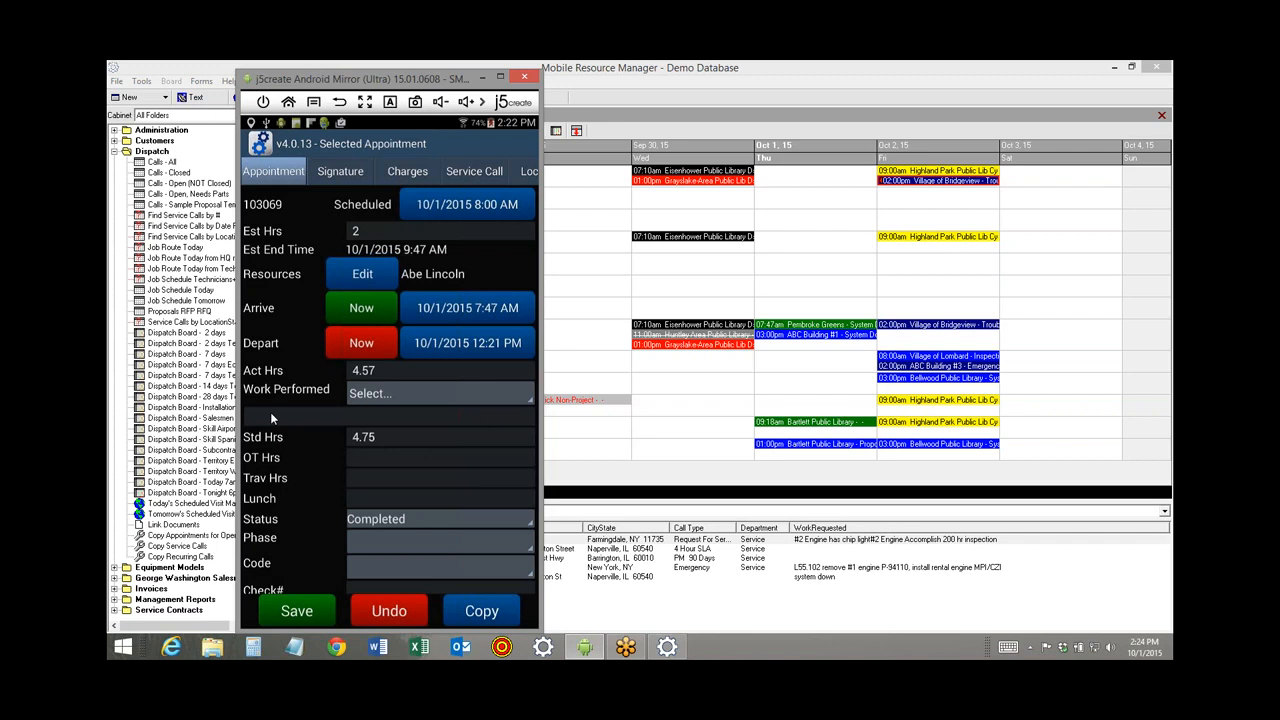
Add work notes 'Replaced cable, chewed by mouse' and 'Replaced ballast', fixing the typo.
{"action": "left_click", "coordinate": [365, 396]}
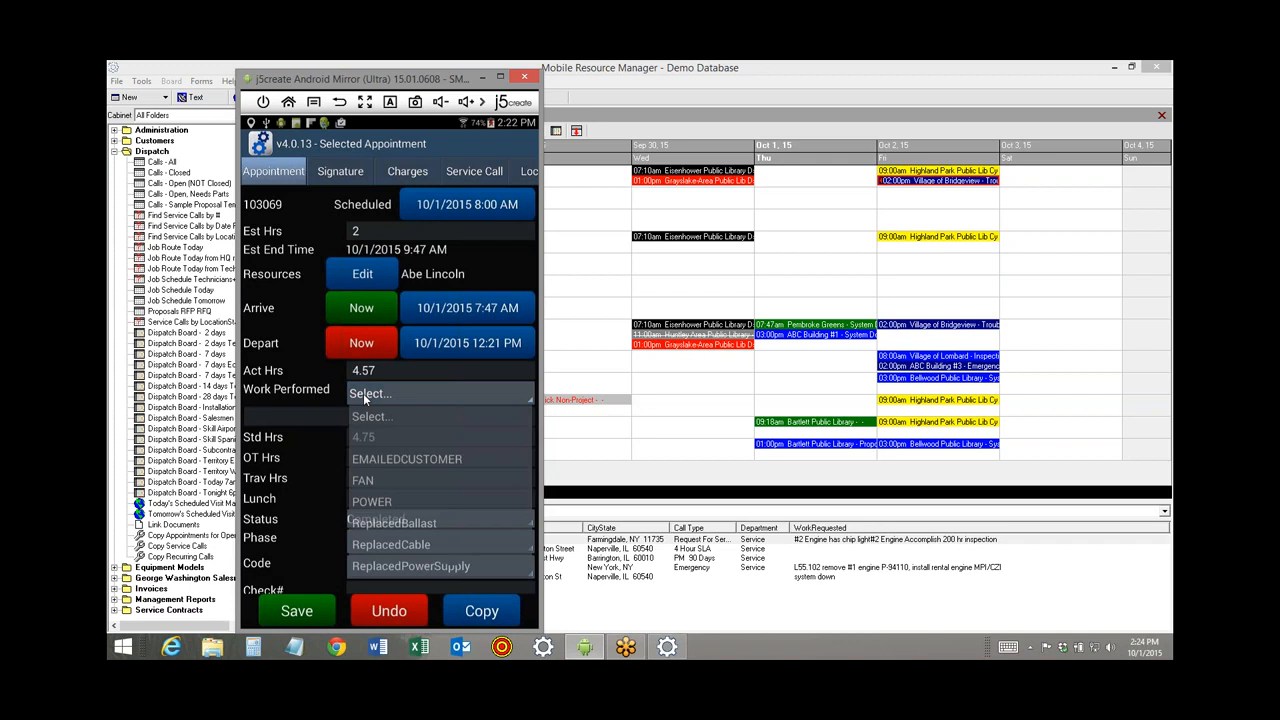
{"action": "left_click", "coordinate": [384, 549]}
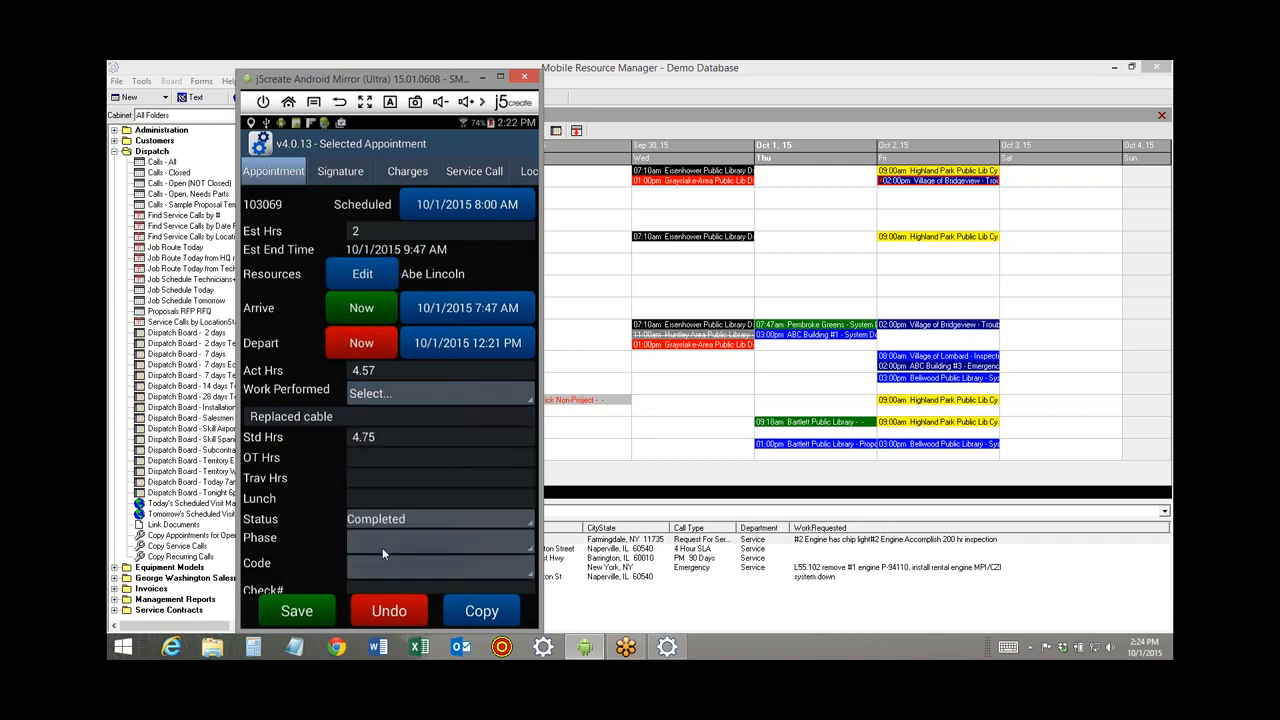
{"action": "left_click", "coordinate": [361, 417]}
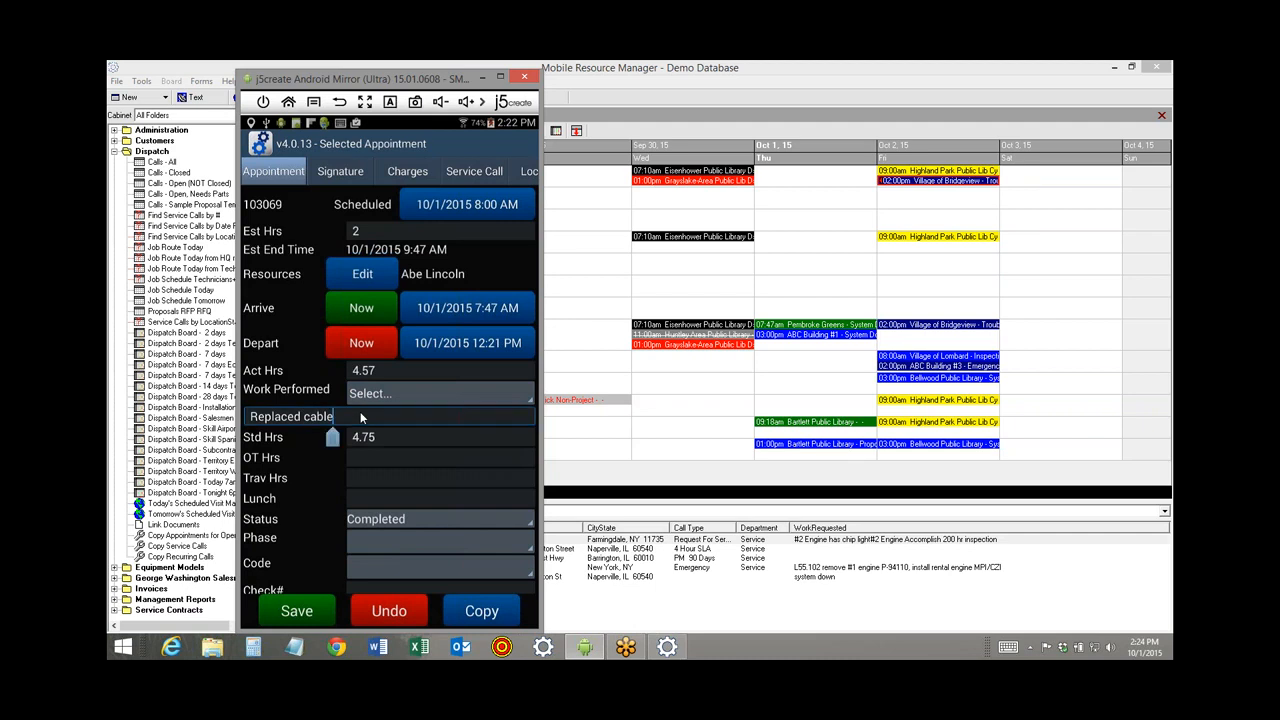
{"action": "type", "text": ", chewedd by mouse"}
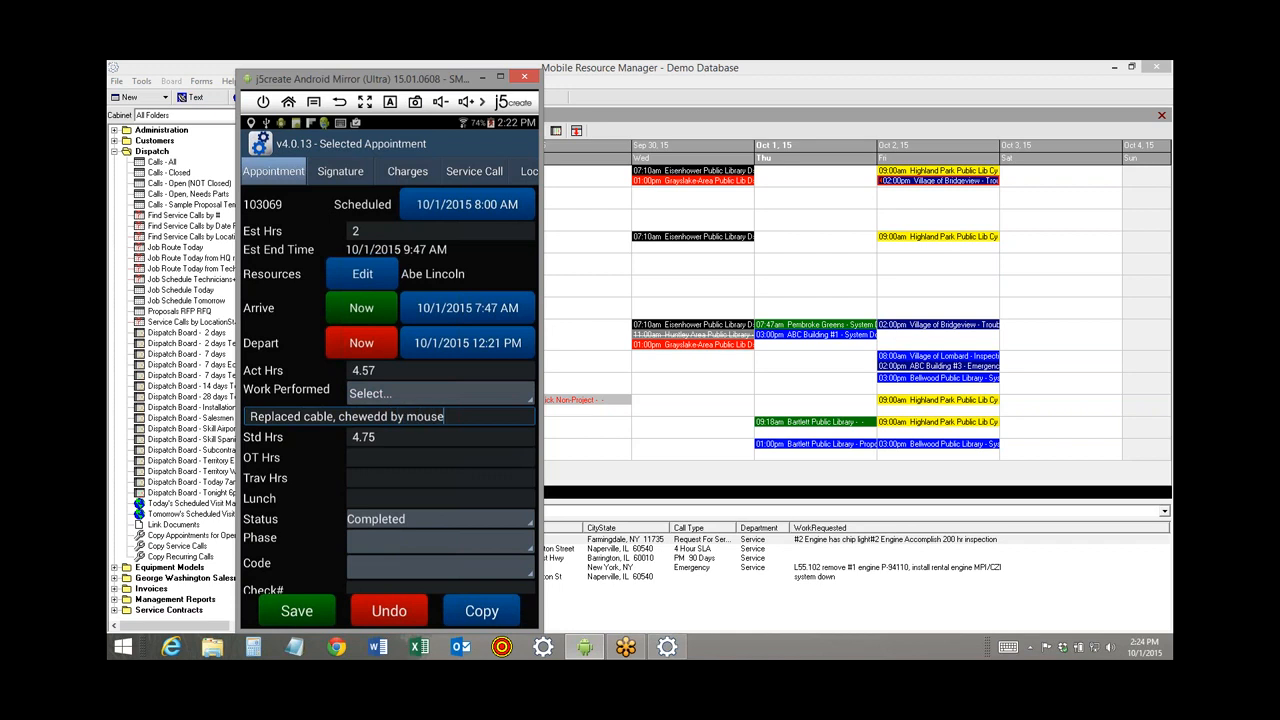
{"action": "key", "text": "Return"}
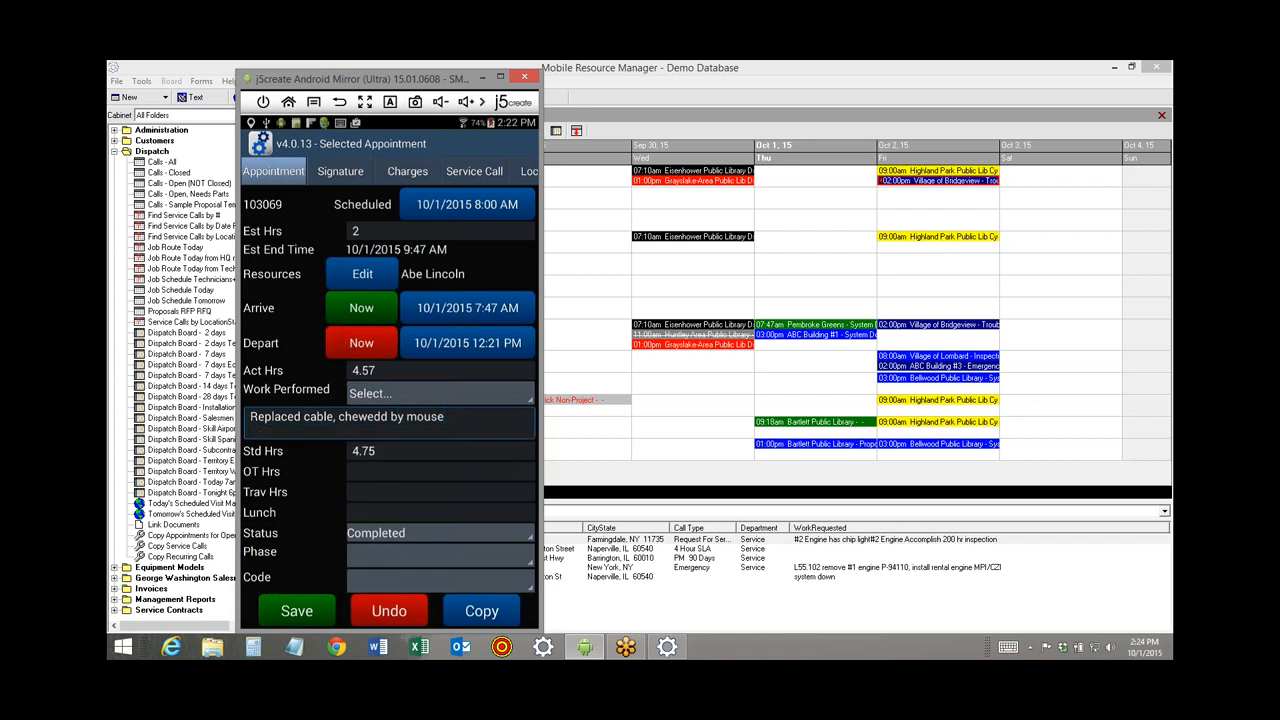
{"action": "left_click", "coordinate": [390, 397]}
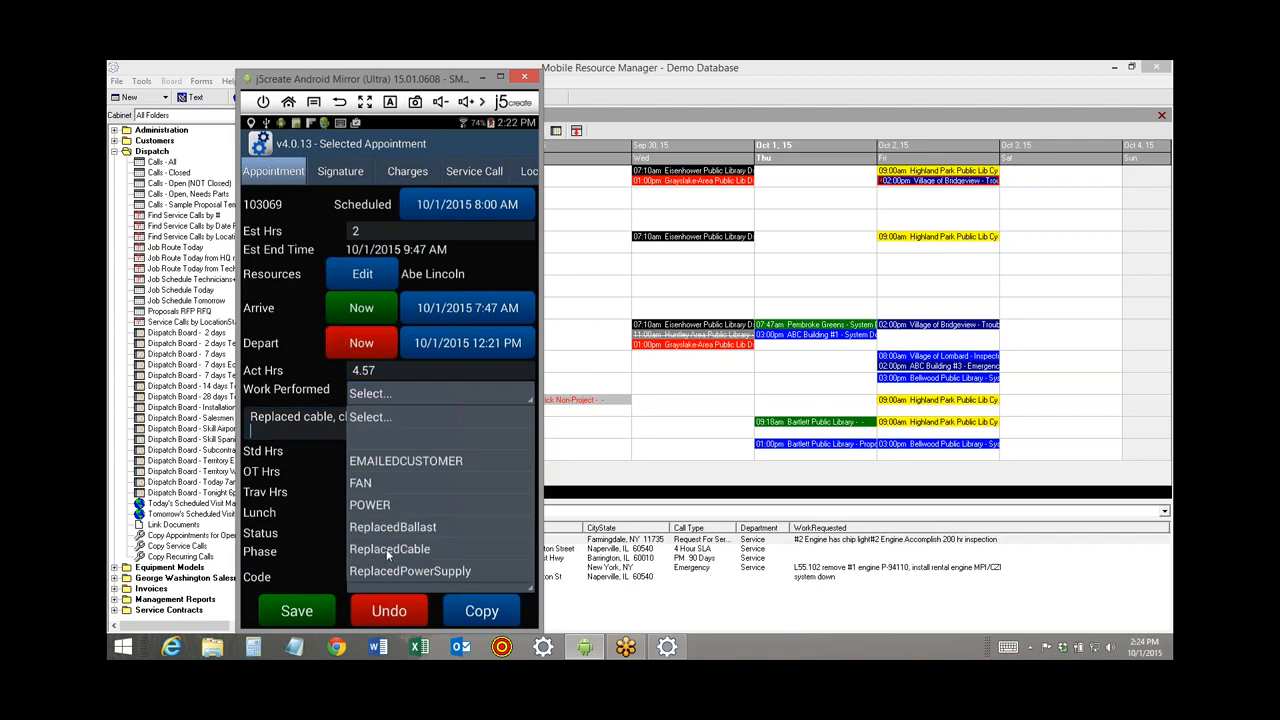
{"action": "left_click", "coordinate": [391, 528]}
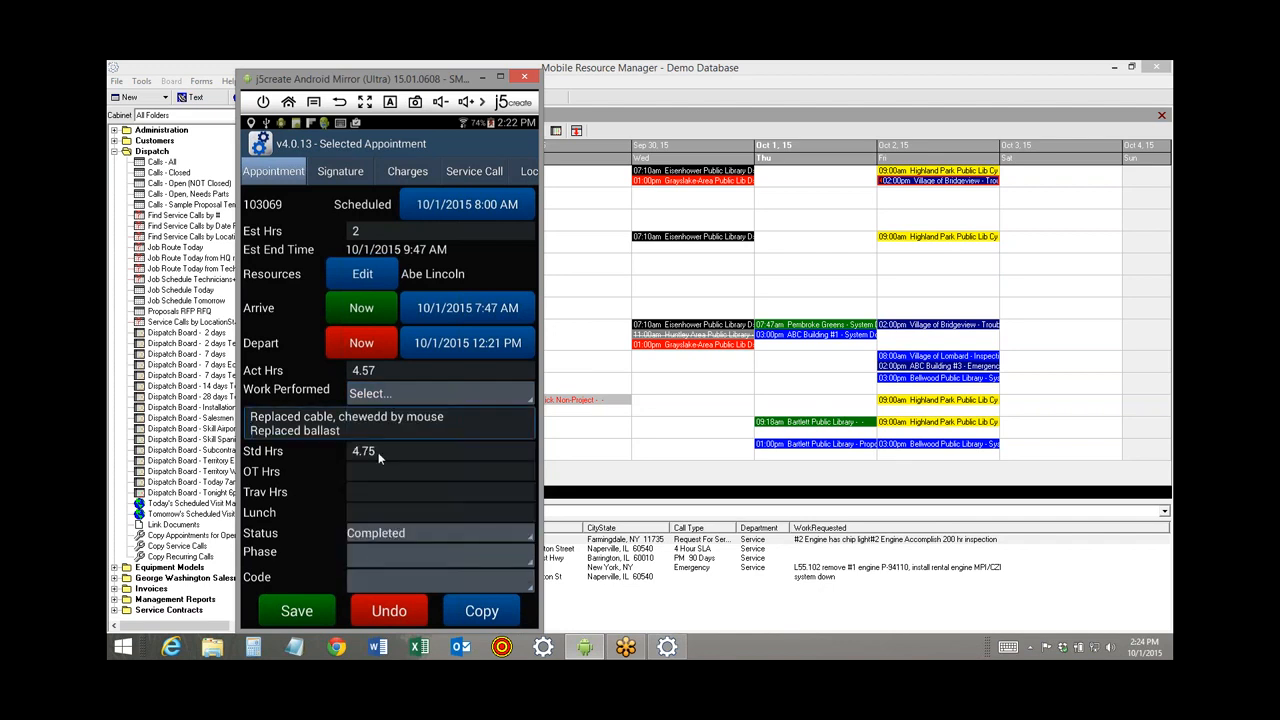
{"action": "left_click", "coordinate": [388, 426]}
{"action": "key", "text": "BackSpace"}
Set the phase to 1 - Labor and the code to FAILED, then save the appointment.
{"action": "left_click", "coordinate": [423, 556]}
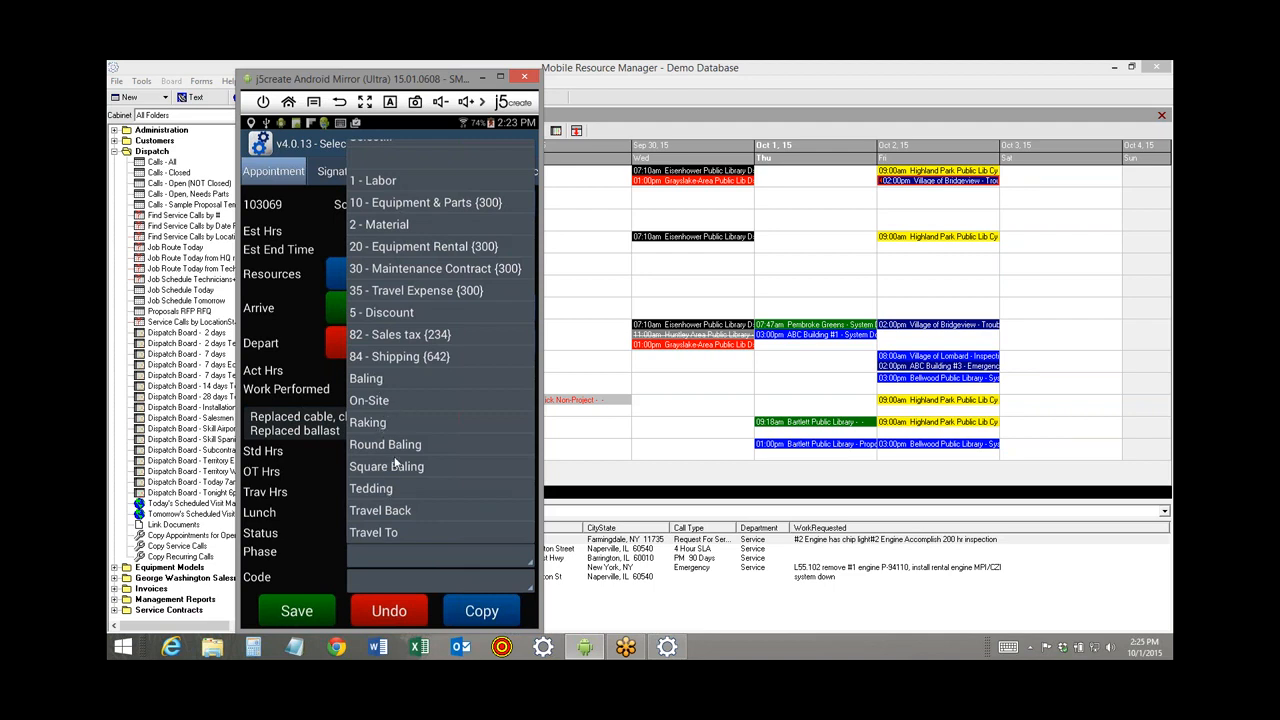
{"action": "left_click", "coordinate": [392, 181]}
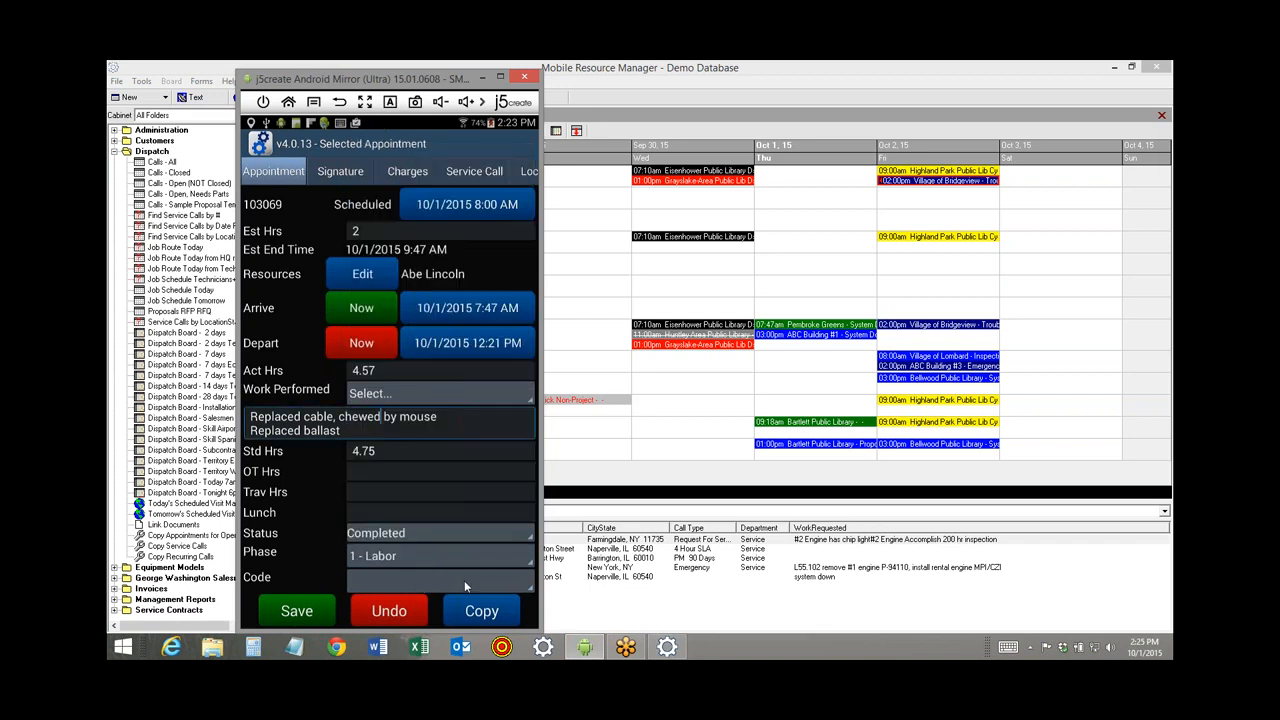
{"action": "left_click", "coordinate": [465, 582]}
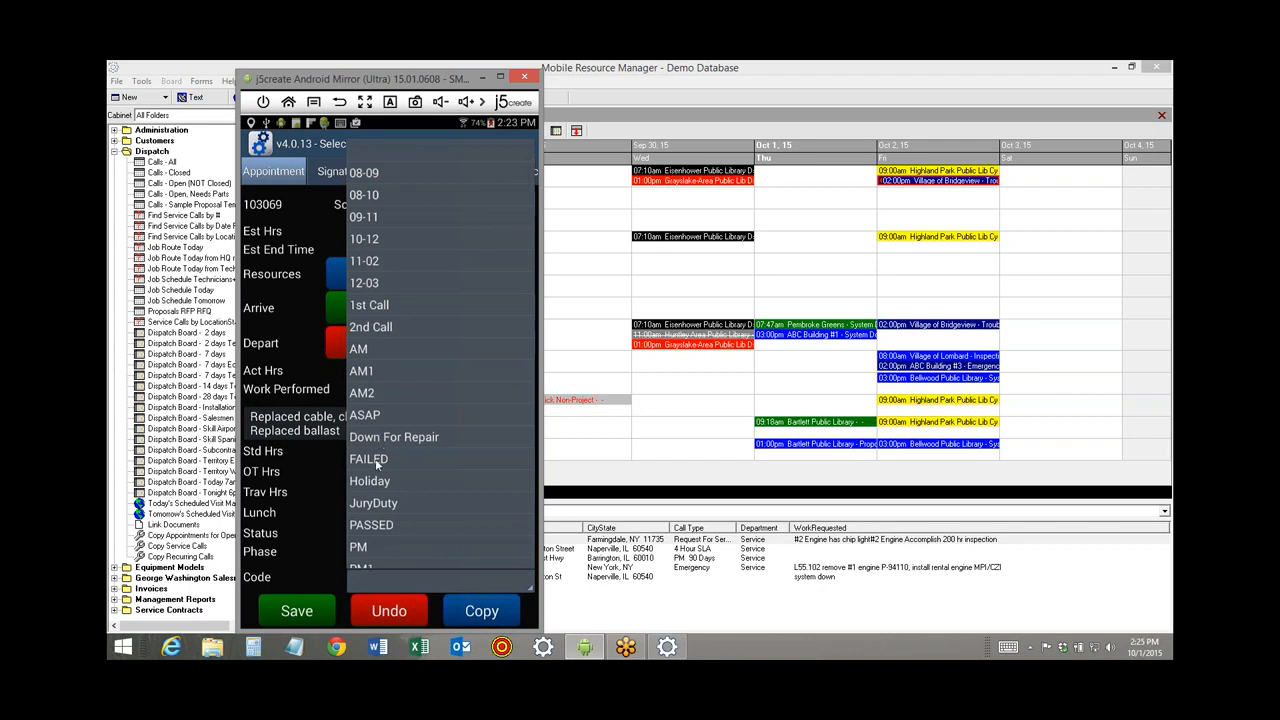
{"action": "left_click", "coordinate": [378, 462]}
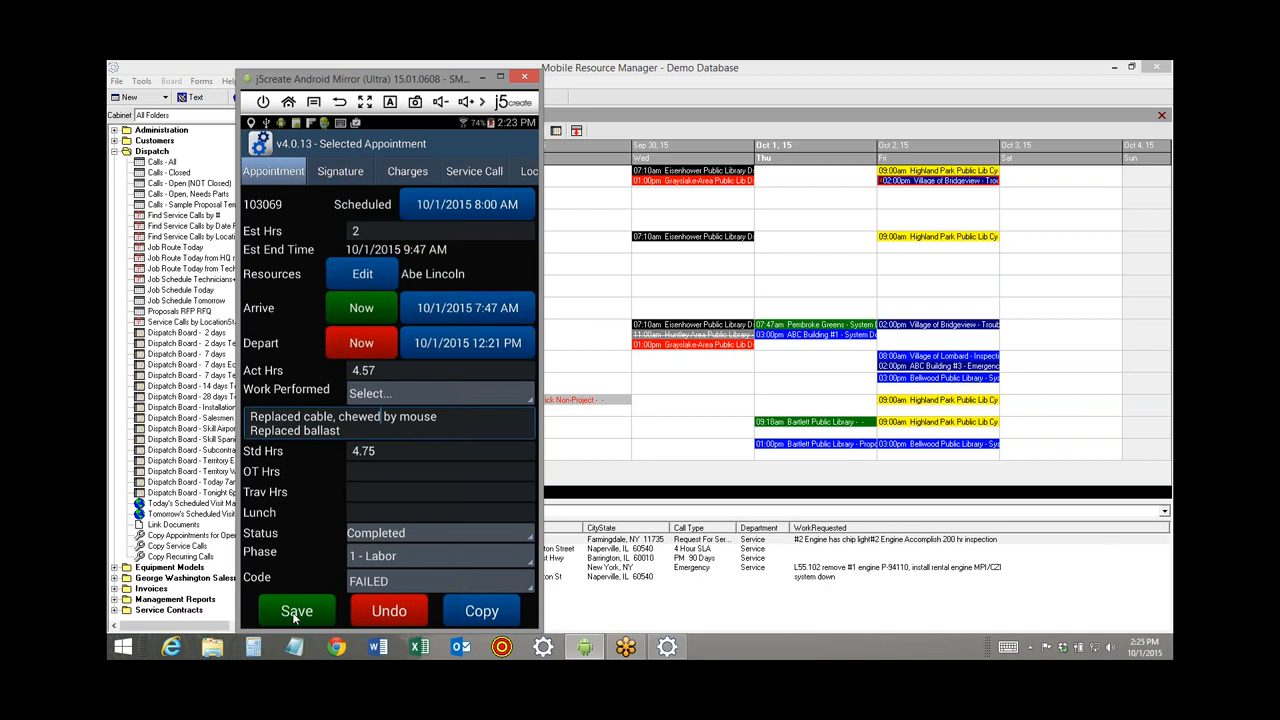
{"action": "left_click", "coordinate": [296, 614]}
Refresh the desktop dispatch board to show appointment 103069 as FAILED, then return to the phone mirror.
{"action": "left_click", "coordinate": [590, 284]}
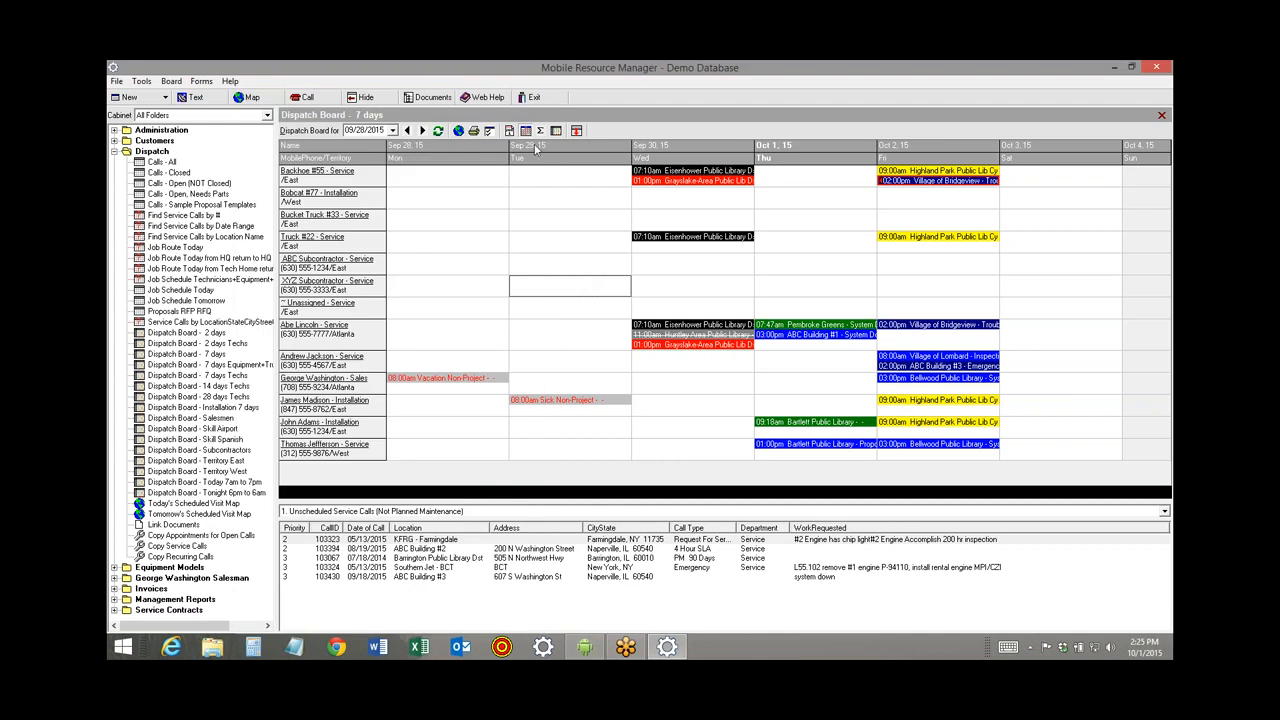
{"action": "left_click", "coordinate": [437, 130]}
{"action": "mouse_move", "coordinate": [818, 328]}
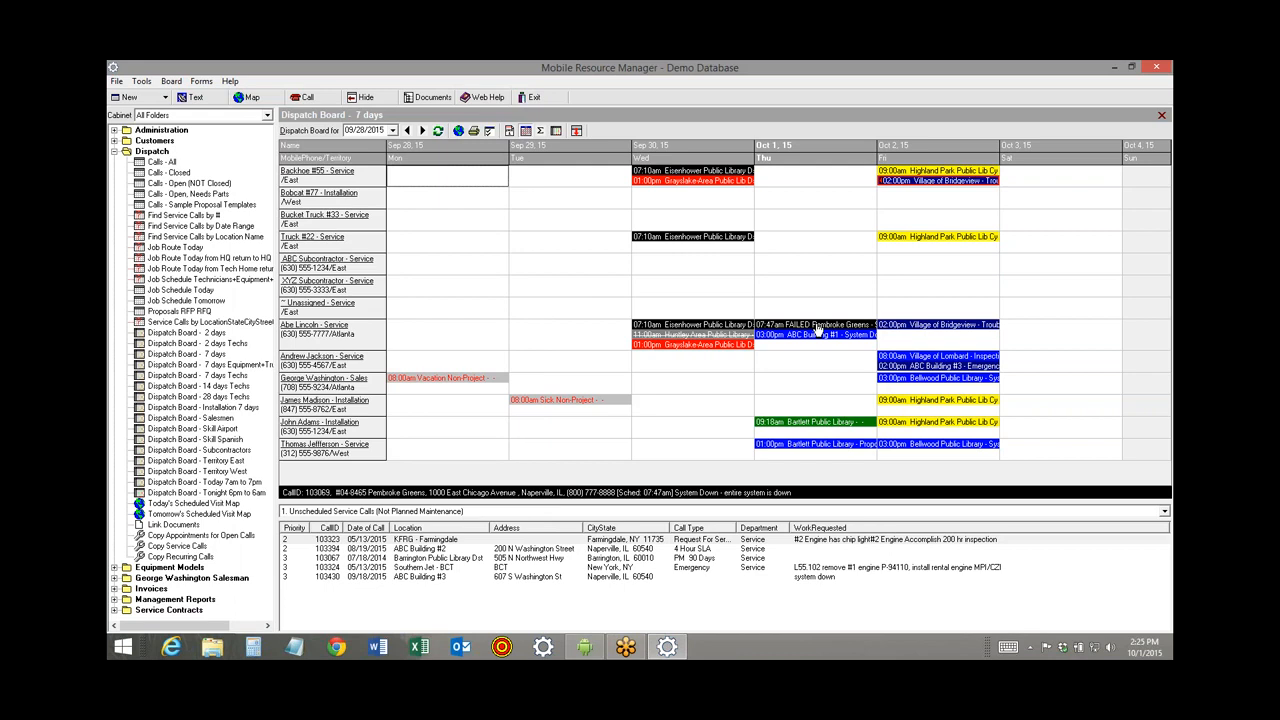
{"action": "left_click", "coordinate": [582, 646]}
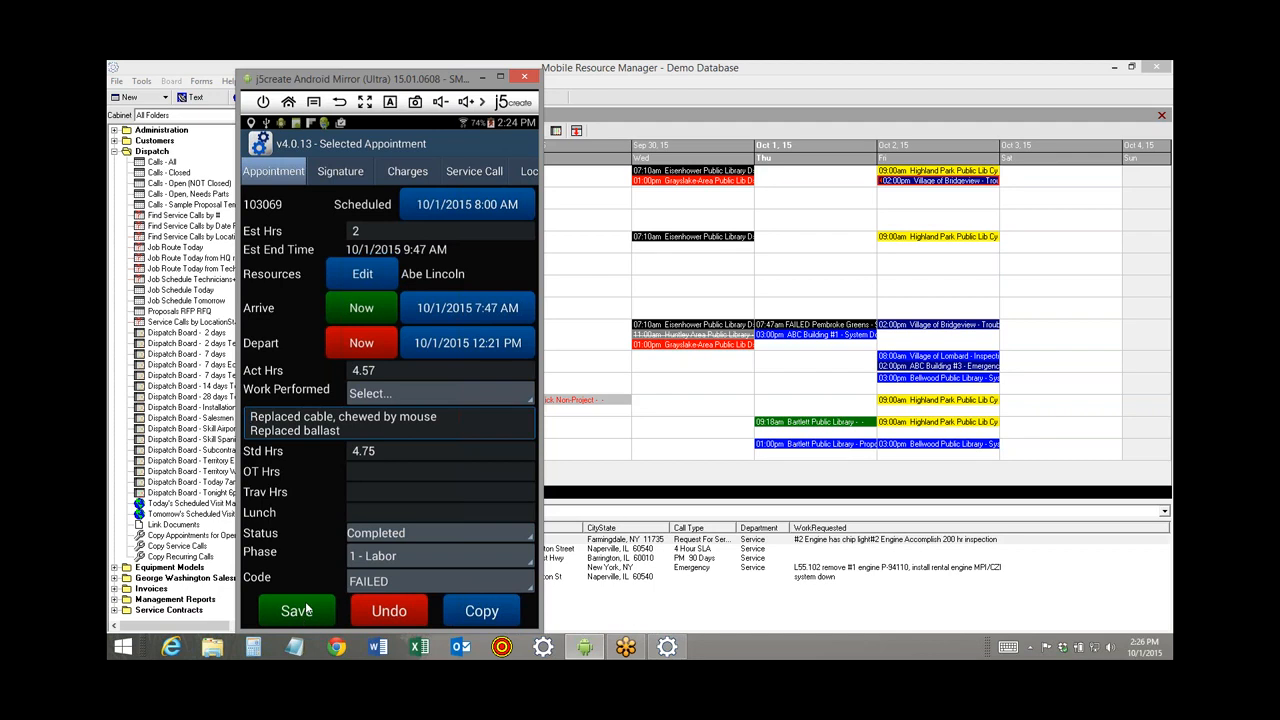
Open appointment 103435 at ABC Building #1 and save an Arrive Now check-in.
{"action": "left_click", "coordinate": [339, 104]}
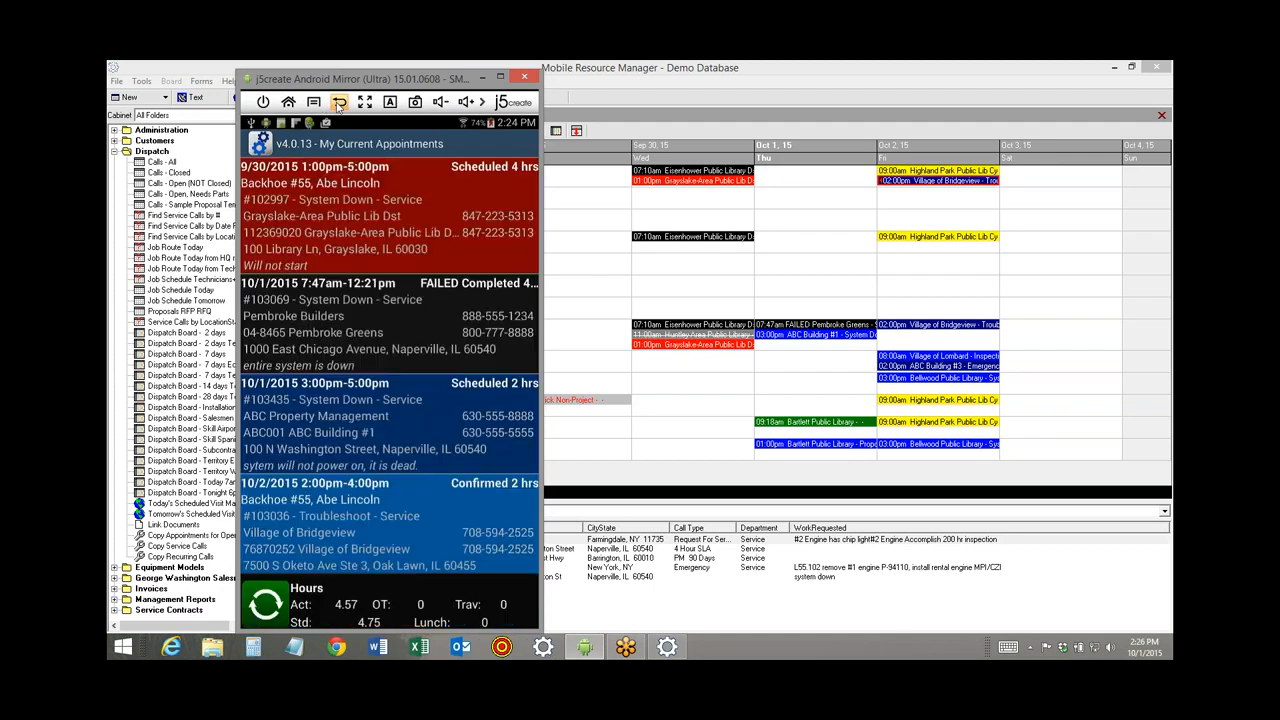
{"action": "left_click", "coordinate": [315, 429]}
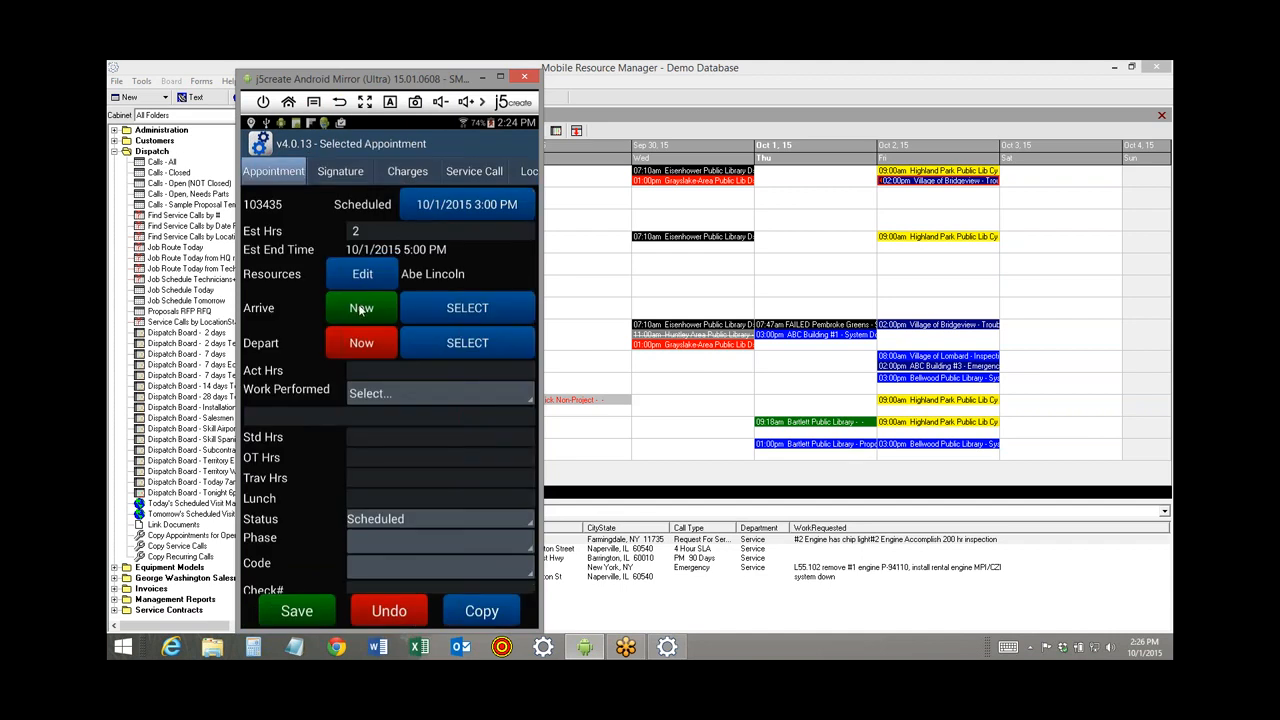
{"action": "left_click", "coordinate": [361, 310]}
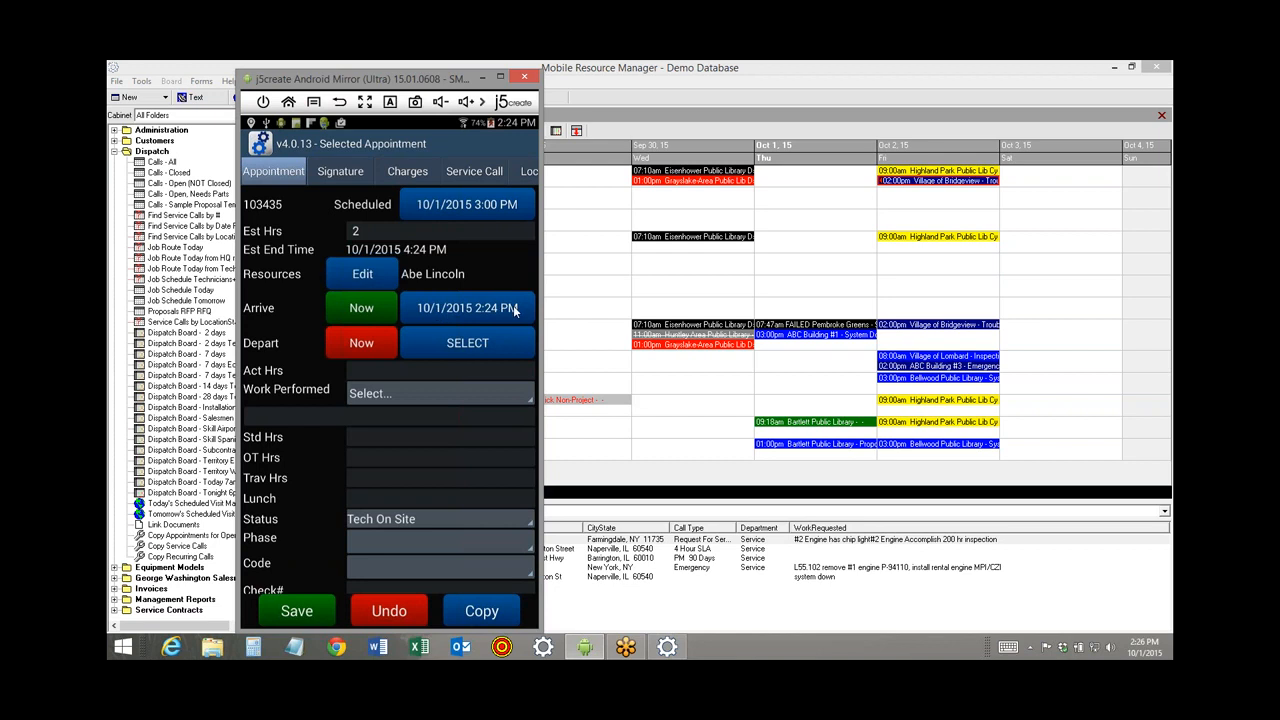
{"action": "left_click", "coordinate": [296, 614]}
Refresh the dispatch board to show the 02:24pm arrival, then return to the phone mirror.
{"action": "left_click", "coordinate": [694, 368]}
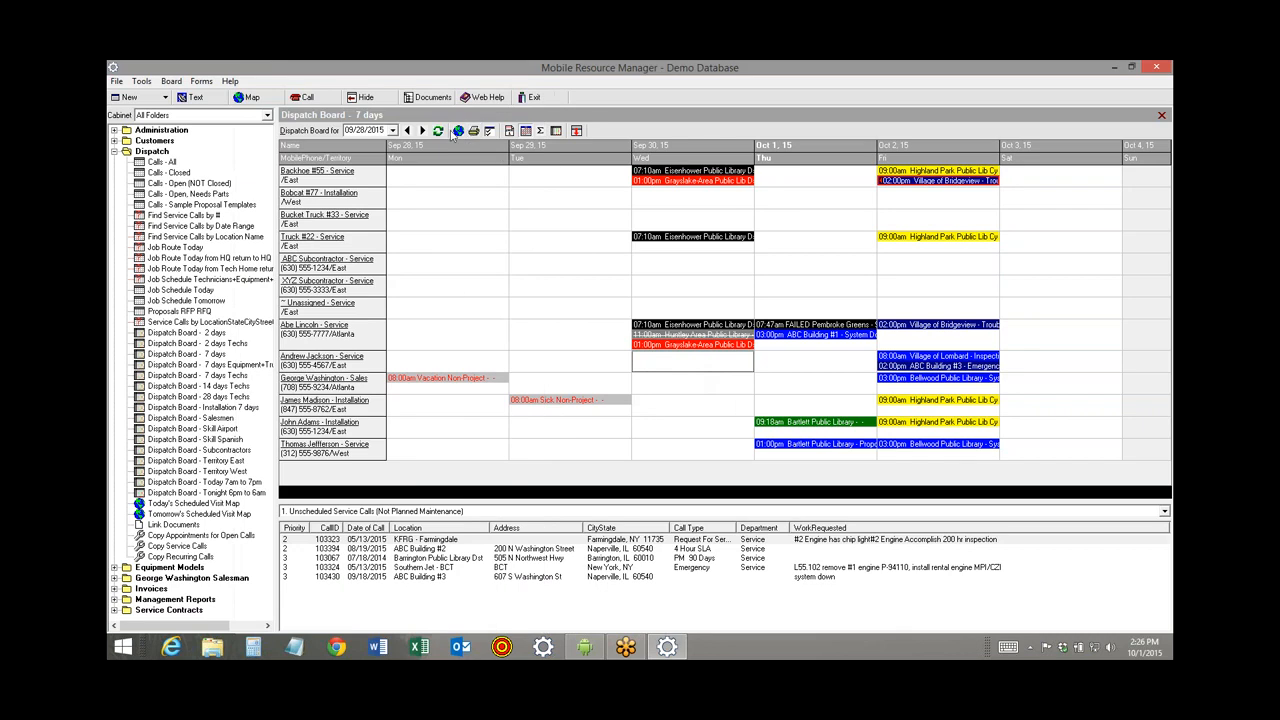
{"action": "left_click", "coordinate": [438, 131]}
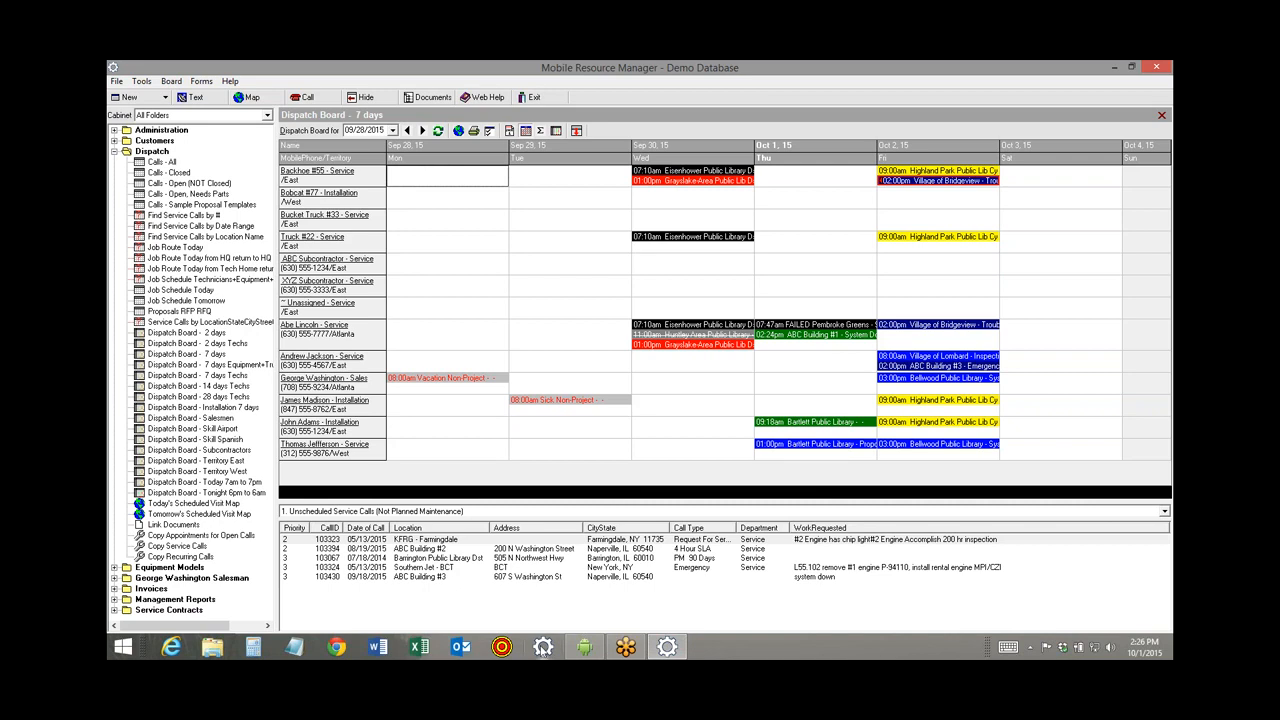
{"action": "mouse_move", "coordinate": [592, 650]}
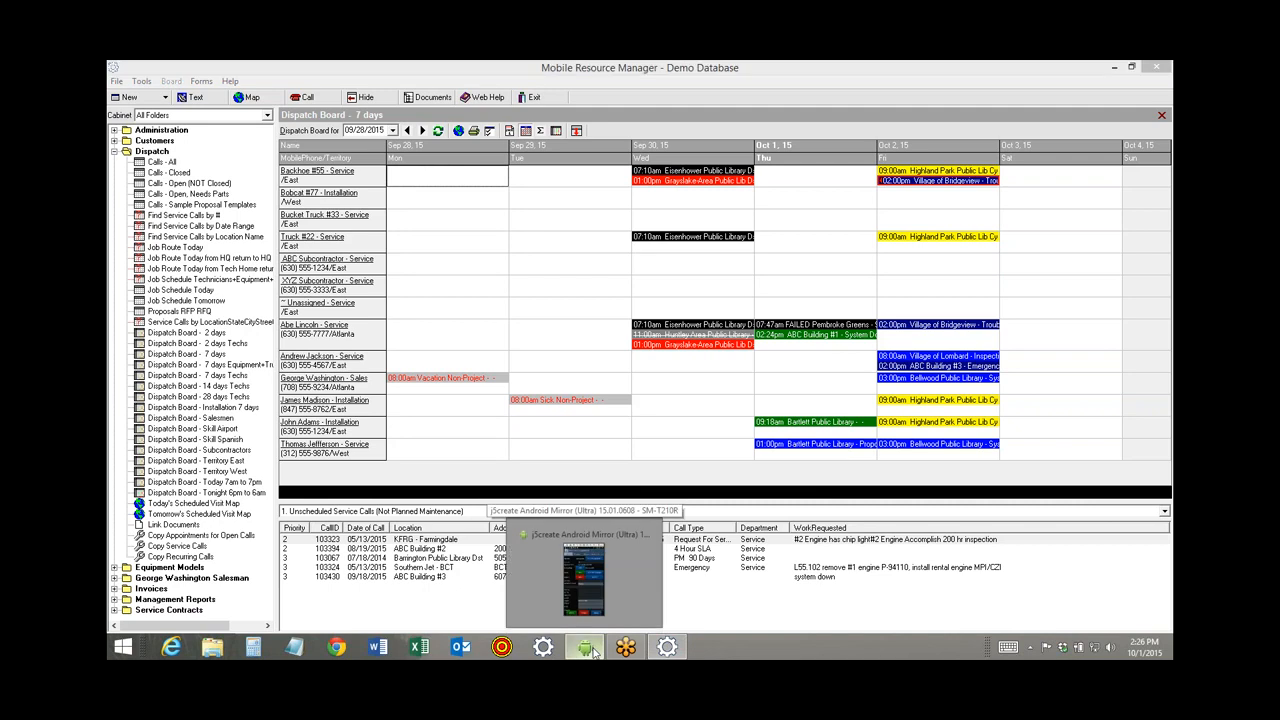
{"action": "left_click", "coordinate": [588, 590]}
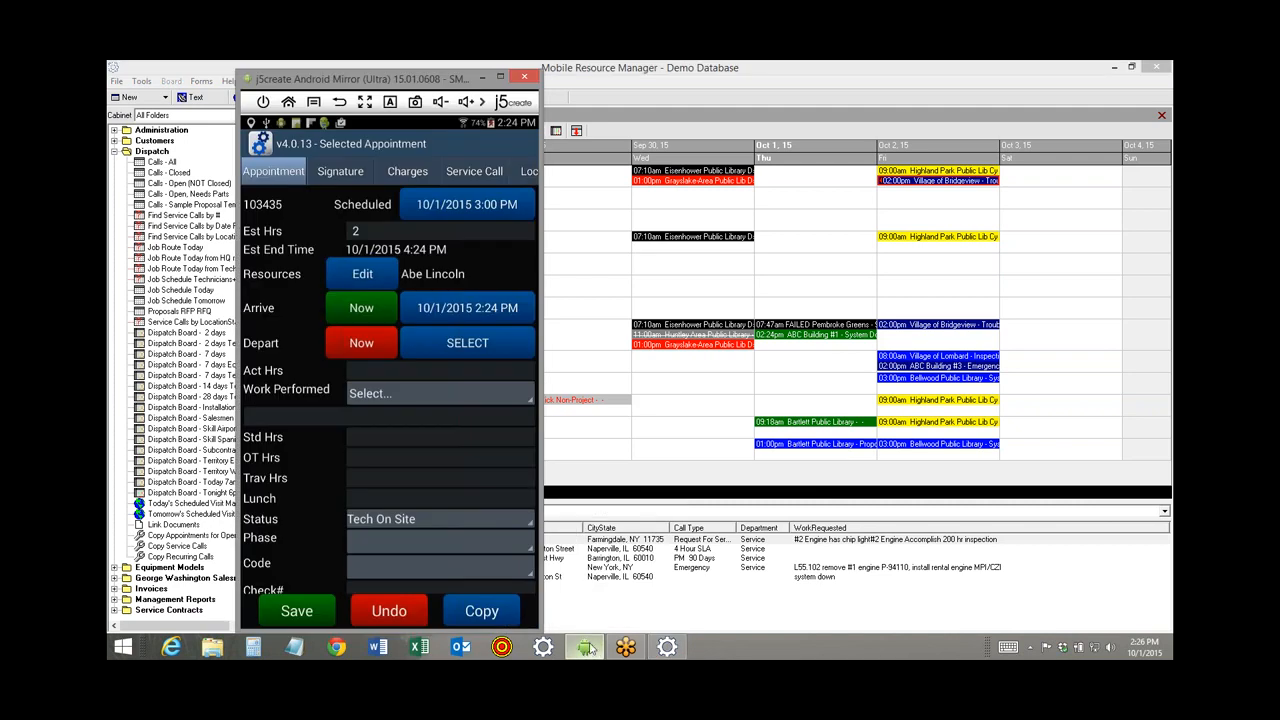
Change appointment 103435's arrival time to 1:30 PM on the same date and save it.
{"action": "left_click", "coordinate": [476, 310]}
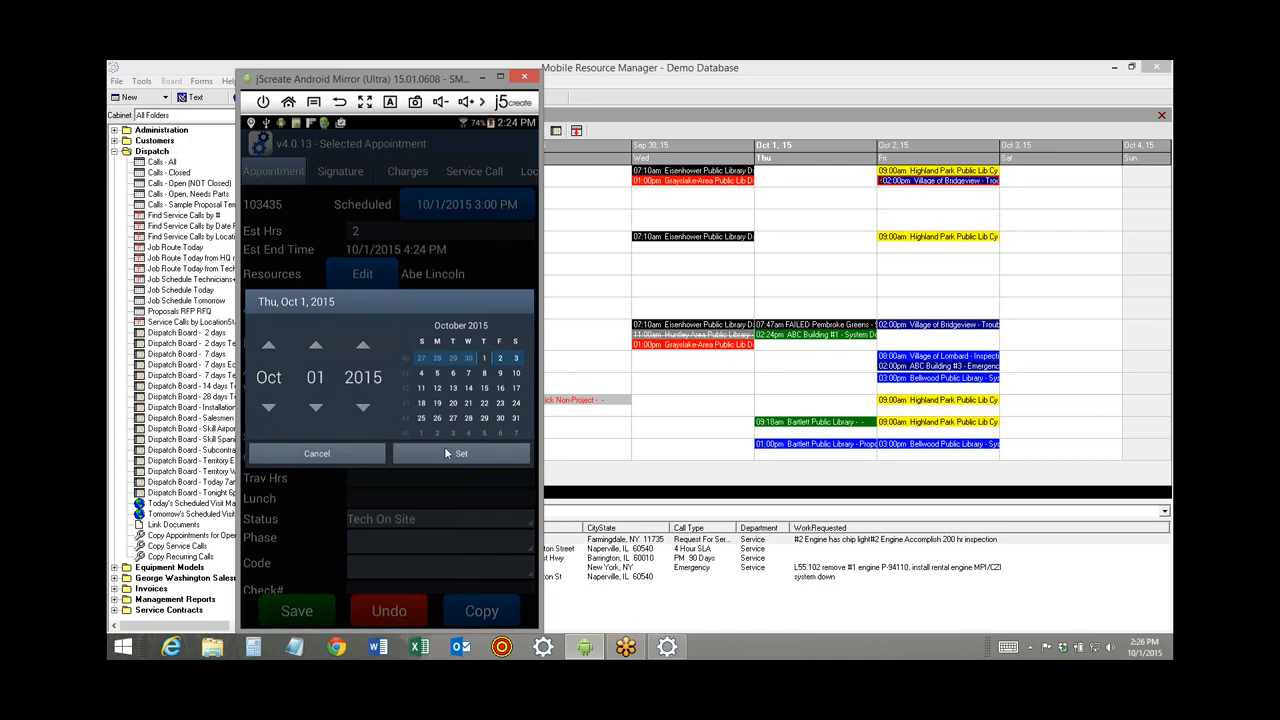
{"action": "left_click", "coordinate": [446, 455]}
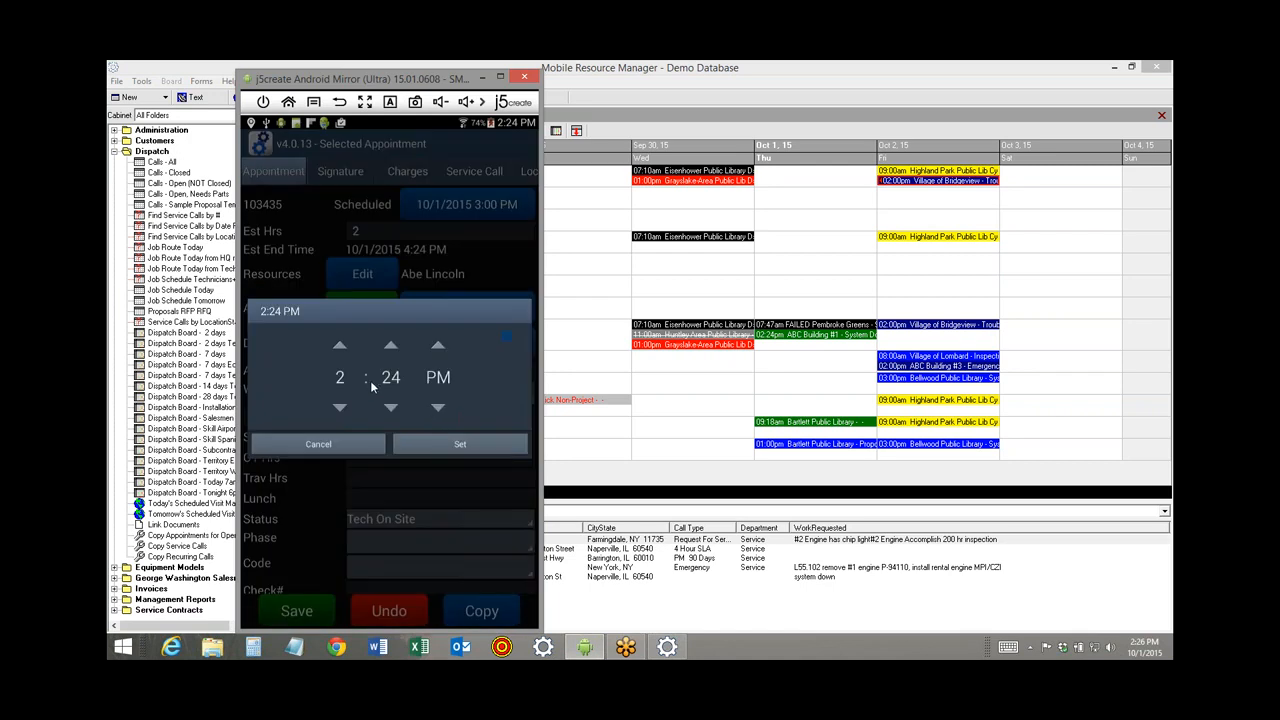
{"action": "left_click", "coordinate": [341, 410]}
{"action": "left_click", "coordinate": [391, 346]}
{"action": "left_click", "coordinate": [391, 346]}
{"action": "left_click", "coordinate": [391, 346]}
{"action": "left_click", "coordinate": [391, 346]}
{"action": "left_click", "coordinate": [391, 346]}
{"action": "left_click", "coordinate": [449, 446]}
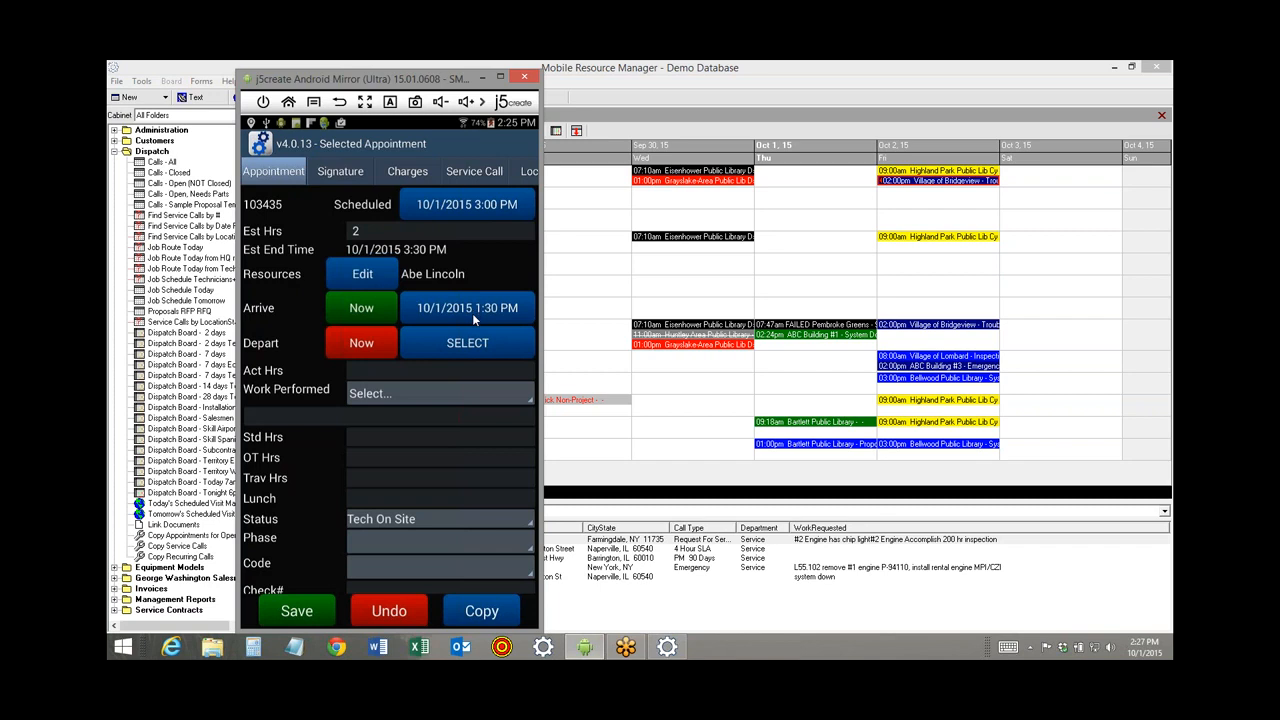
{"action": "left_click", "coordinate": [289, 614]}
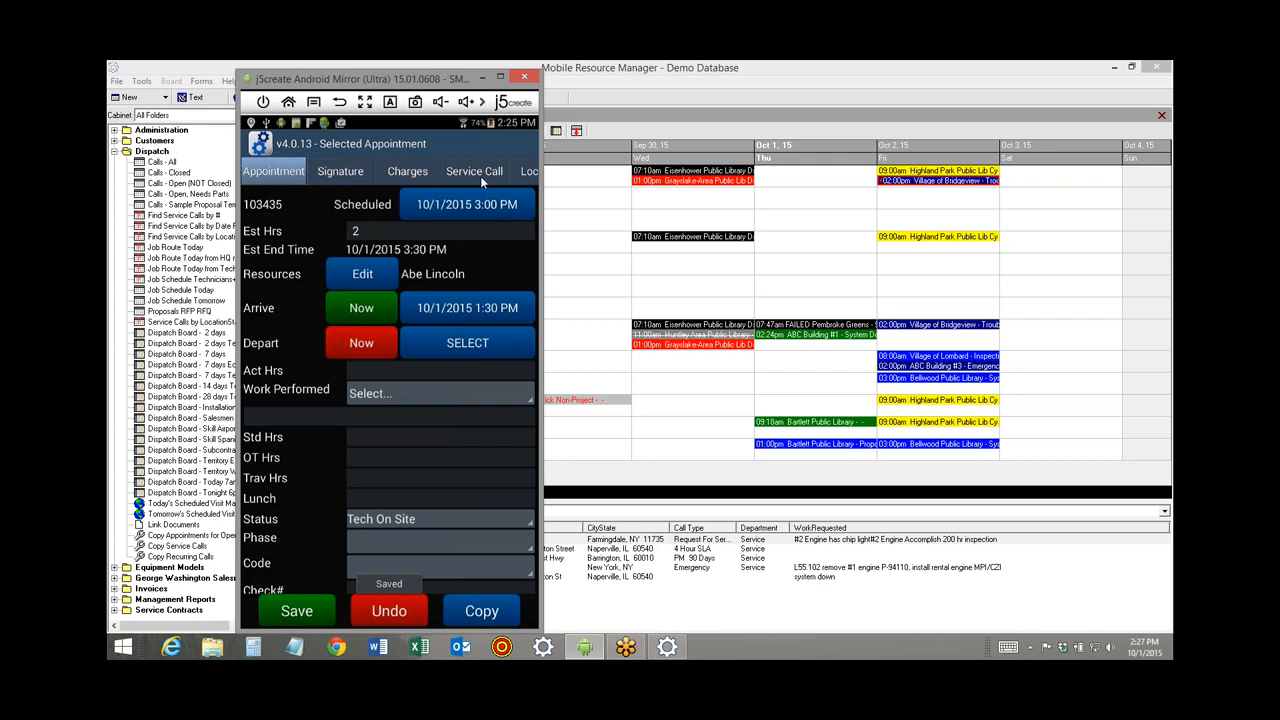
Show the location's equipment list and open the Control Panel GE EST3 entry.
{"action": "left_click_drag", "start_coordinate": [485, 173], "coordinate": [319, 173]}
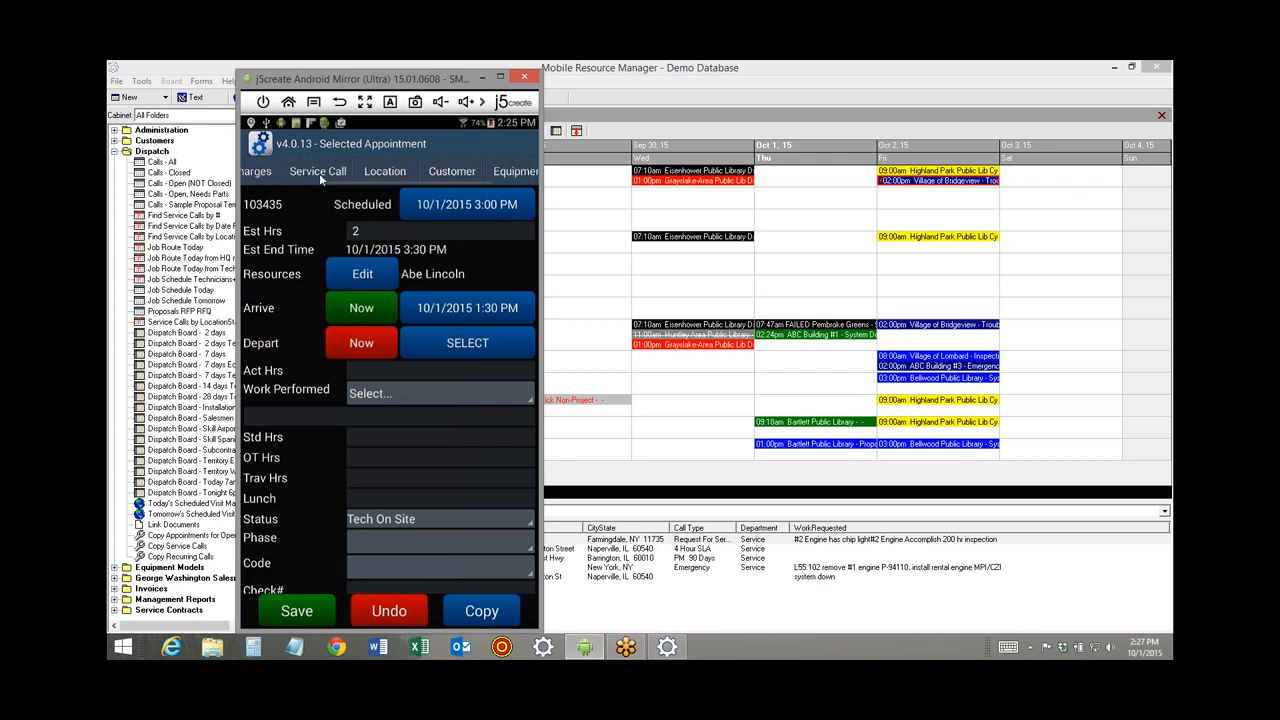
{"action": "left_click", "coordinate": [515, 173]}
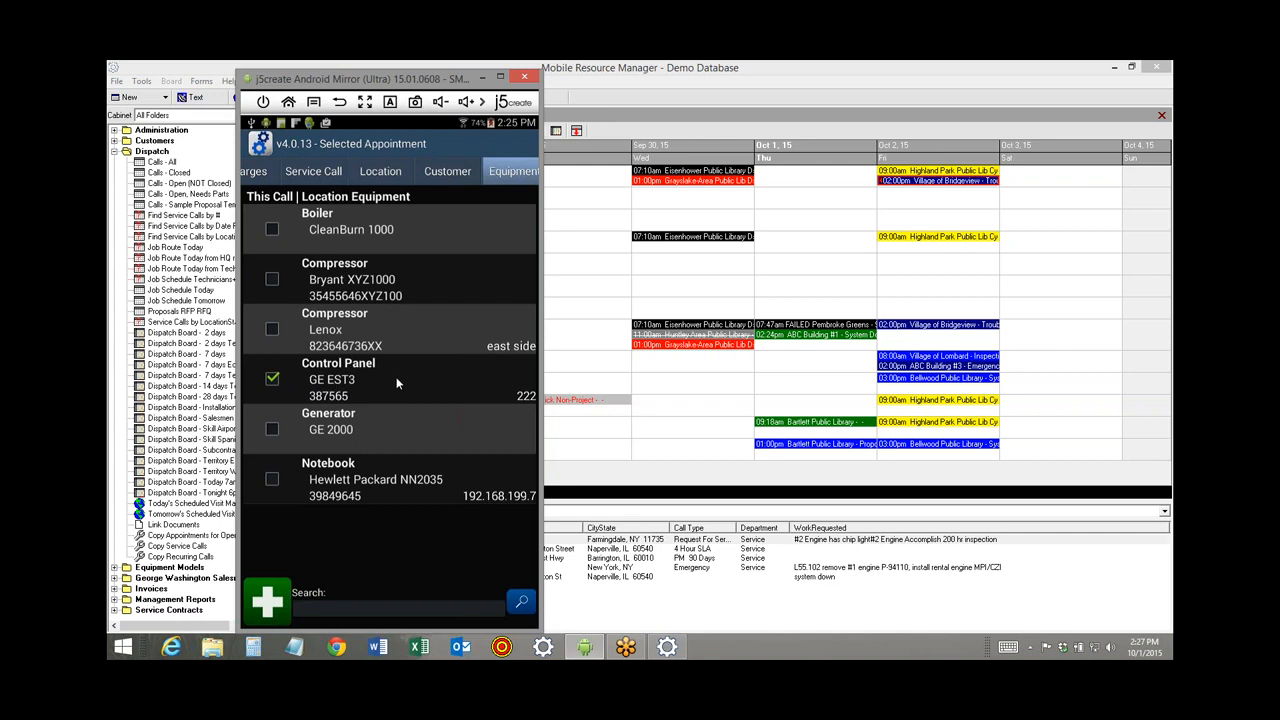
{"action": "left_click", "coordinate": [340, 380]}
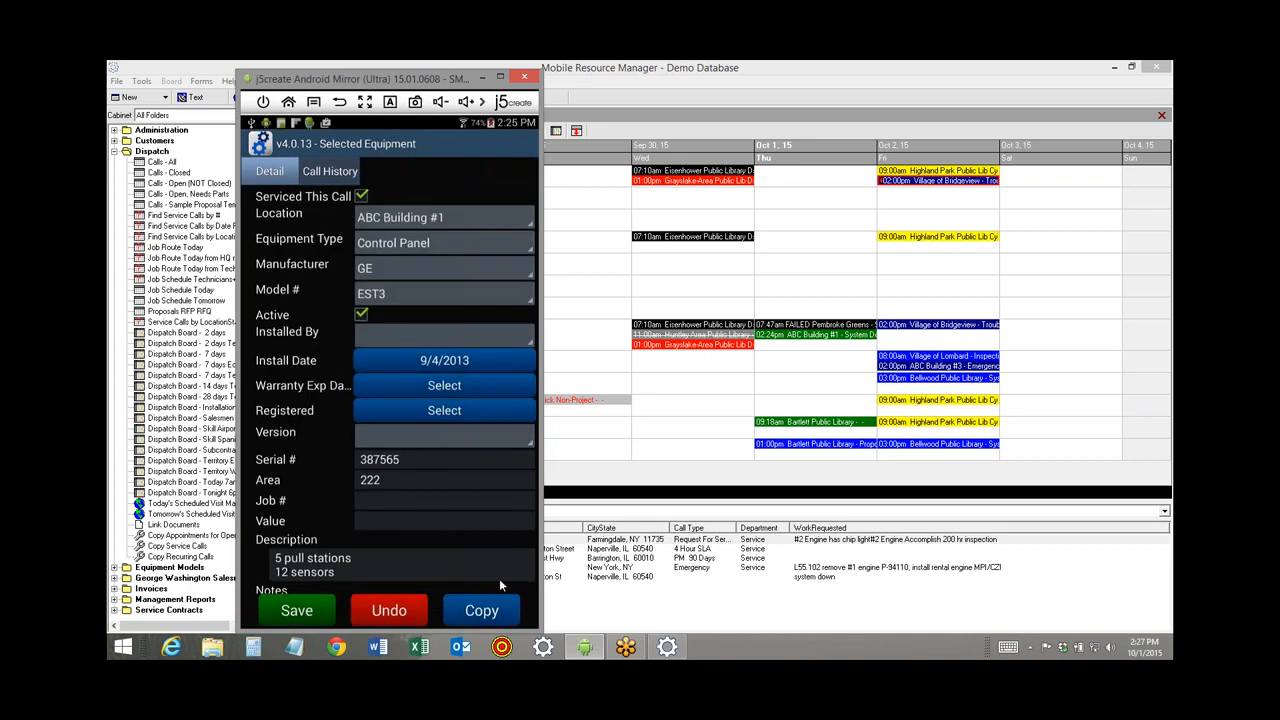
Change the panel's Area from 222 to 333, append AAWQ23 to the serial, and save.
{"action": "left_click", "coordinate": [387, 480]}
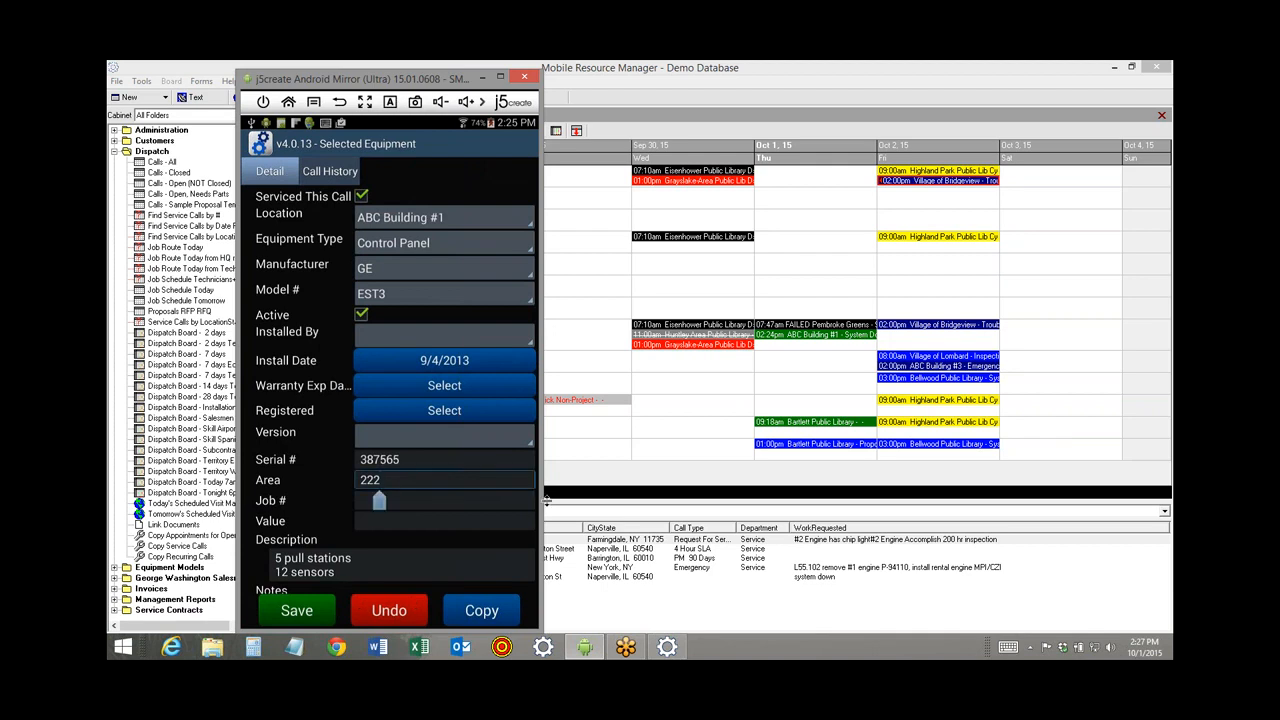
{"action": "key", "text": "BackSpace"}
{"action": "key", "text": "BackSpace"}
{"action": "key", "text": "BackSpace"}
{"action": "type", "text": "333"}
{"action": "left_click", "coordinate": [439, 459]}
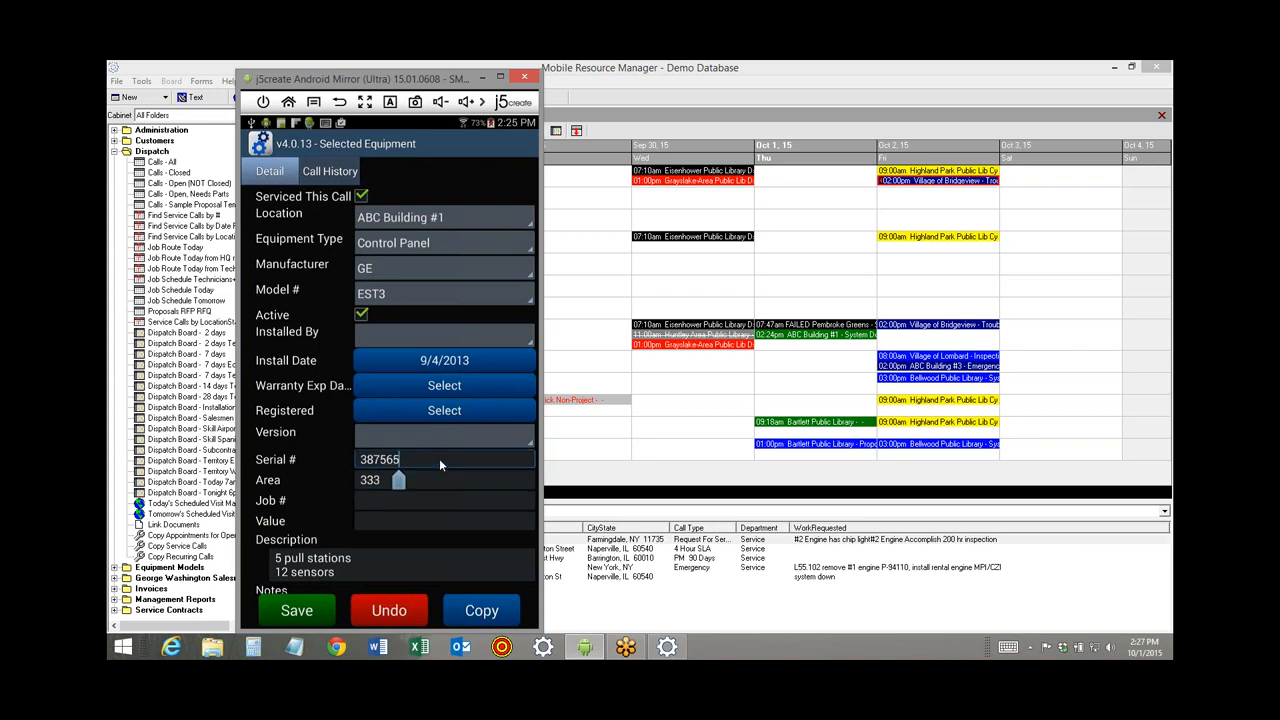
{"action": "type", "text": "AAWQ23"}
{"action": "left_click", "coordinate": [309, 616]}
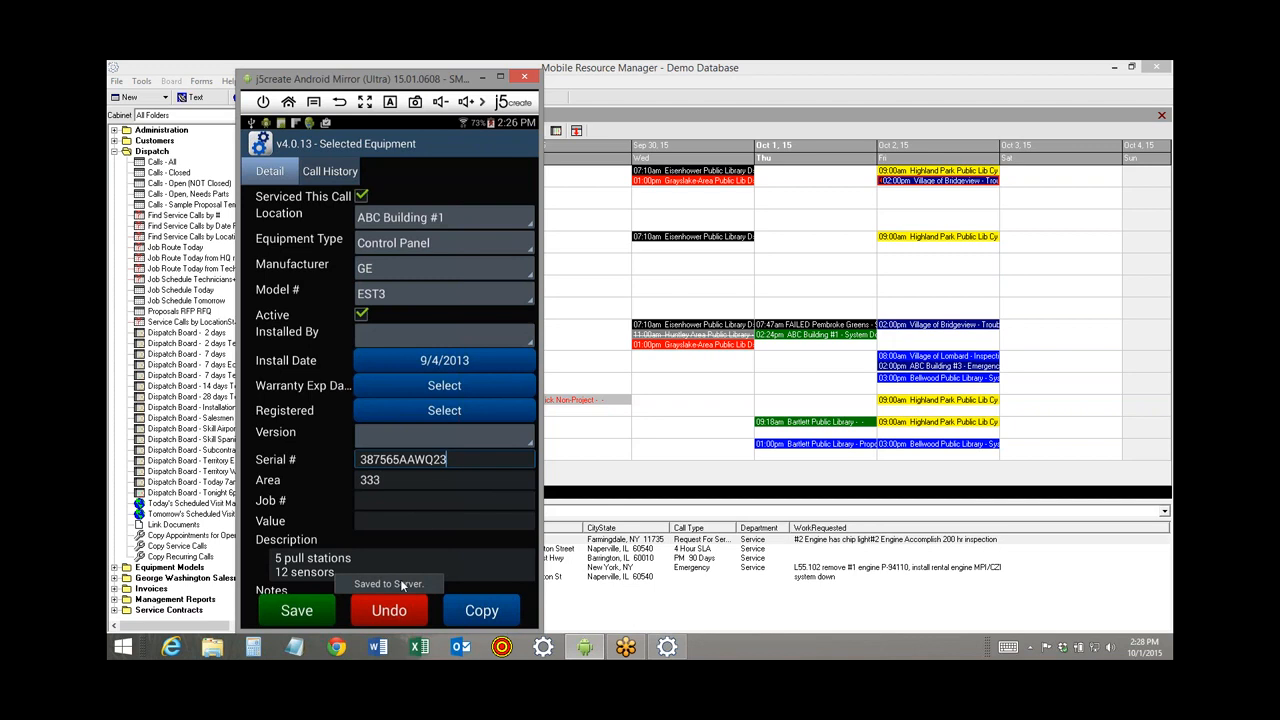
Refresh the desktop dispatch board to show call 103435's 01:30pm arrival.
{"action": "double_click", "coordinate": [791, 341]}
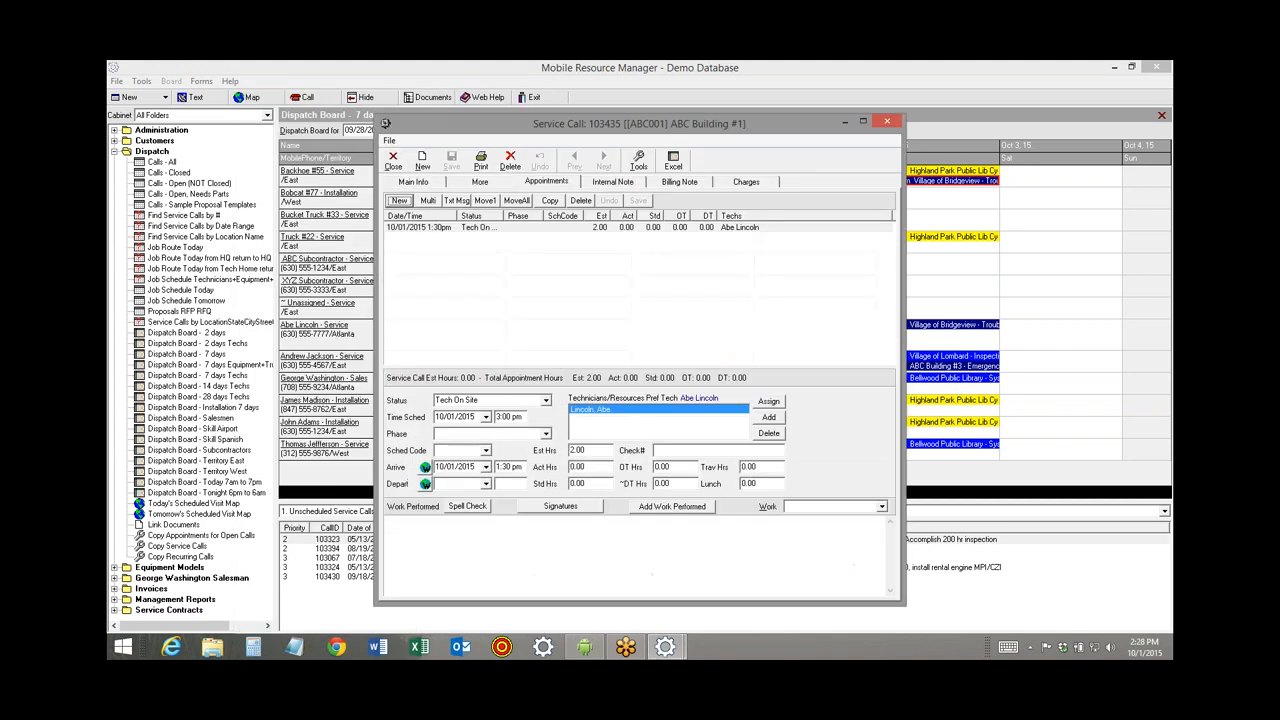
{"action": "left_click", "coordinate": [396, 160]}
{"action": "left_click", "coordinate": [437, 131]}
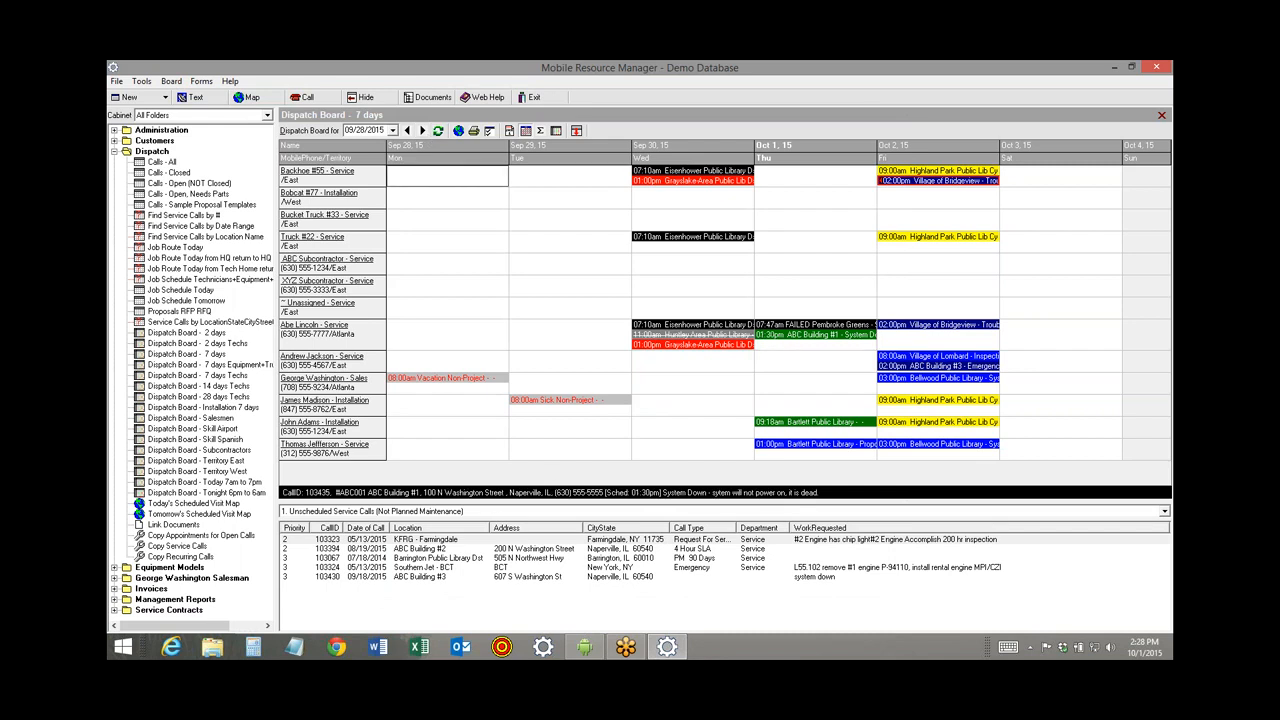
Check the ABC Building #1 control panel record shows Area 333 and serial 387565AAWQ23, then close all windows.
{"action": "double_click", "coordinate": [795, 340]}
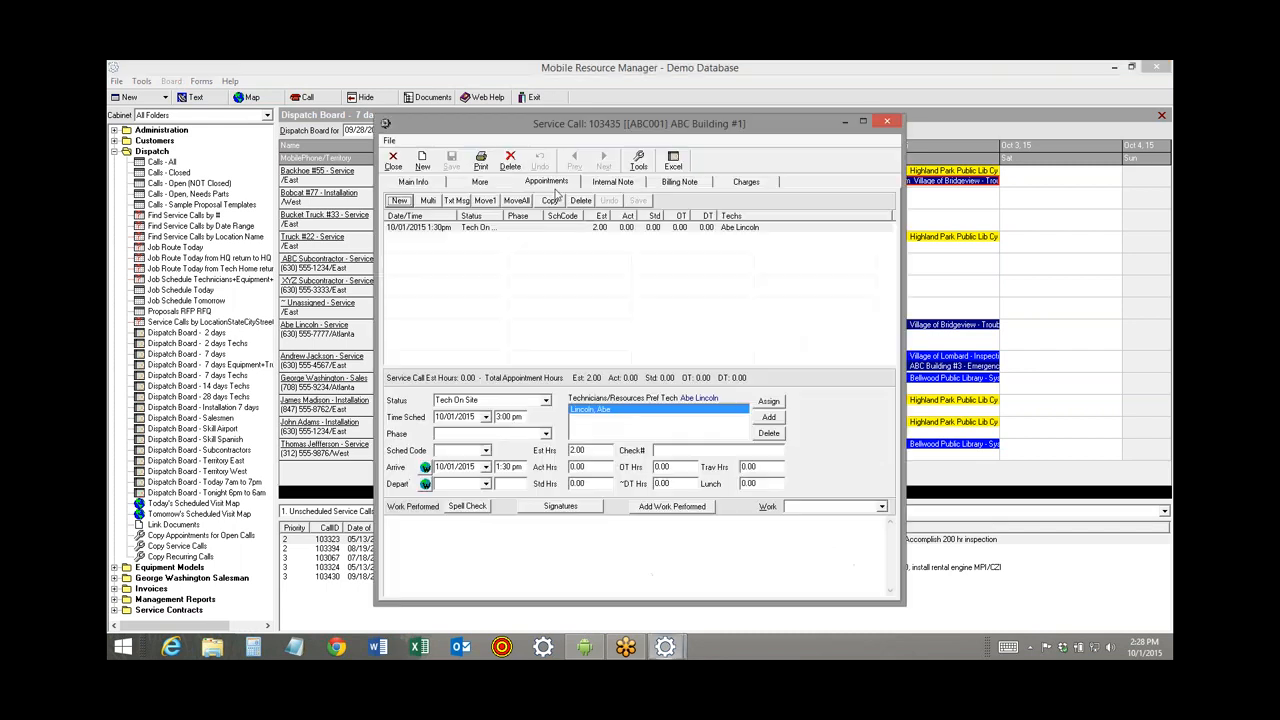
{"action": "left_click", "coordinate": [438, 186]}
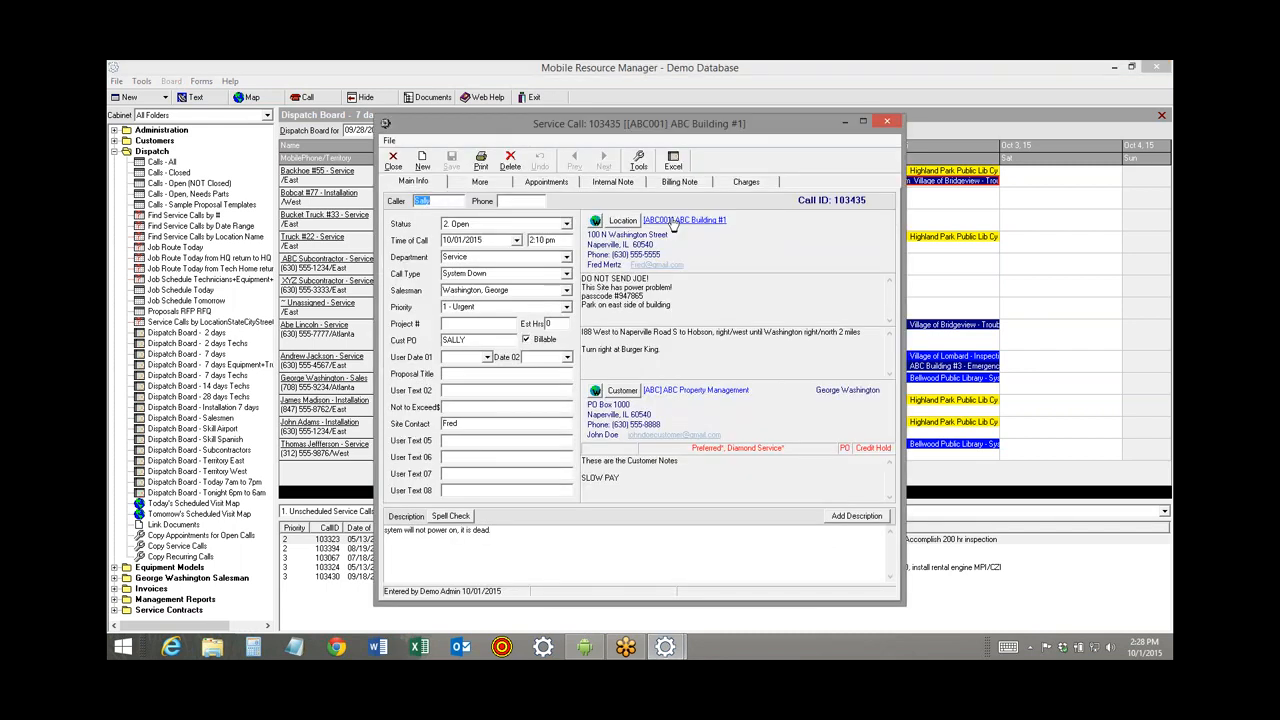
{"action": "left_click", "coordinate": [668, 224]}
{"action": "left_click", "coordinate": [530, 185]}
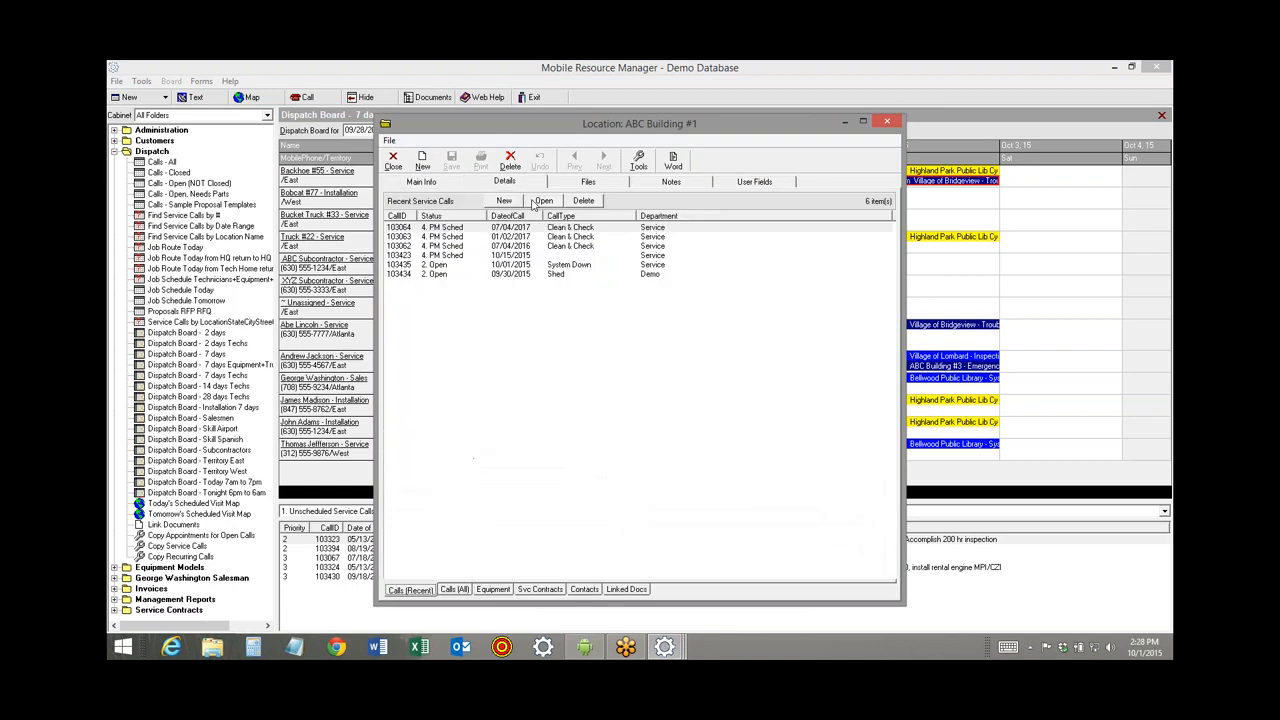
{"action": "left_click", "coordinate": [495, 589]}
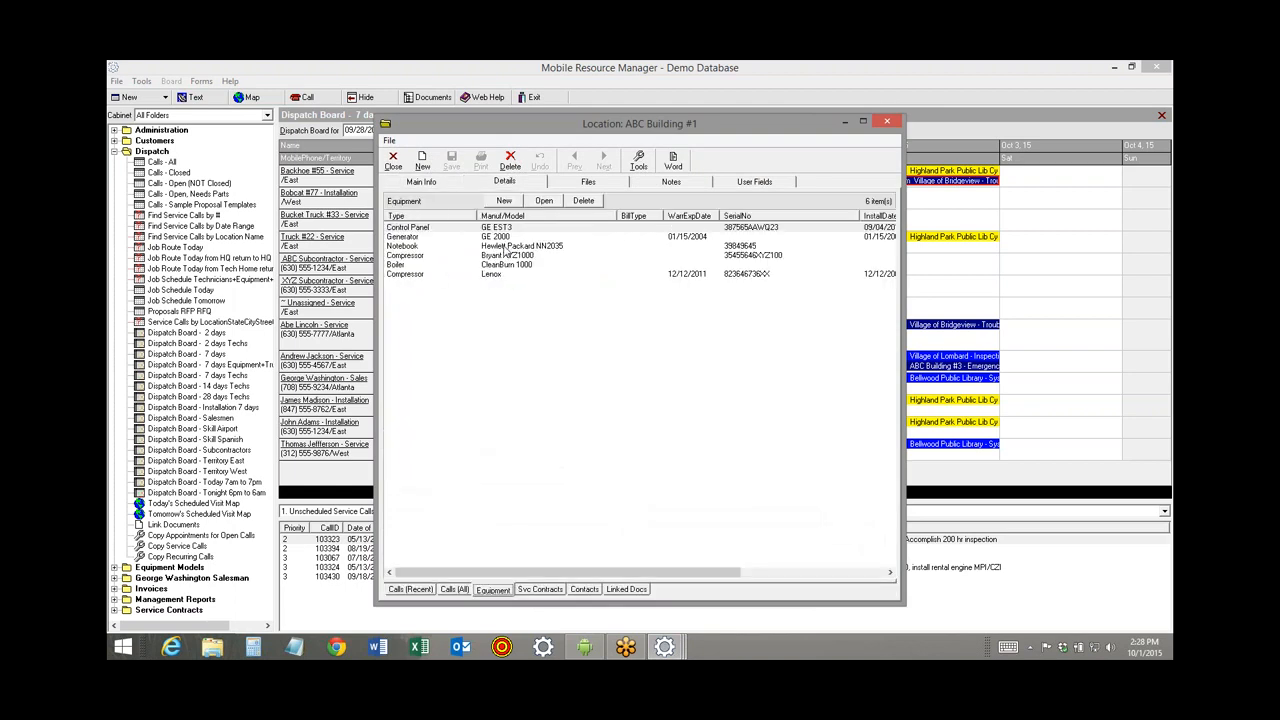
{"action": "left_click", "coordinate": [505, 230]}
{"action": "double_click", "coordinate": [505, 230]}
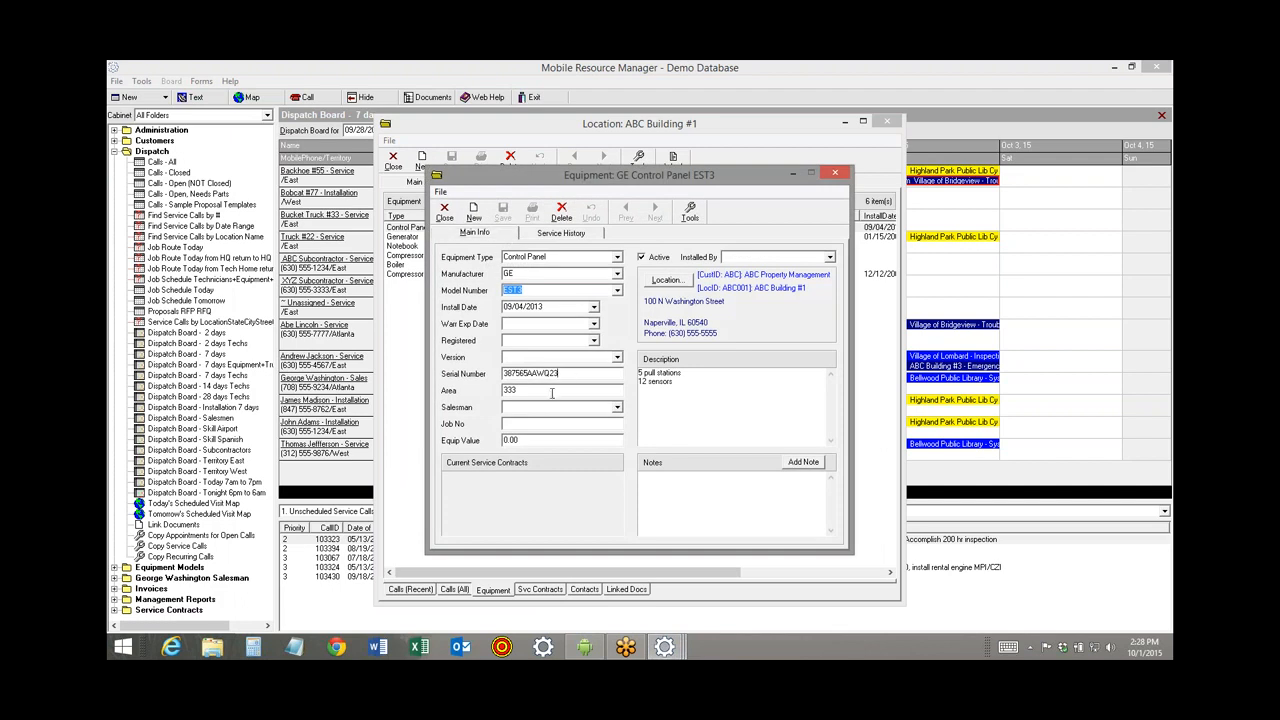
{"action": "left_click", "coordinate": [445, 212]}
{"action": "left_click", "coordinate": [393, 162]}
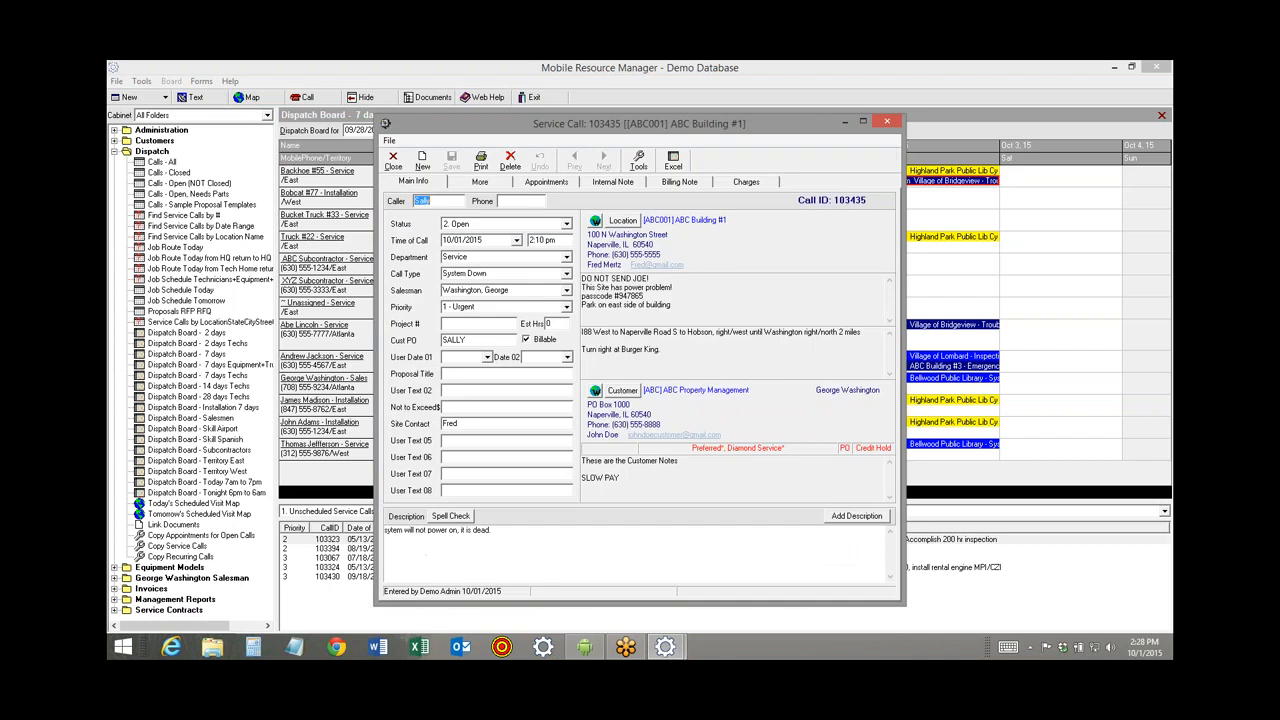
{"action": "left_click", "coordinate": [393, 162]}
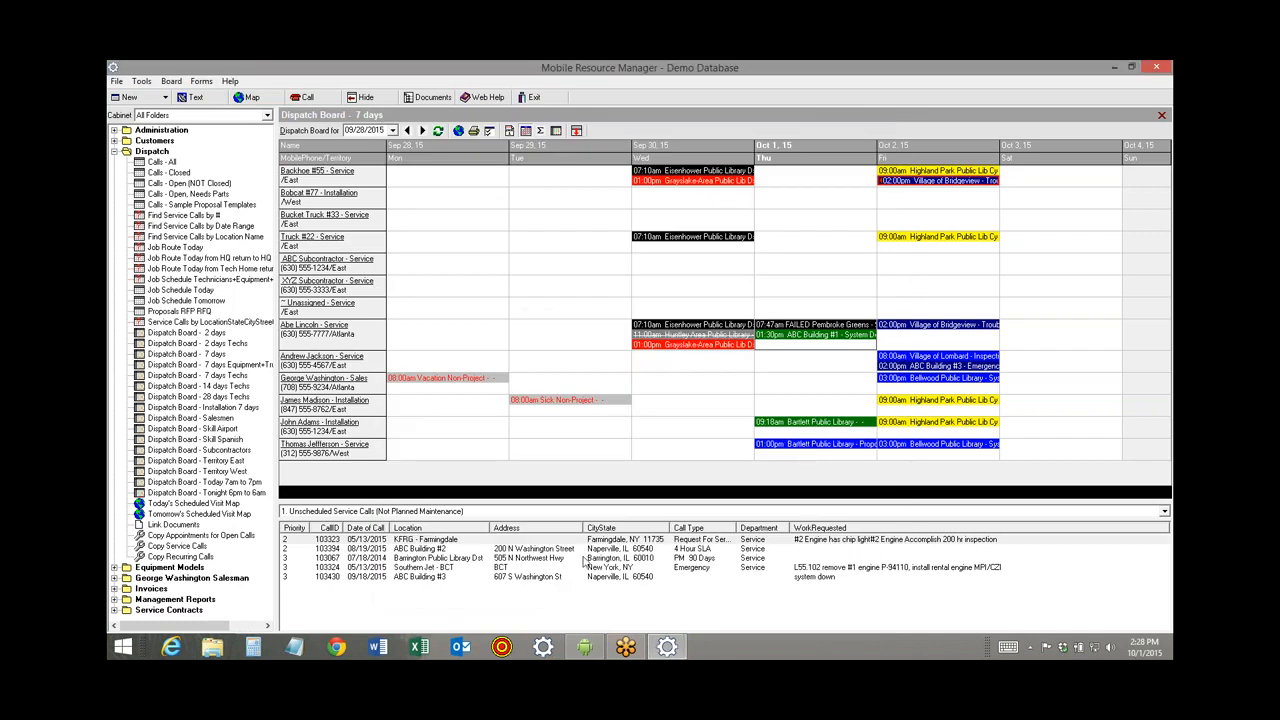
On the phone, re-save the control panel record and return to the equipment list.
{"action": "left_click", "coordinate": [590, 649]}
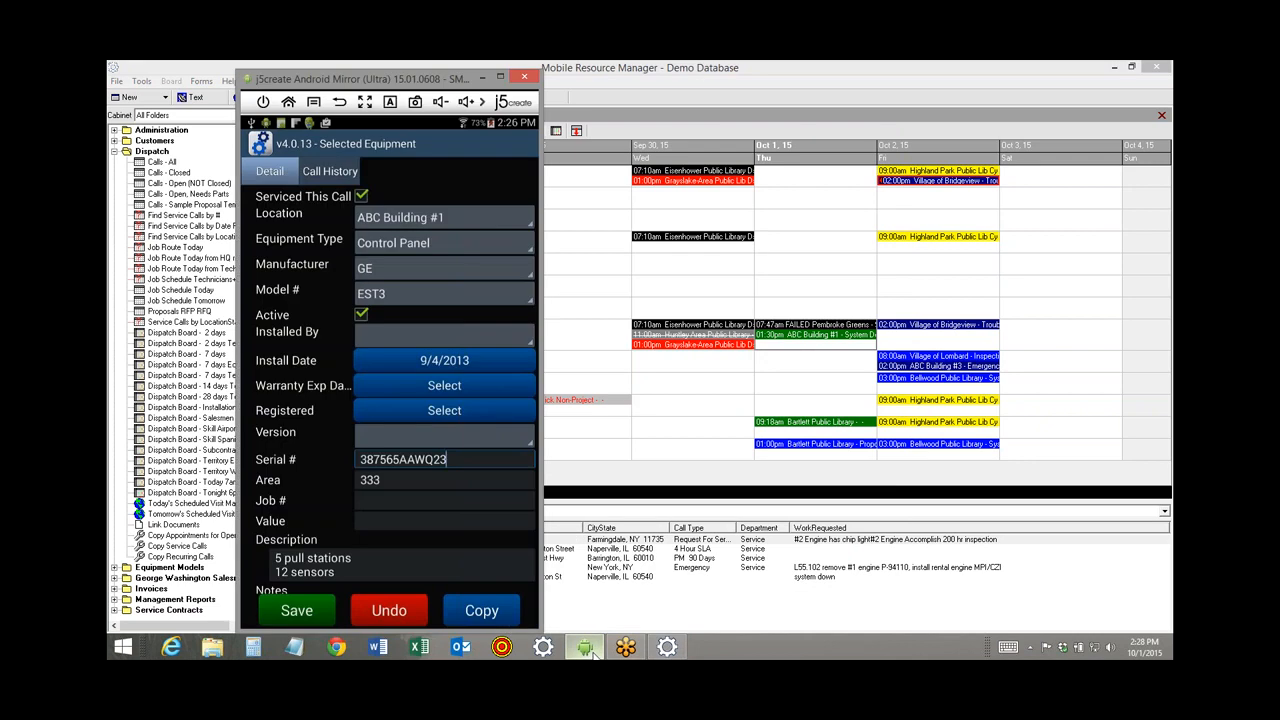
{"action": "left_click", "coordinate": [320, 614]}
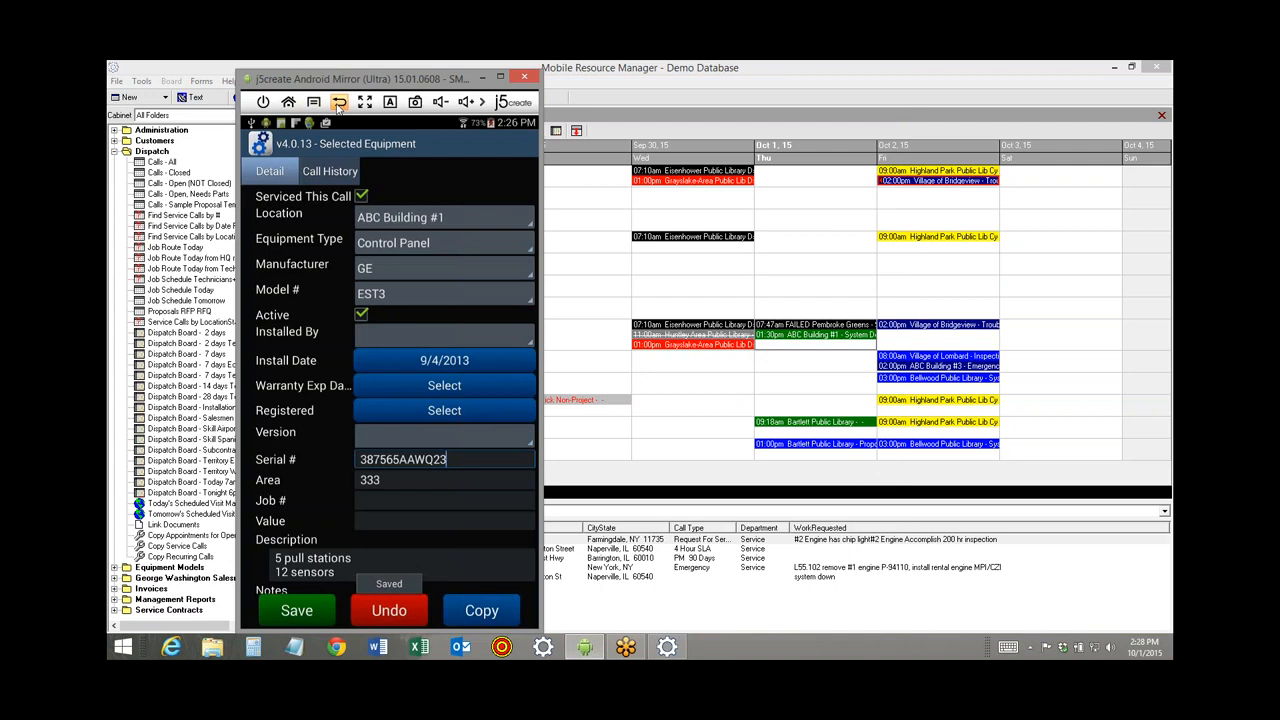
{"action": "left_click", "coordinate": [339, 102]}
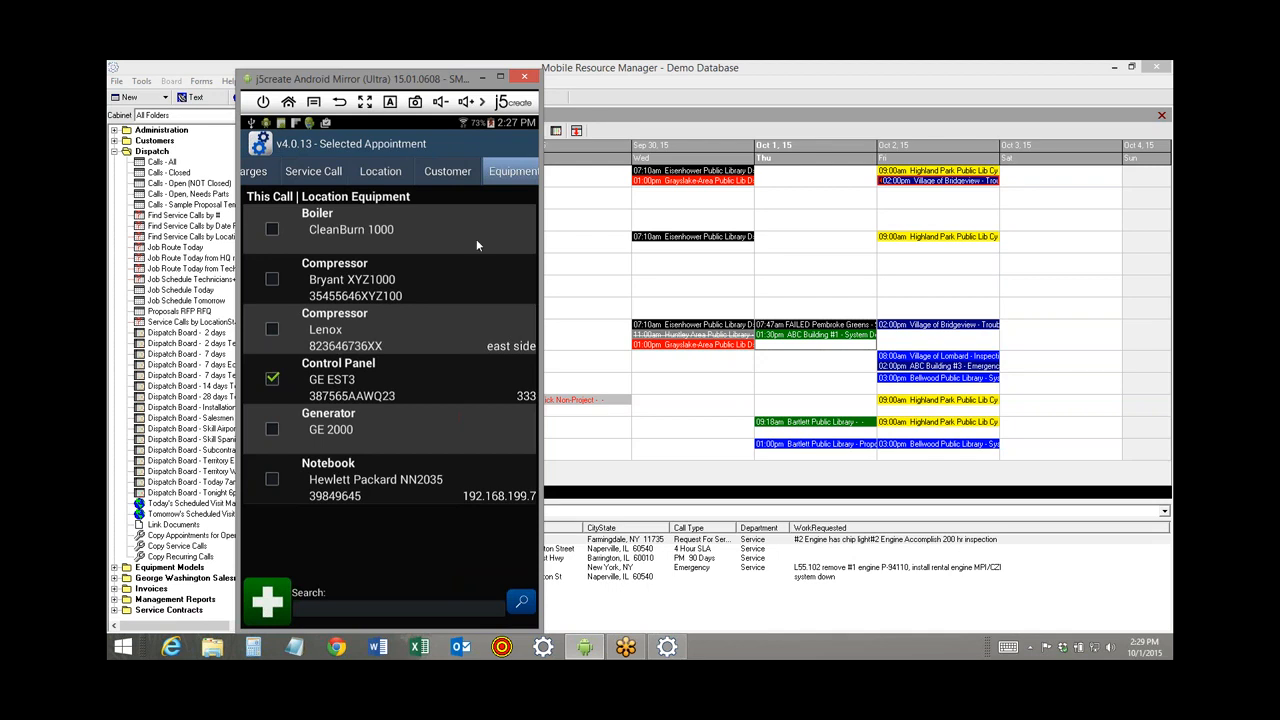
{"action": "left_click", "coordinate": [503, 178]}
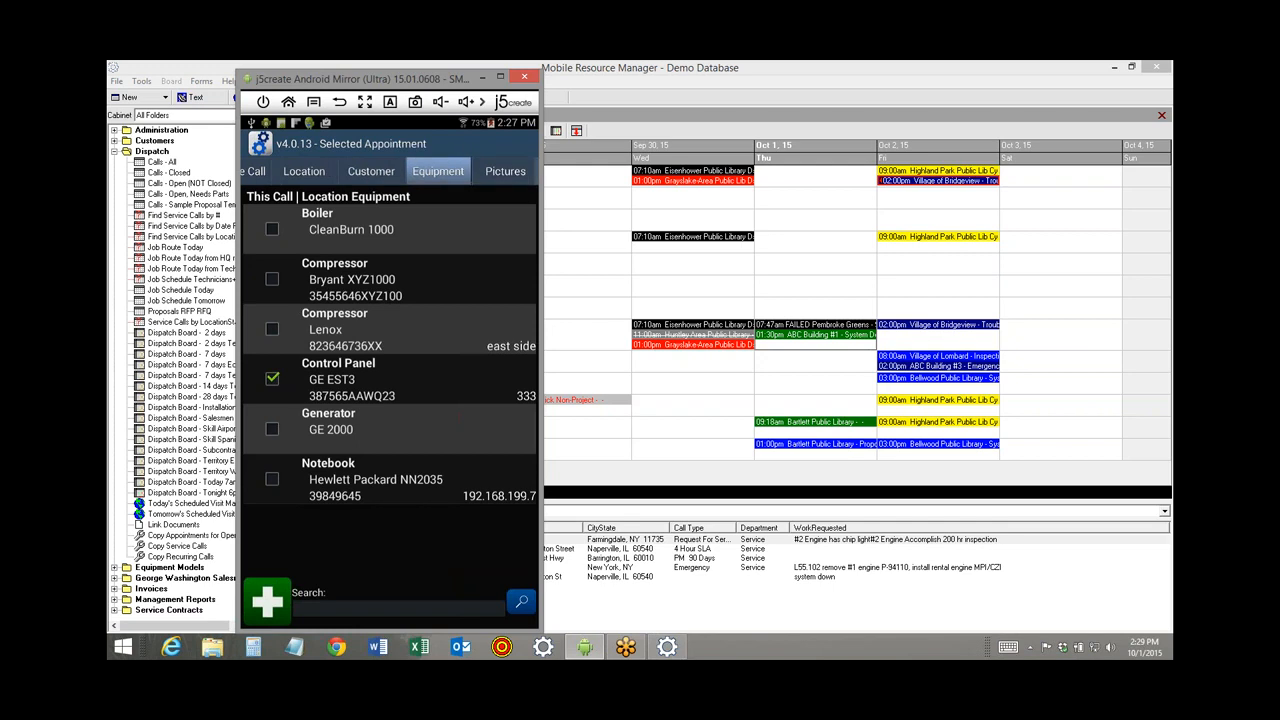
Take a new photo for call 103435 and confirm the JPEG appears in the Dropbox folder.
{"action": "left_click", "coordinate": [506, 174]}
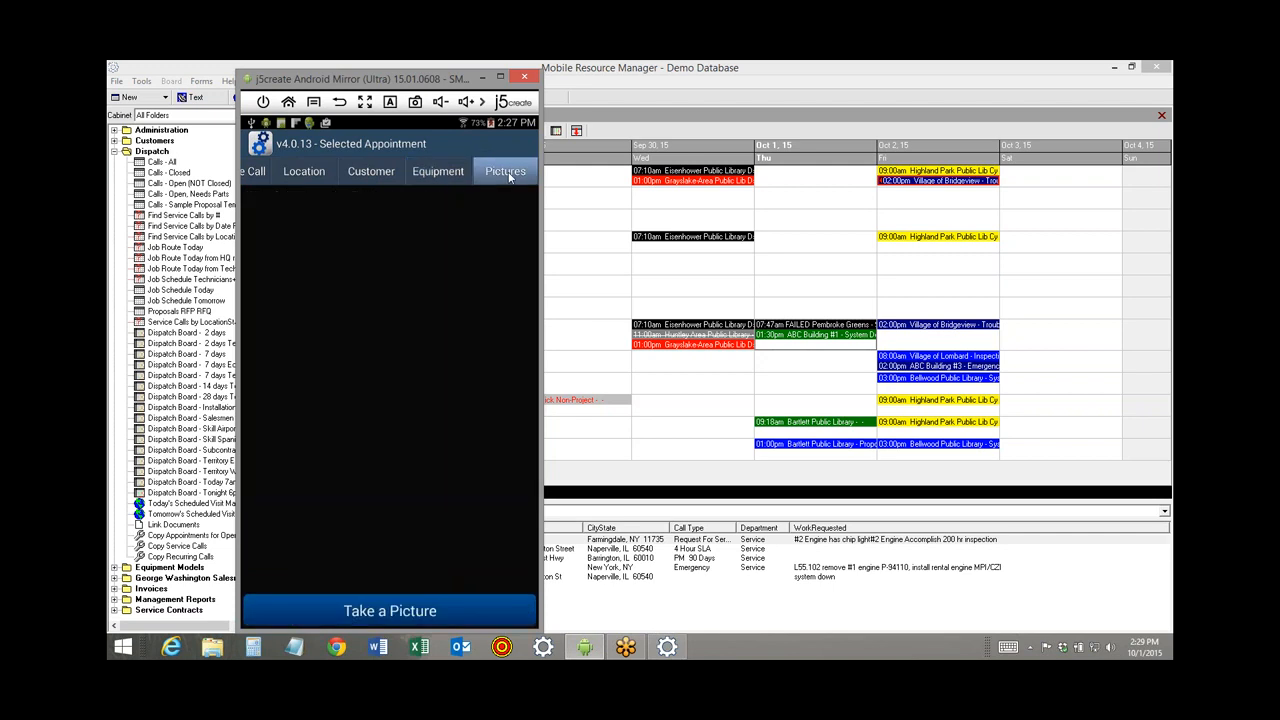
{"action": "left_click", "coordinate": [391, 610]}
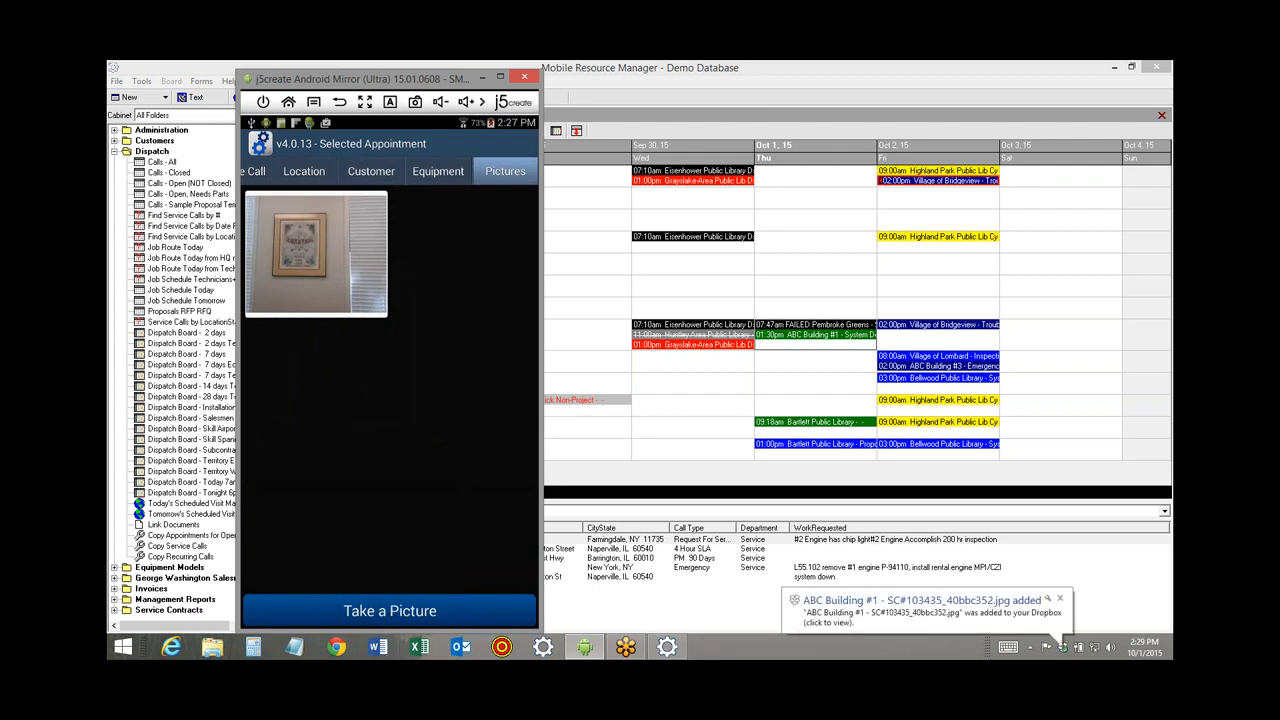
{"action": "left_click", "coordinate": [933, 605]}
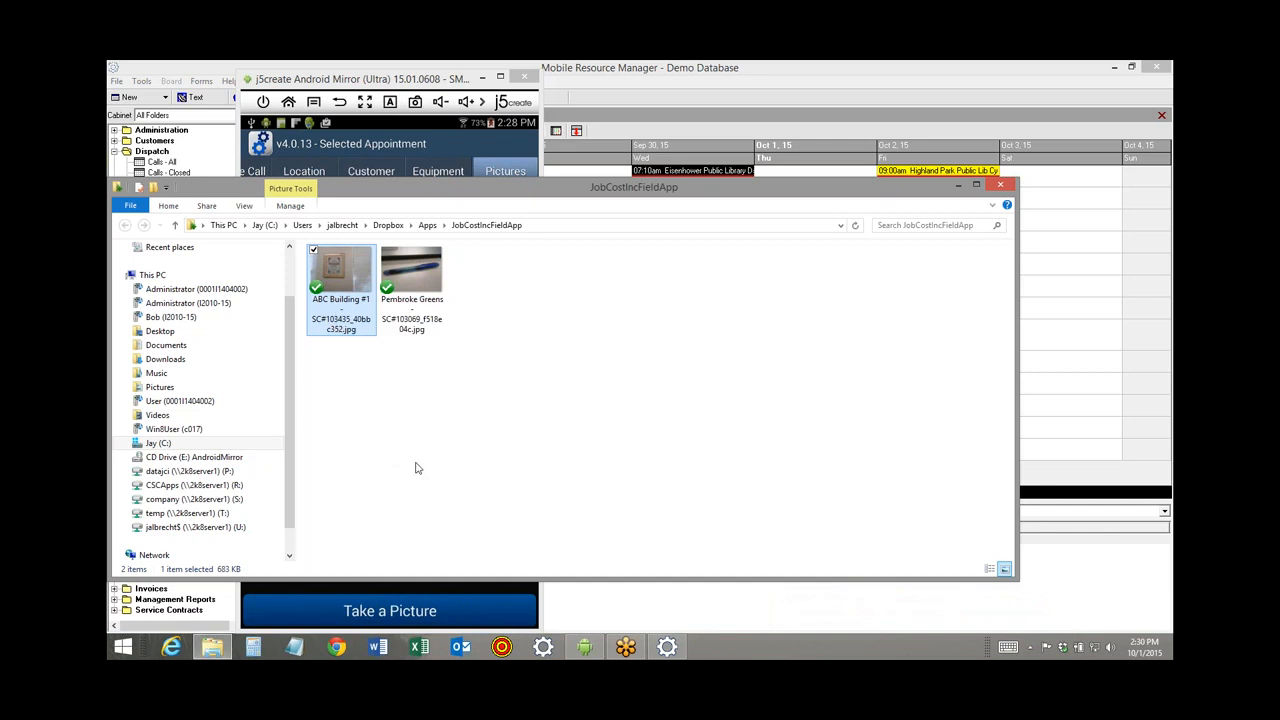
{"action": "left_click", "coordinate": [999, 186]}
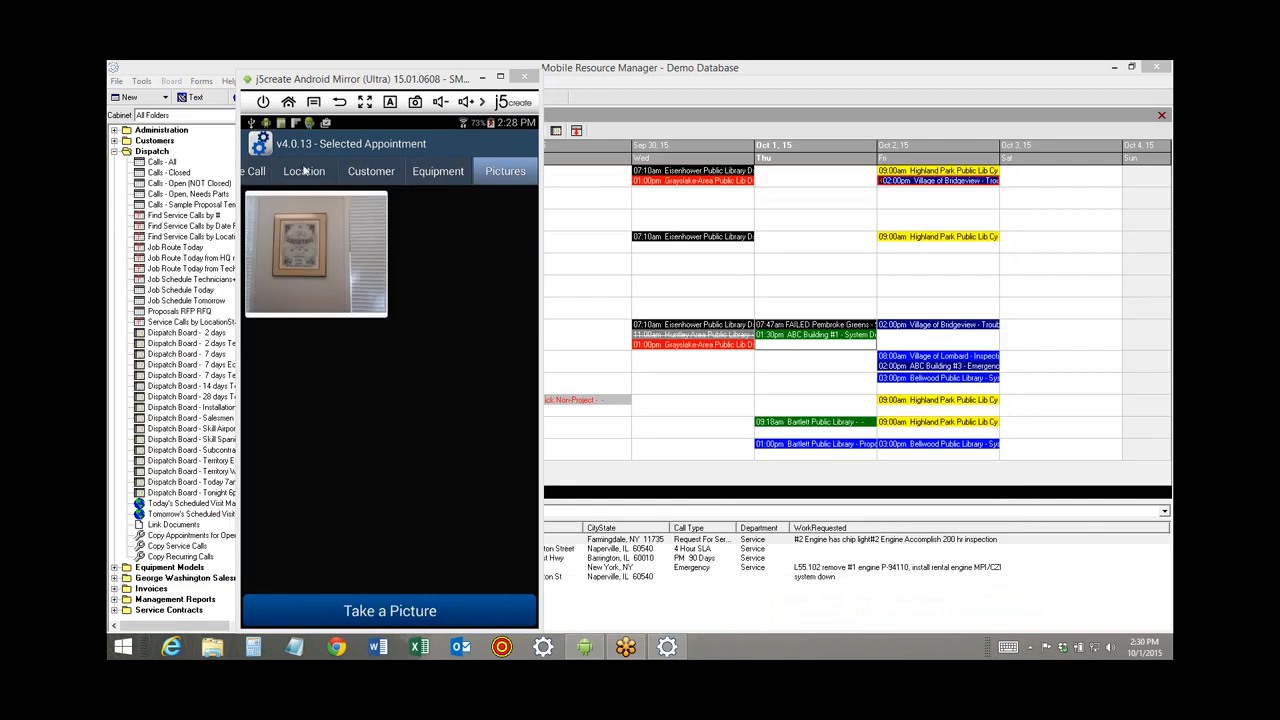
Change the MATERIAL charge's unit price from 777 to 555, save, and return to the charges list.
{"action": "left_click_drag", "start_coordinate": [303, 170], "coordinate": [513, 177]}
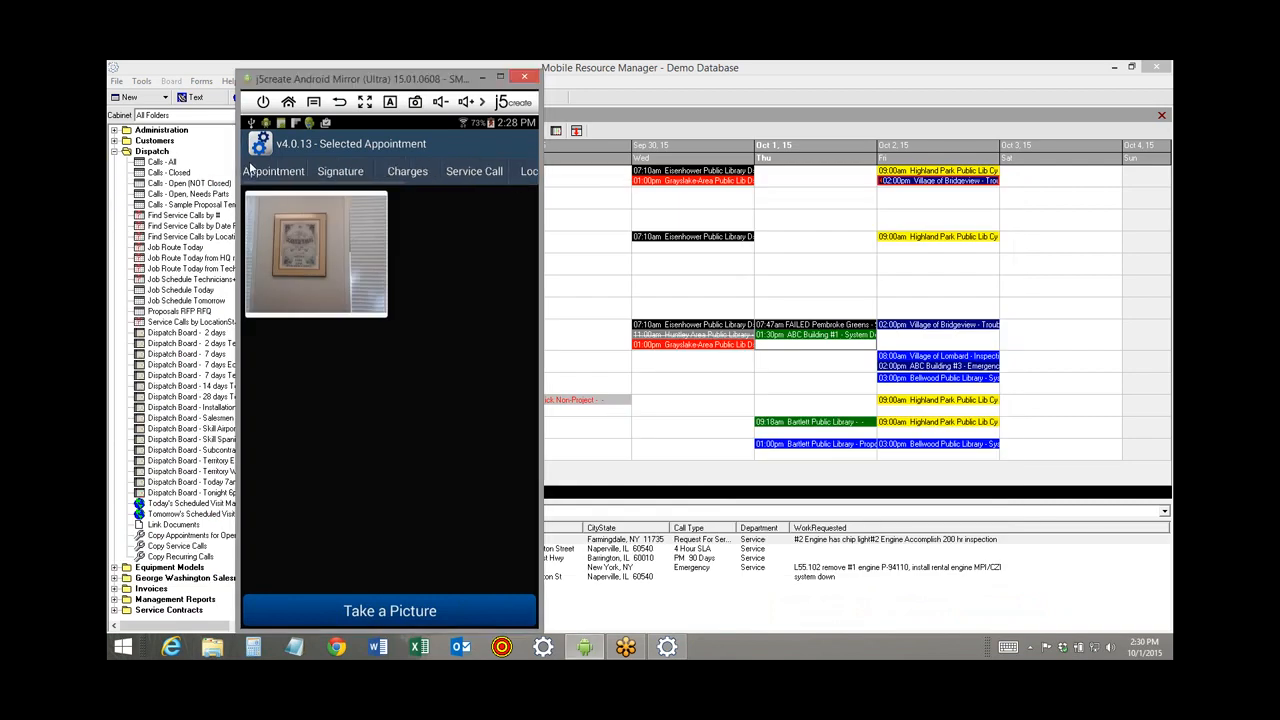
{"action": "left_click", "coordinate": [408, 172]}
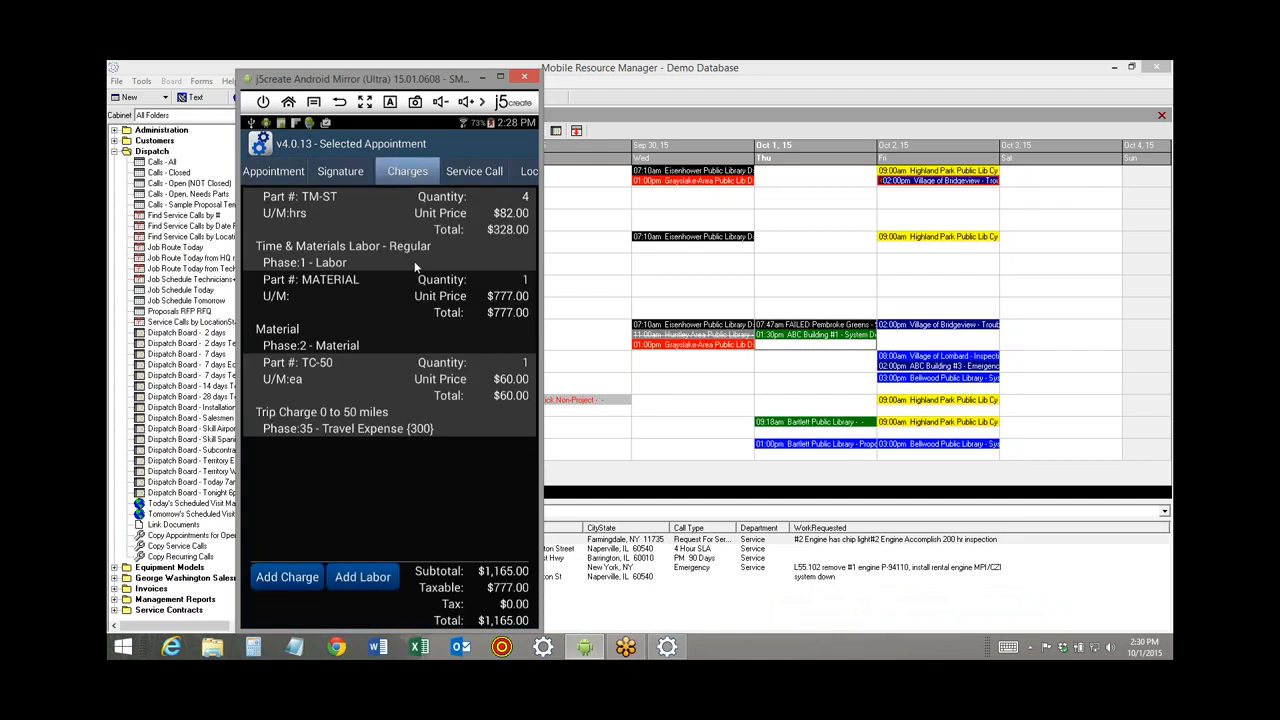
{"action": "left_click", "coordinate": [377, 313]}
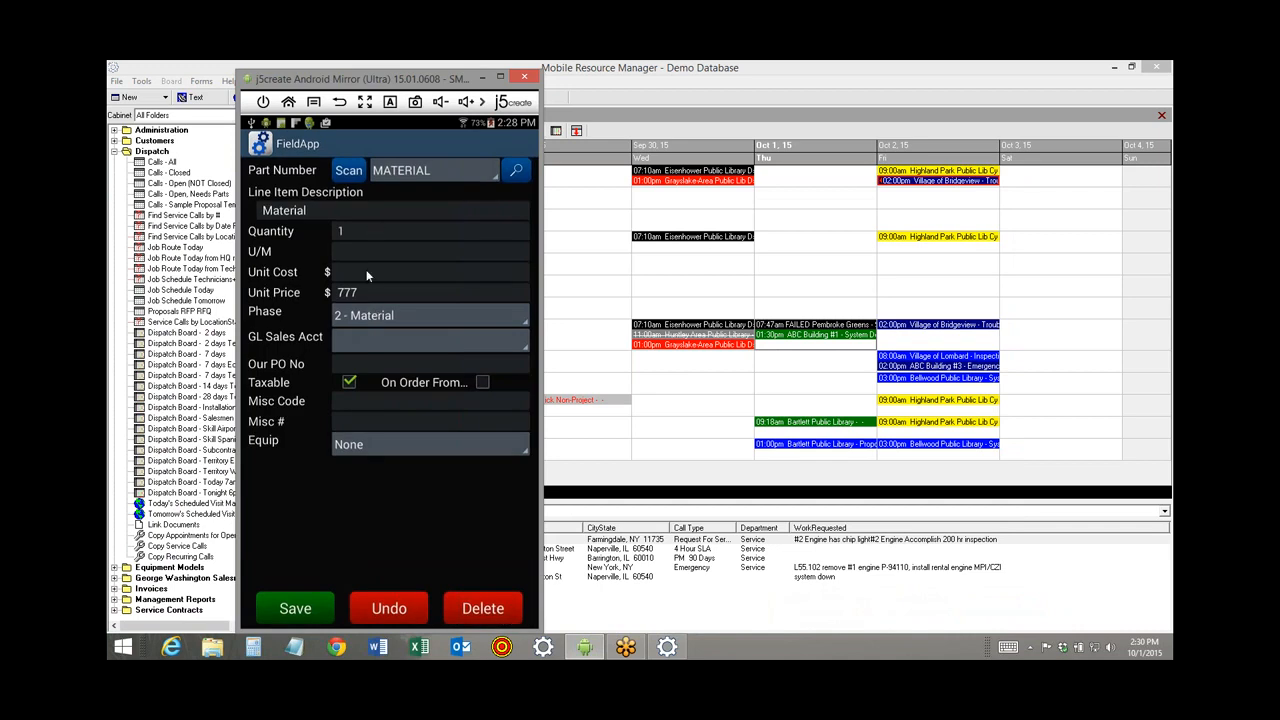
{"action": "left_click", "coordinate": [369, 294]}
{"action": "type", "text": "555"}
{"action": "left_click", "coordinate": [283, 611]}
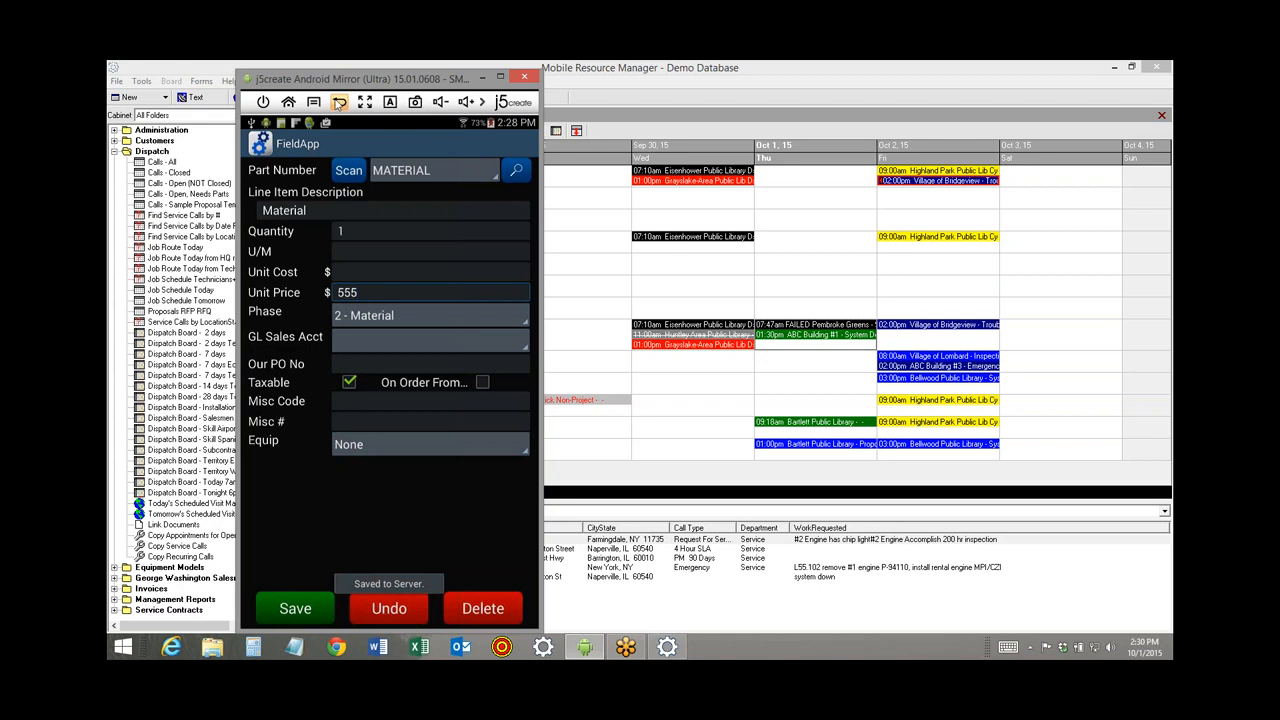
{"action": "left_click", "coordinate": [341, 105]}
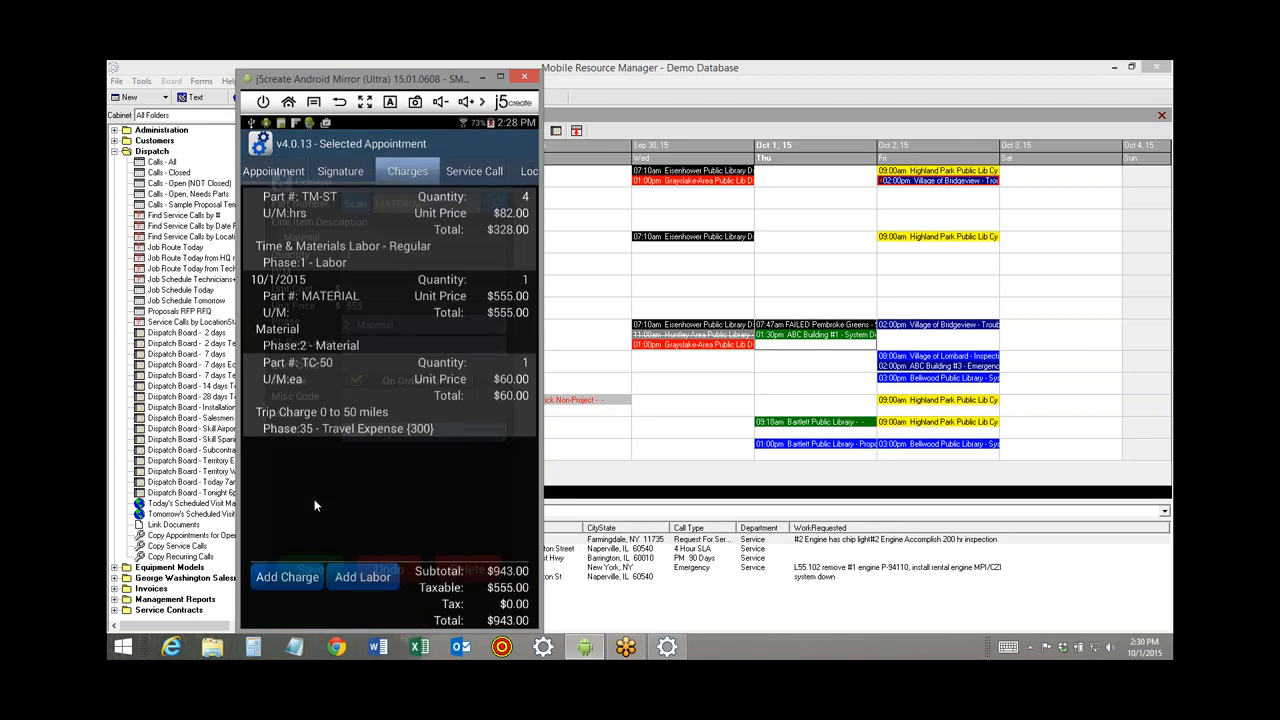
Add and save a DIGITALTHERM Digital Thermostat charge at $148.00 to the call.
{"action": "left_click", "coordinate": [313, 577]}
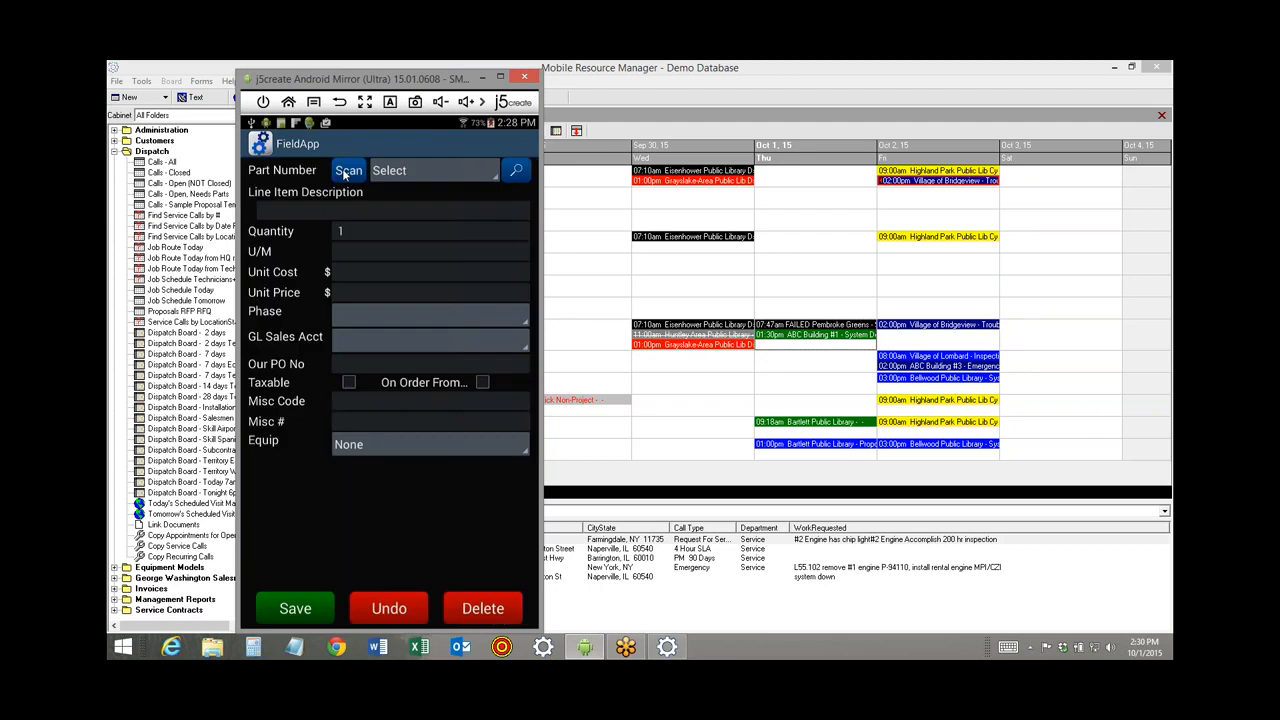
{"action": "left_click", "coordinate": [411, 171]}
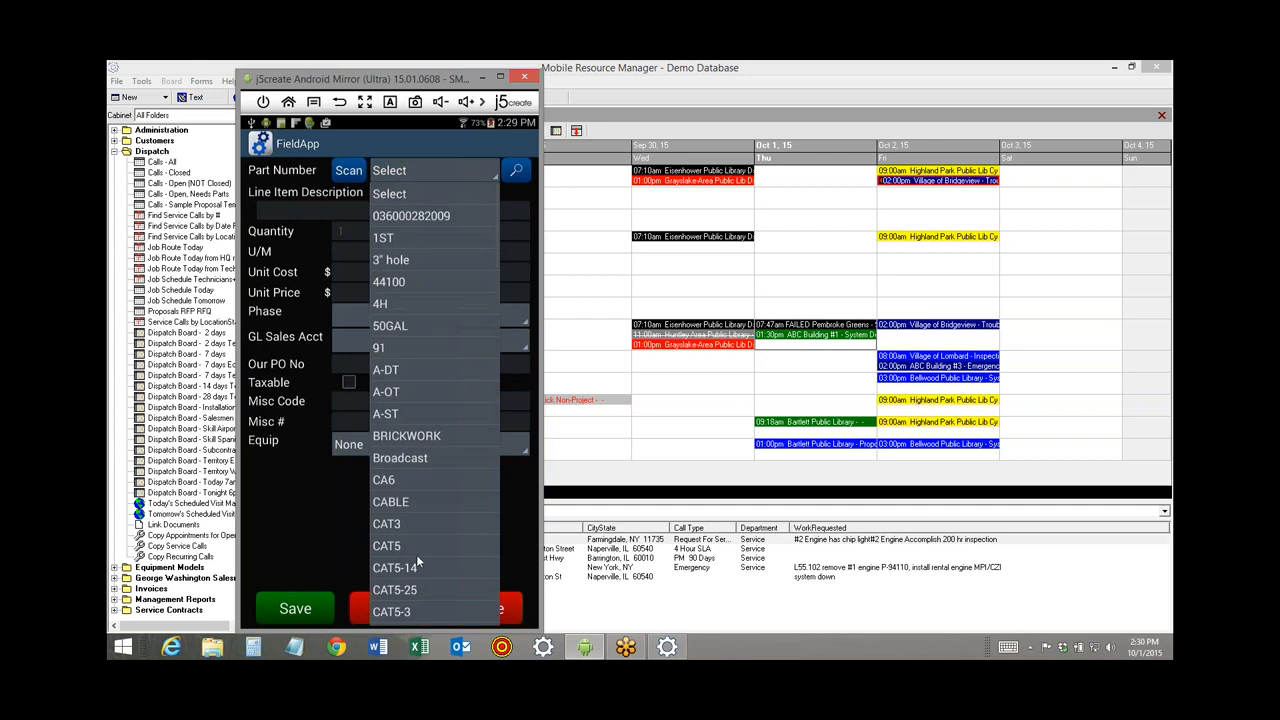
{"action": "left_click_drag", "start_coordinate": [416, 554], "coordinate": [428, 240]}
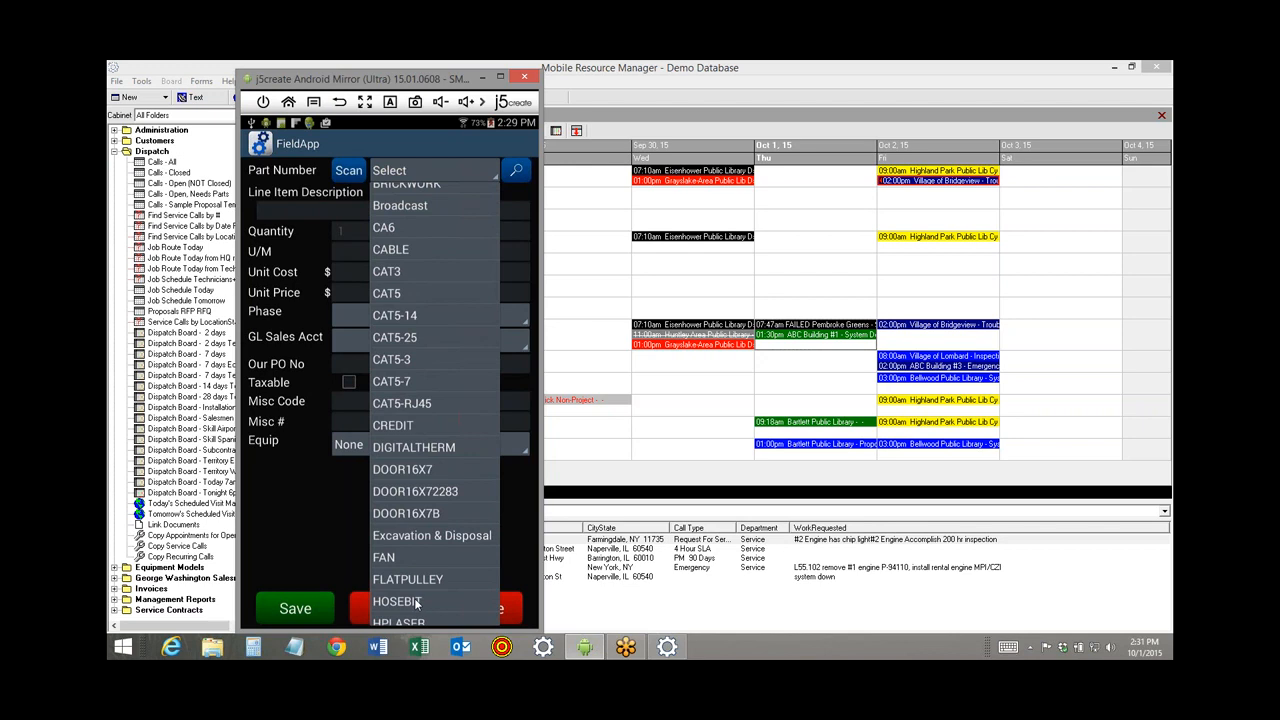
{"action": "left_click", "coordinate": [398, 447]}
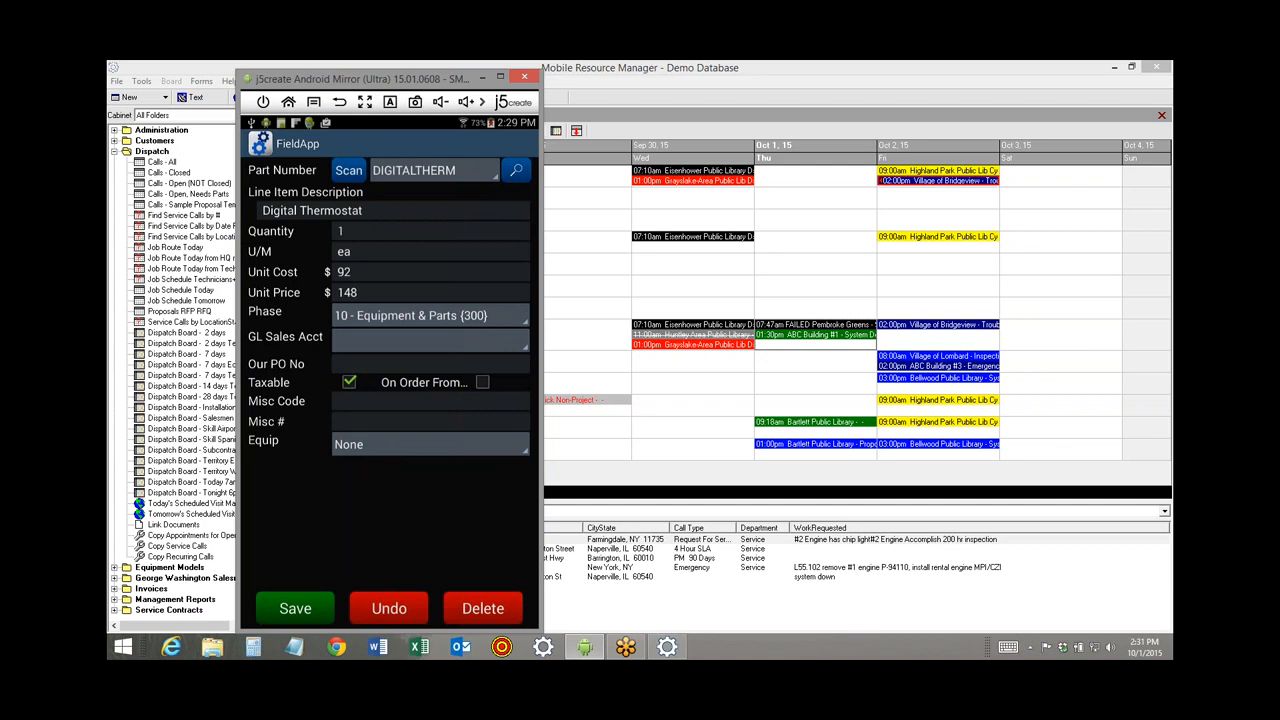
{"action": "left_click", "coordinate": [307, 618]}
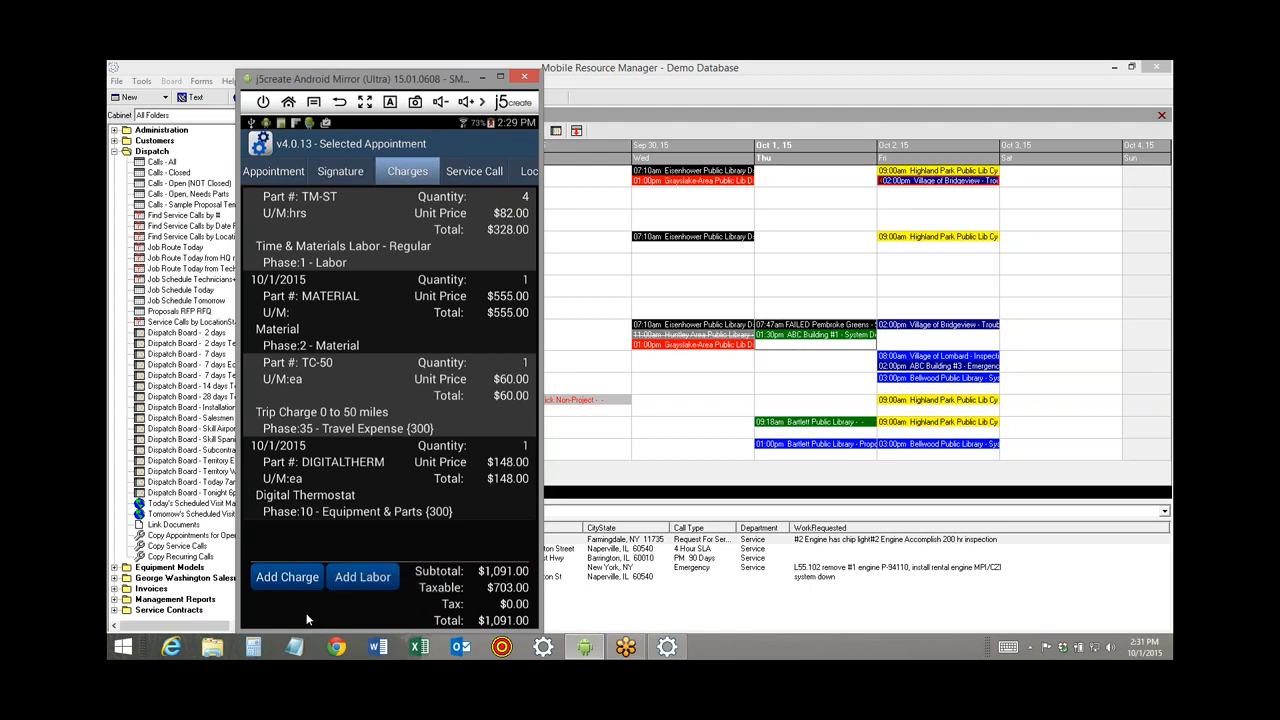
Record a 2:29 PM departure and set the work performed to replaced power supply.
{"action": "left_click", "coordinate": [268, 173]}
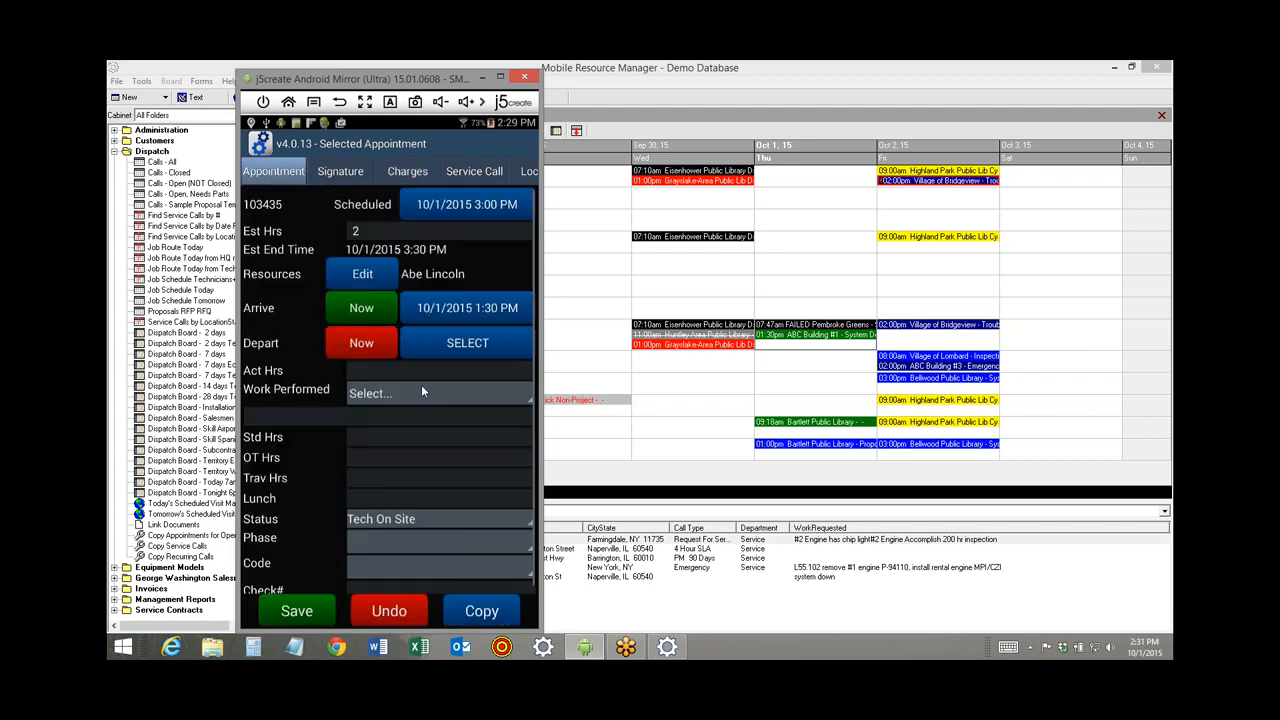
{"action": "left_click", "coordinate": [369, 348]}
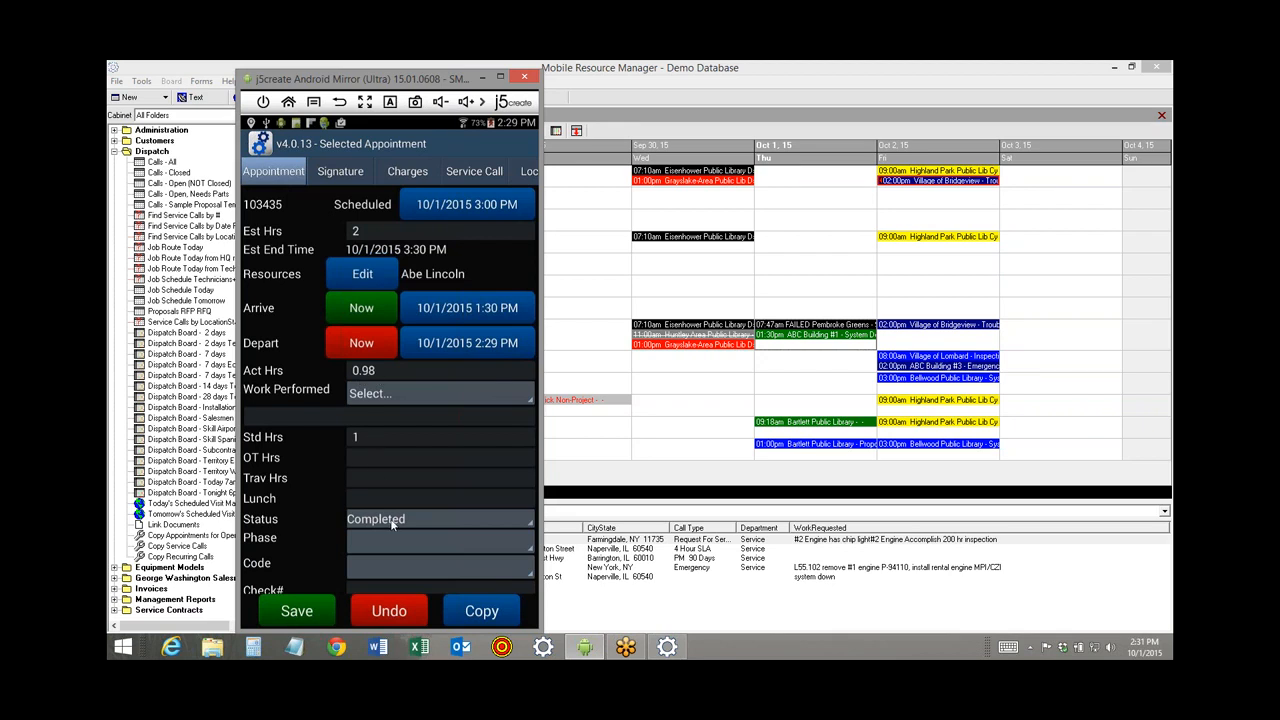
{"action": "left_click", "coordinate": [408, 394]}
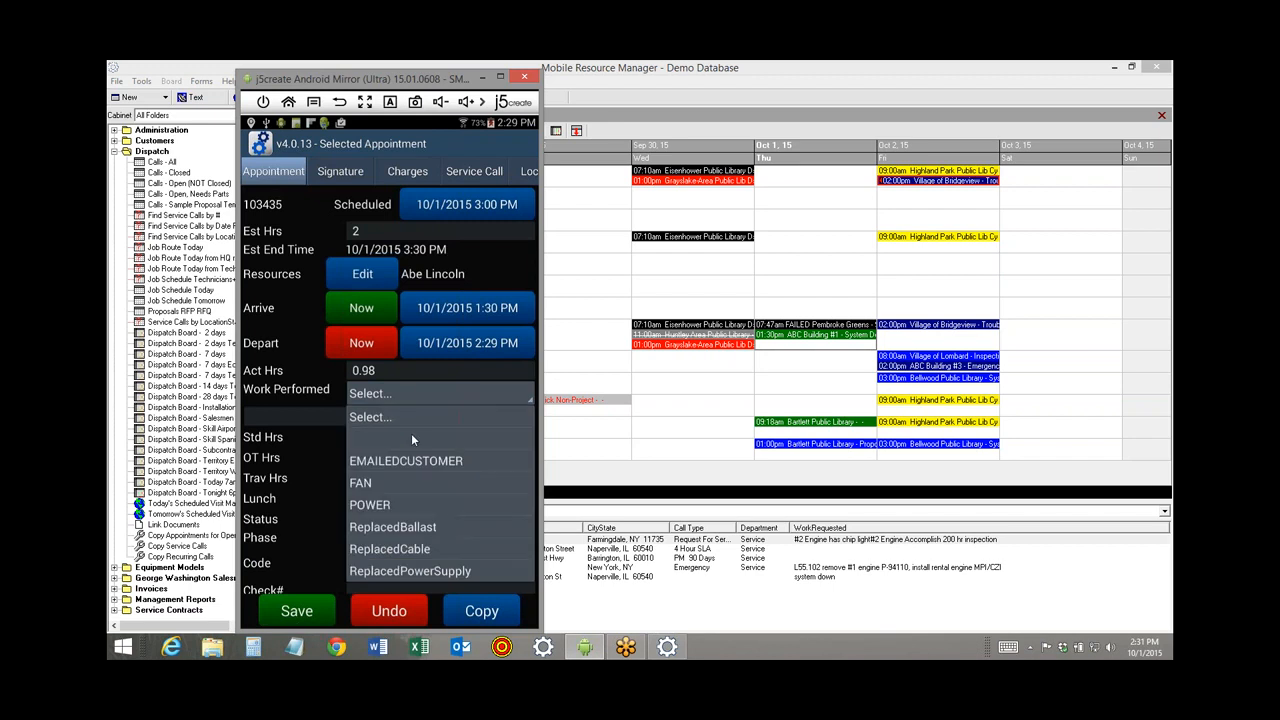
{"action": "left_click", "coordinate": [383, 568]}
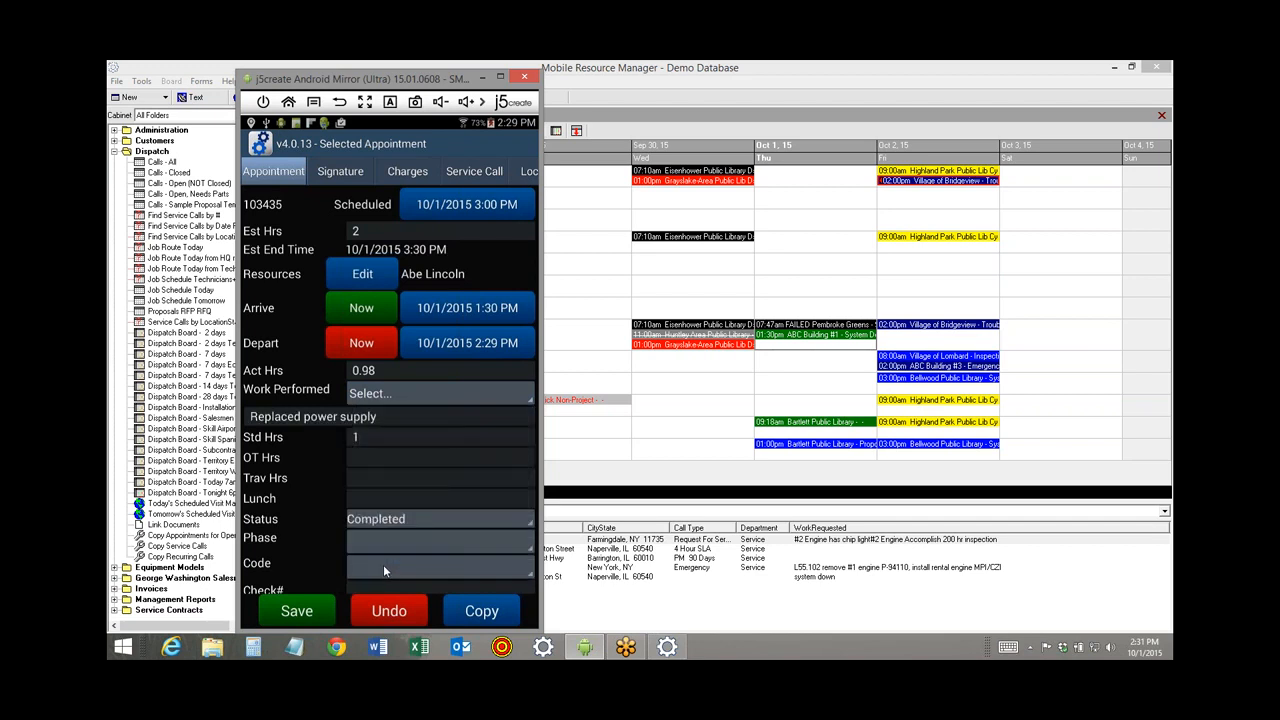
Add 'installed new thermostat' to the work notes, save the appointment as Completed, and open the customer signature pad.
{"action": "left_click", "coordinate": [394, 419]}
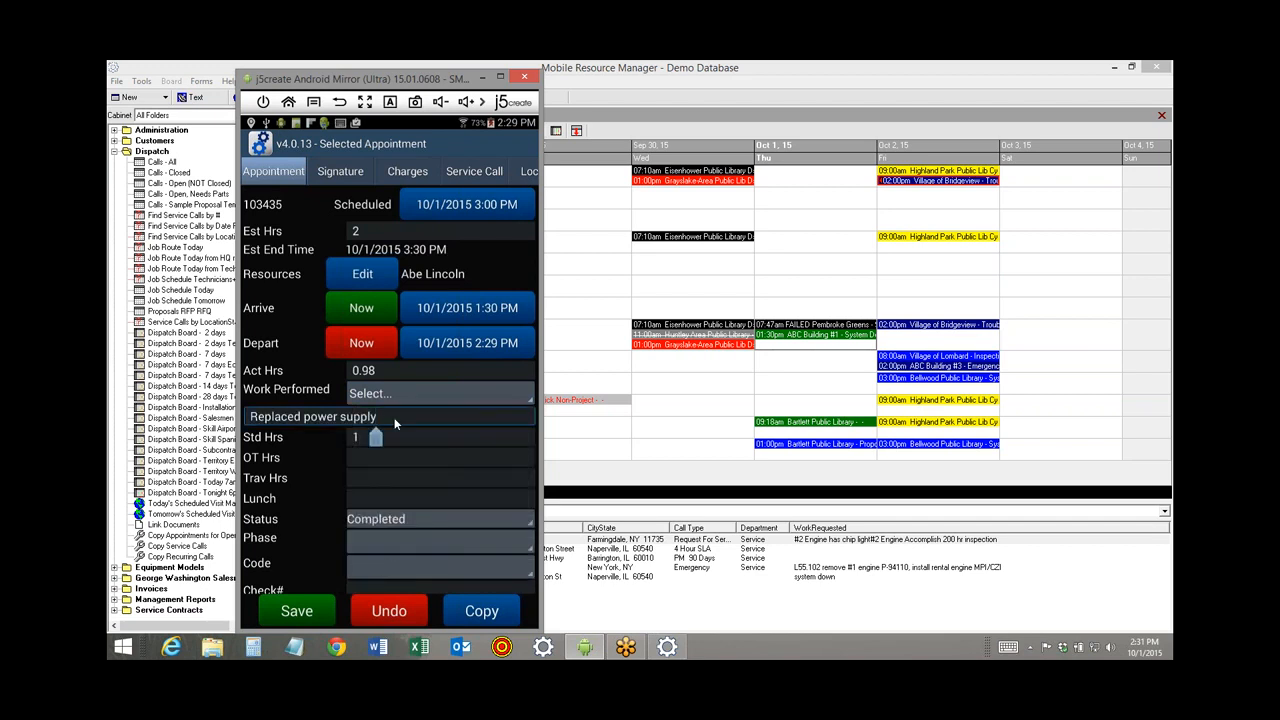
{"action": "key", "text": "Return"}
{"action": "type", "text": "ins"}
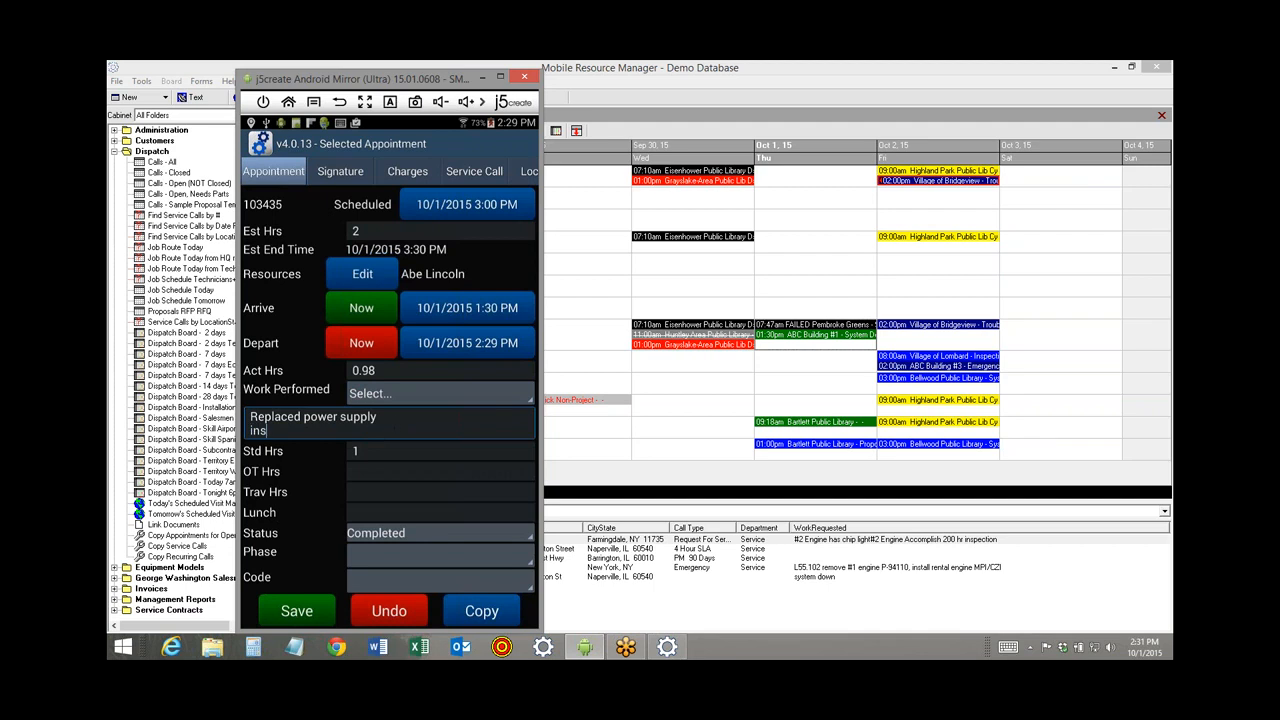
{"action": "type", "text": "talled new thermostat"}
{"action": "left_click", "coordinate": [296, 615]}
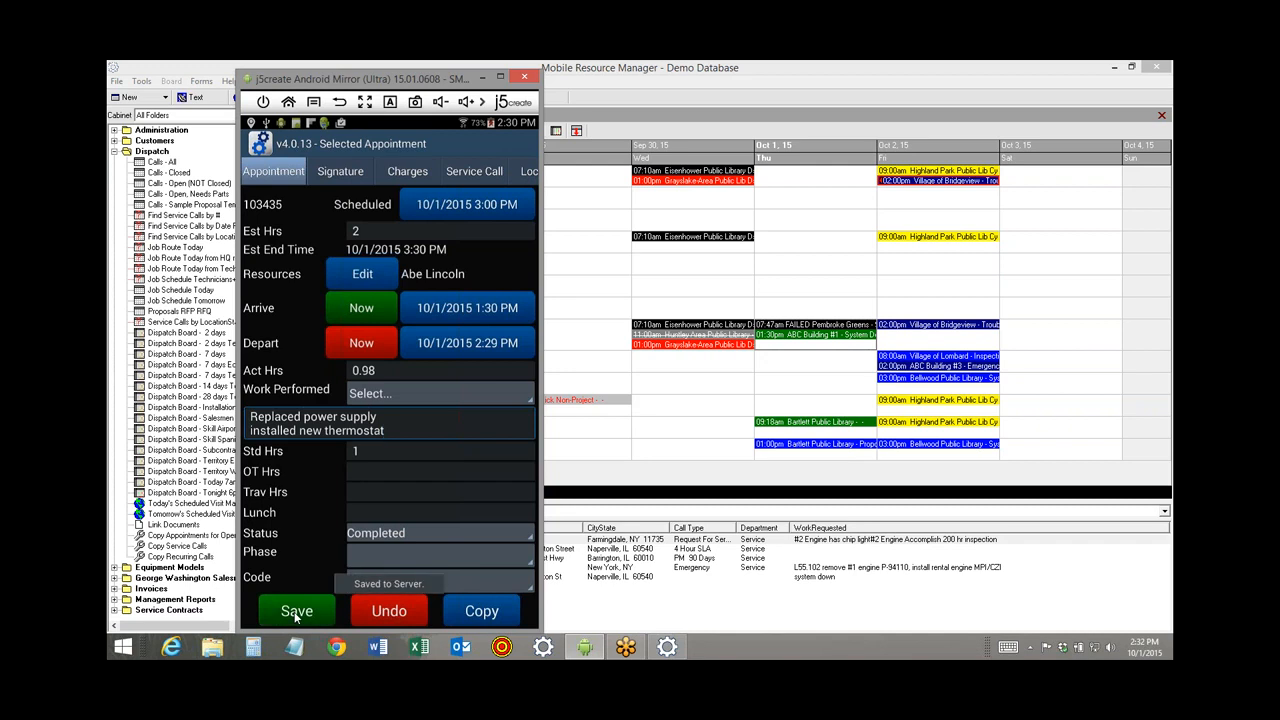
{"action": "left_click", "coordinate": [335, 173]}
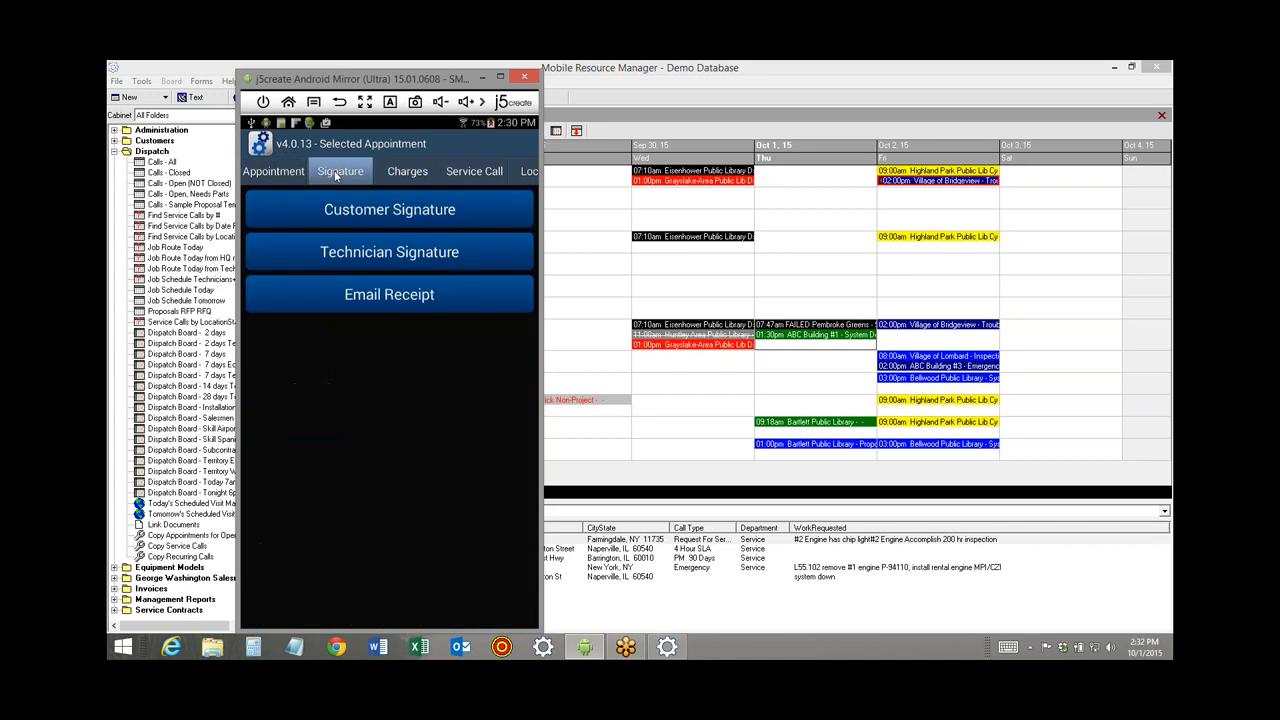
{"action": "left_click", "coordinate": [342, 211]}
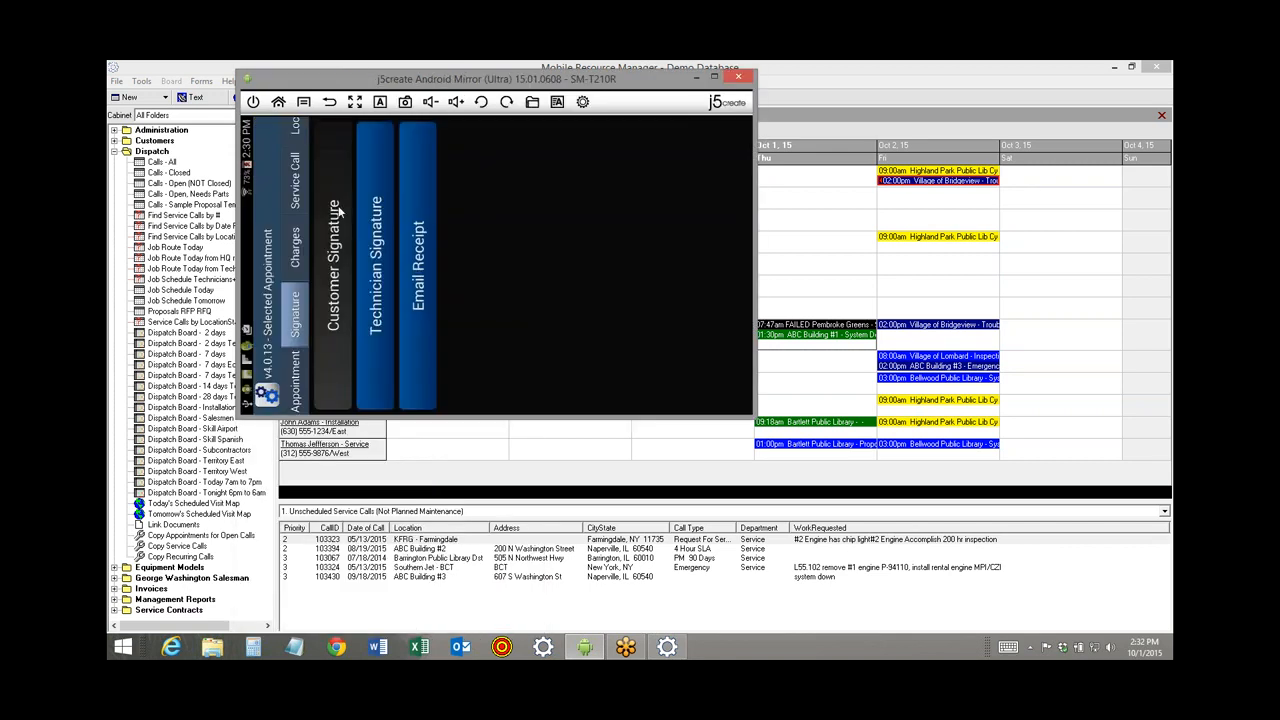
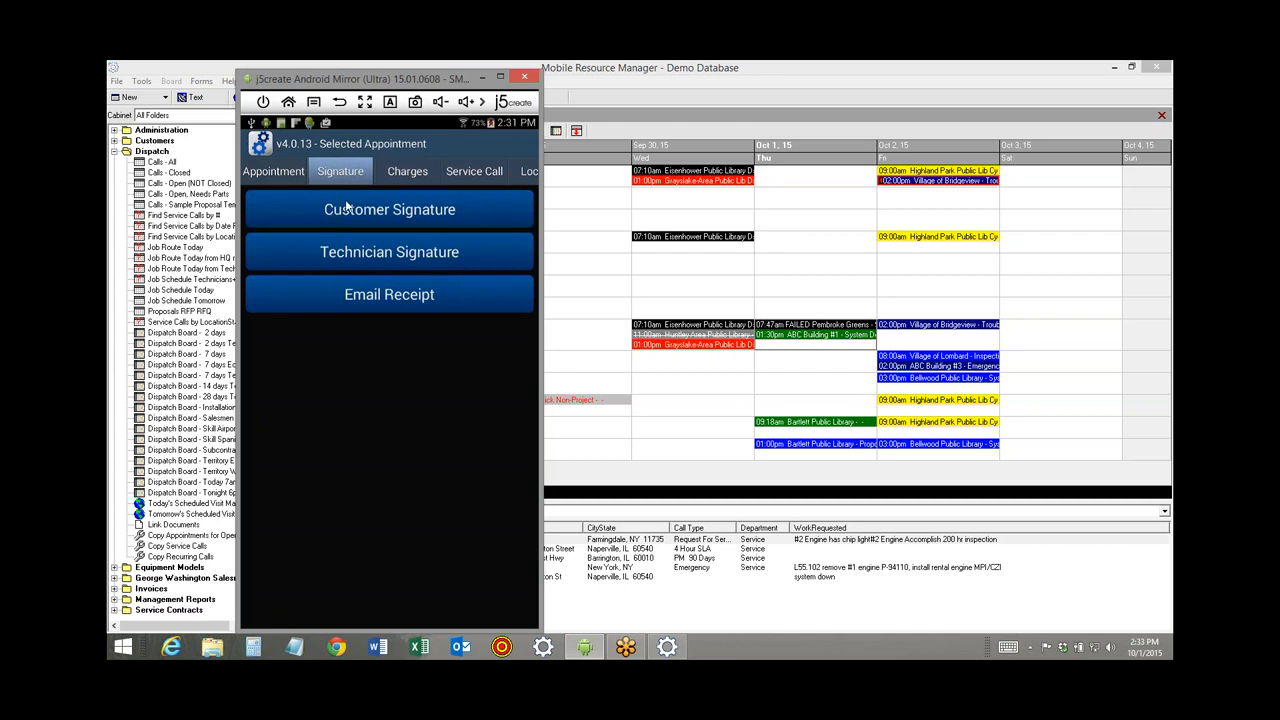
Check the appointment's charge lines totalling $1,091.00, then return to the Signature options.
{"action": "left_click", "coordinate": [410, 174]}
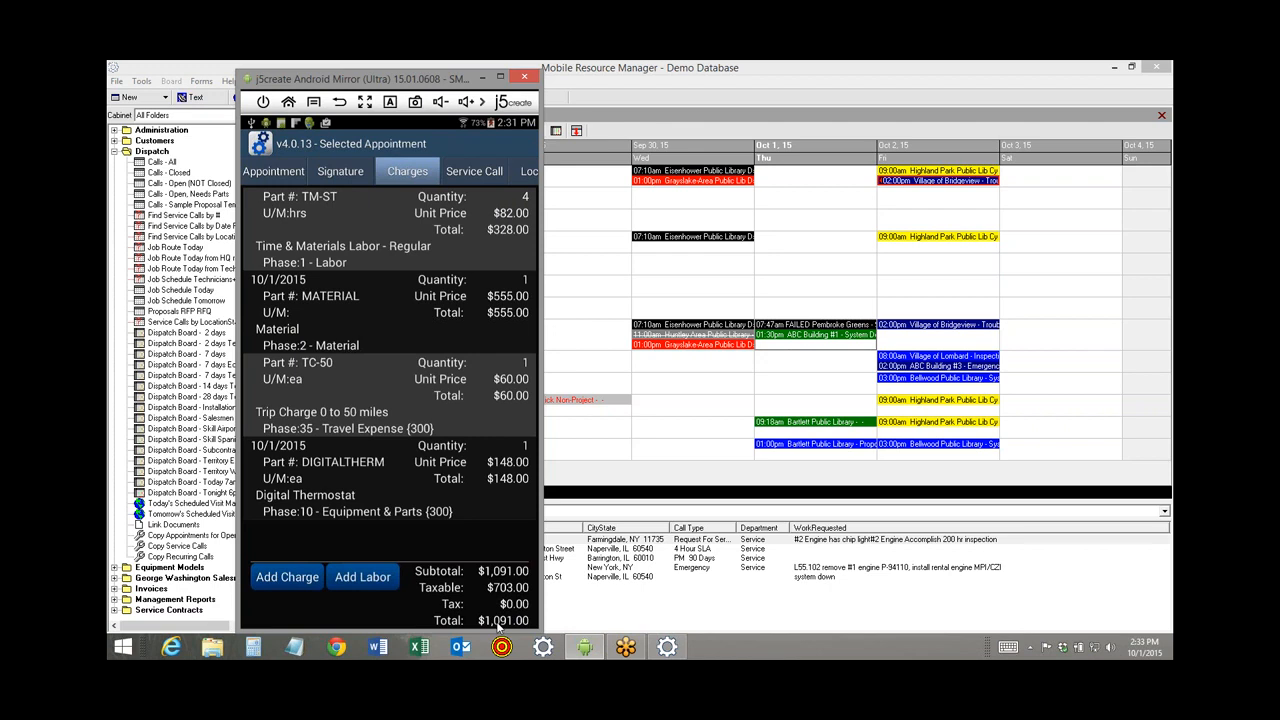
{"action": "left_click", "coordinate": [336, 174]}
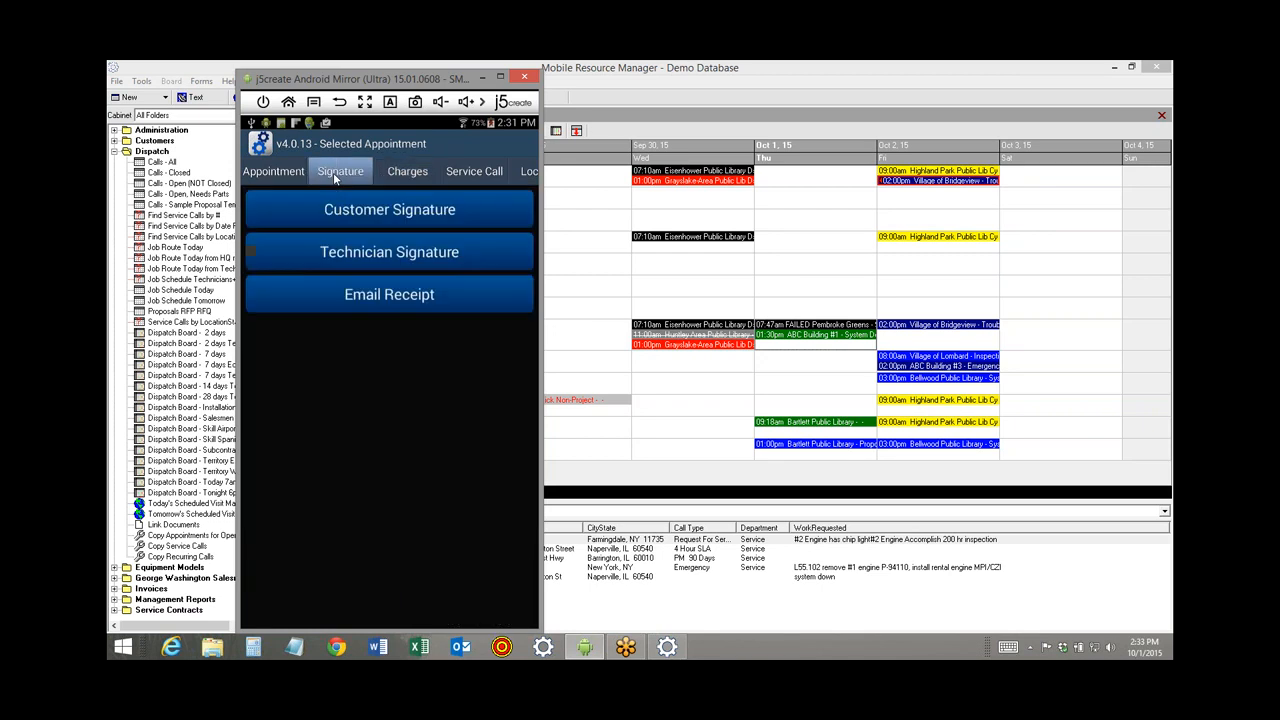
Start an email receipt in Gmail and remove the technician signature attachment.
{"action": "left_click", "coordinate": [363, 302]}
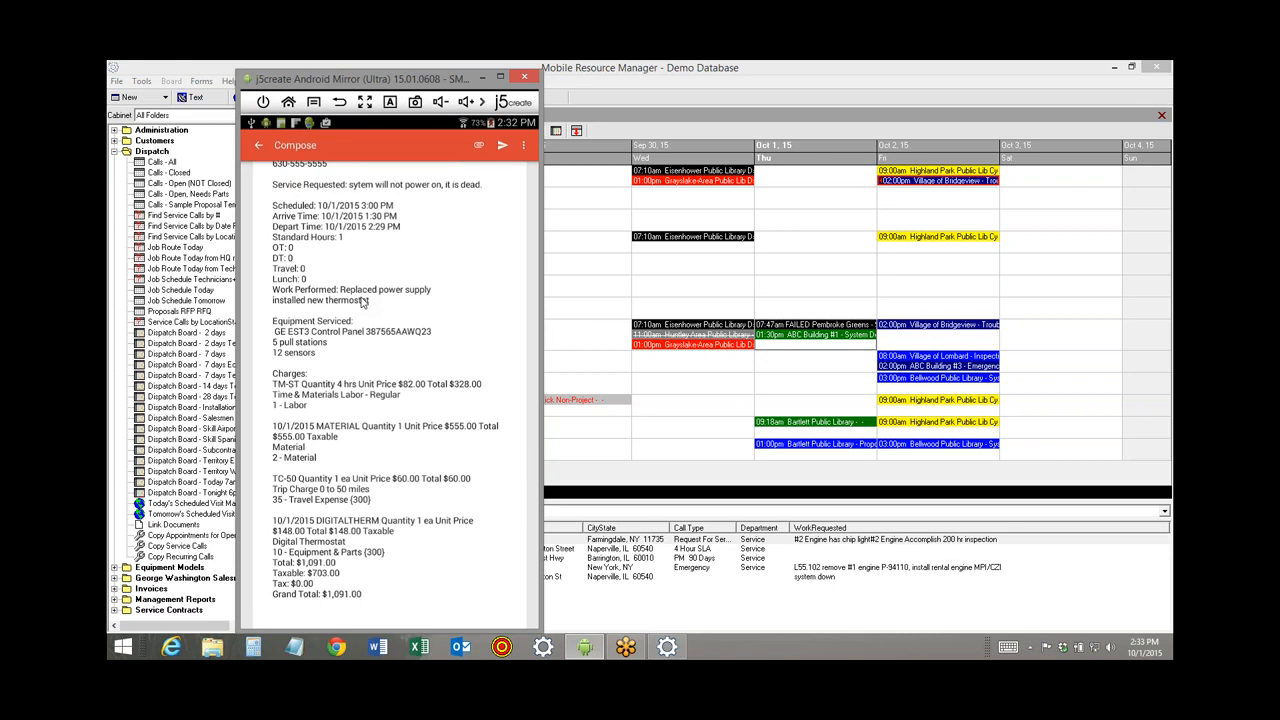
{"action": "scroll", "coordinate": [474, 557], "scroll_direction": "up", "scroll_amount": 5}
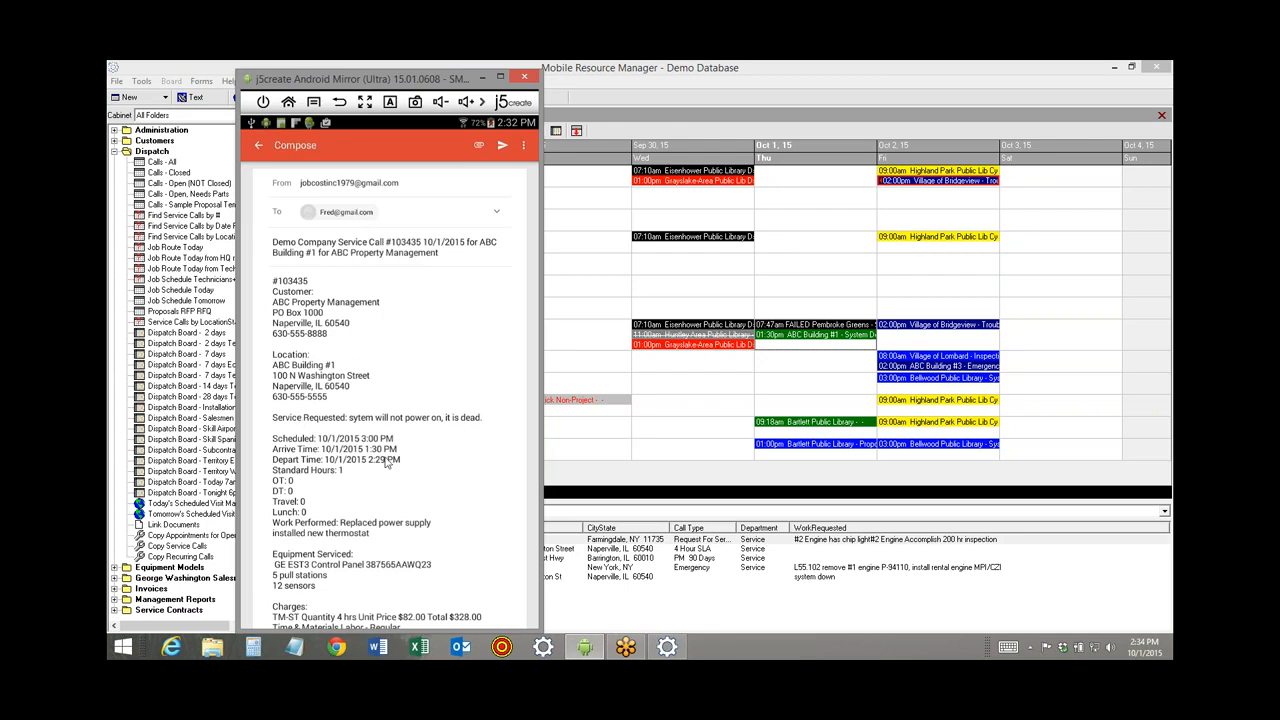
{"action": "scroll", "coordinate": [412, 357], "scroll_direction": "down", "scroll_amount": 3}
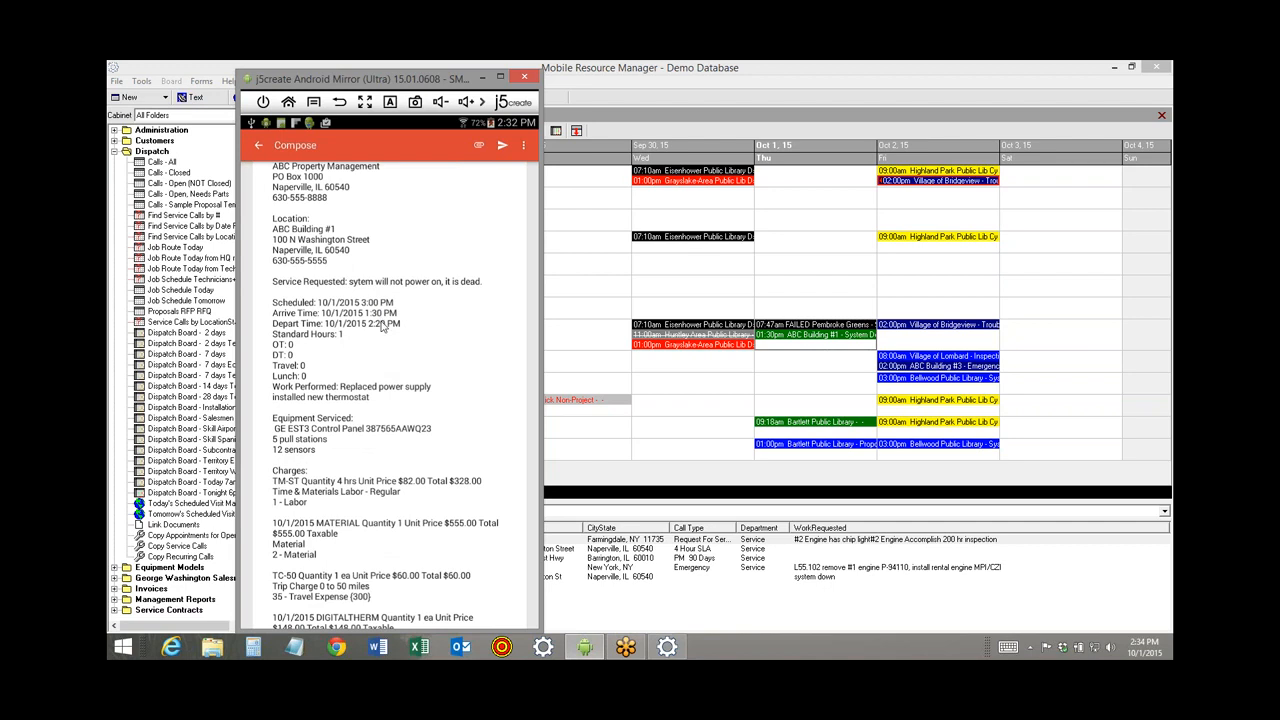
{"action": "mouse_move", "coordinate": [424, 500]}
{"action": "left_mouse_down"}
{"action": "mouse_move", "coordinate": [445, 309]}
{"action": "mouse_move", "coordinate": [434, 296]}
{"action": "left_mouse_up"}
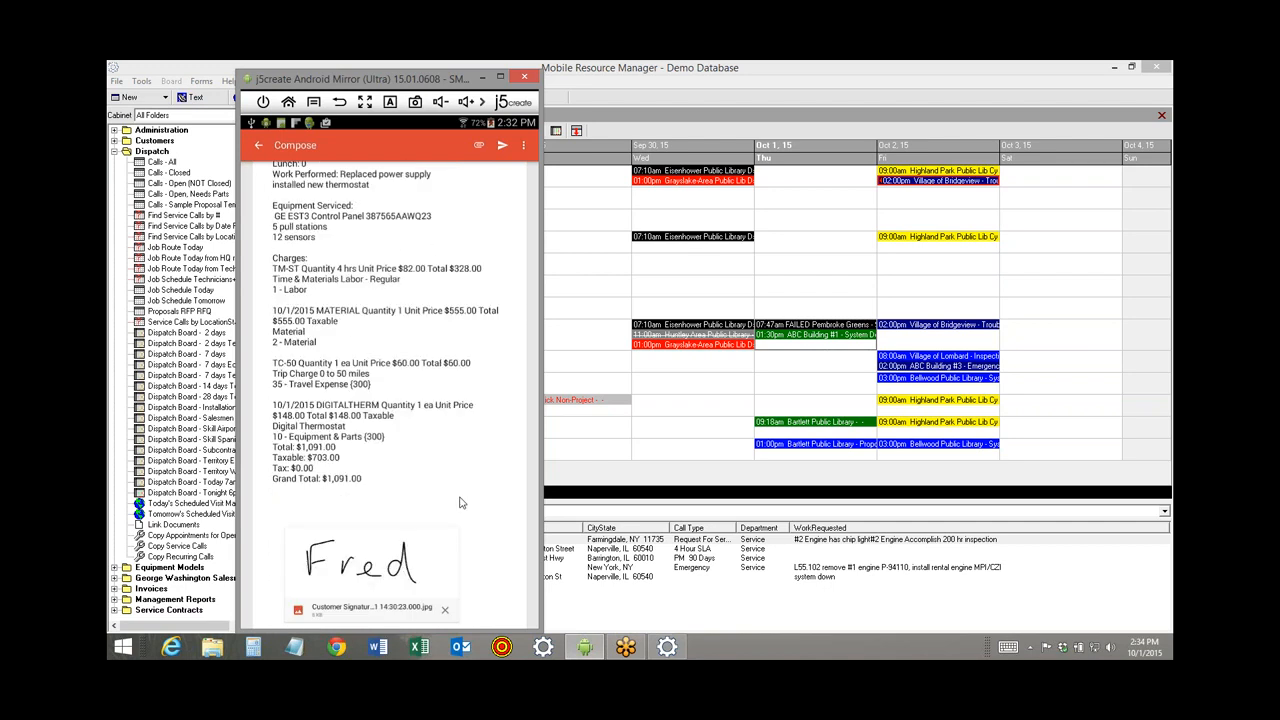
{"action": "left_click_drag", "start_coordinate": [463, 503], "coordinate": [460, 327]}
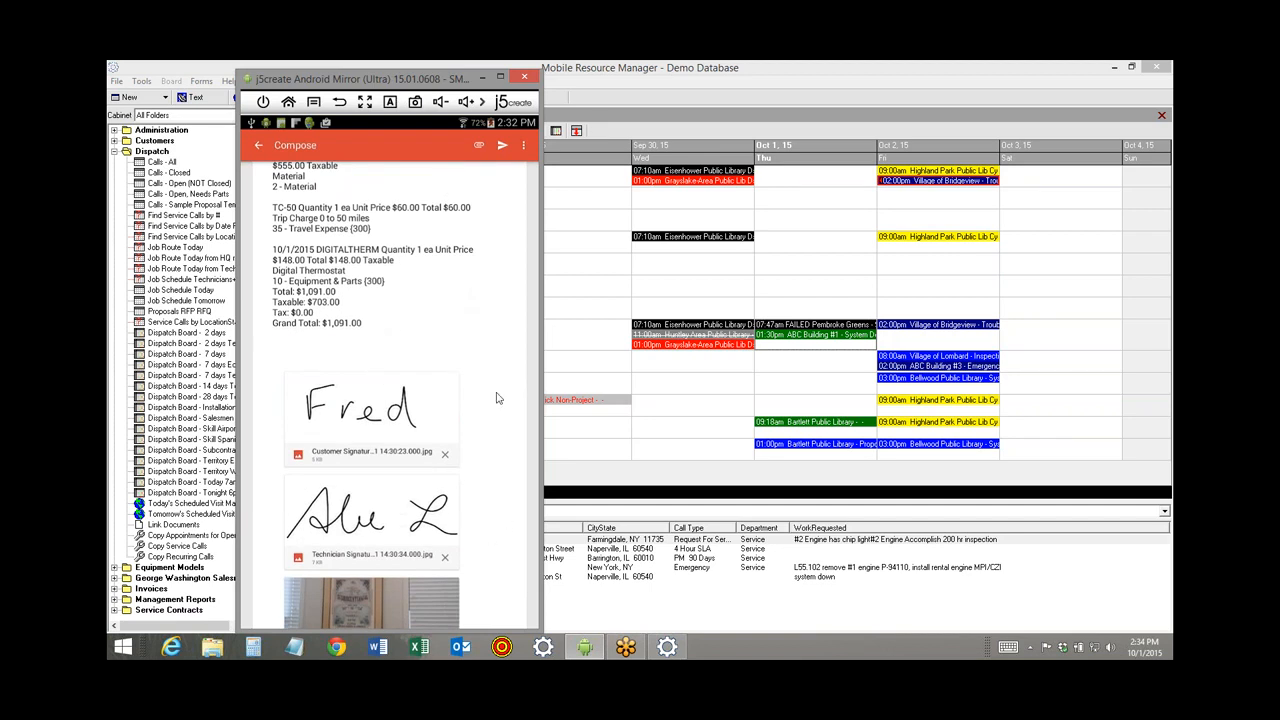
{"action": "left_click_drag", "start_coordinate": [499, 399], "coordinate": [497, 349]}
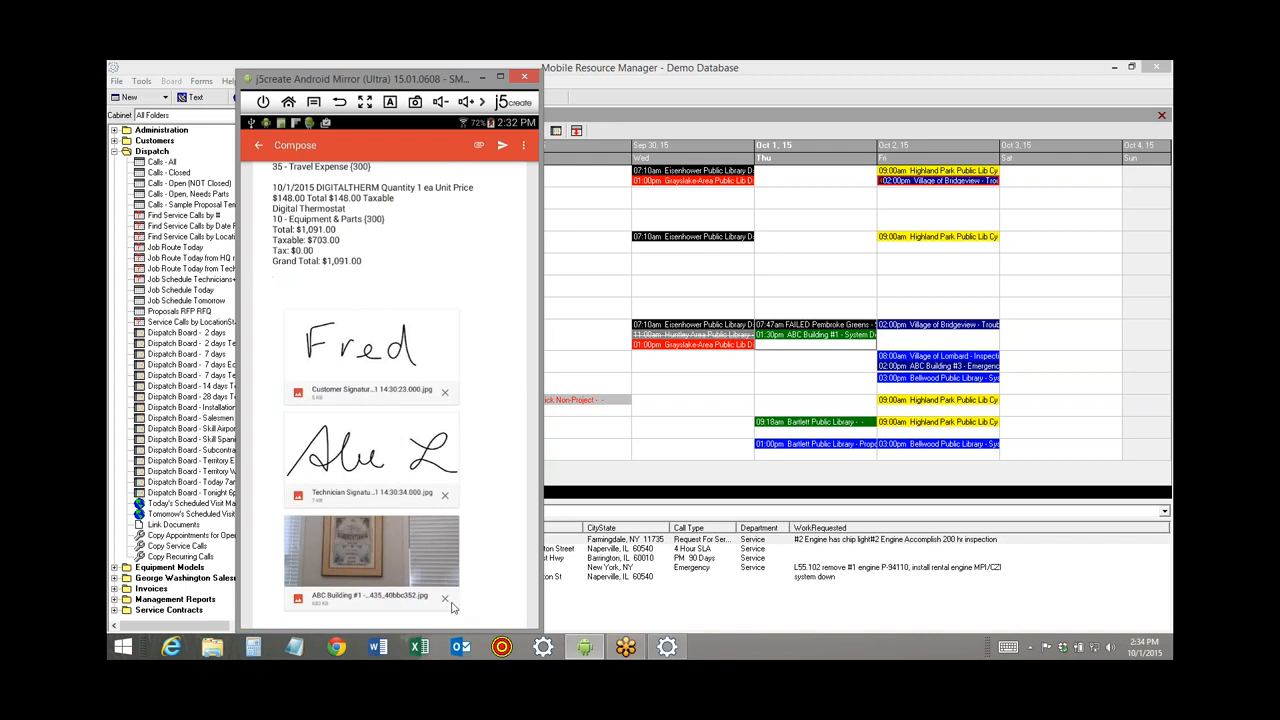
{"action": "left_click", "coordinate": [446, 500]}
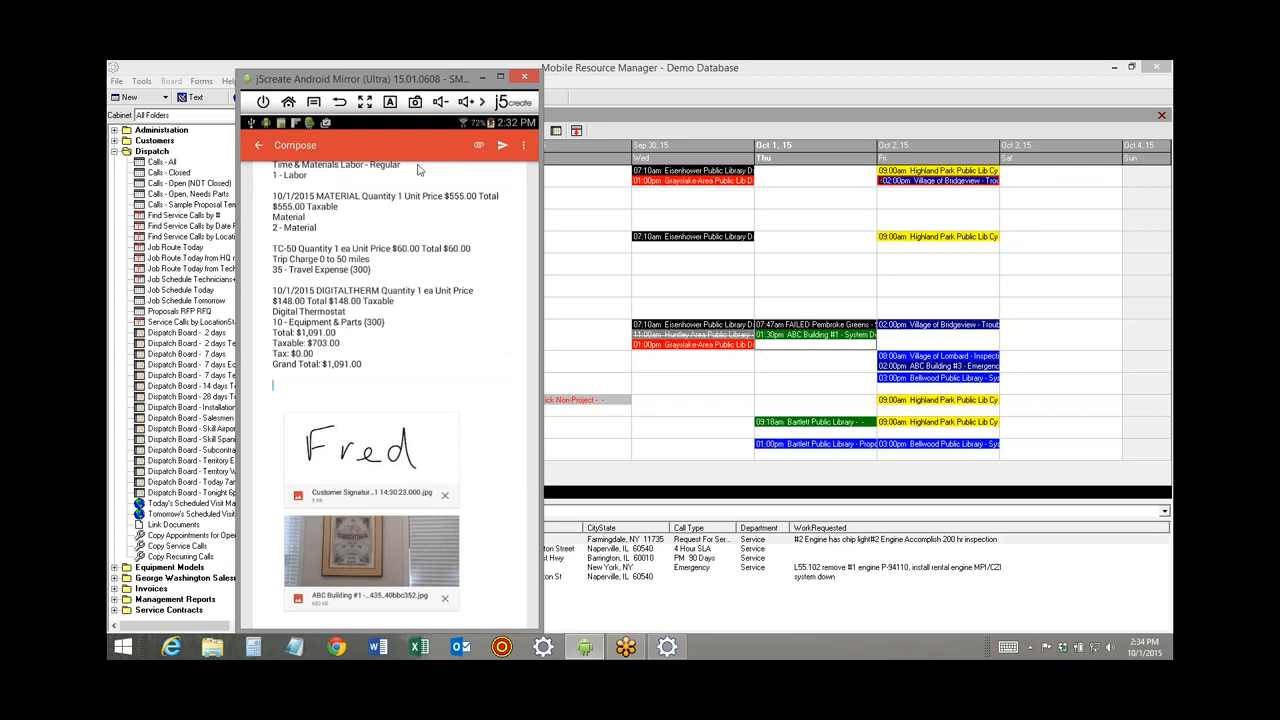
Discard the receipt draft to return to My Current Appointments.
{"action": "left_click", "coordinate": [524, 147]}
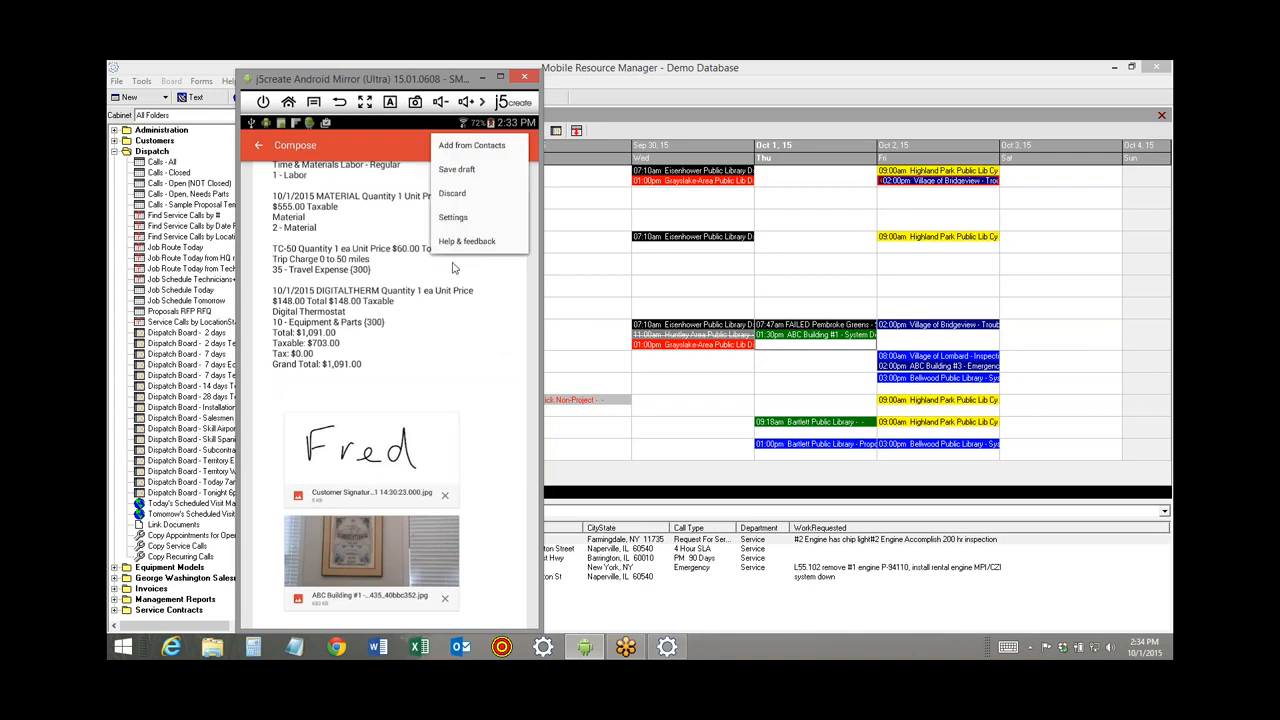
{"action": "left_click", "coordinate": [459, 196]}
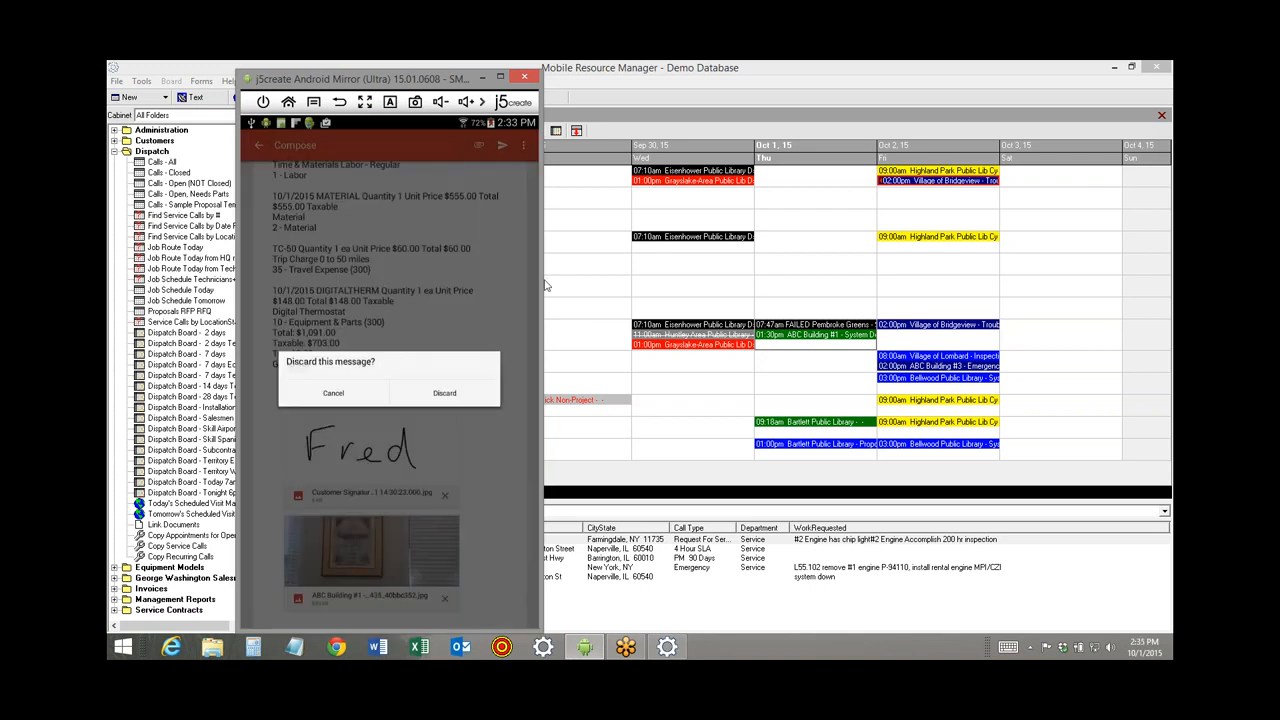
{"action": "left_click", "coordinate": [436, 392]}
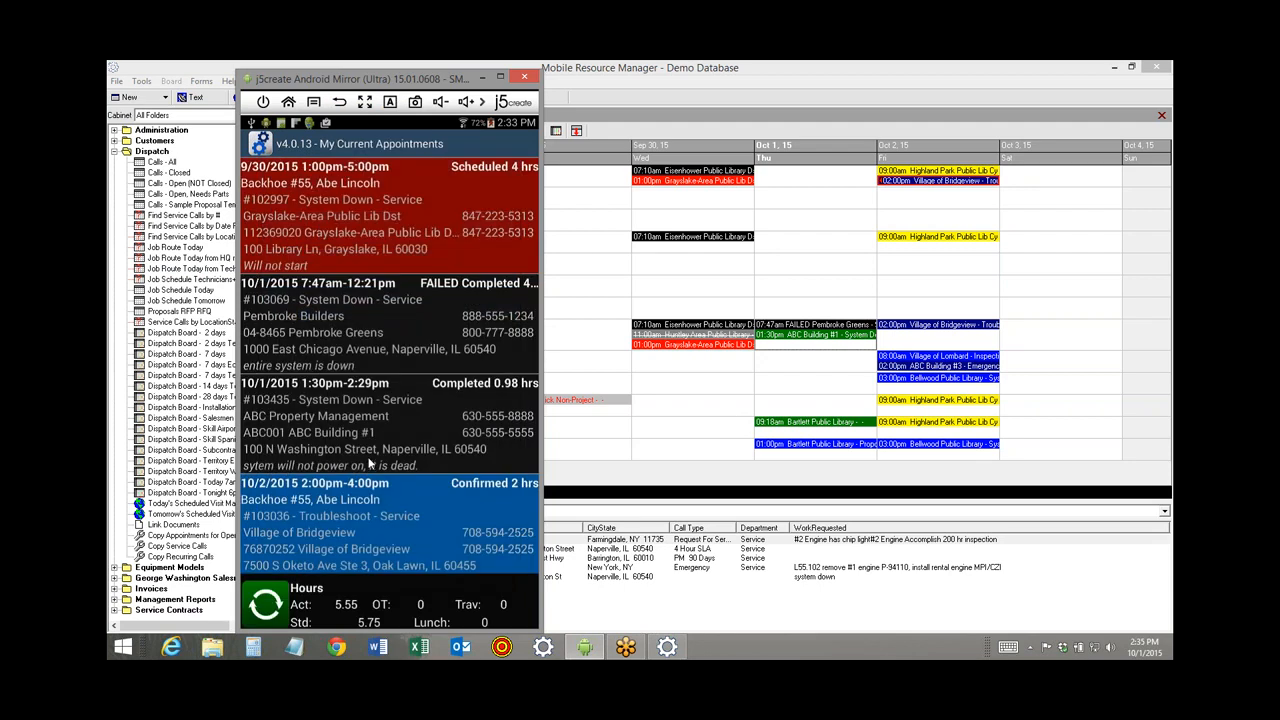
Open call 103435 from the dispatch board, inspect the DIGITALTHERM charge, and return to Appointments.
{"action": "left_click", "coordinate": [584, 266]}
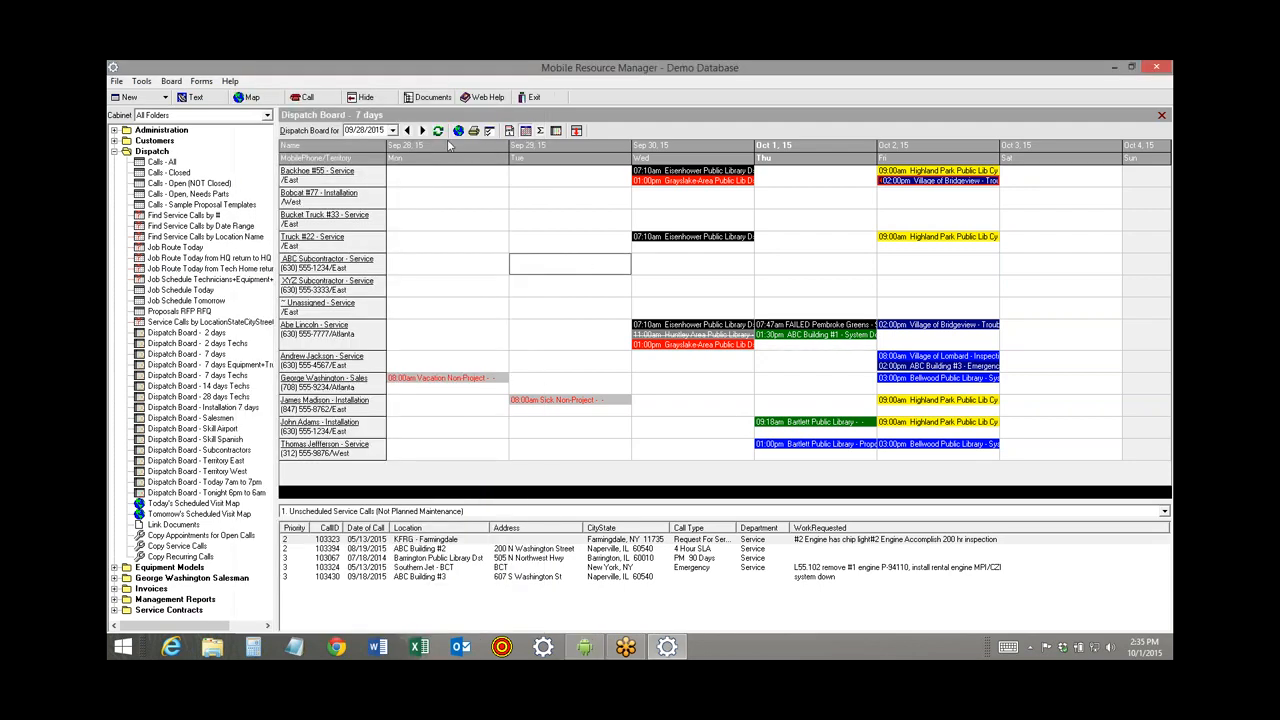
{"action": "left_click", "coordinate": [438, 131]}
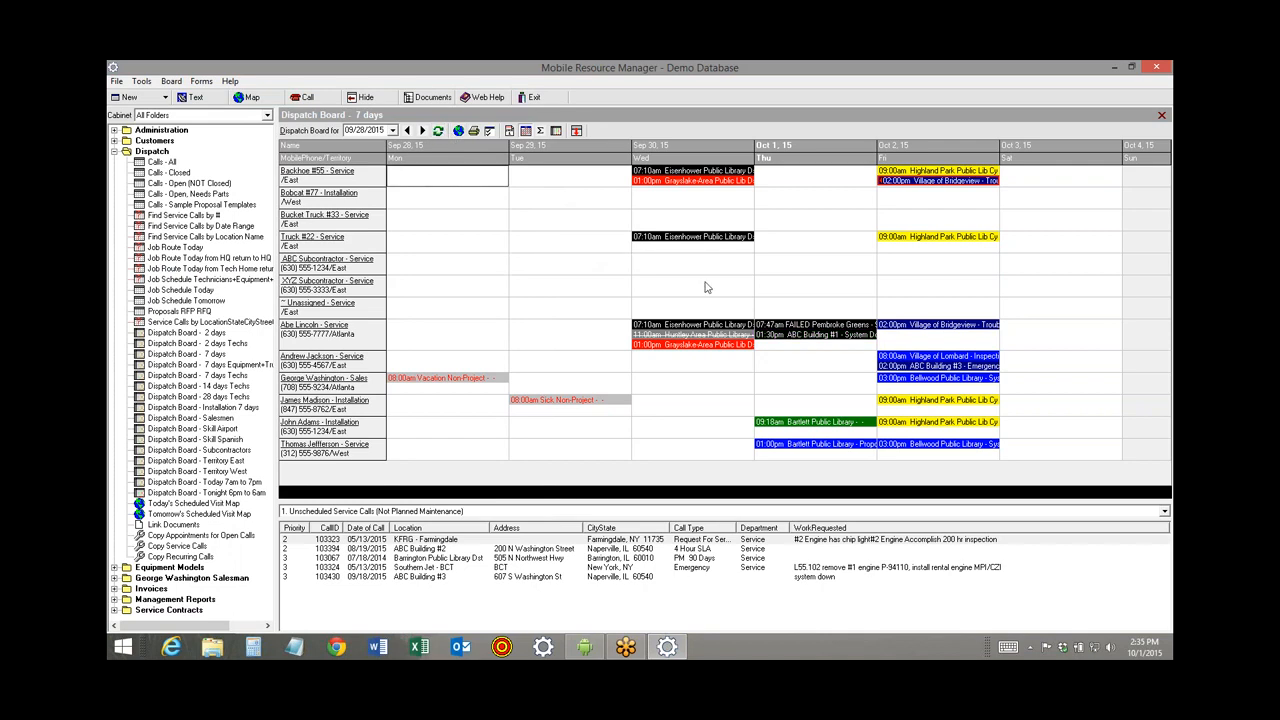
{"action": "double_click", "coordinate": [798, 340]}
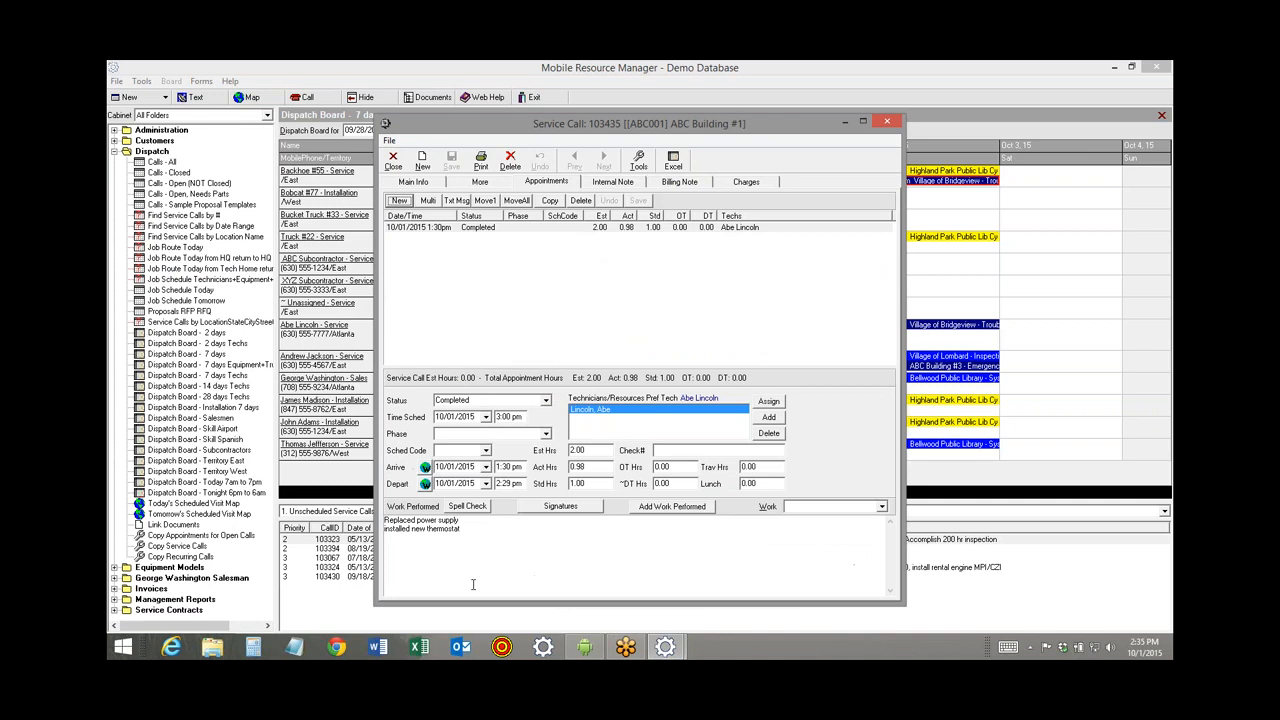
{"action": "left_click", "coordinate": [745, 182]}
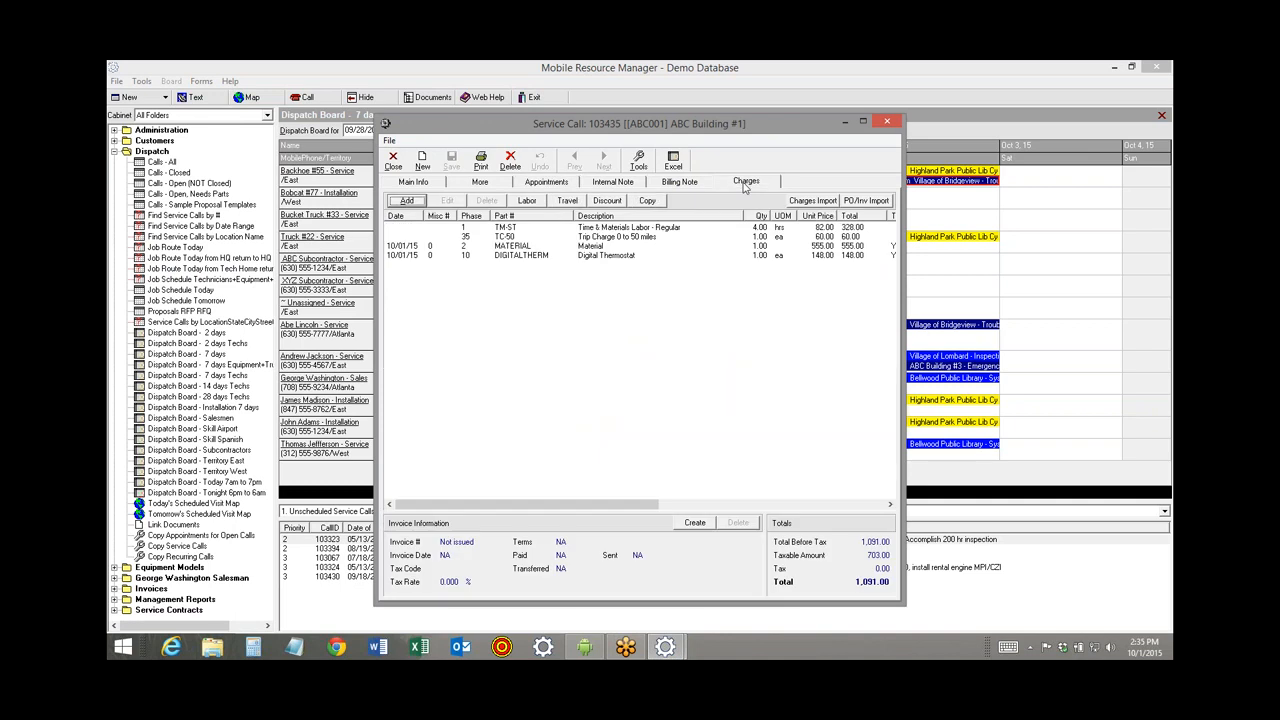
{"action": "left_click", "coordinate": [584, 257]}
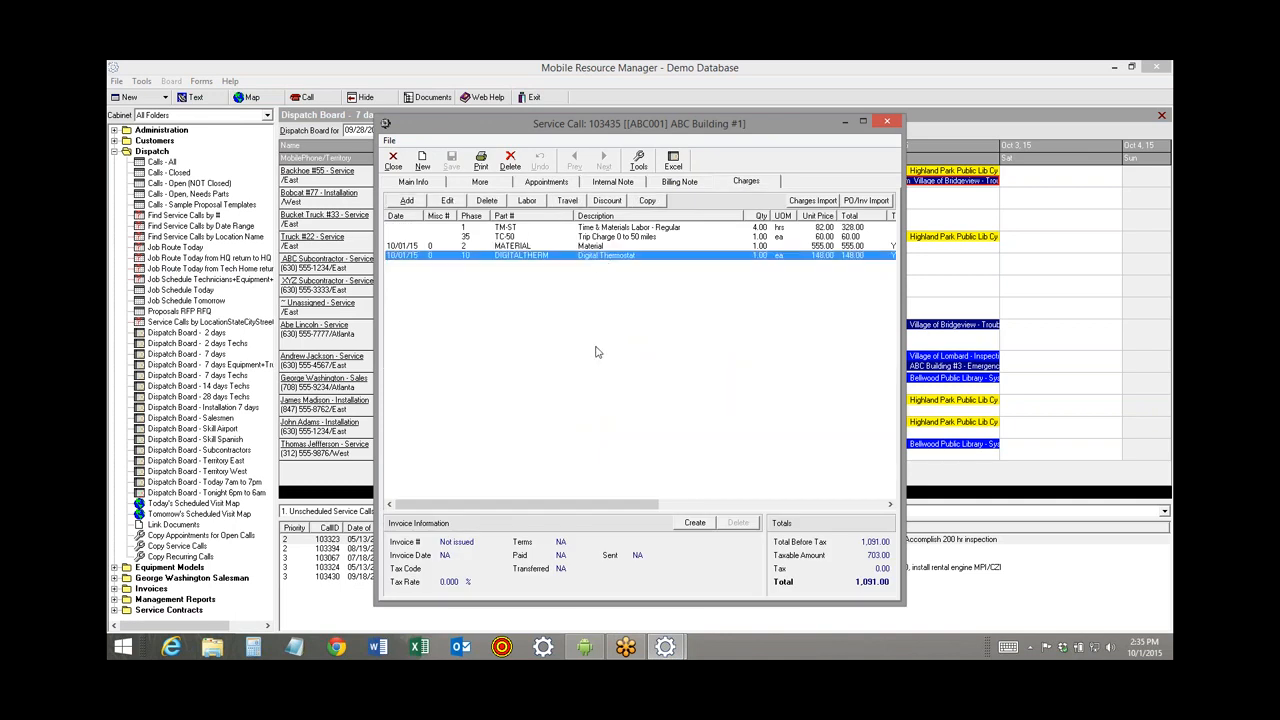
{"action": "left_click", "coordinate": [540, 184]}
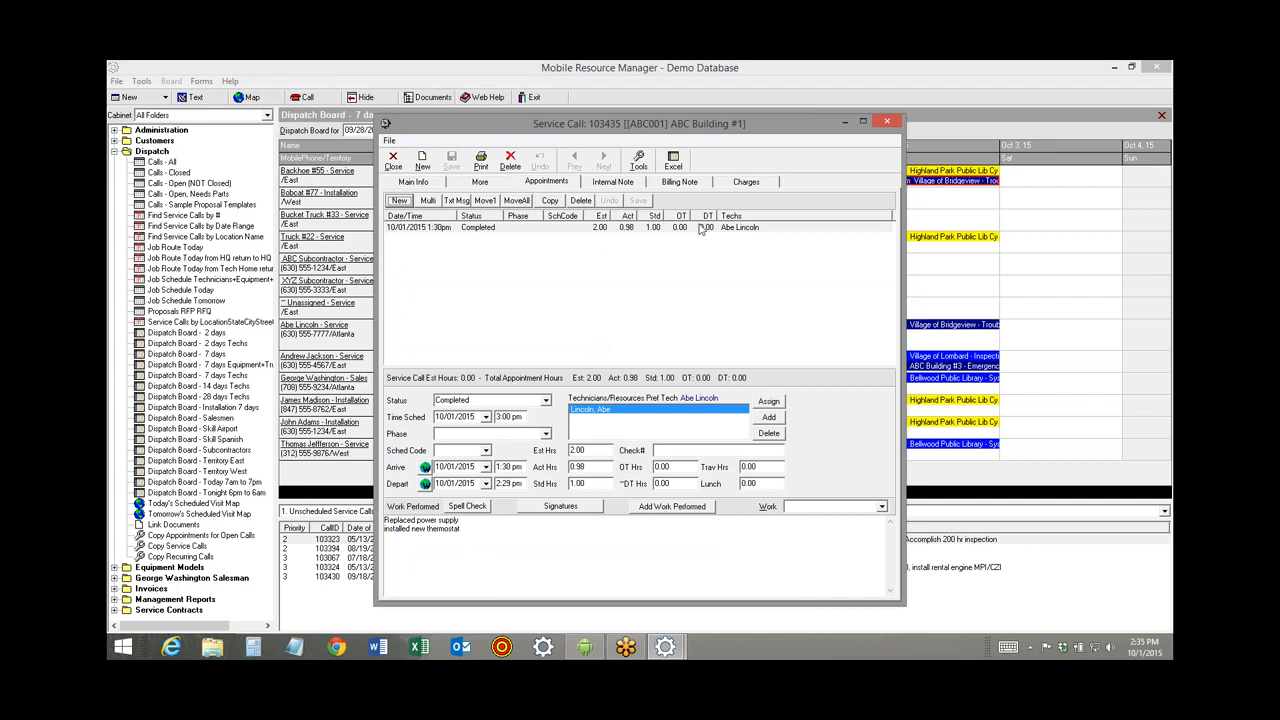
Assign another technician, #22 Truck and #77 Bobcat to the 10/01/2015 appointment, totalling 3.92 hours.
{"action": "left_click", "coordinate": [768, 402]}
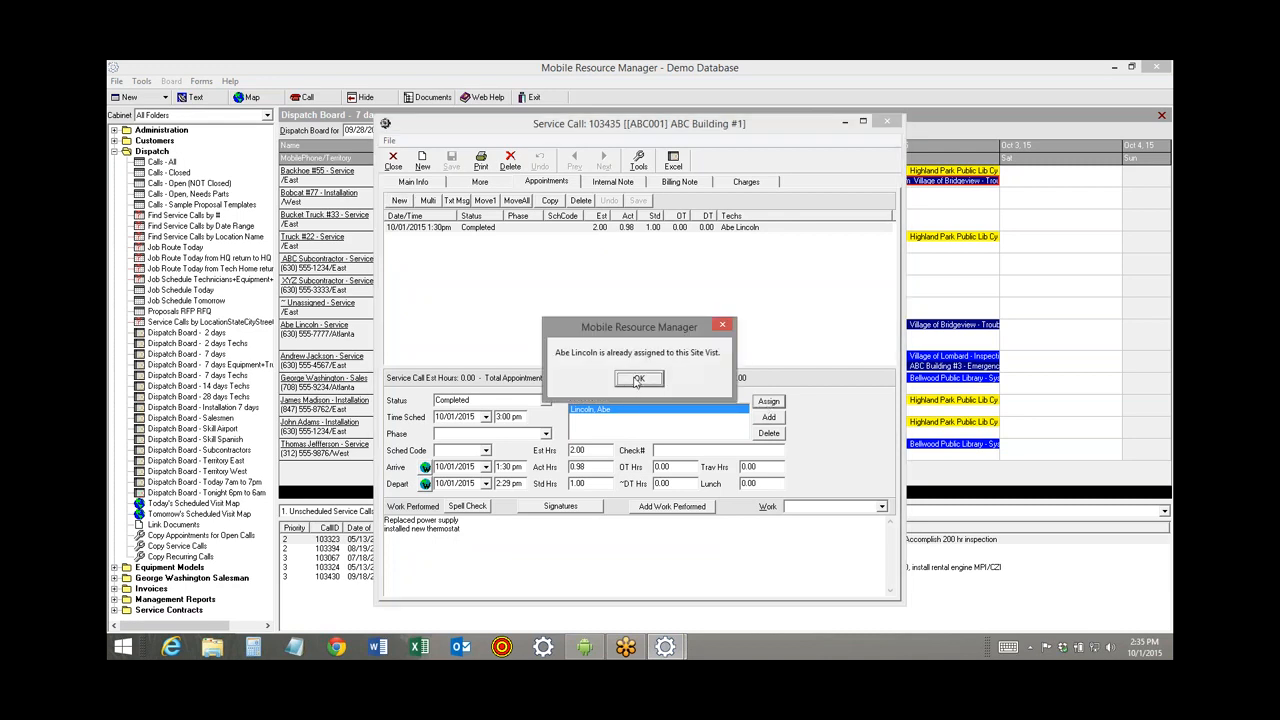
{"action": "left_click", "coordinate": [637, 380]}
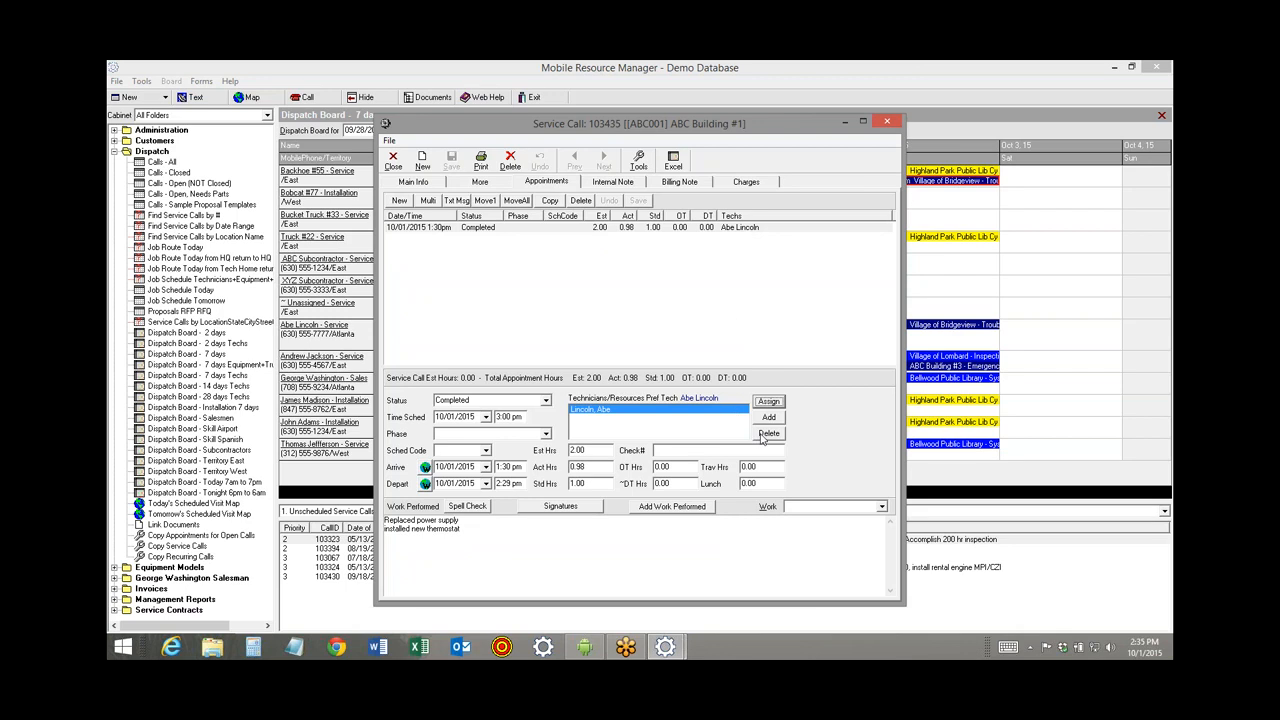
{"action": "left_click", "coordinate": [768, 417]}
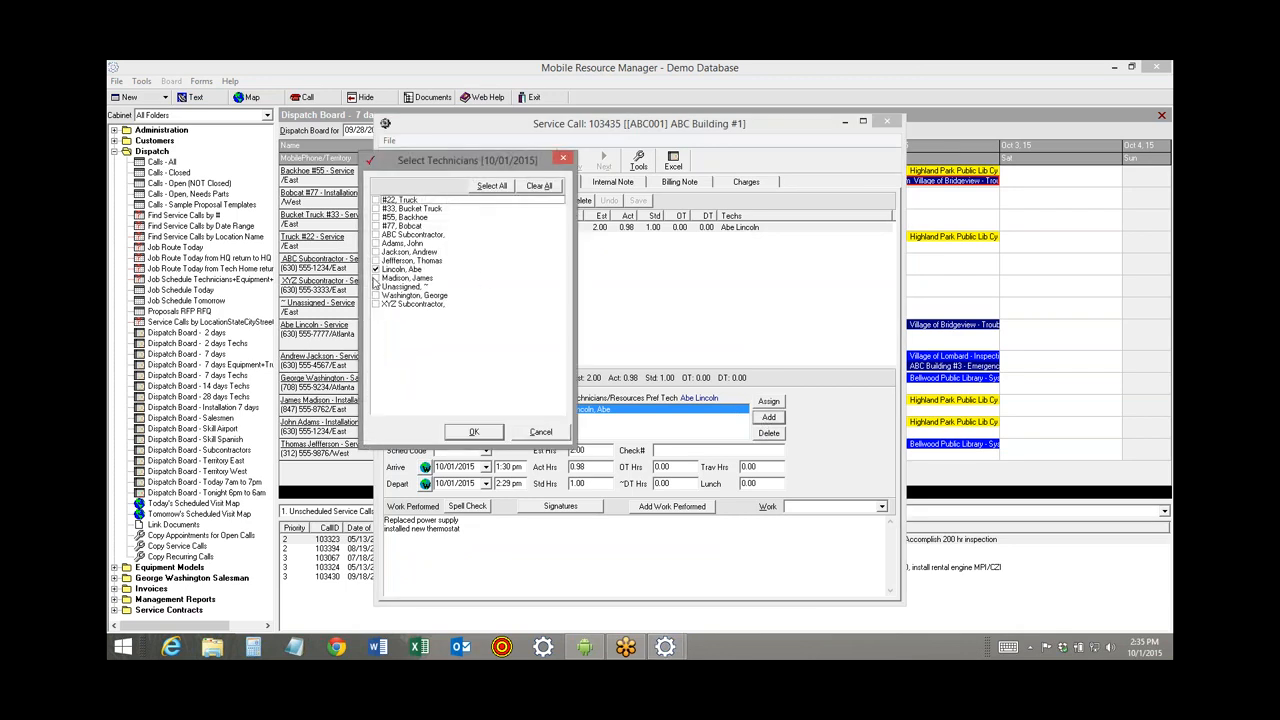
{"action": "left_click", "coordinate": [376, 269]}
{"action": "left_click", "coordinate": [376, 297]}
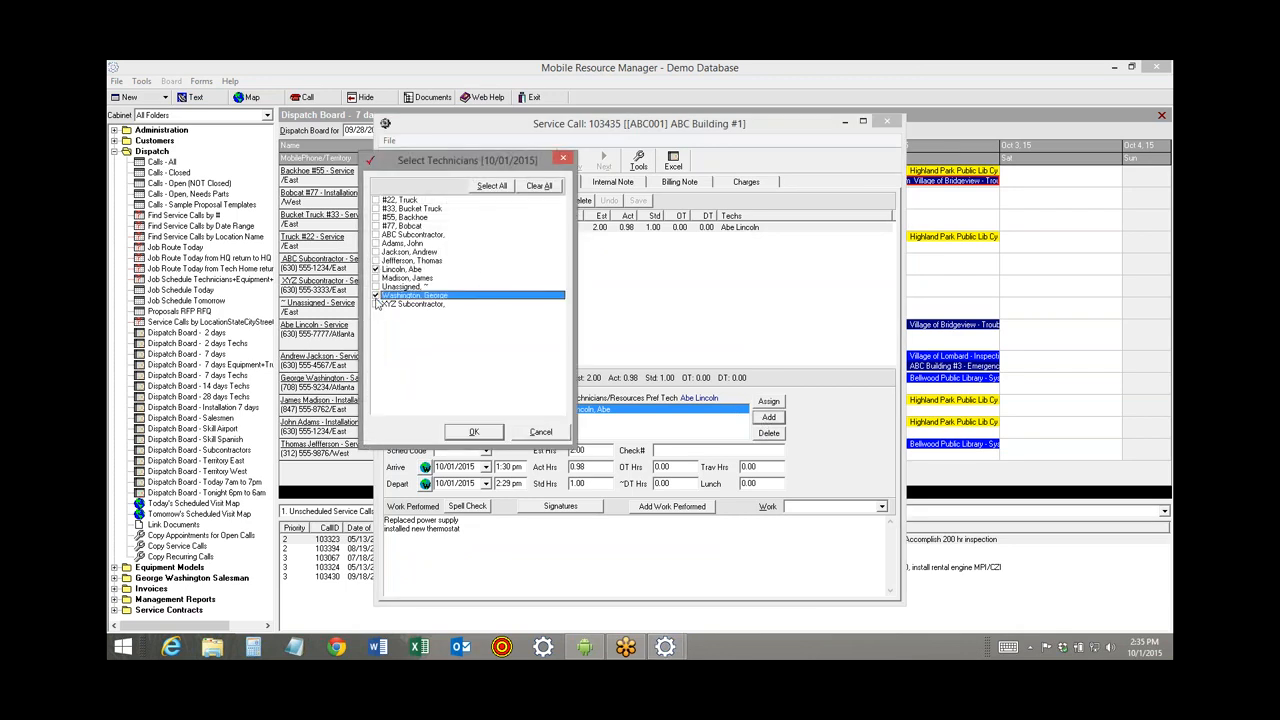
{"action": "left_click", "coordinate": [377, 201]}
{"action": "left_click", "coordinate": [377, 227]}
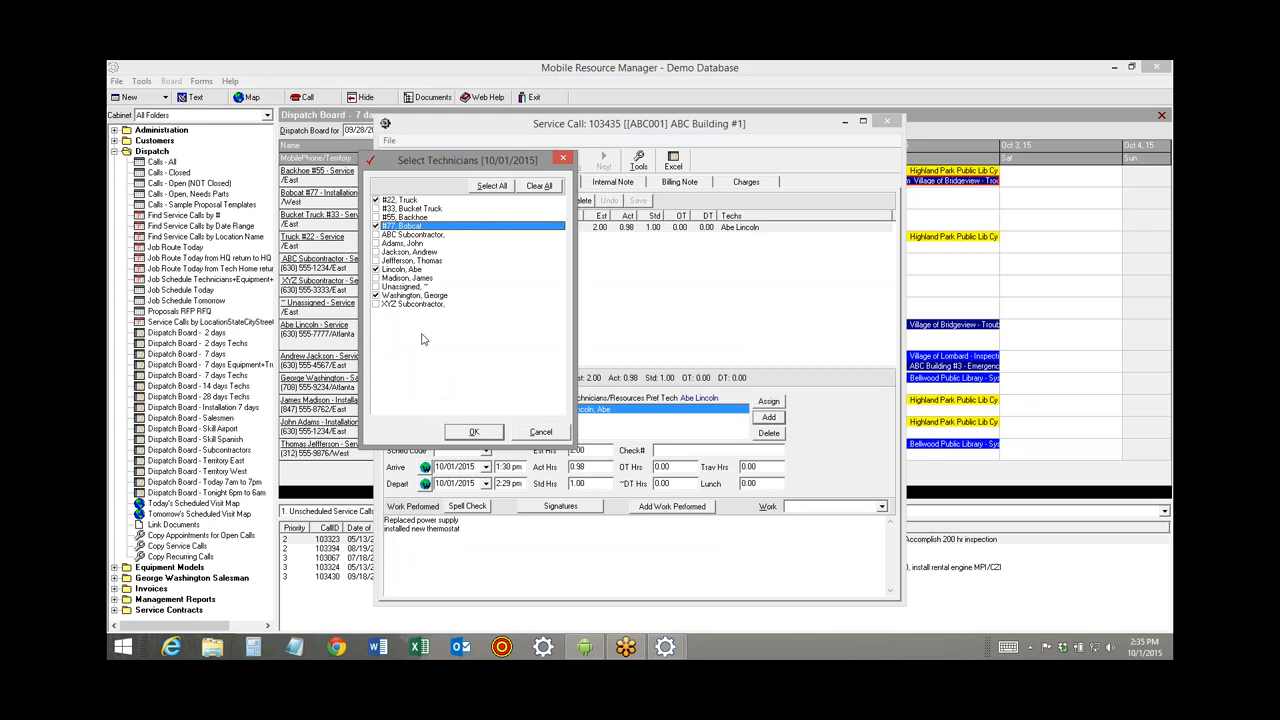
{"action": "left_click", "coordinate": [474, 432]}
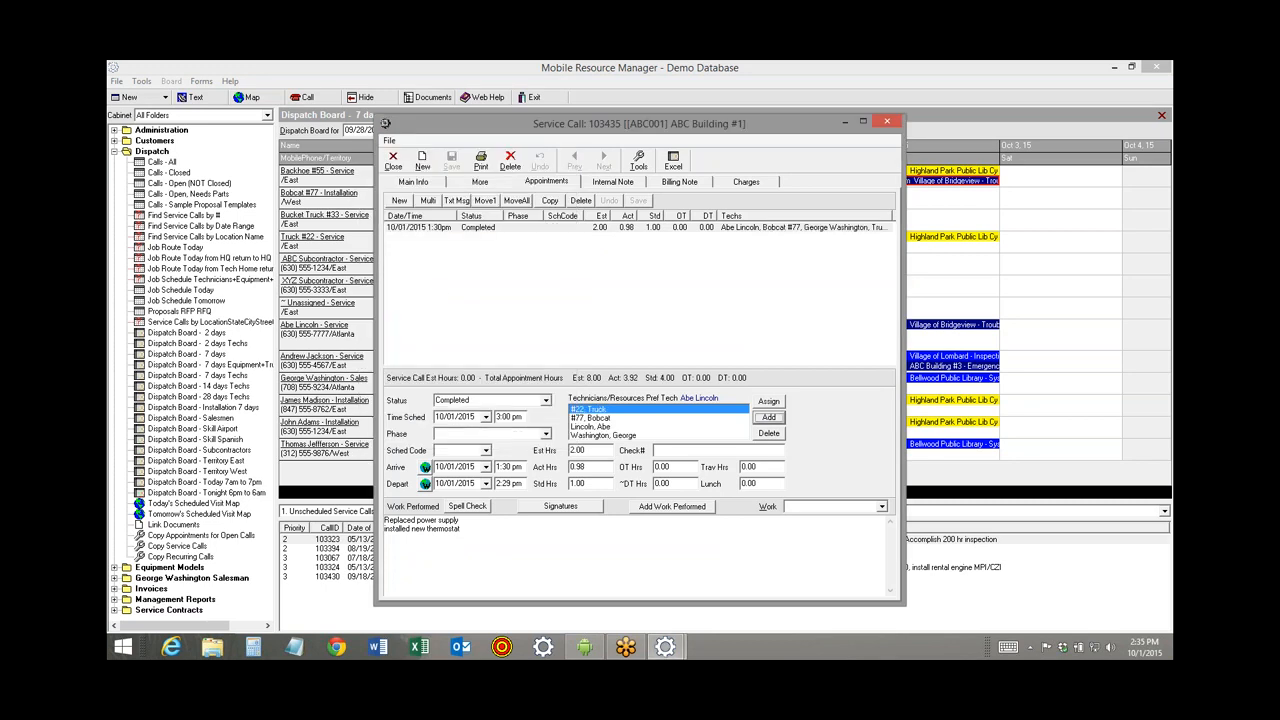
{"action": "left_click", "coordinate": [474, 230]}
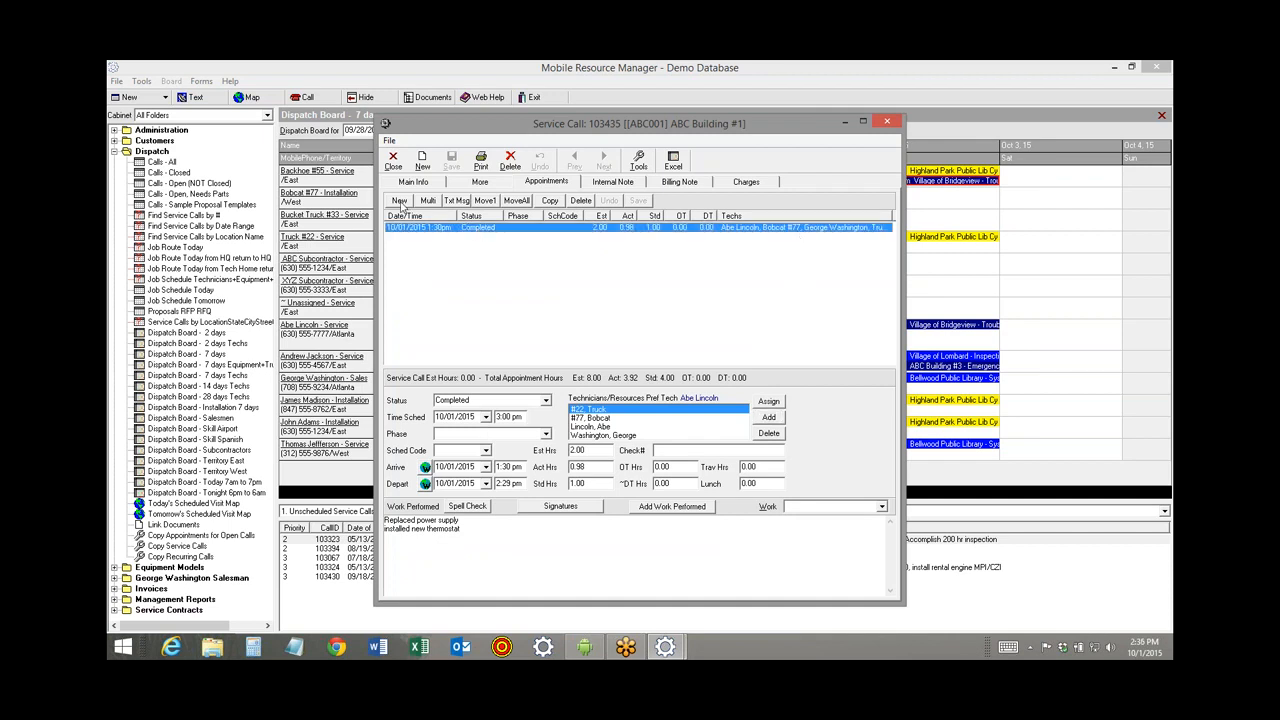
Create a 10/03/2015 appointment with the default technician plus #77 Bobcat, then close call 103435.
{"action": "left_click", "coordinate": [400, 202]}
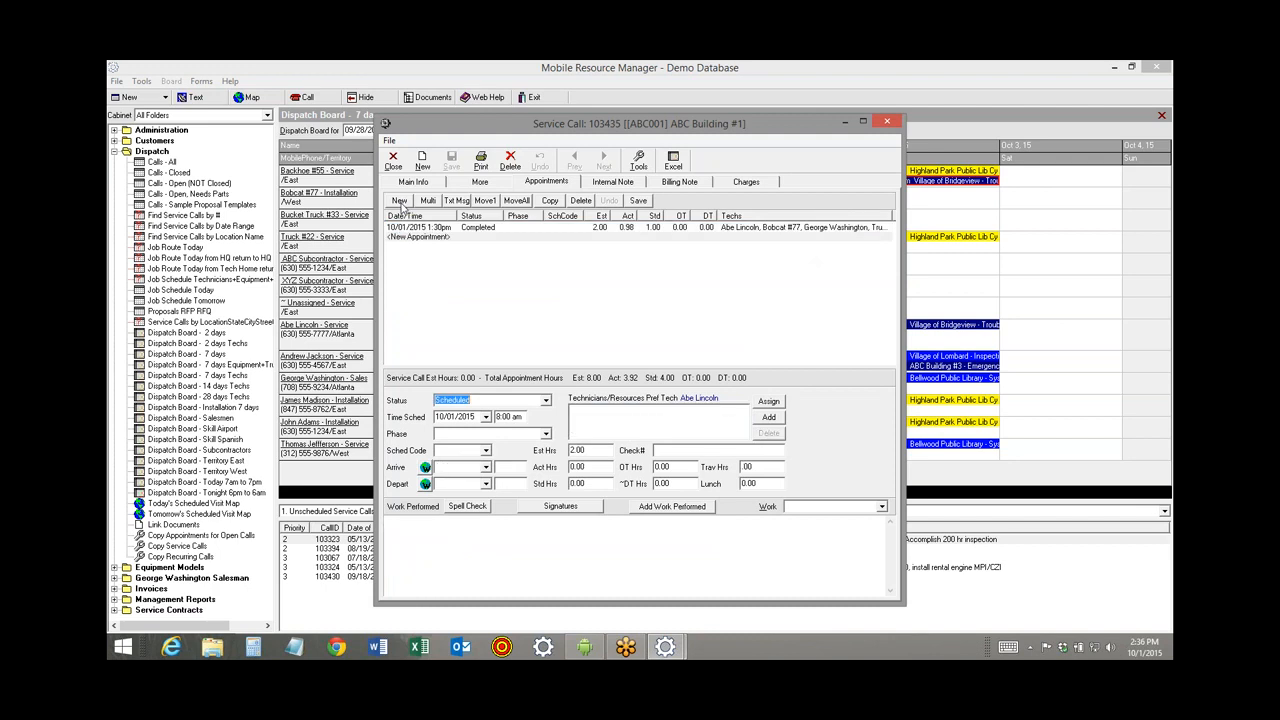
{"action": "left_click", "coordinate": [486, 416]}
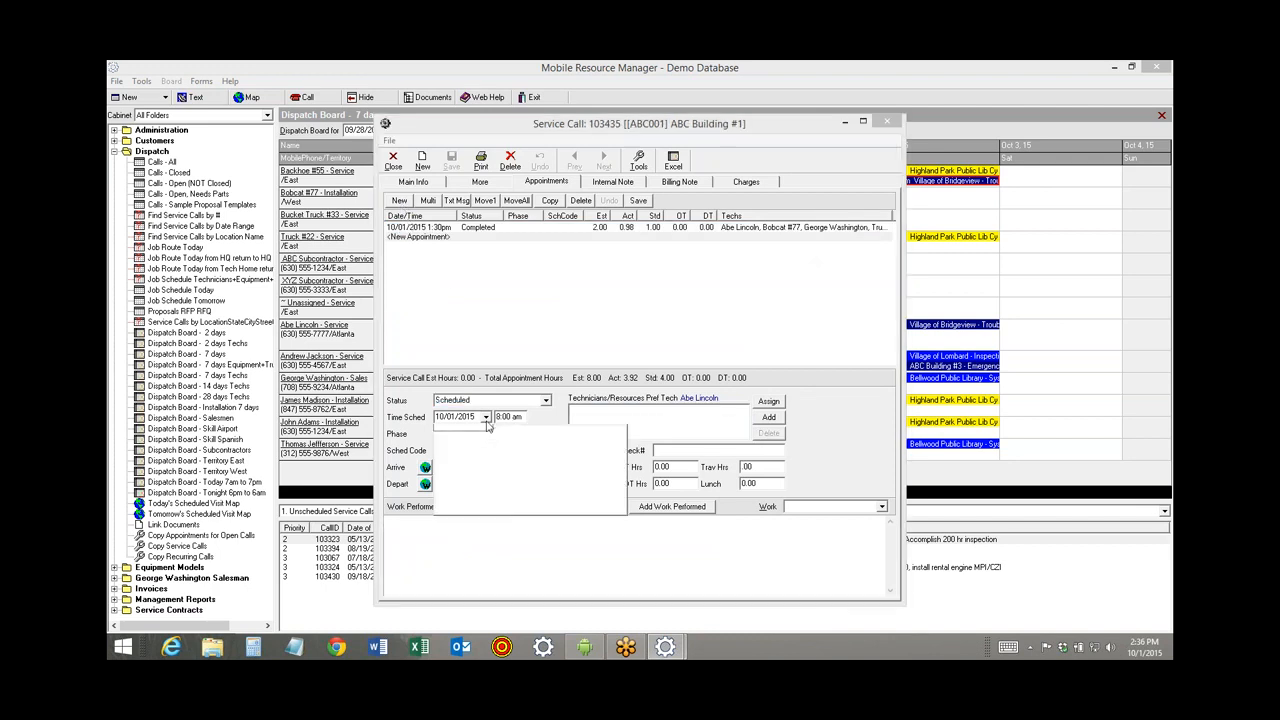
{"action": "left_click", "coordinate": [613, 457]}
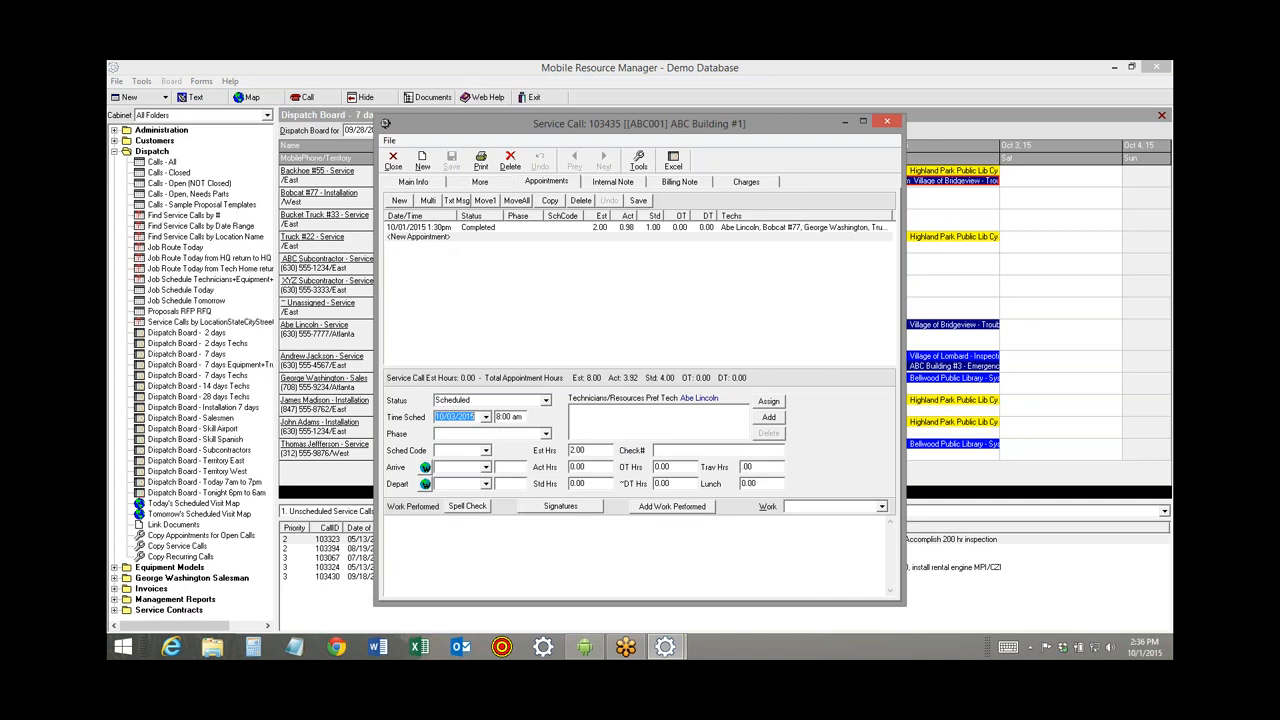
{"action": "left_click", "coordinate": [770, 401]}
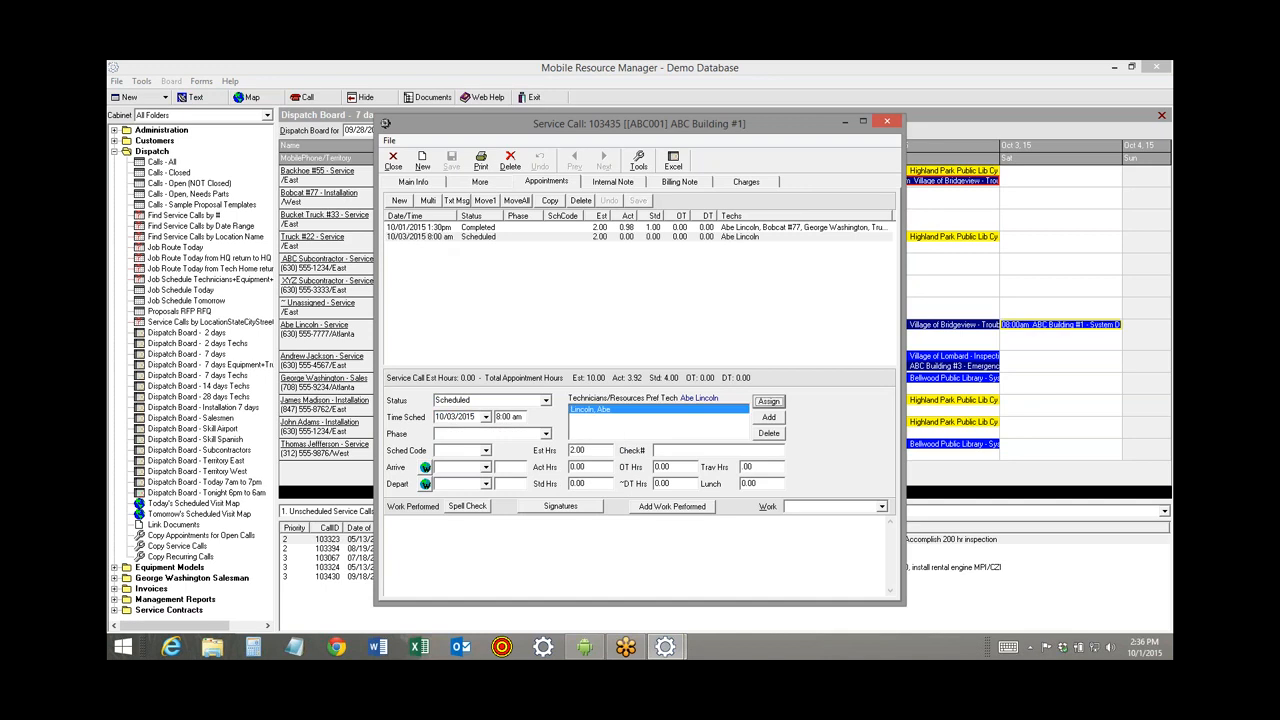
{"action": "left_click", "coordinate": [768, 417]}
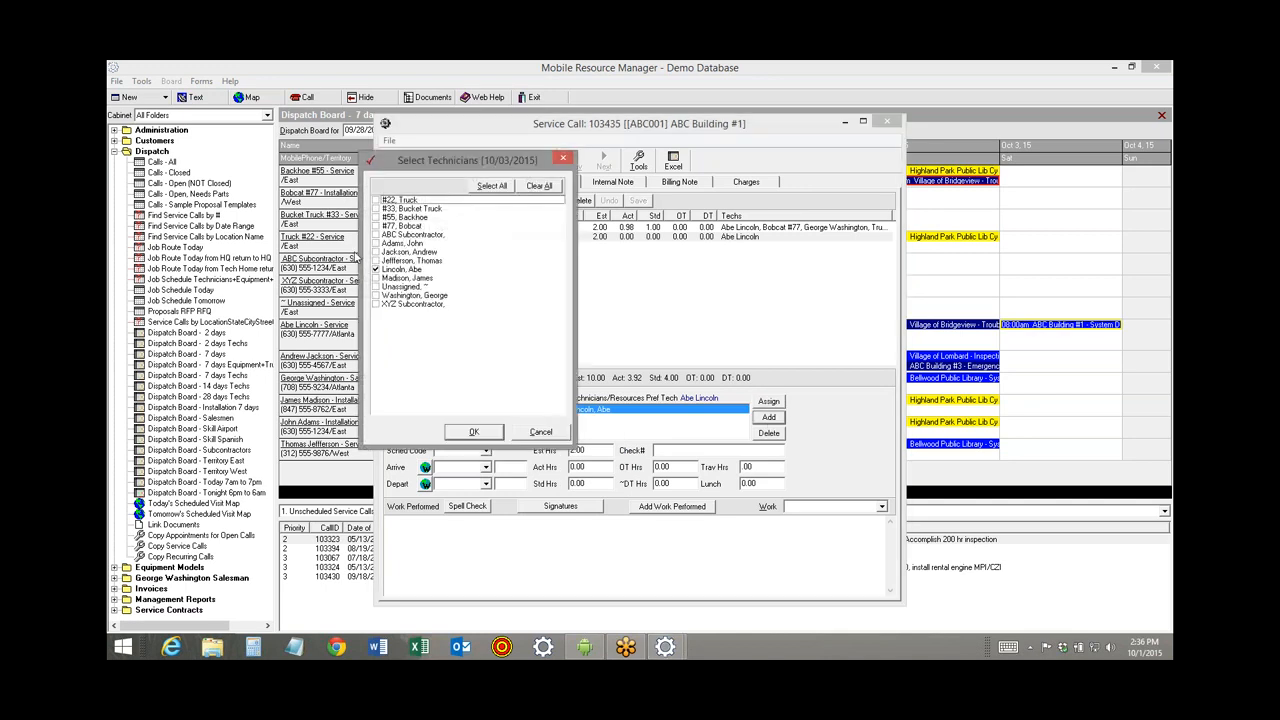
{"action": "left_click", "coordinate": [377, 226]}
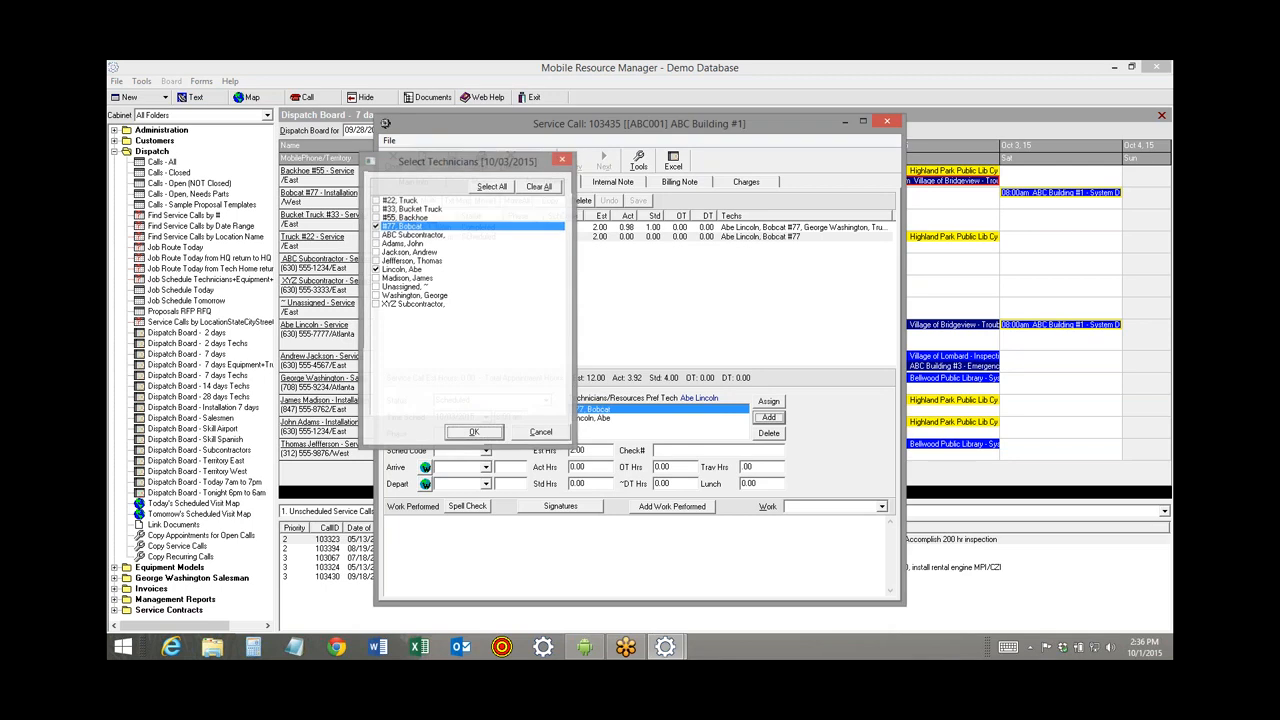
{"action": "left_click", "coordinate": [494, 433]}
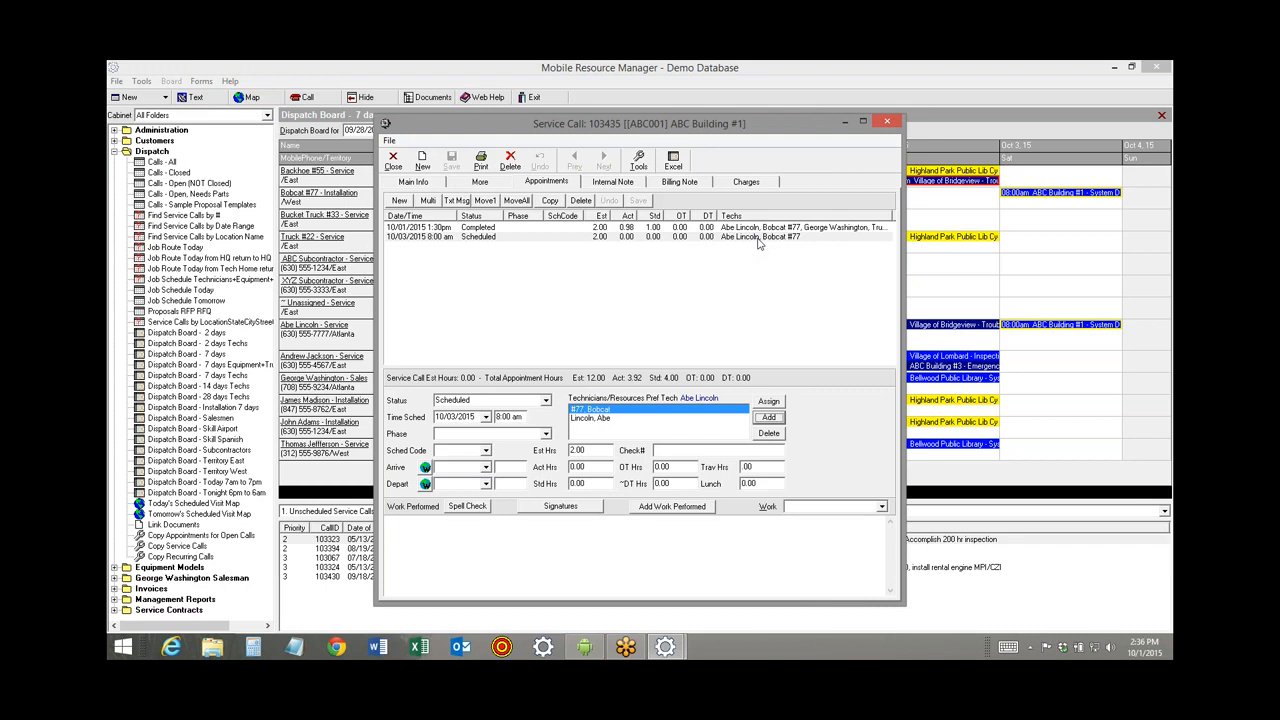
{"action": "left_click", "coordinate": [393, 163]}
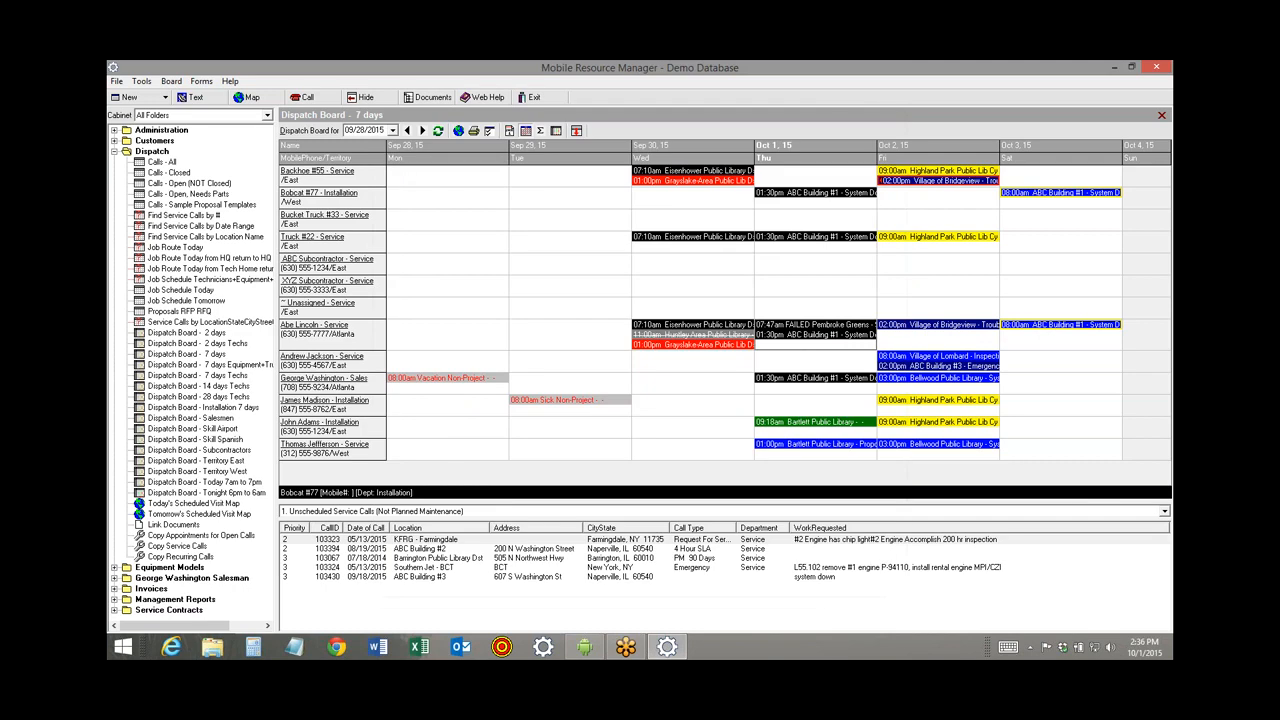
For call 103067, set up multiple appointments from 10/06/2015 to 10/27/2015, excluding Sundays and Saturdays.
{"action": "double_click", "coordinate": [432, 558]}
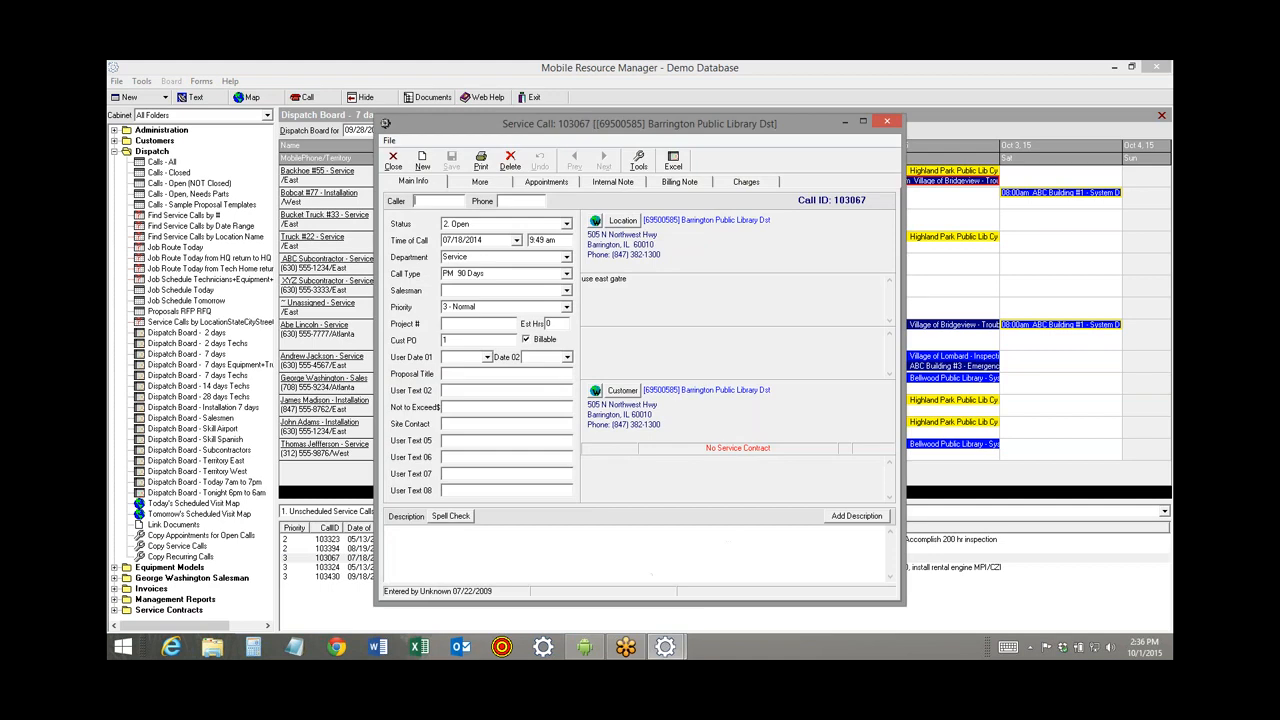
{"action": "left_click", "coordinate": [546, 184]}
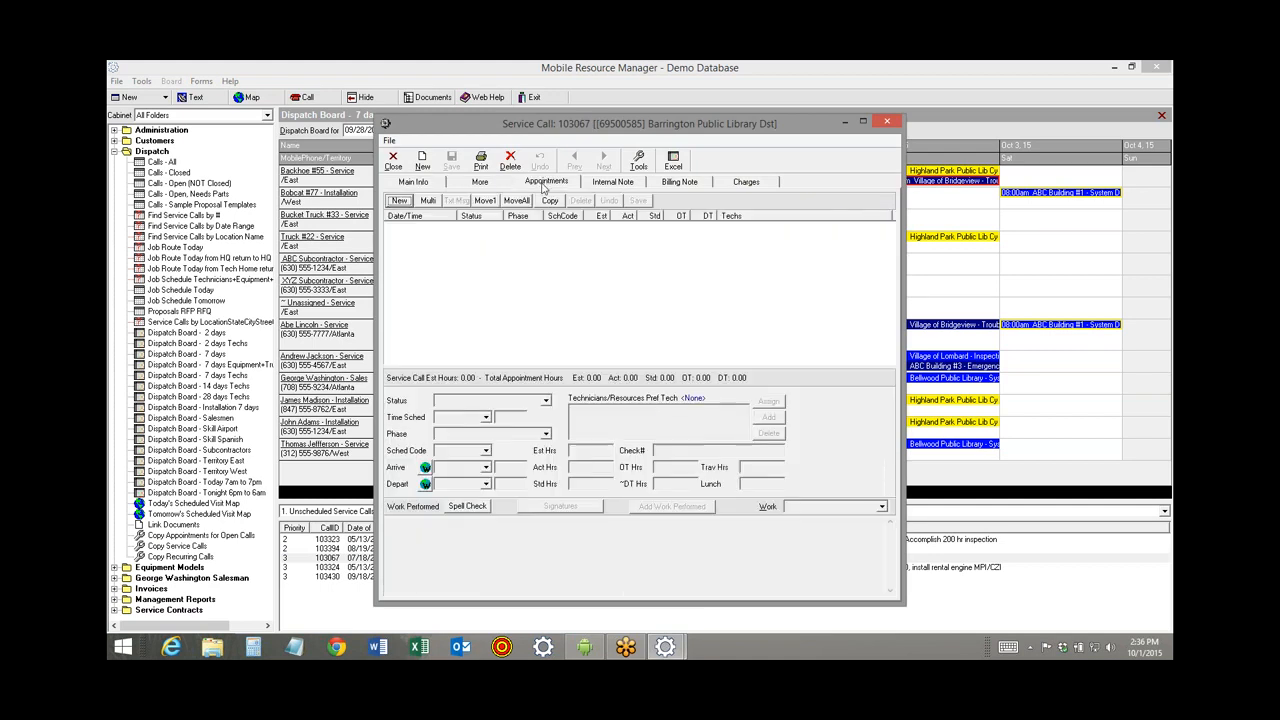
{"action": "left_click", "coordinate": [428, 200]}
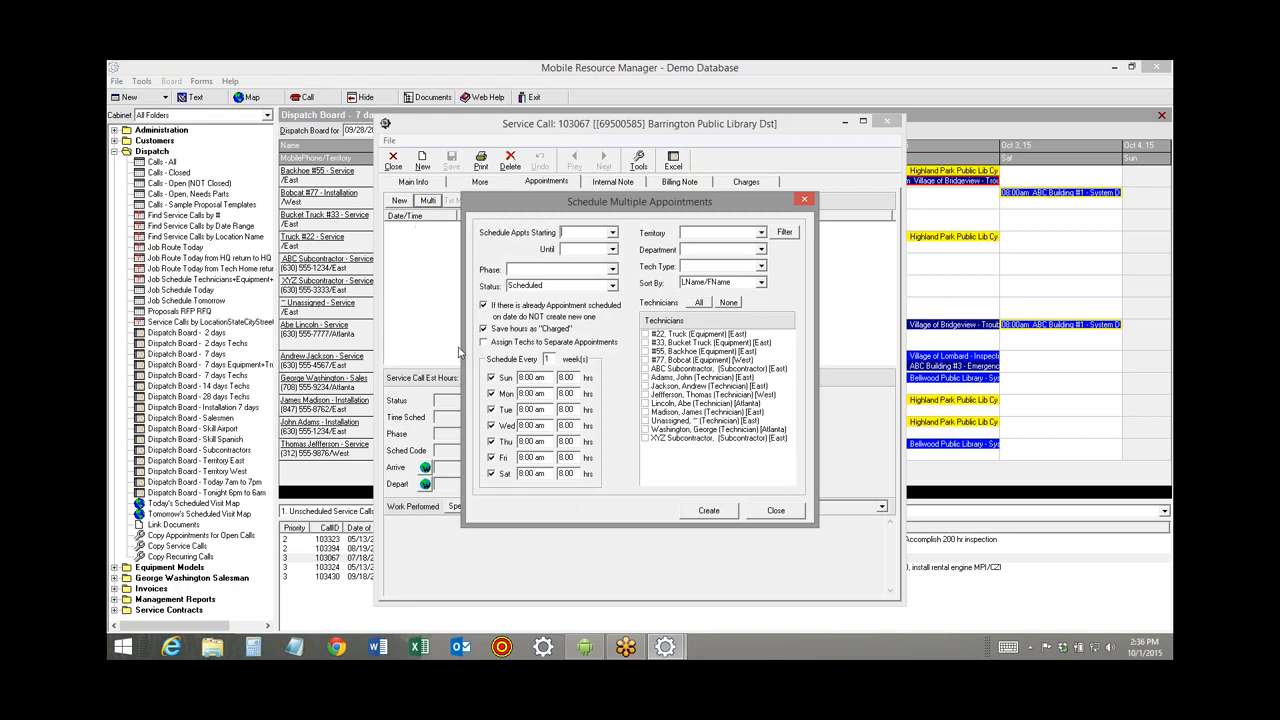
{"action": "left_click", "coordinate": [613, 234]}
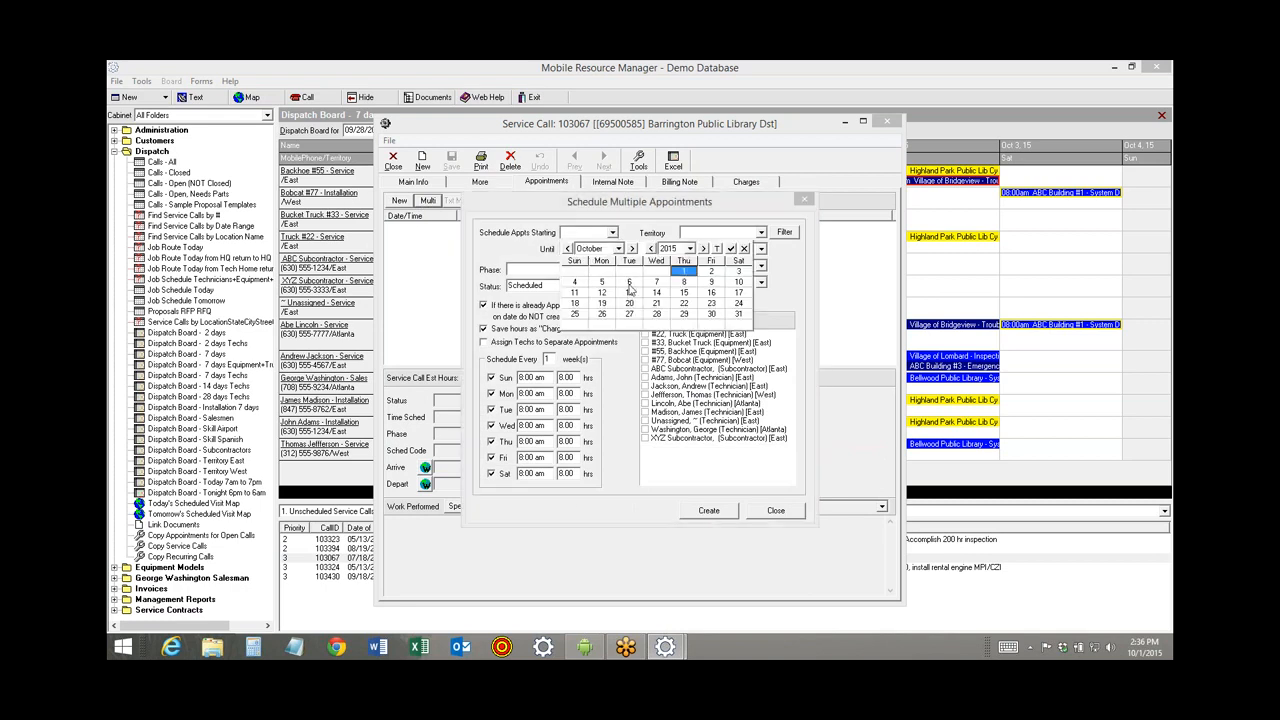
{"action": "left_click", "coordinate": [629, 282]}
{"action": "left_click", "coordinate": [613, 250]}
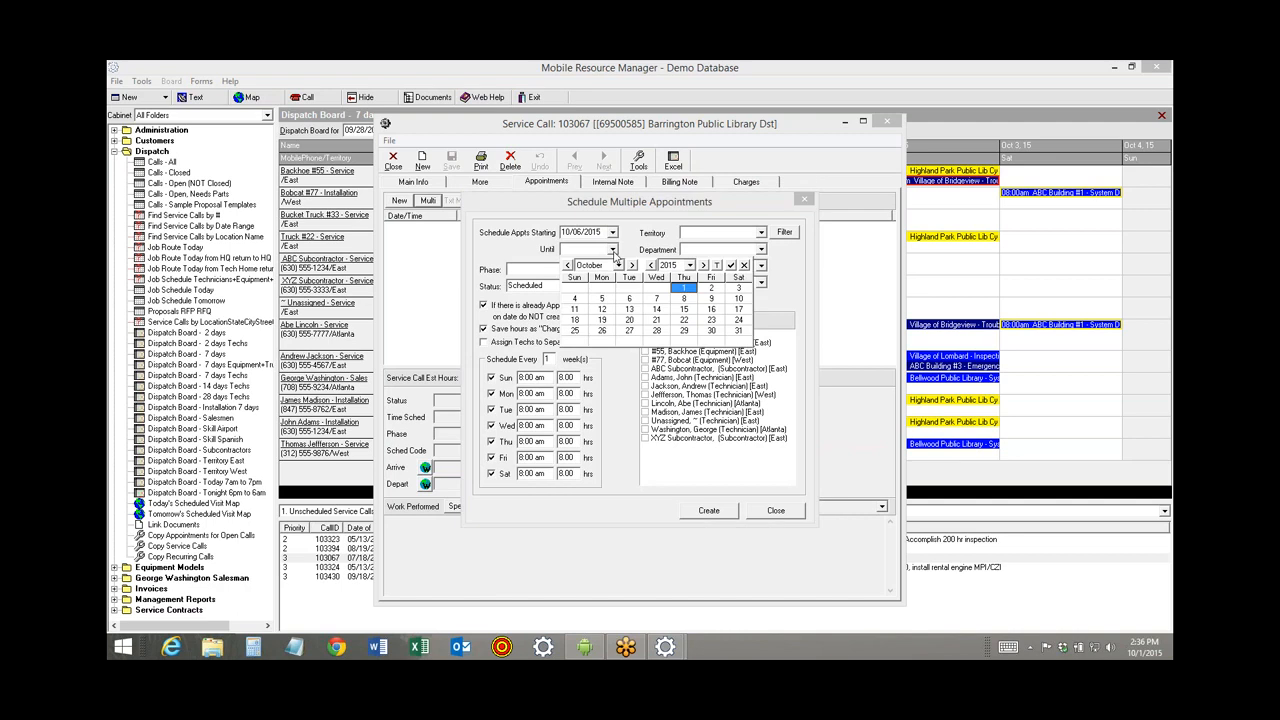
{"action": "left_click", "coordinate": [630, 332]}
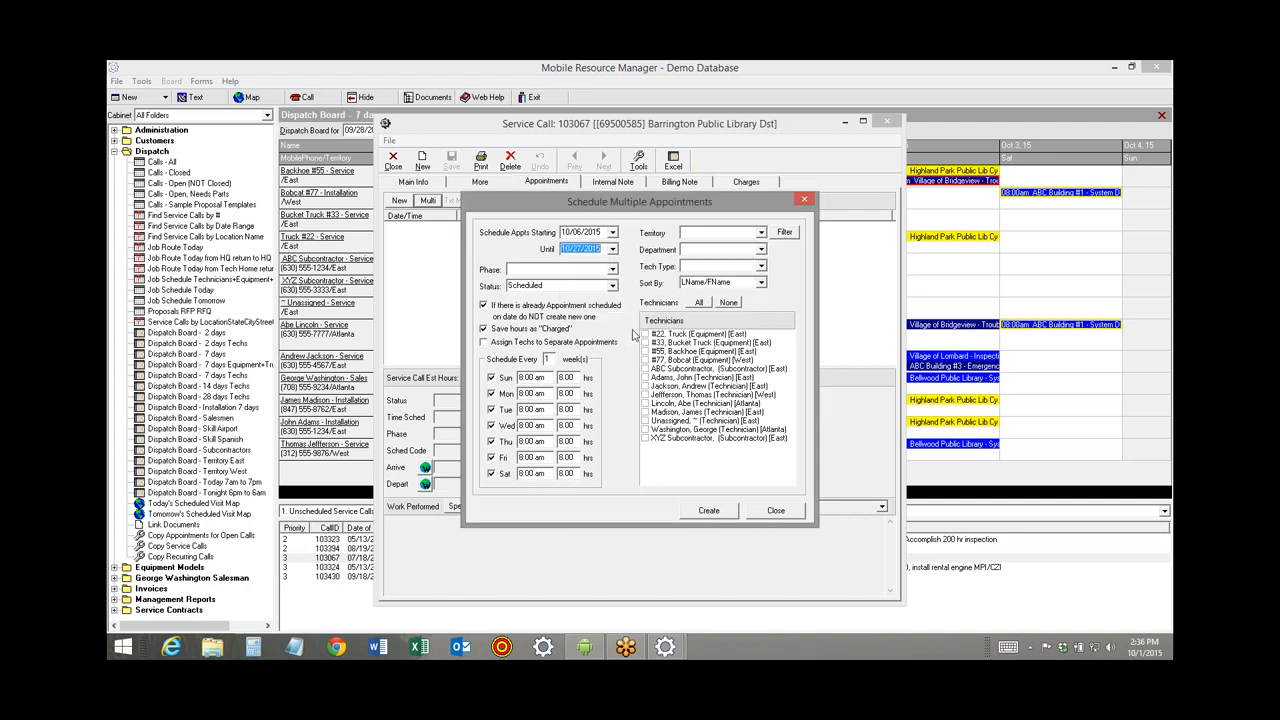
{"action": "left_click", "coordinate": [491, 378]}
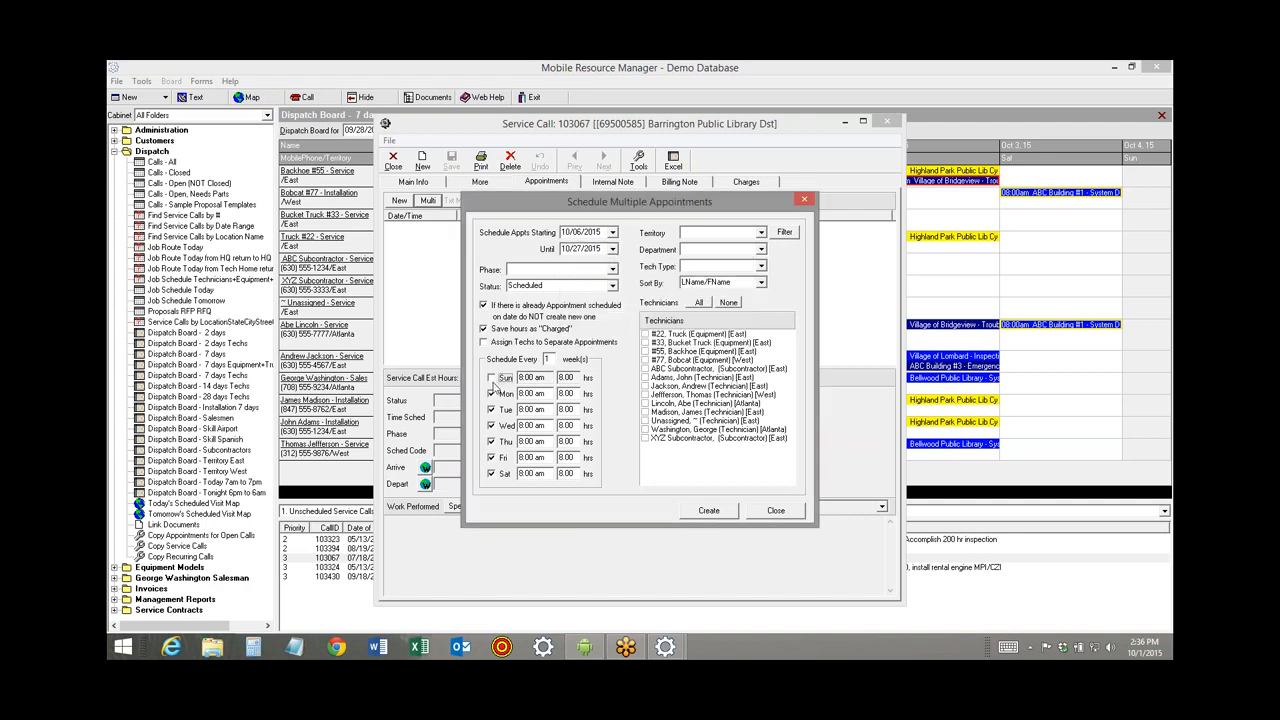
{"action": "left_click", "coordinate": [497, 474]}
Assign Jefferson, Washington, #55 Backhoe, #33 Bucket Truck and ABC Subcontractor, then create the appointments.
{"action": "left_click", "coordinate": [645, 395]}
{"action": "left_click", "coordinate": [645, 430]}
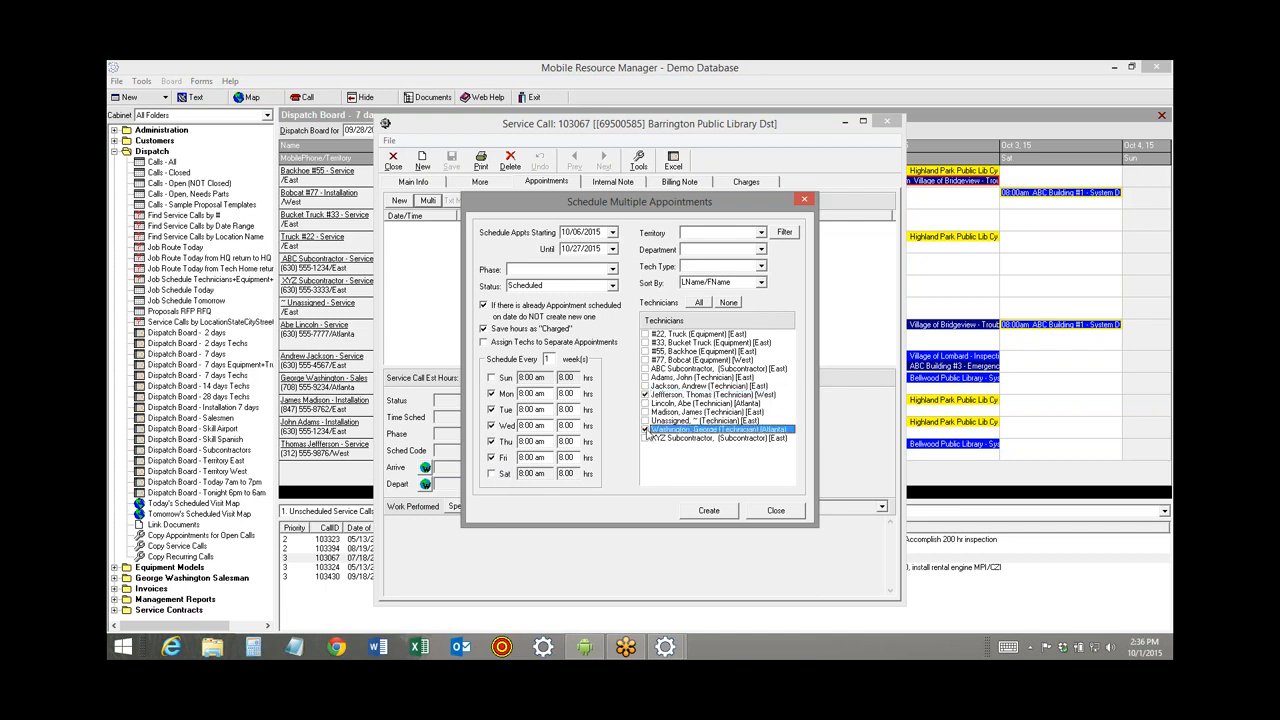
{"action": "left_click", "coordinate": [645, 352]}
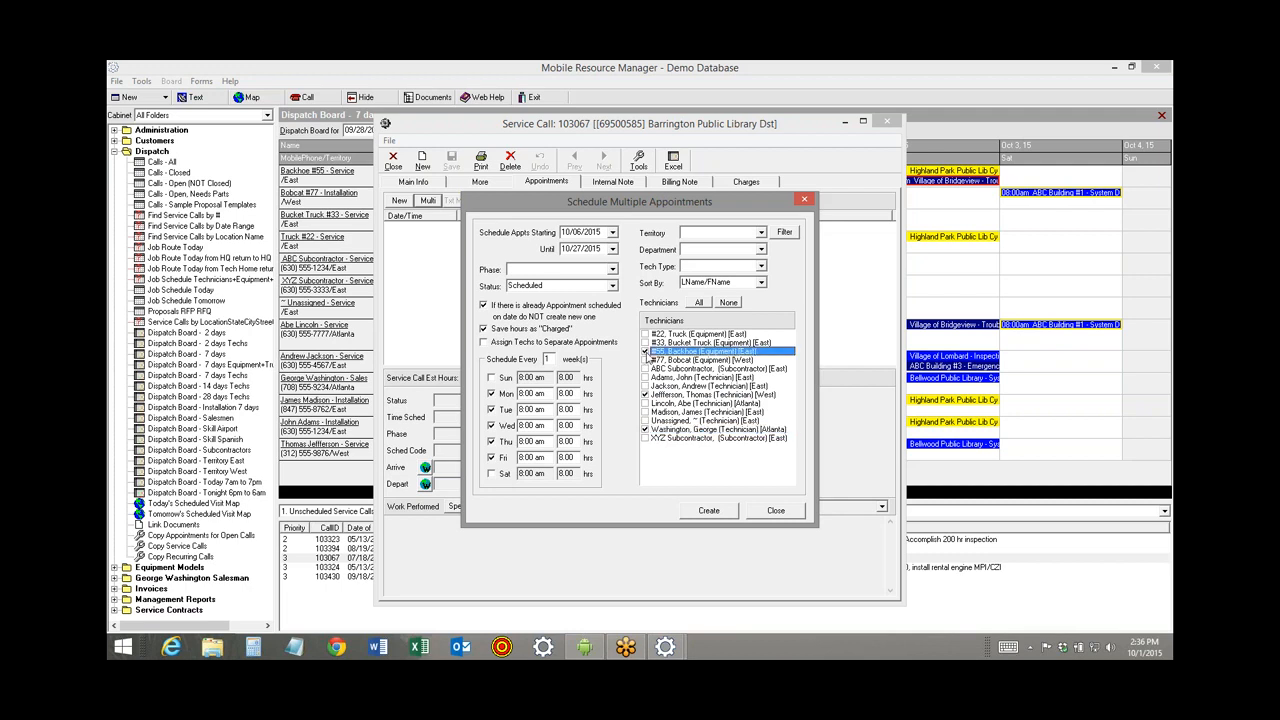
{"action": "left_click", "coordinate": [645, 343]}
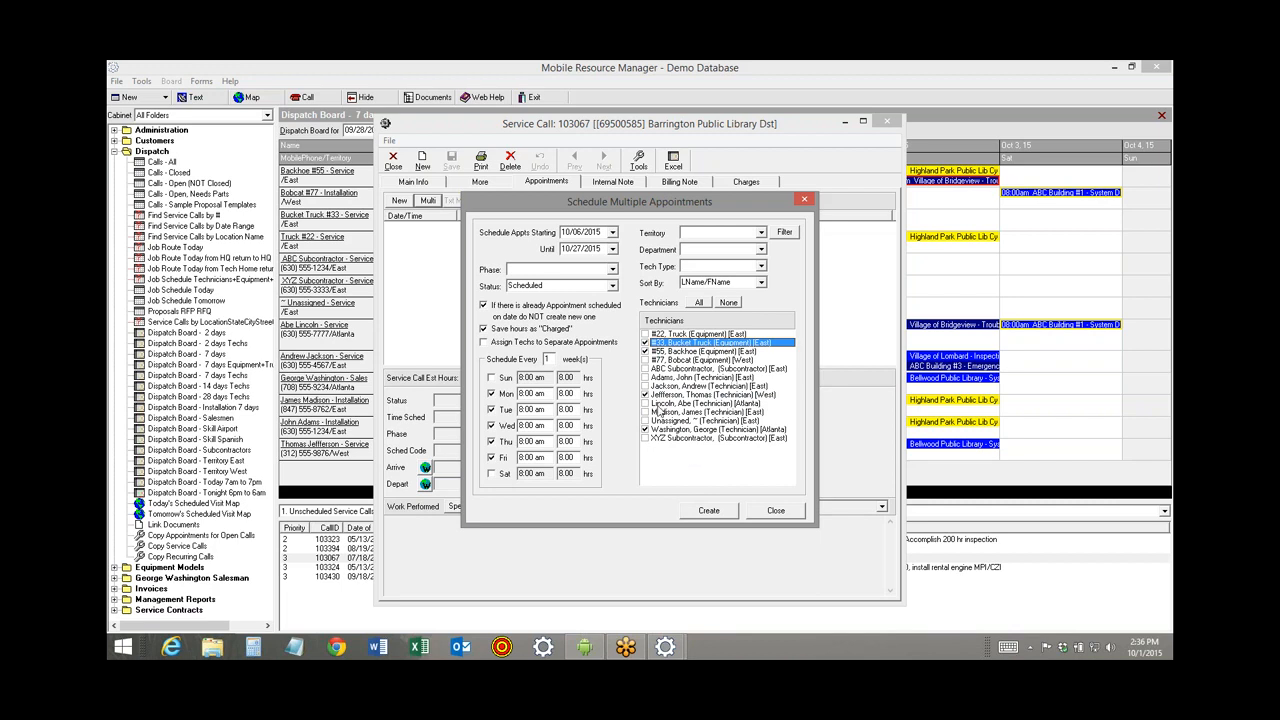
{"action": "left_click", "coordinate": [645, 369]}
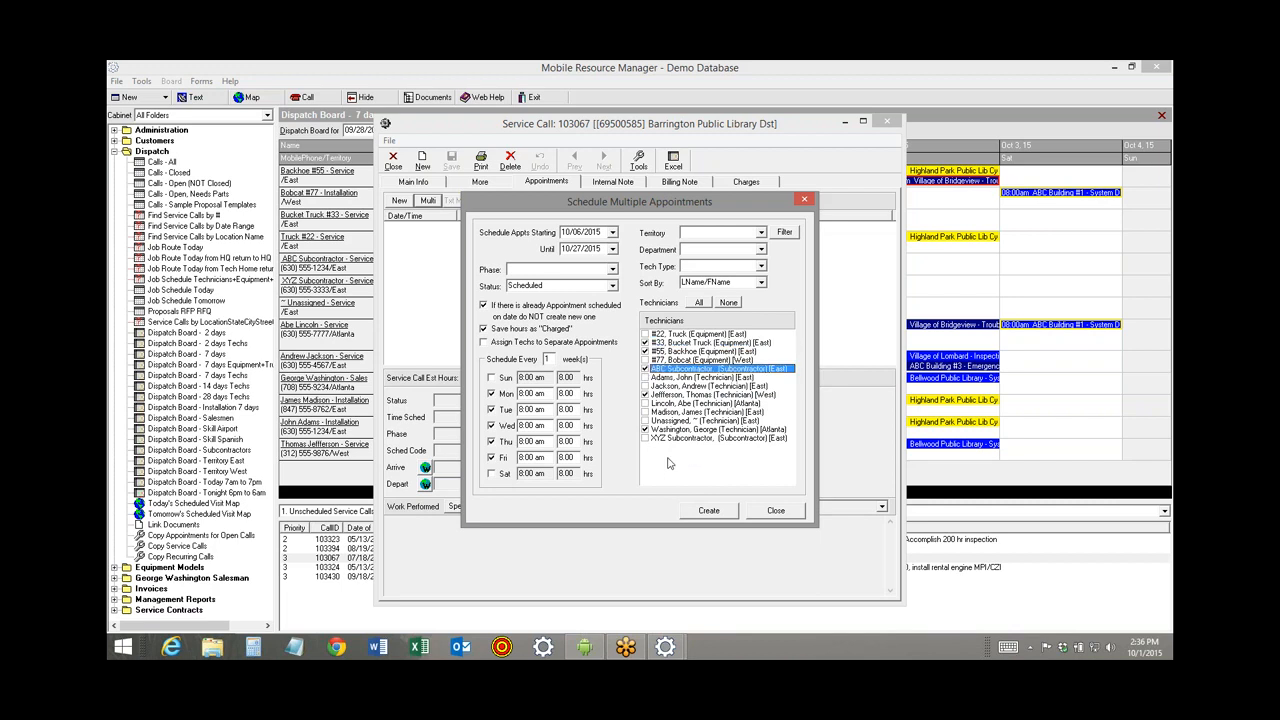
{"action": "left_click", "coordinate": [712, 512]}
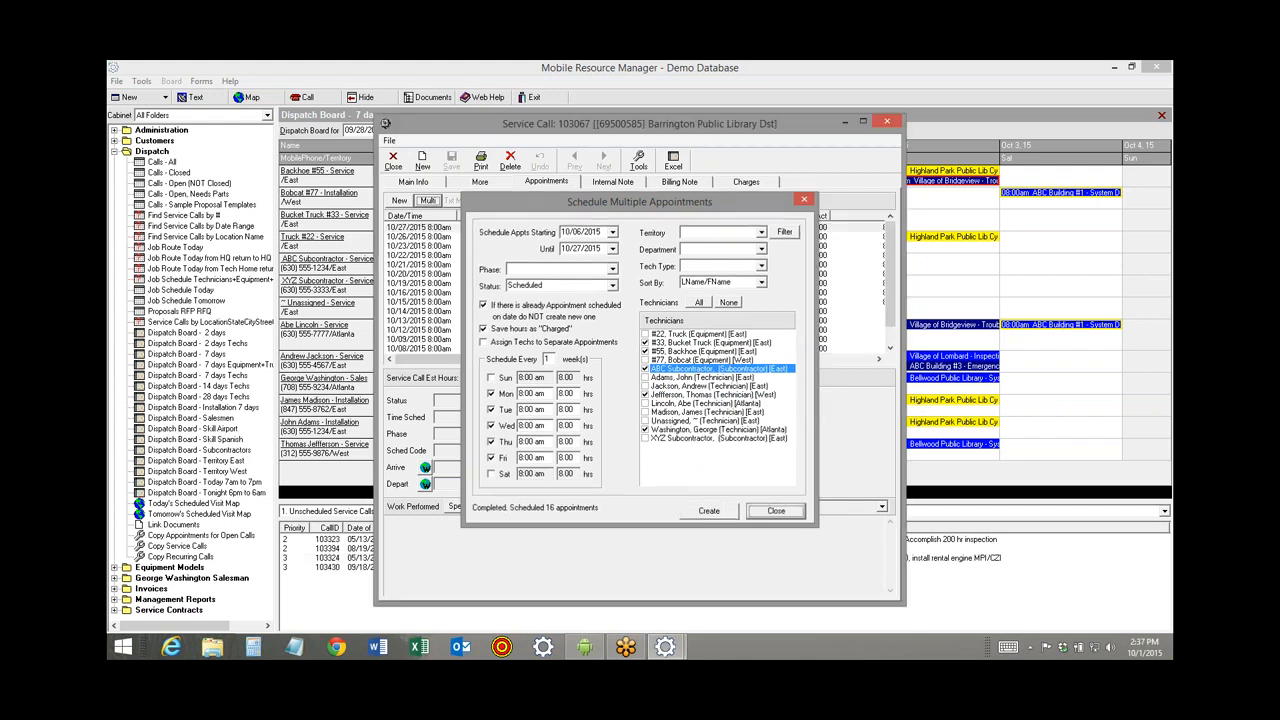
{"action": "left_click", "coordinate": [776, 511]}
Close call 103067 and page the board ahead to Oct 26, then back to the week of Oct 5.
{"action": "left_click", "coordinate": [389, 160]}
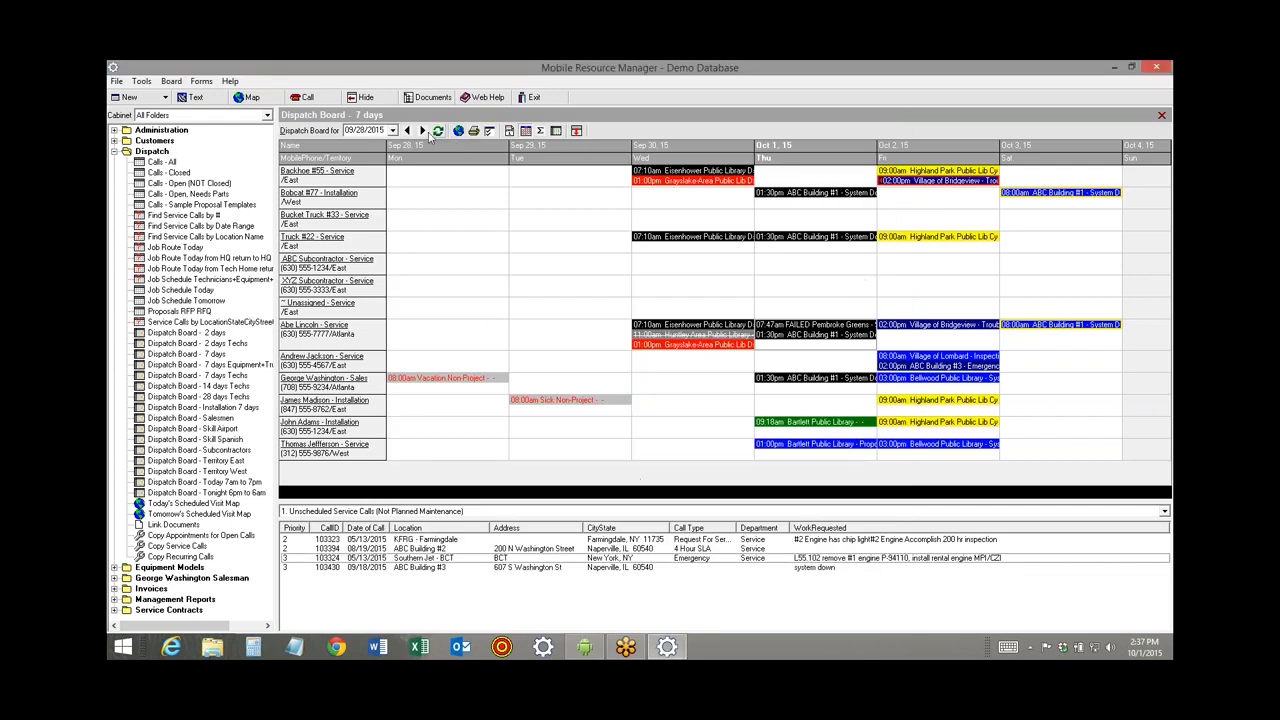
{"action": "left_click", "coordinate": [422, 130]}
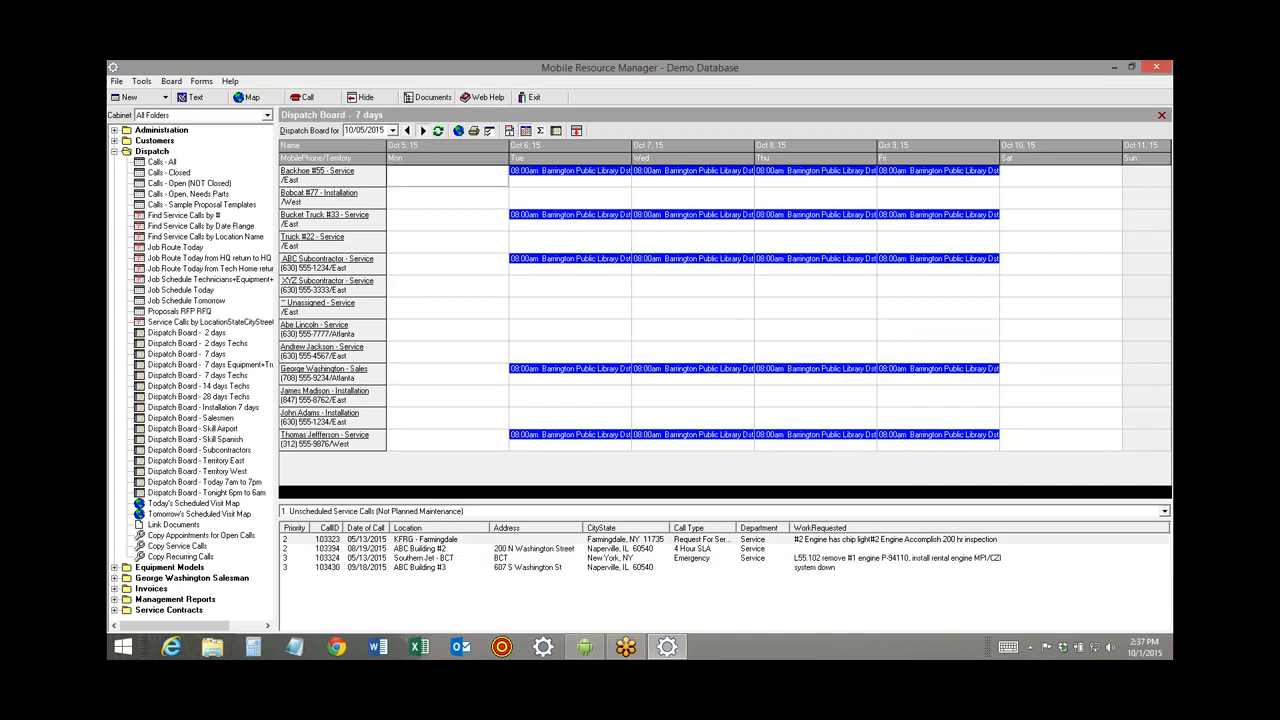
{"action": "left_click", "coordinate": [422, 130]}
{"action": "left_click", "coordinate": [422, 130]}
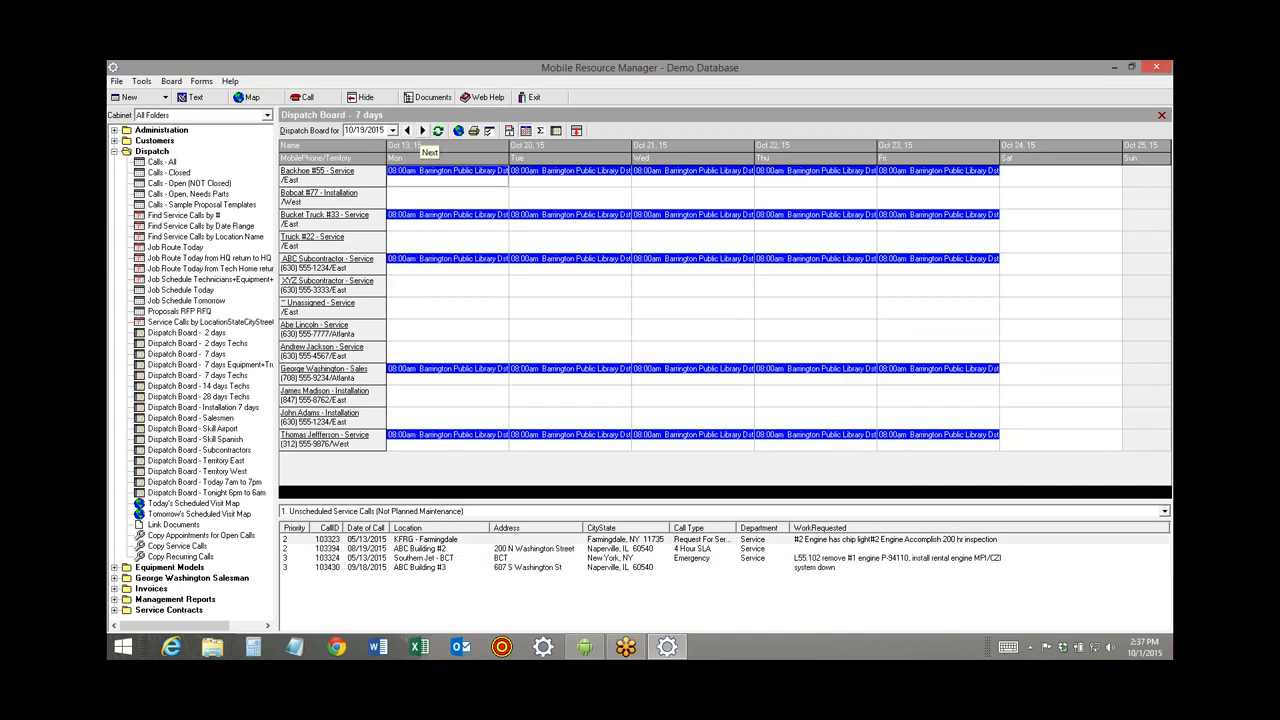
{"action": "left_click", "coordinate": [422, 130]}
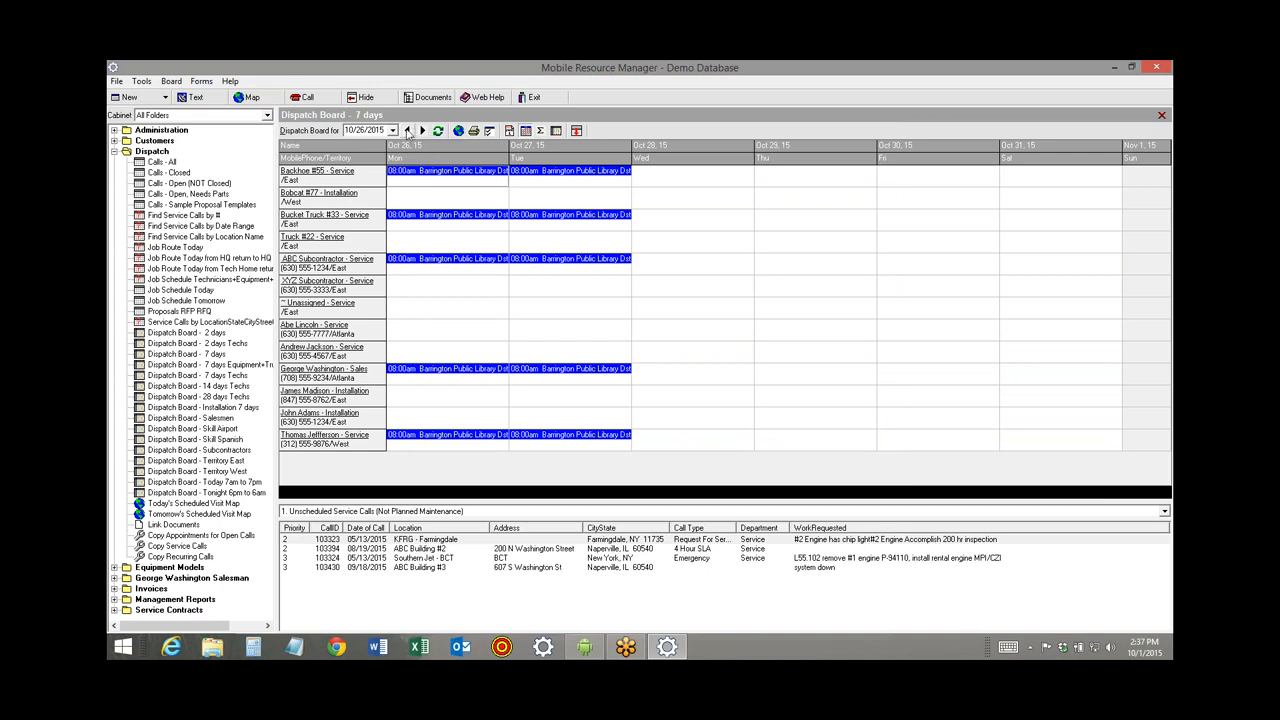
{"action": "left_click", "coordinate": [407, 131]}
{"action": "left_click", "coordinate": [407, 131]}
{"action": "left_click", "coordinate": [407, 131]}
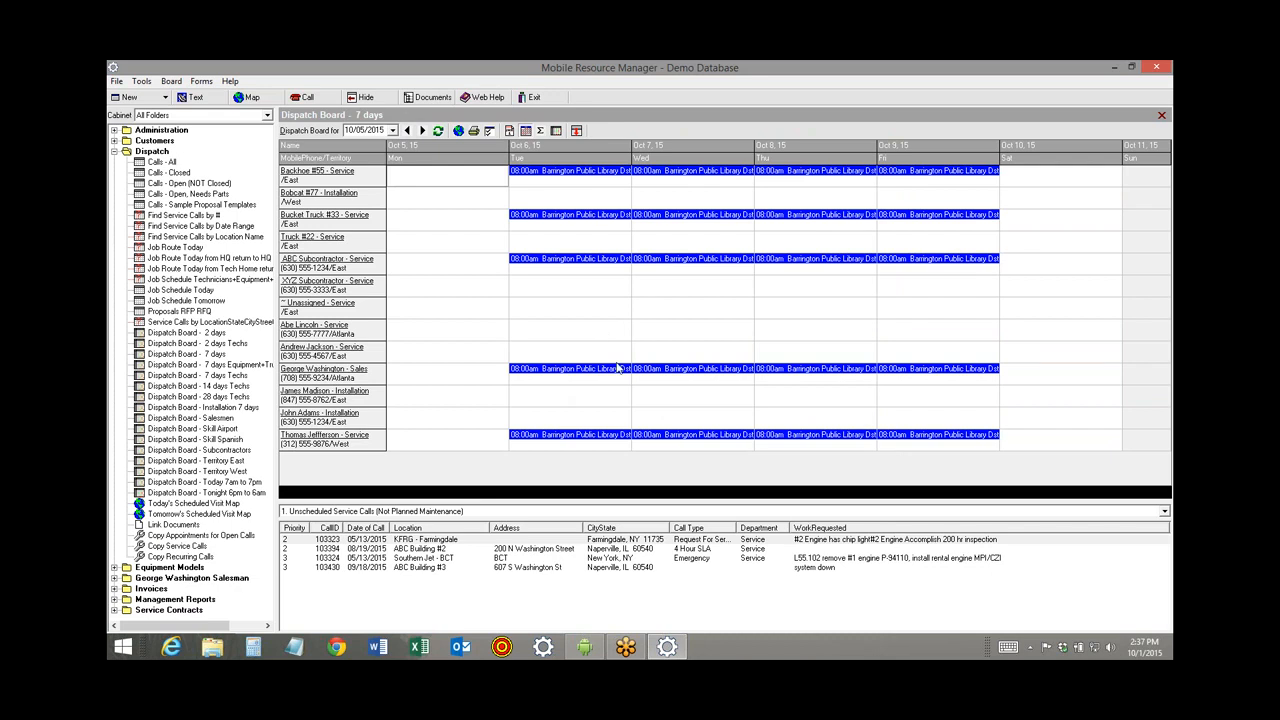
Delete Washington, George from the Oct 7 appointment of call 103067 and close it.
{"action": "mouse_move", "coordinate": [616, 371]}
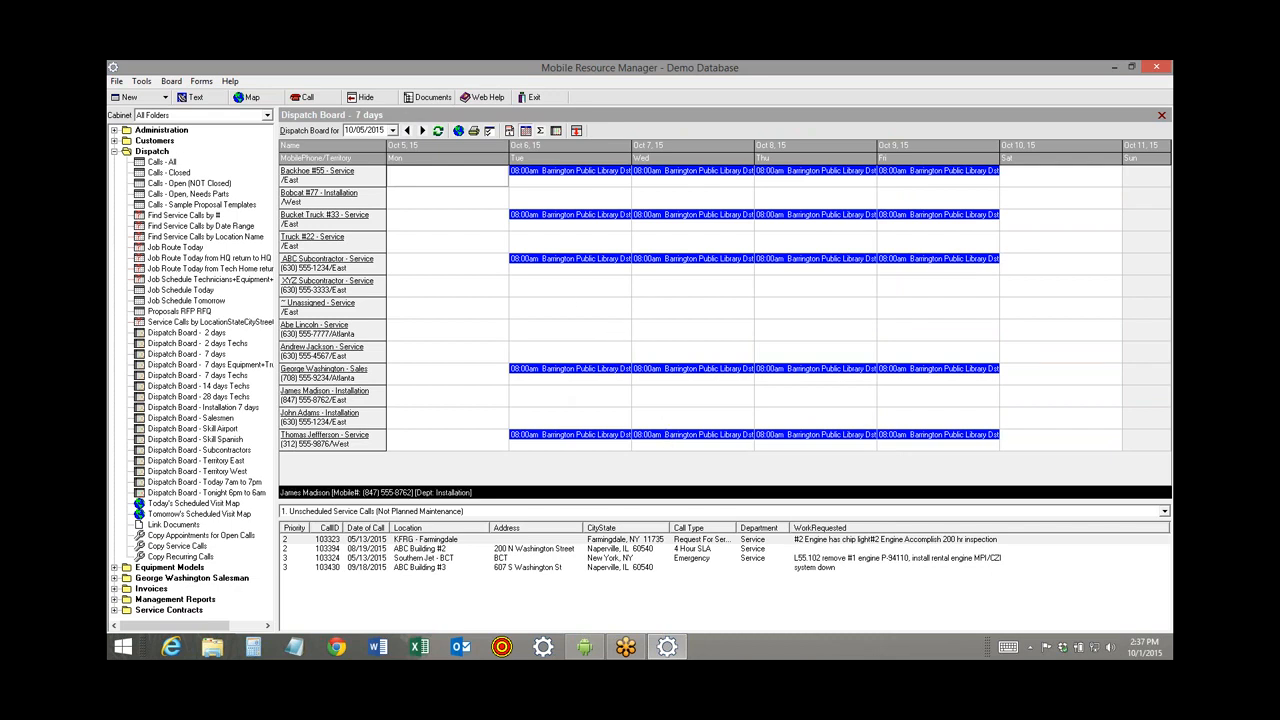
{"action": "double_click", "coordinate": [673, 374]}
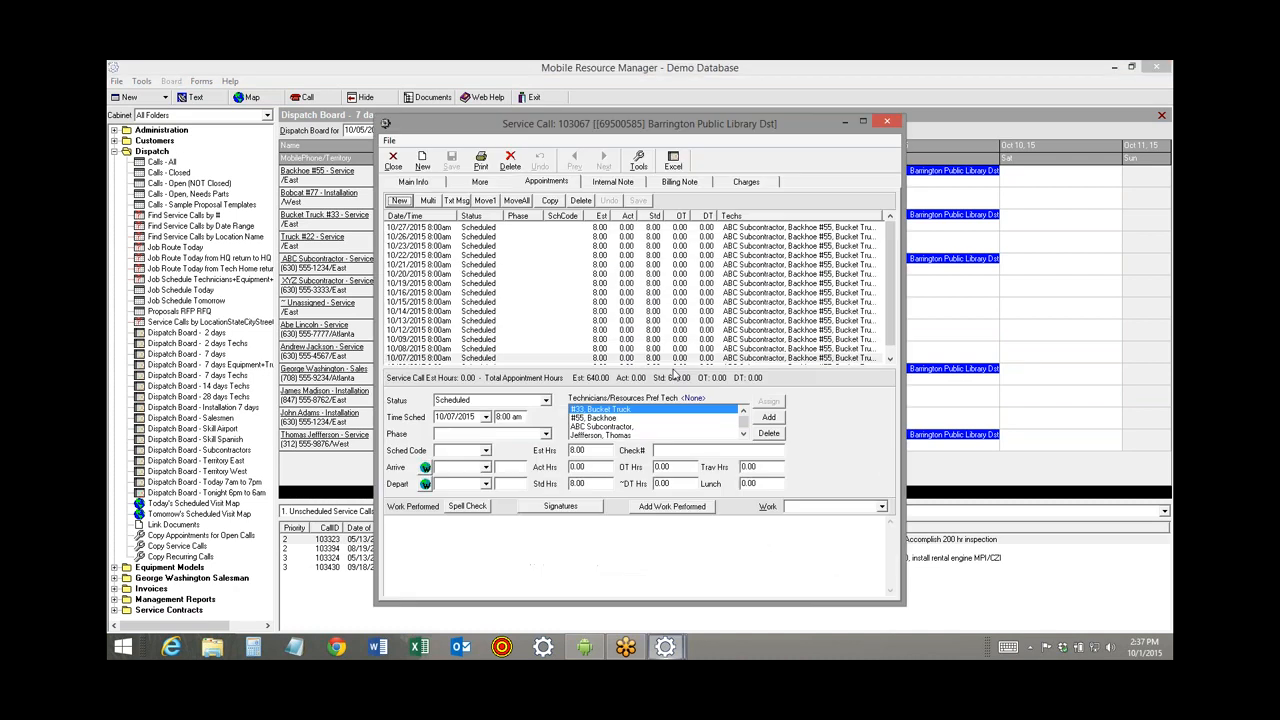
{"action": "left_click", "coordinate": [743, 434]}
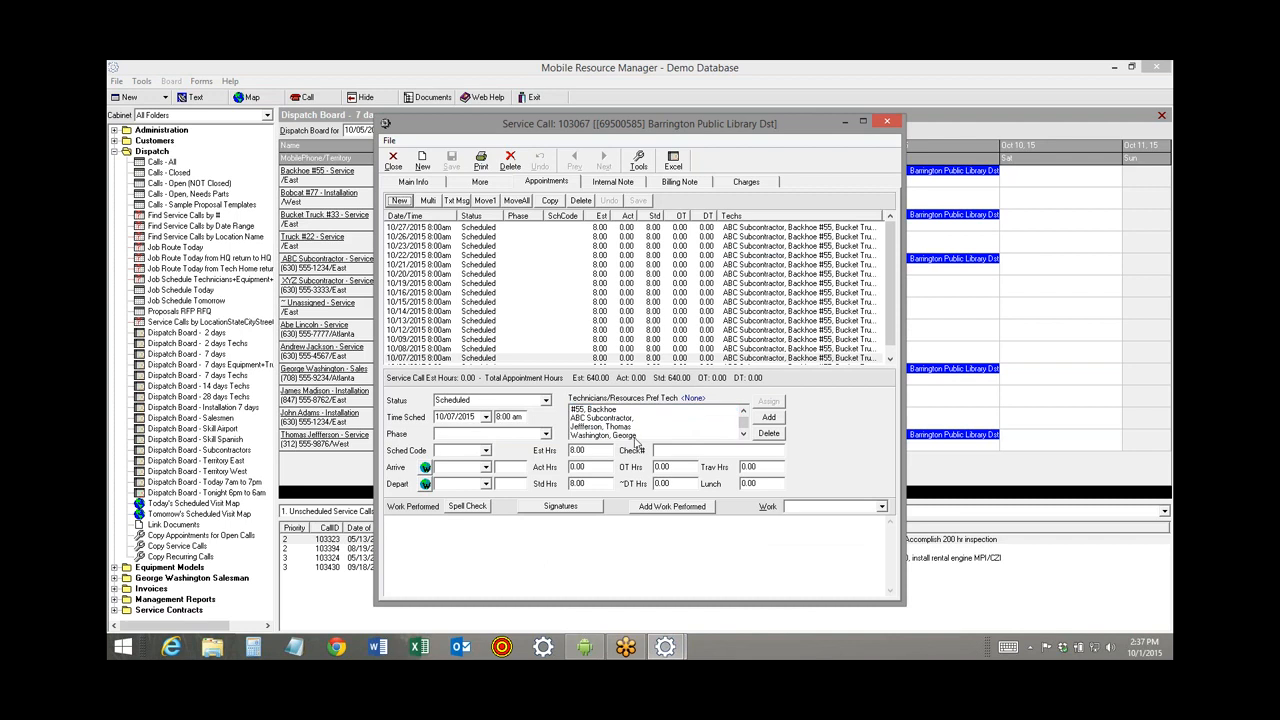
{"action": "left_click", "coordinate": [635, 437]}
{"action": "left_click", "coordinate": [768, 433]}
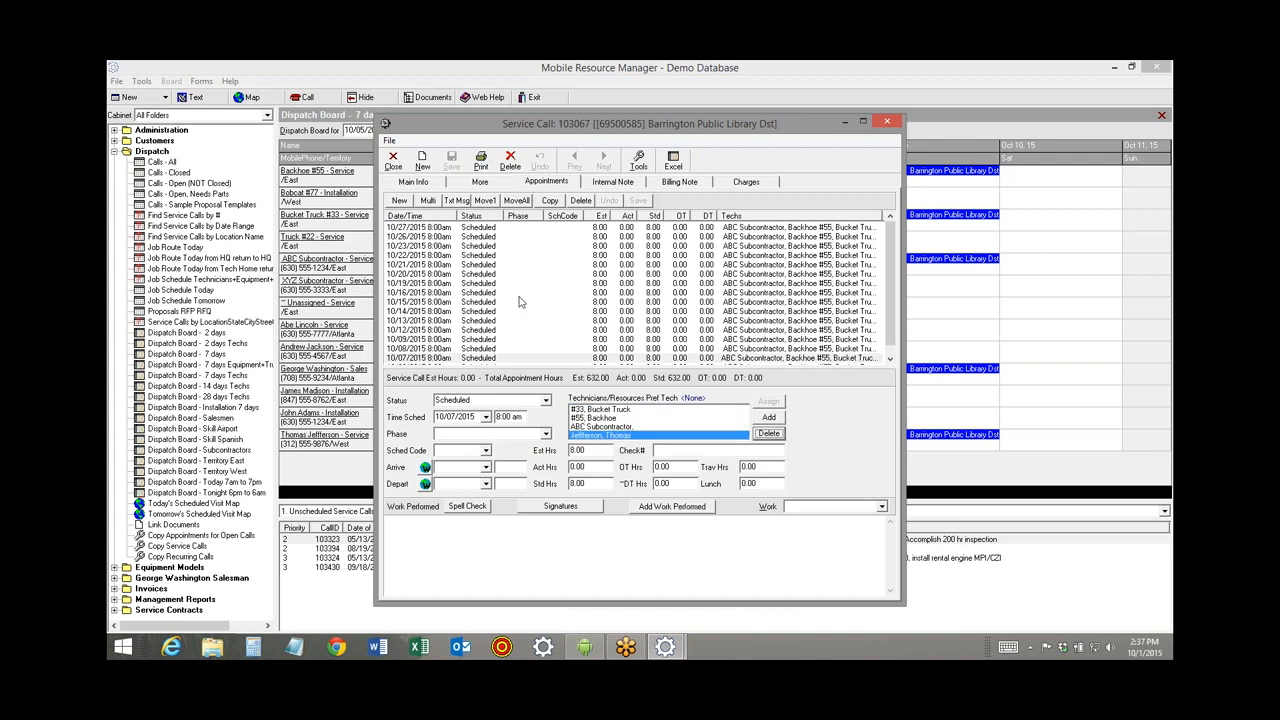
{"action": "left_click", "coordinate": [393, 160]}
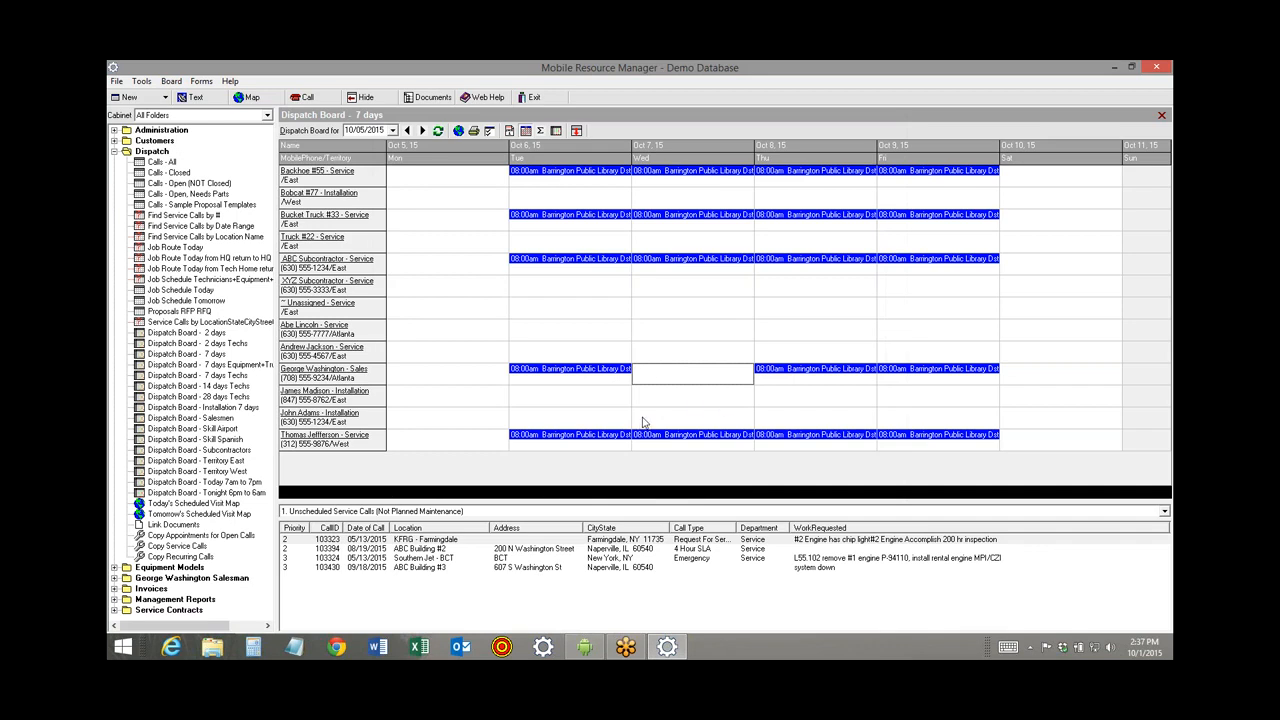
Fill George Washington's empty Oct 7 cell with an 8:00am non-project appointment coded Vacation.
{"action": "right_click", "coordinate": [648, 383]}
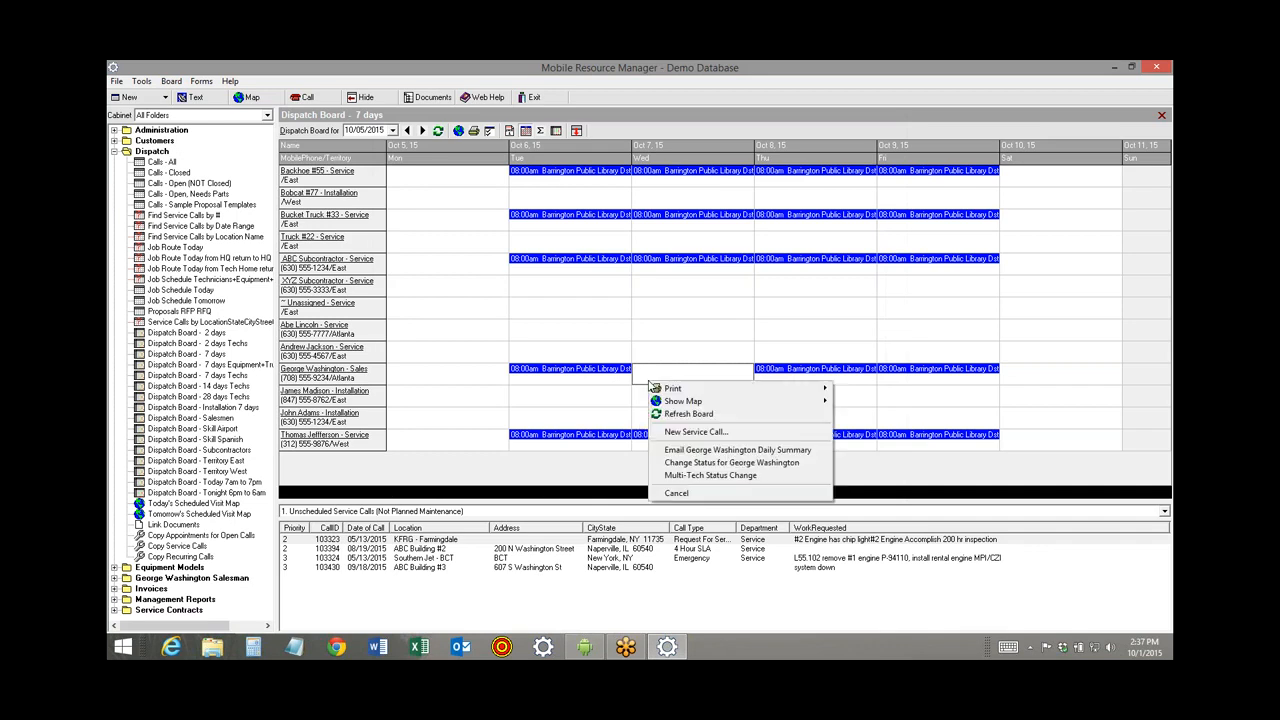
{"action": "left_click", "coordinate": [707, 464]}
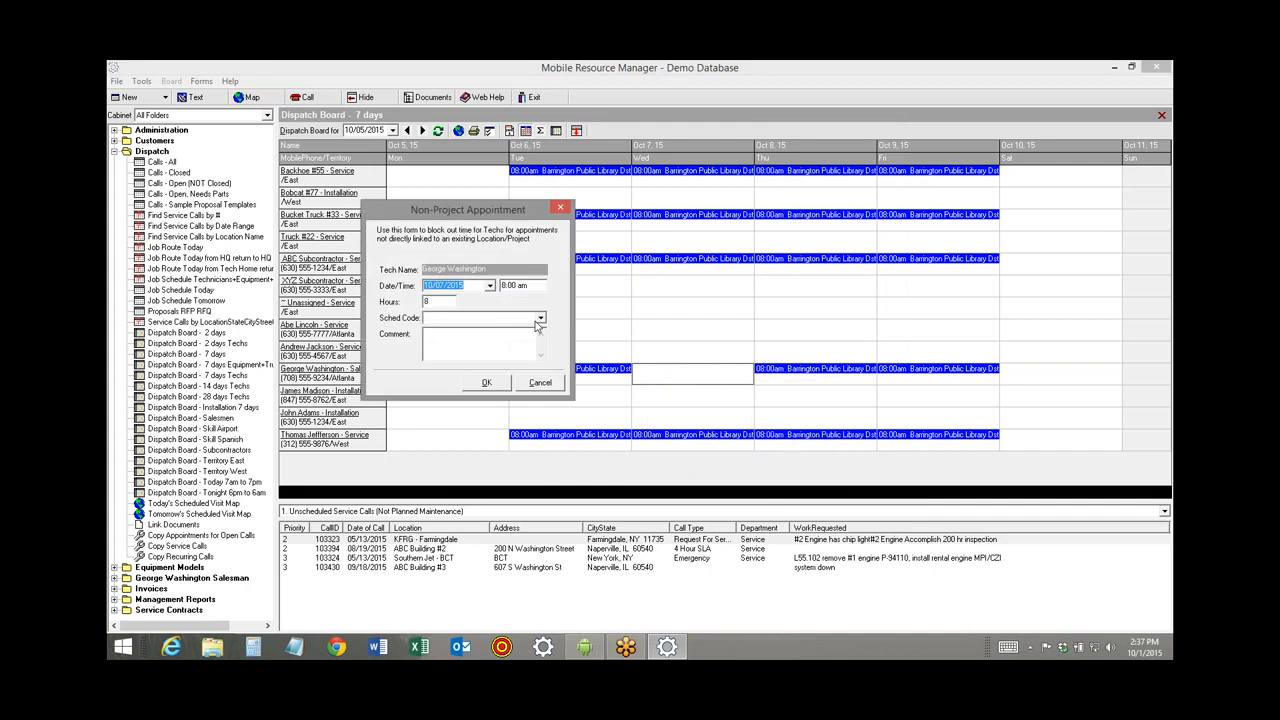
{"action": "left_click", "coordinate": [539, 318]}
{"action": "scroll", "coordinate": [490, 370], "scroll_direction": "down", "scroll_amount": 2}
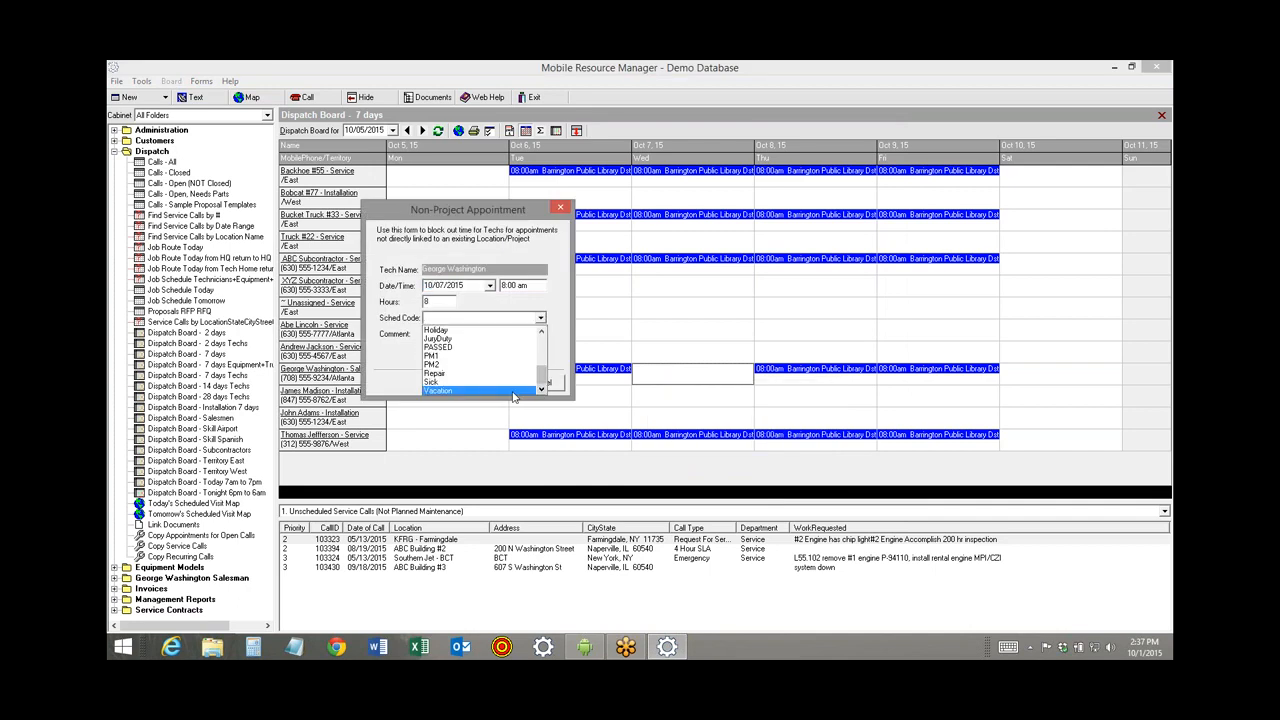
{"action": "left_click", "coordinate": [513, 391]}
{"action": "left_click", "coordinate": [487, 383]}
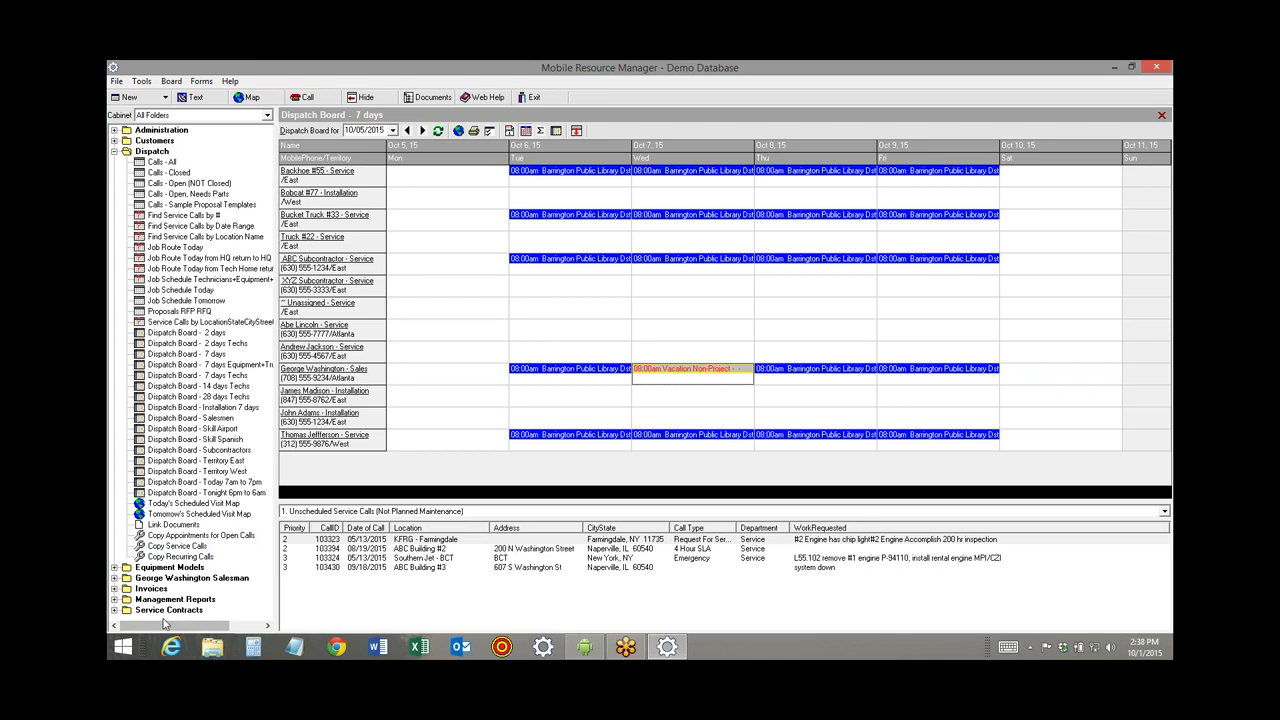
List all service contracts and try deleting contract 73, which is refused with a warning.
{"action": "left_click", "coordinate": [114, 610]}
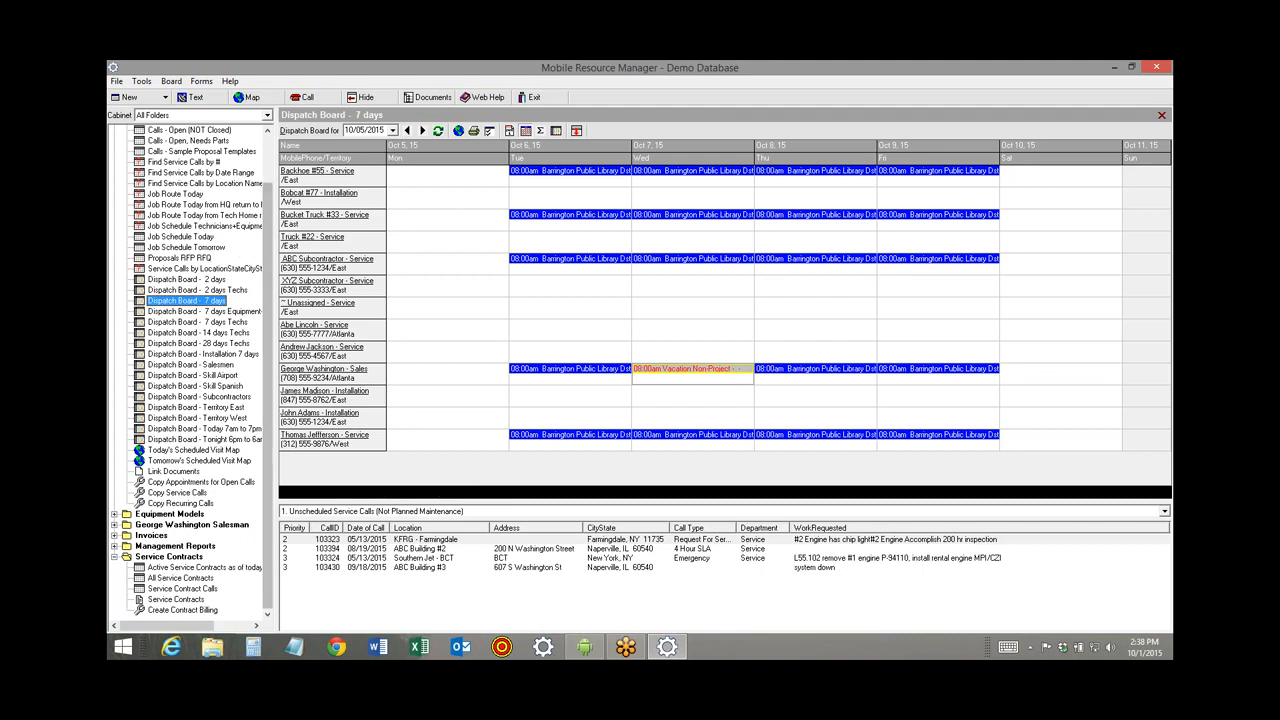
{"action": "left_click", "coordinate": [175, 578]}
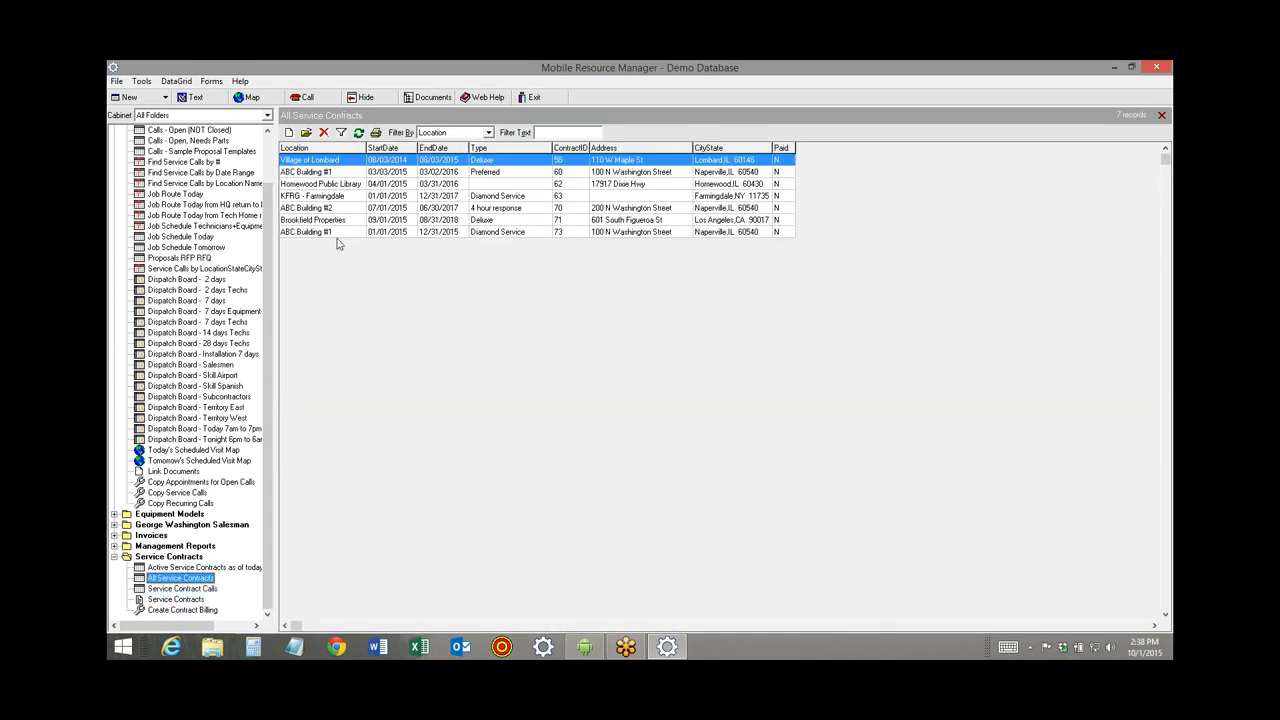
{"action": "left_click", "coordinate": [338, 236]}
{"action": "left_click", "coordinate": [323, 132]}
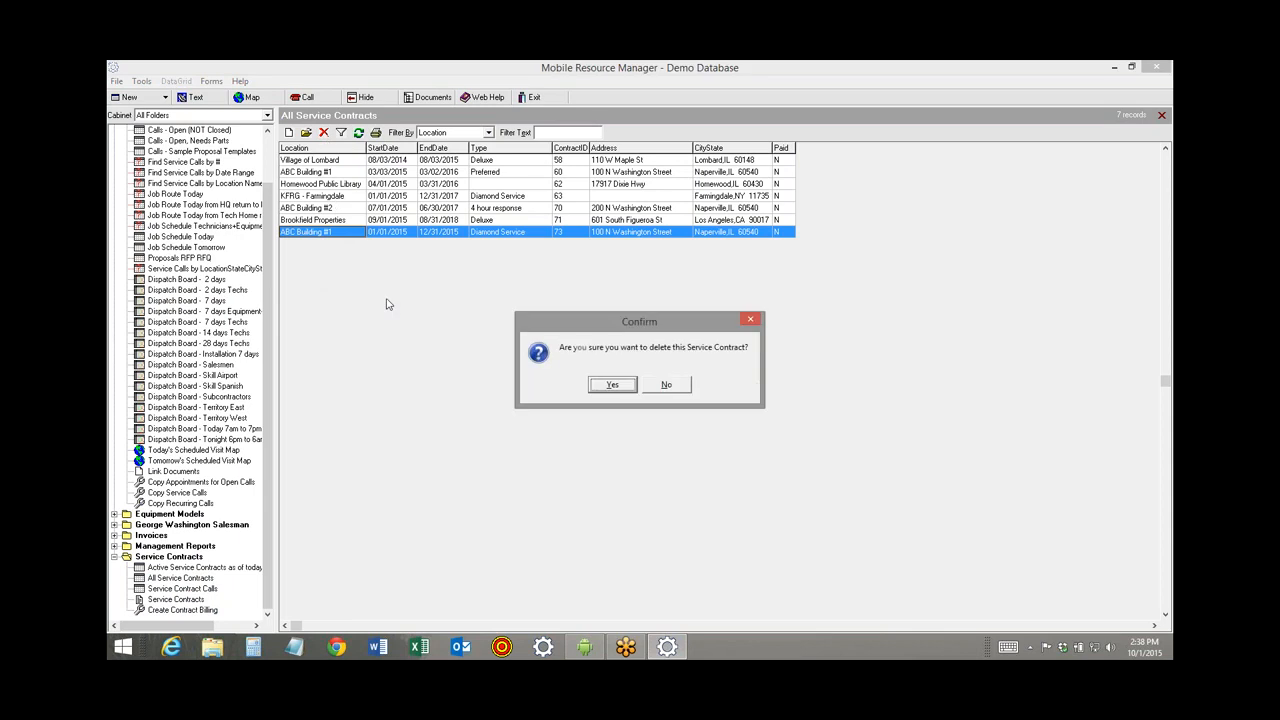
{"action": "left_click", "coordinate": [604, 385]}
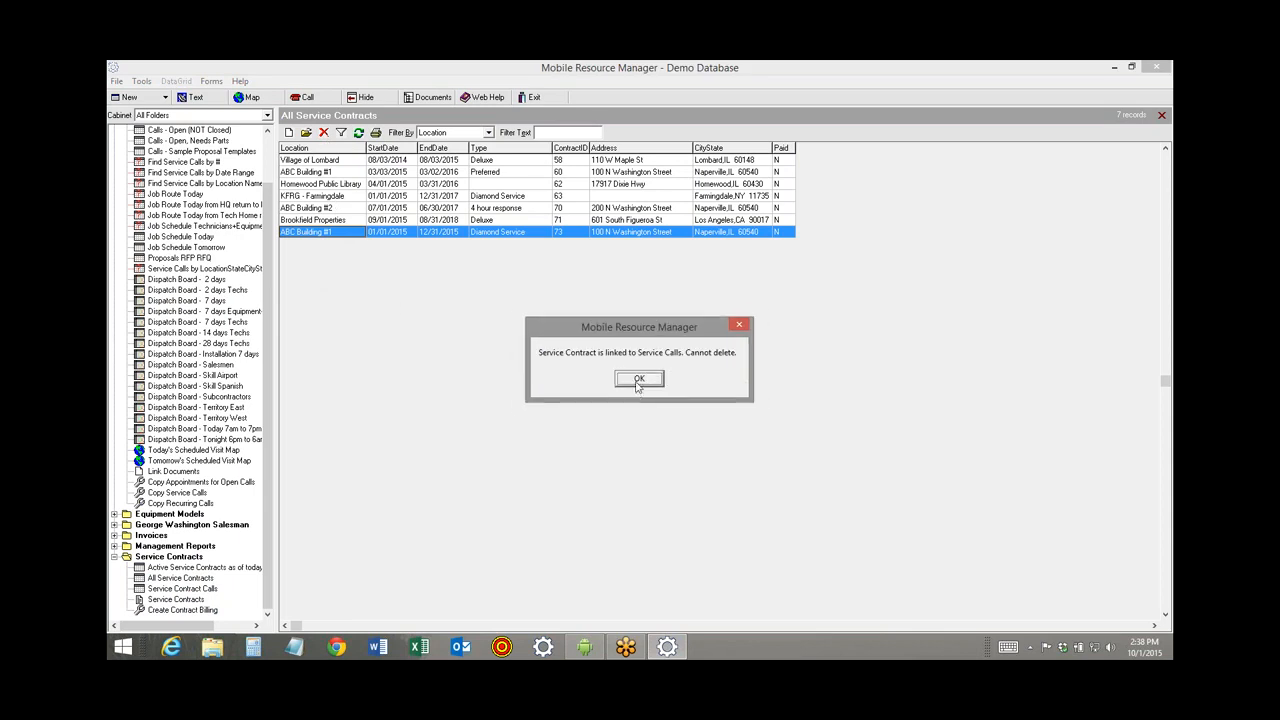
{"action": "left_click", "coordinate": [638, 380]}
Open contract 73 and delete its 04/15/2015 and 10/15/2015 scheduled service calls.
{"action": "double_click", "coordinate": [354, 234]}
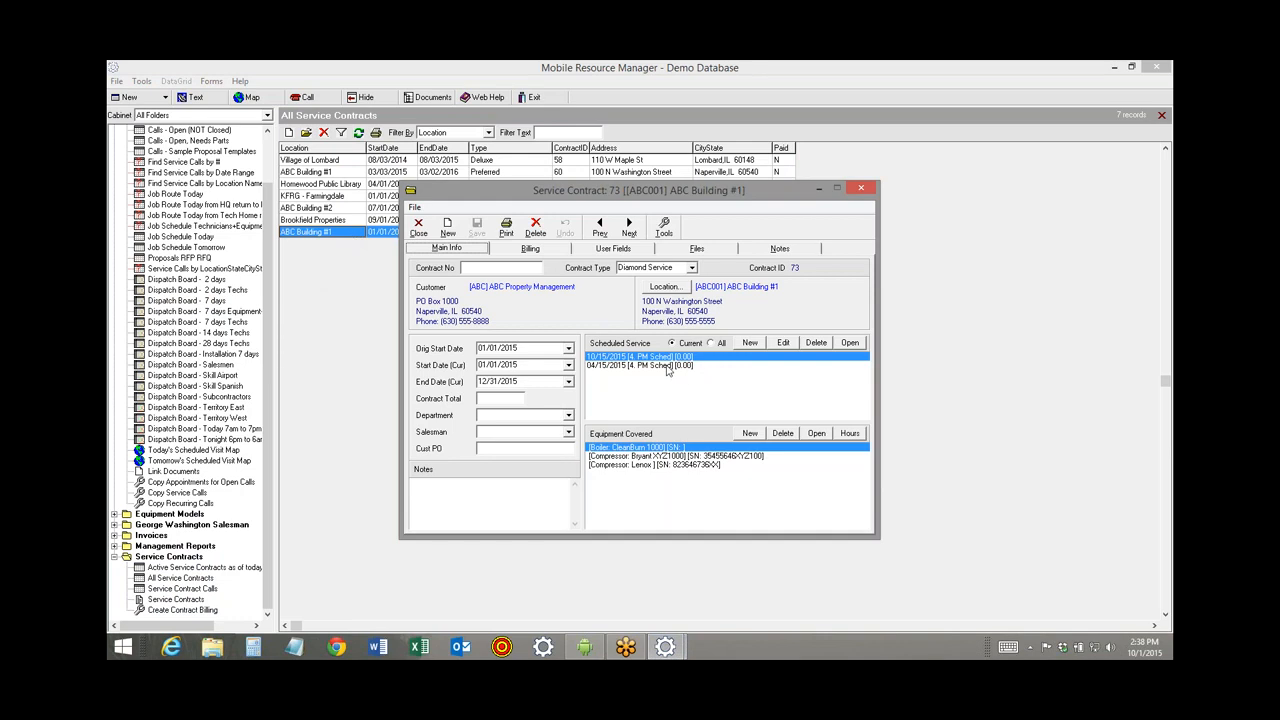
{"action": "left_click", "coordinate": [665, 366]}
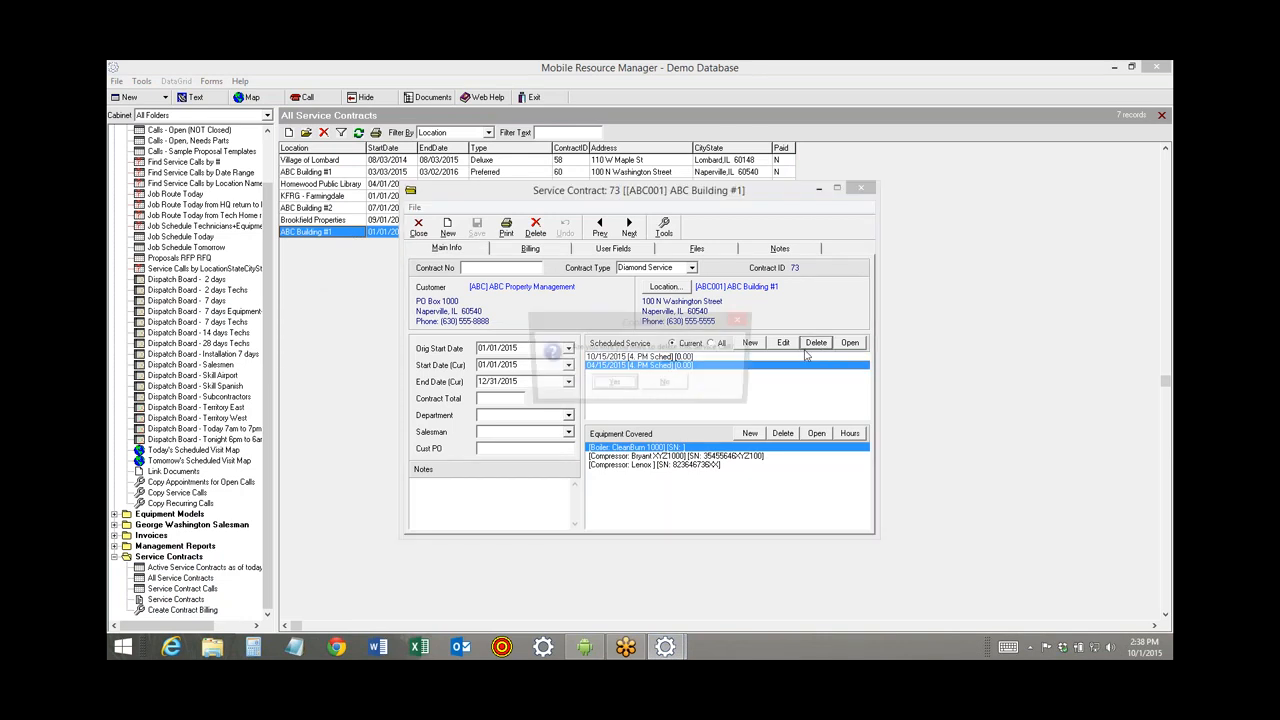
{"action": "left_click", "coordinate": [816, 342]}
{"action": "left_click", "coordinate": [596, 389]}
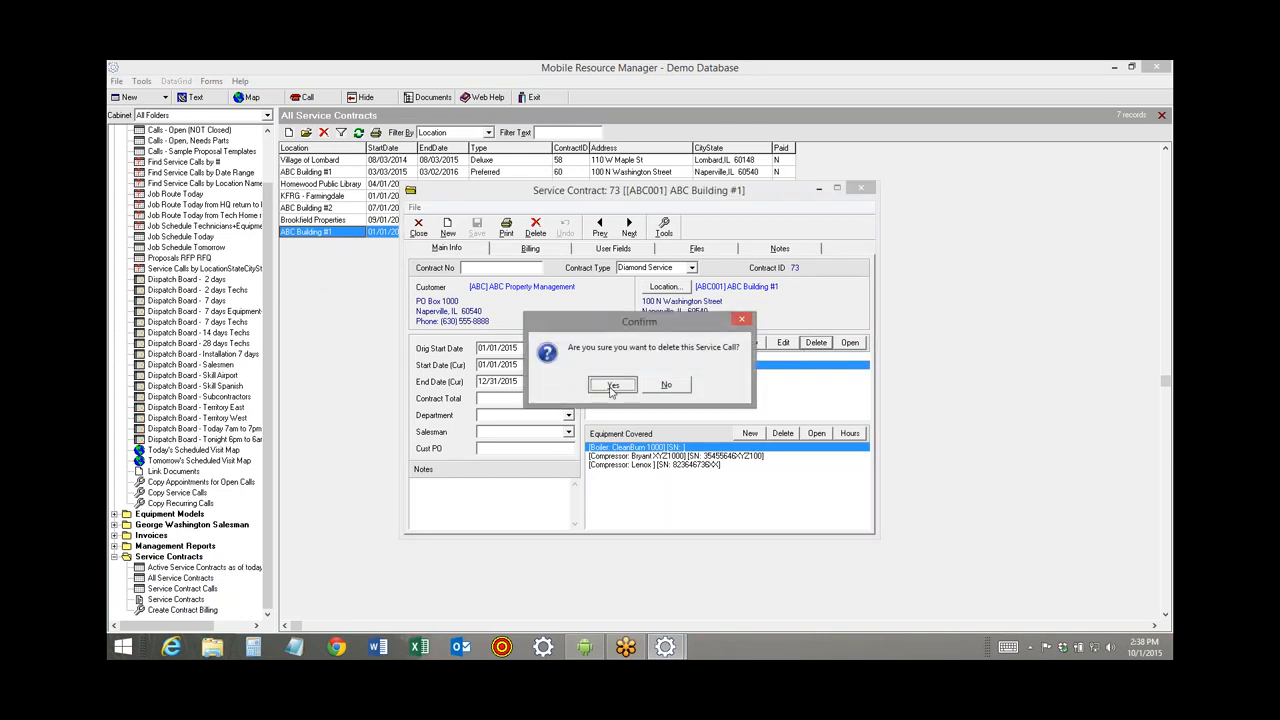
{"action": "left_click", "coordinate": [816, 342]}
{"action": "left_click", "coordinate": [610, 389]}
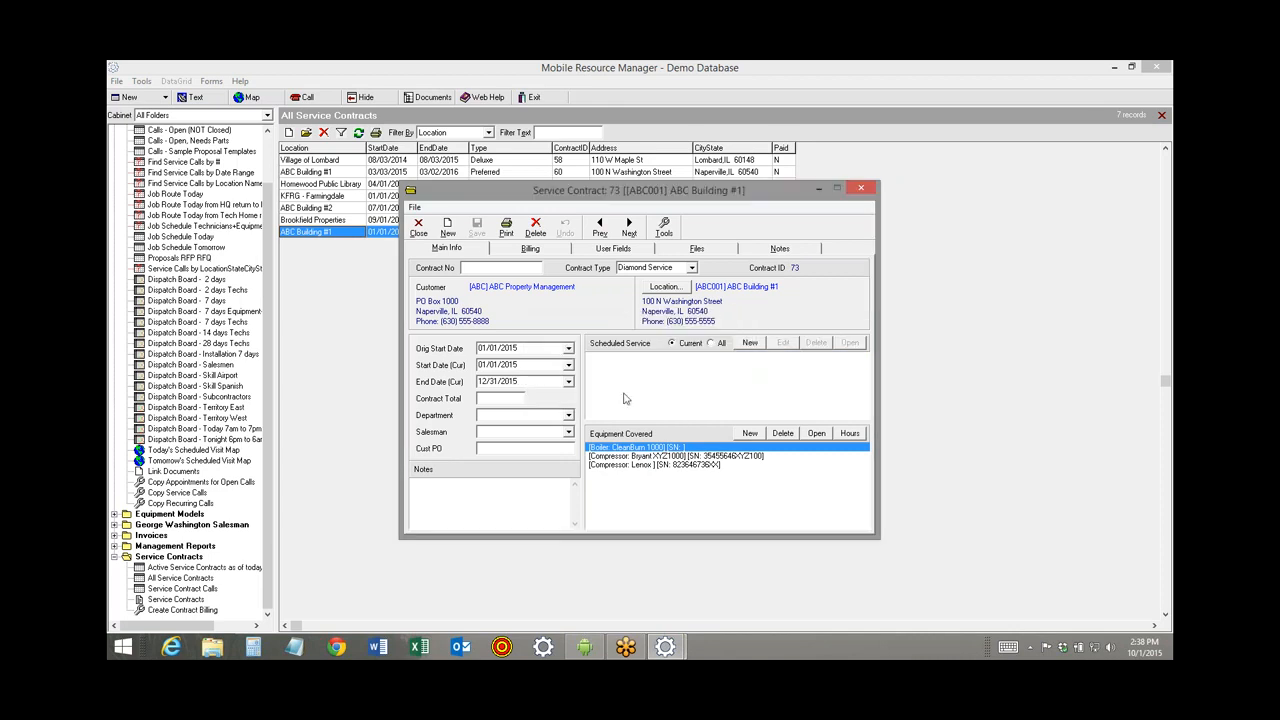
Delete contract 73 and refresh the contract list.
{"action": "left_click", "coordinate": [535, 233]}
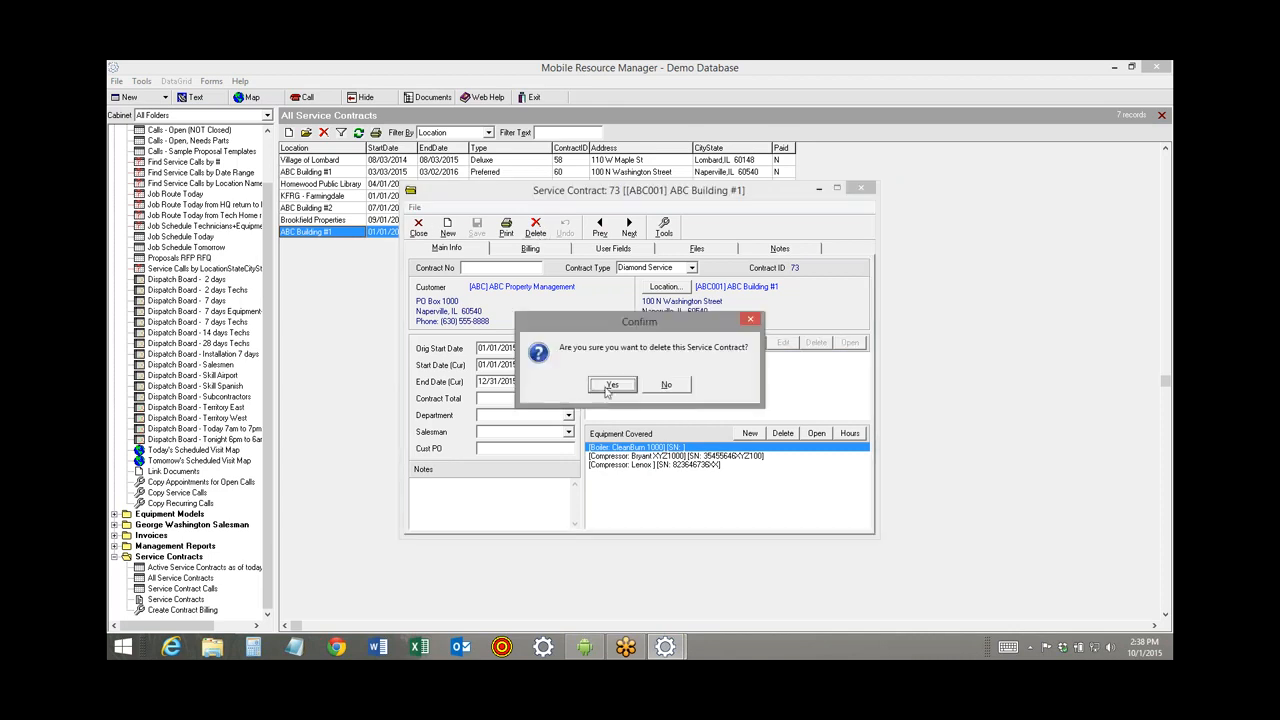
{"action": "left_click", "coordinate": [610, 388]}
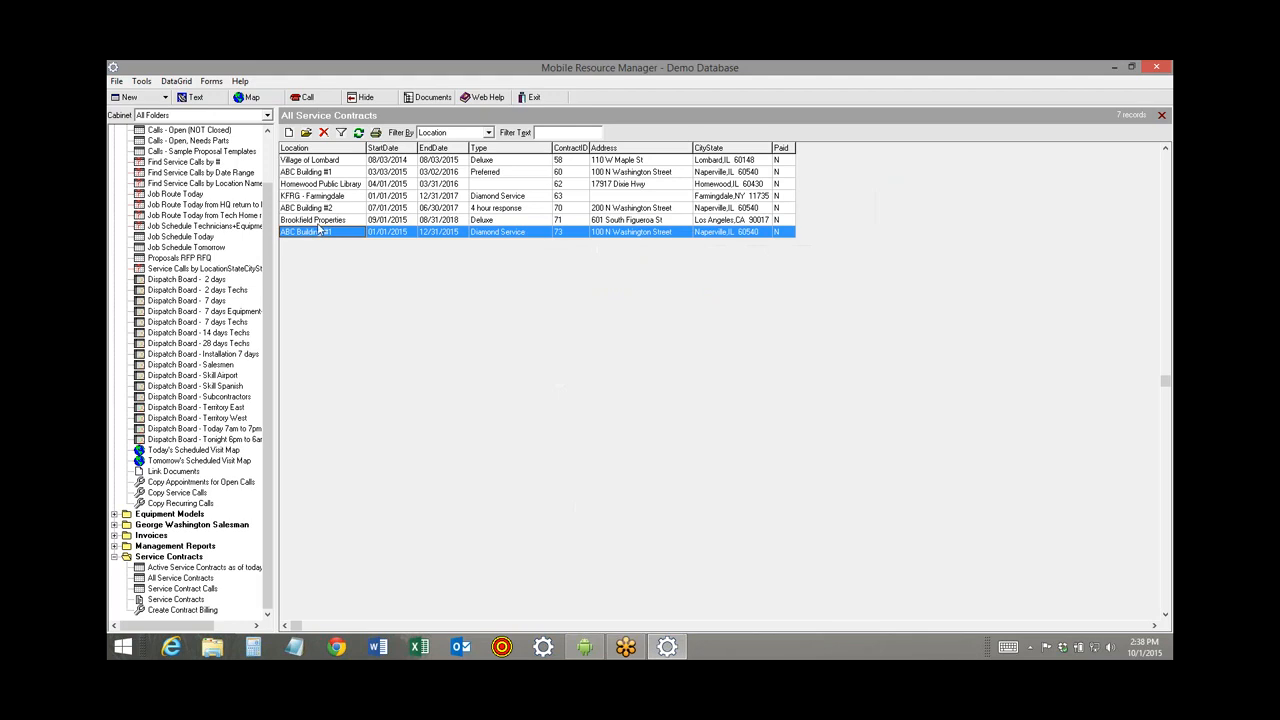
{"action": "left_click", "coordinate": [358, 132]}
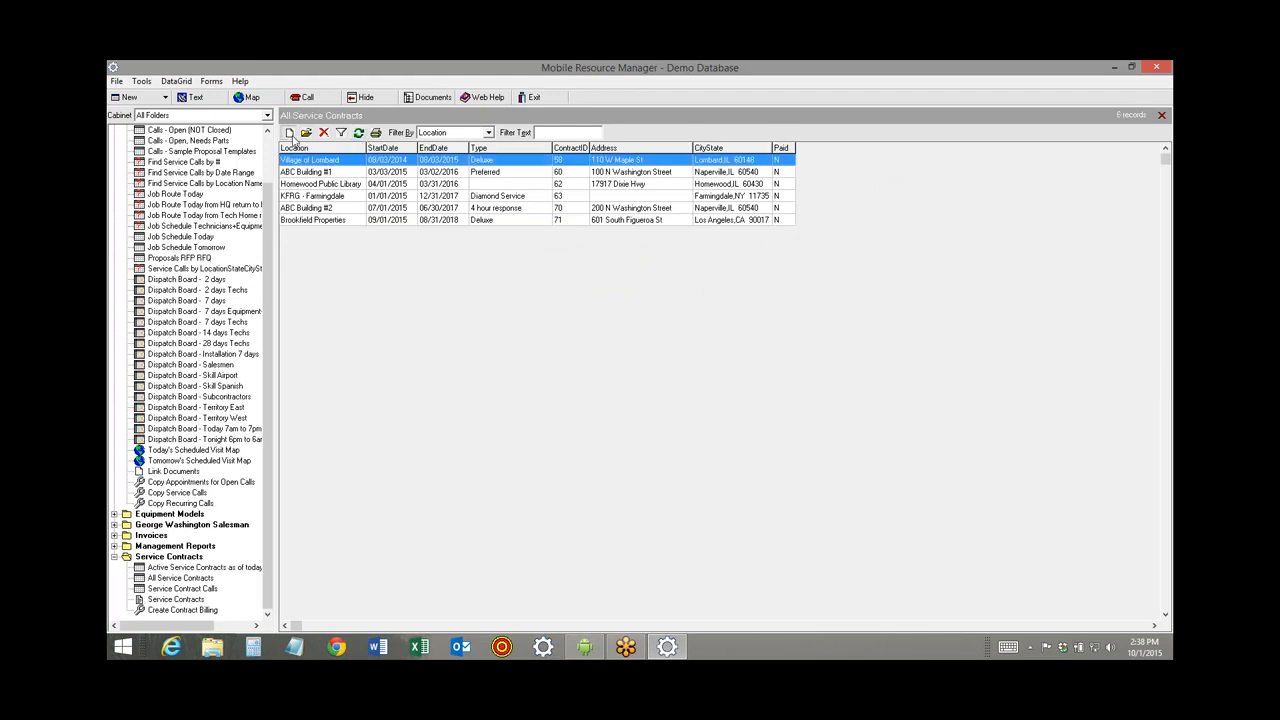
Start a new contract for location ABC Building #1 with contract type Diamond Service.
{"action": "left_click", "coordinate": [289, 132]}
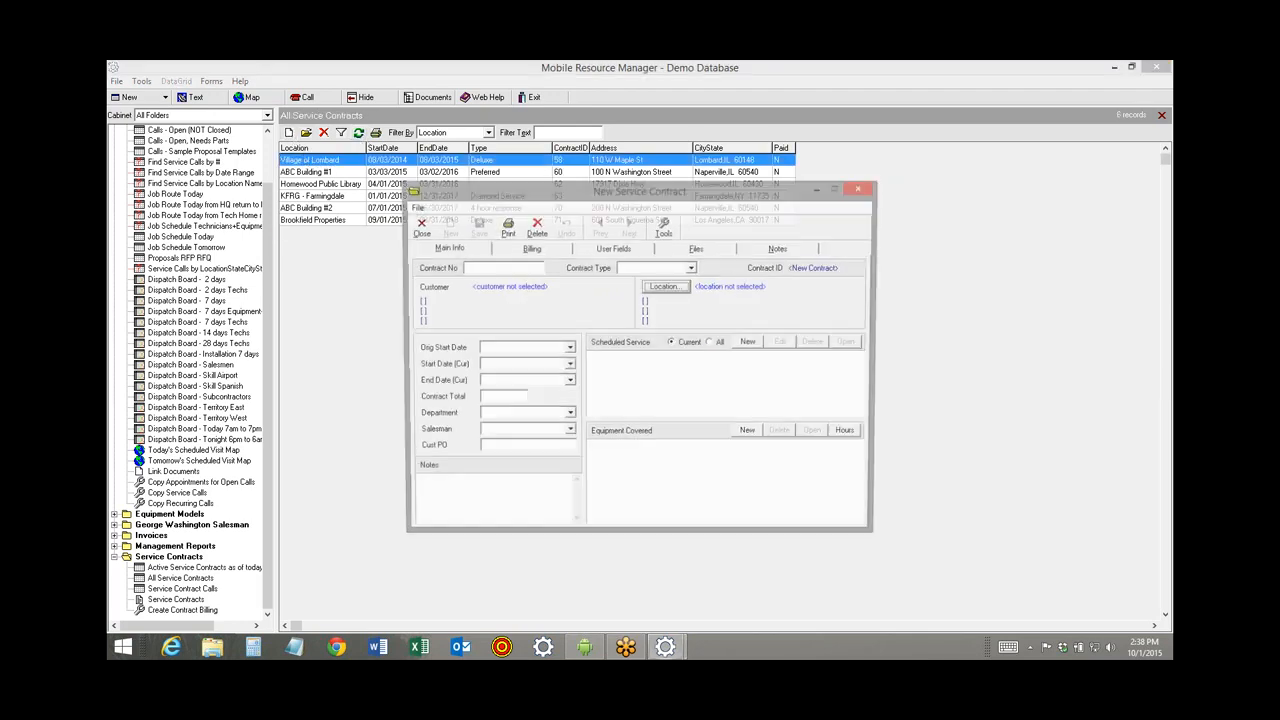
{"action": "left_click", "coordinate": [682, 290]}
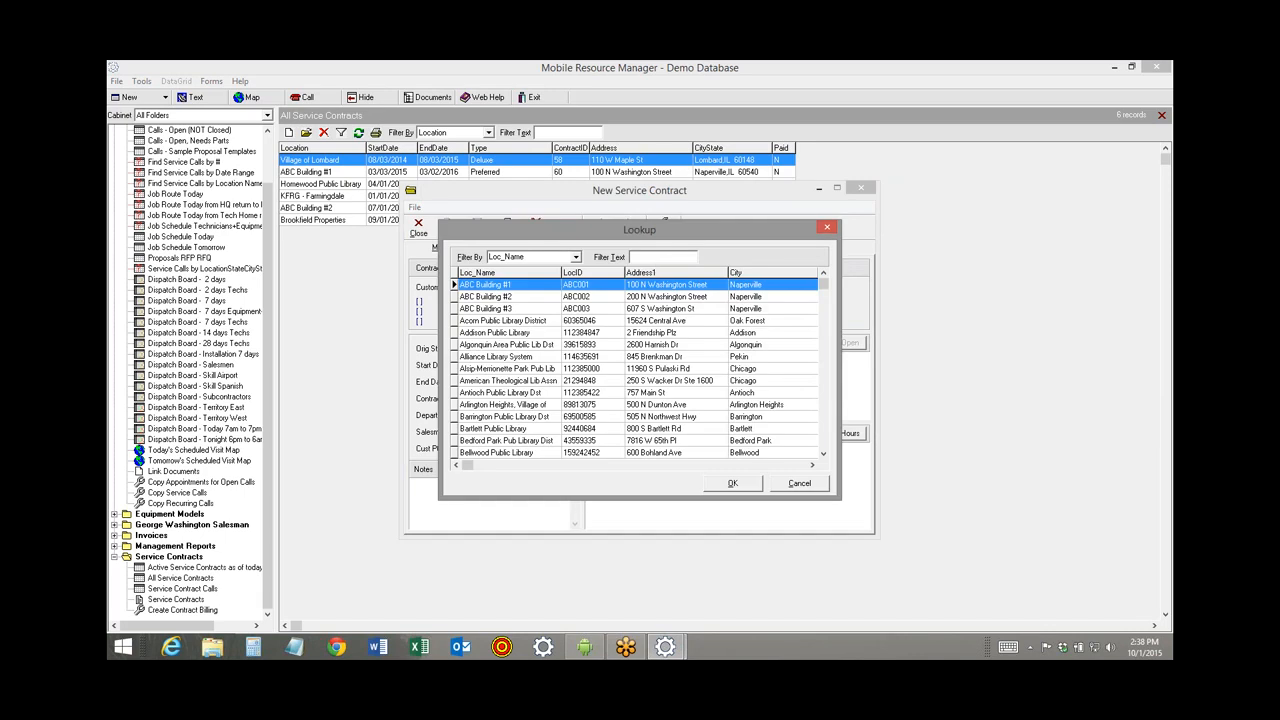
{"action": "type", "text": "abc"}
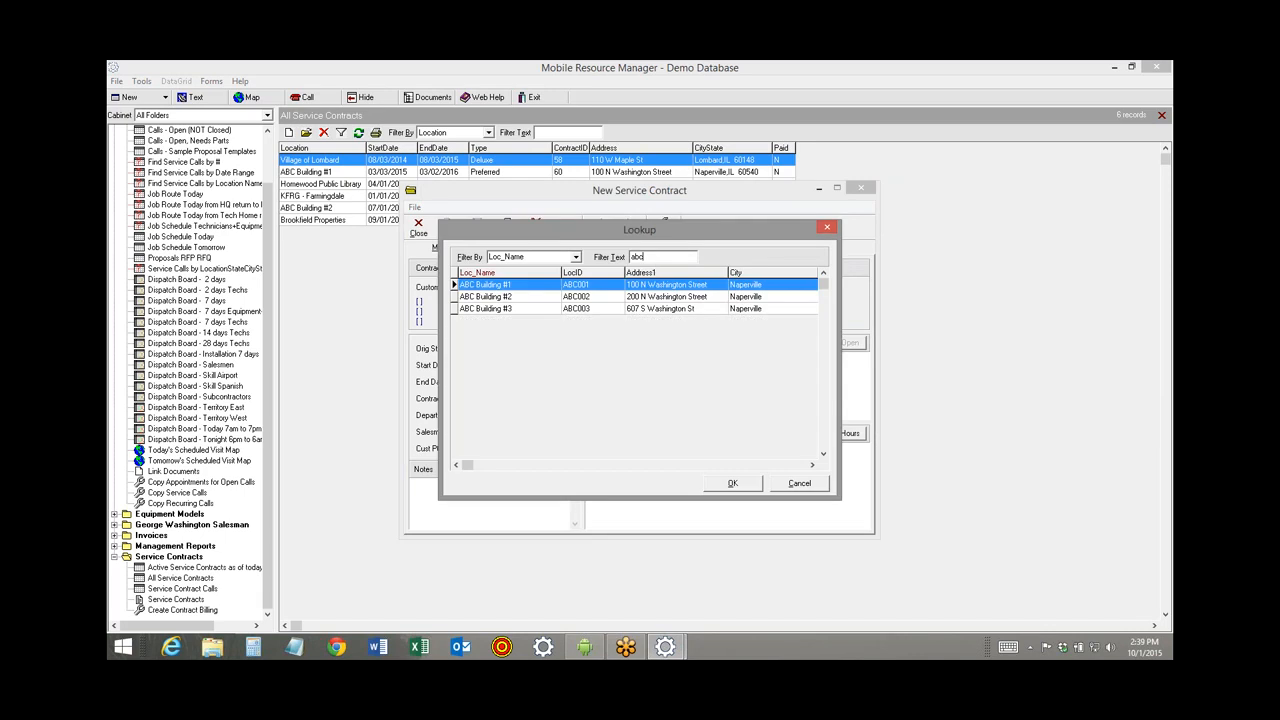
{"action": "double_click", "coordinate": [521, 285]}
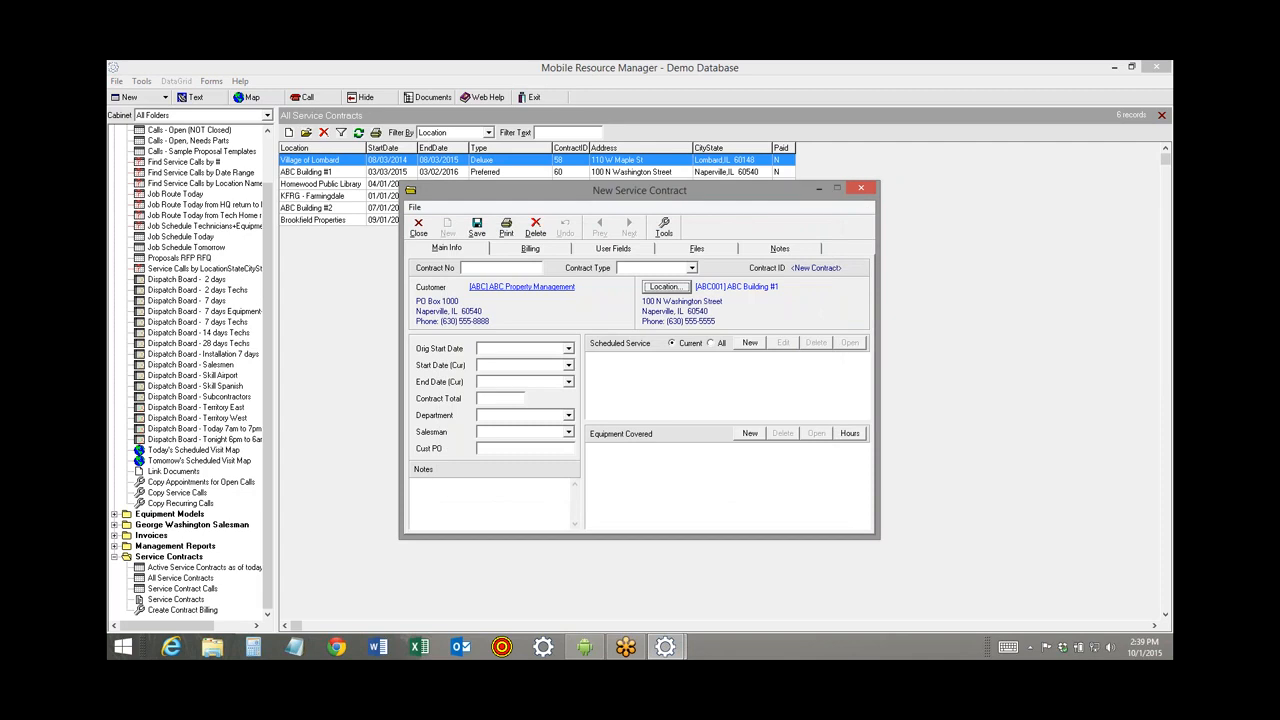
{"action": "left_click", "coordinate": [691, 268]}
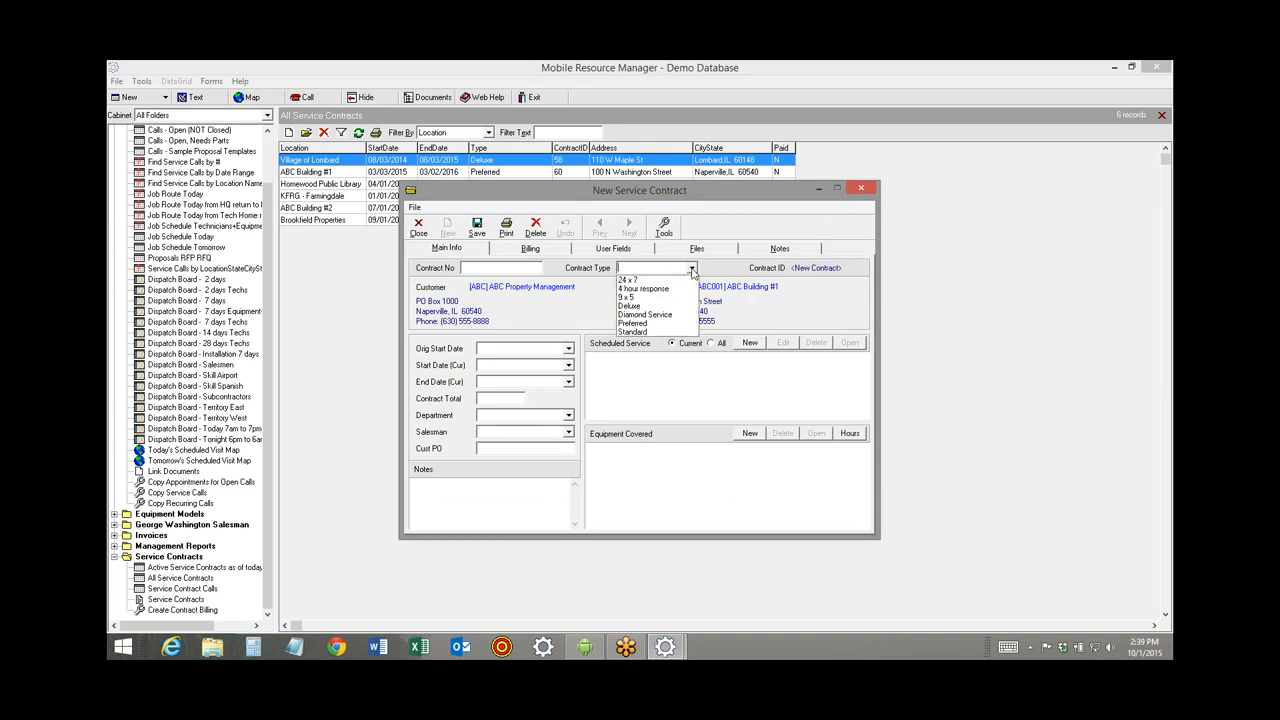
{"action": "left_click", "coordinate": [649, 315]}
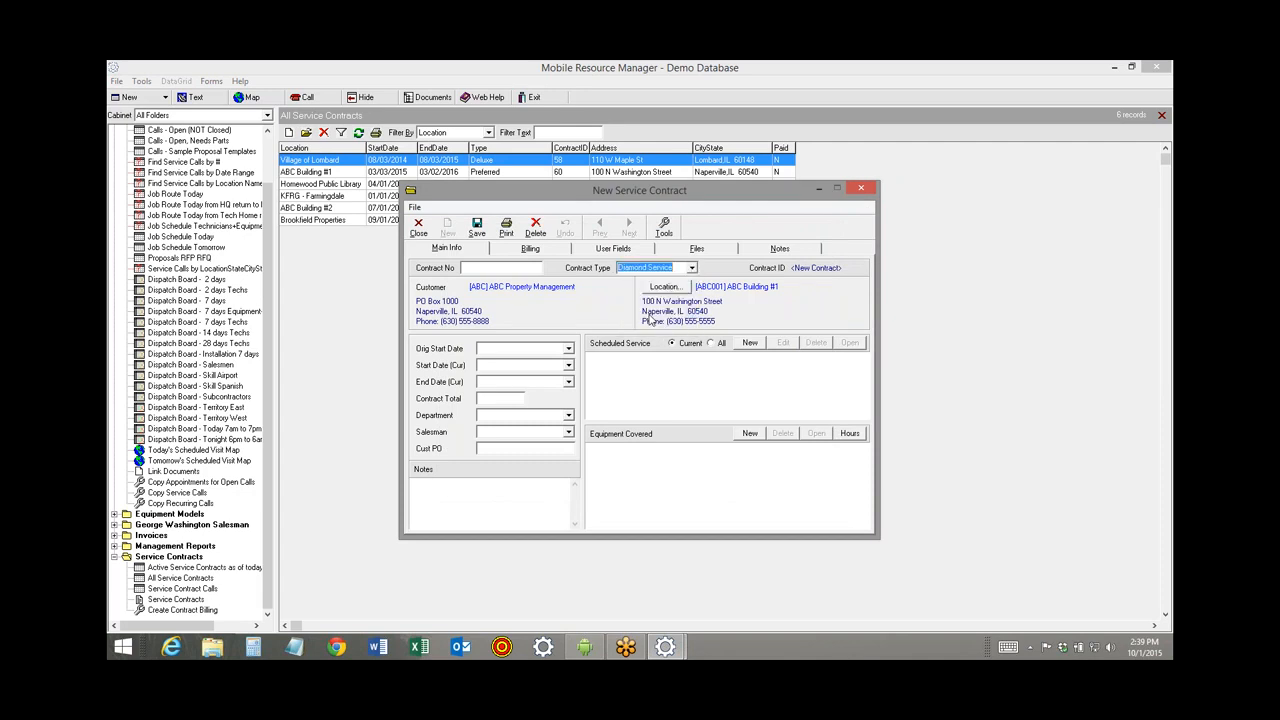
Enter dates 10/01/2015 to 09/30/2017, save contract 74, and start adding covered equipment.
{"action": "left_click", "coordinate": [500, 370]}
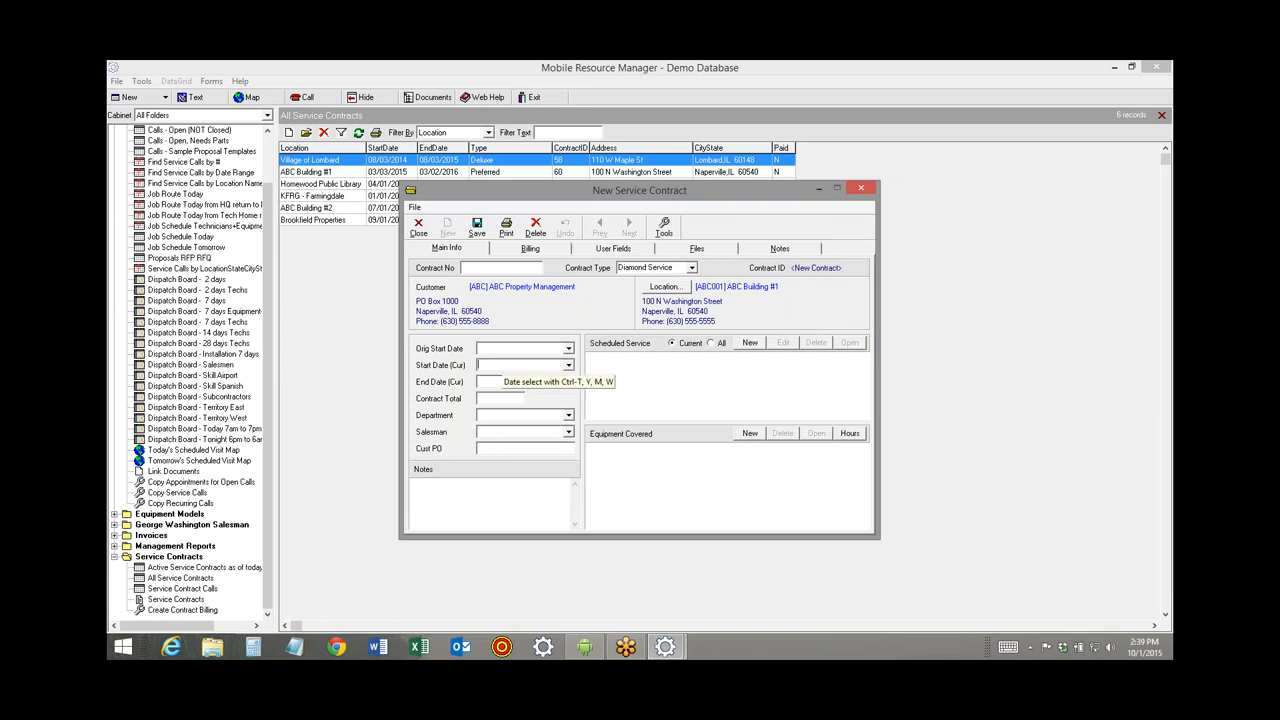
{"action": "type", "text": "10/01/2015"}
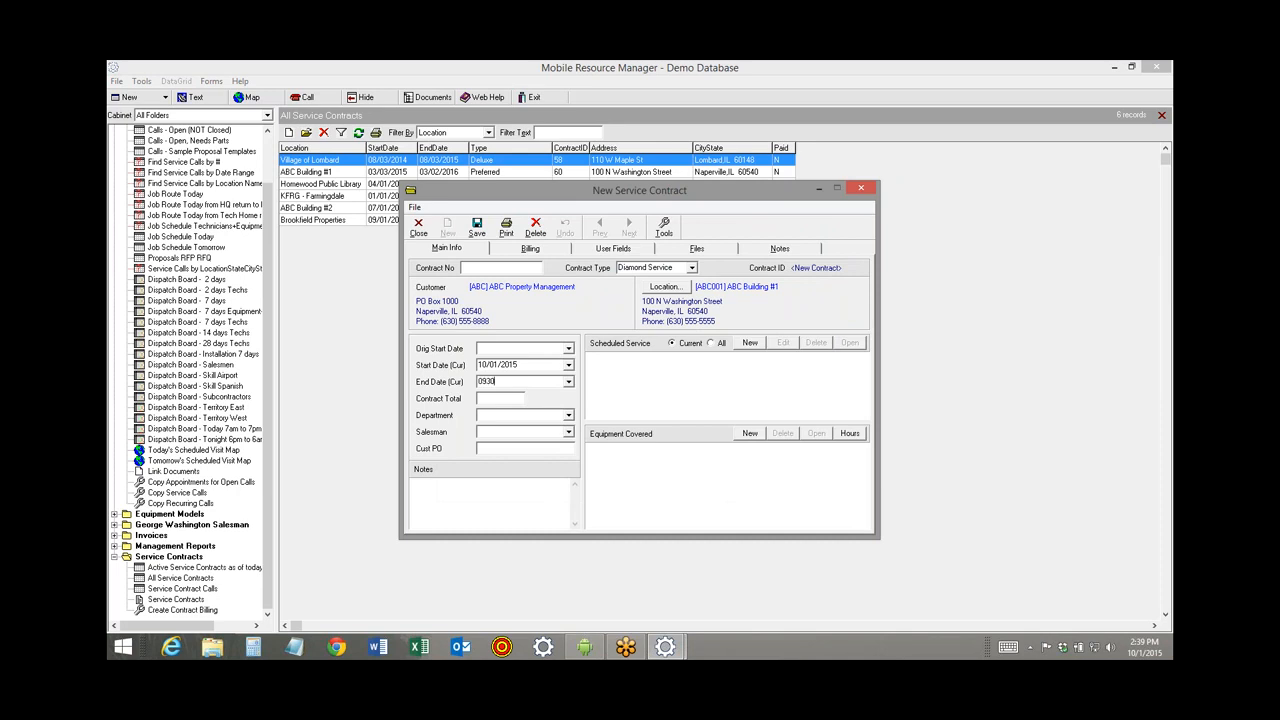
{"action": "type", "text": "093017"}
{"action": "key", "text": "Tab"}
{"action": "left_click", "coordinate": [478, 232]}
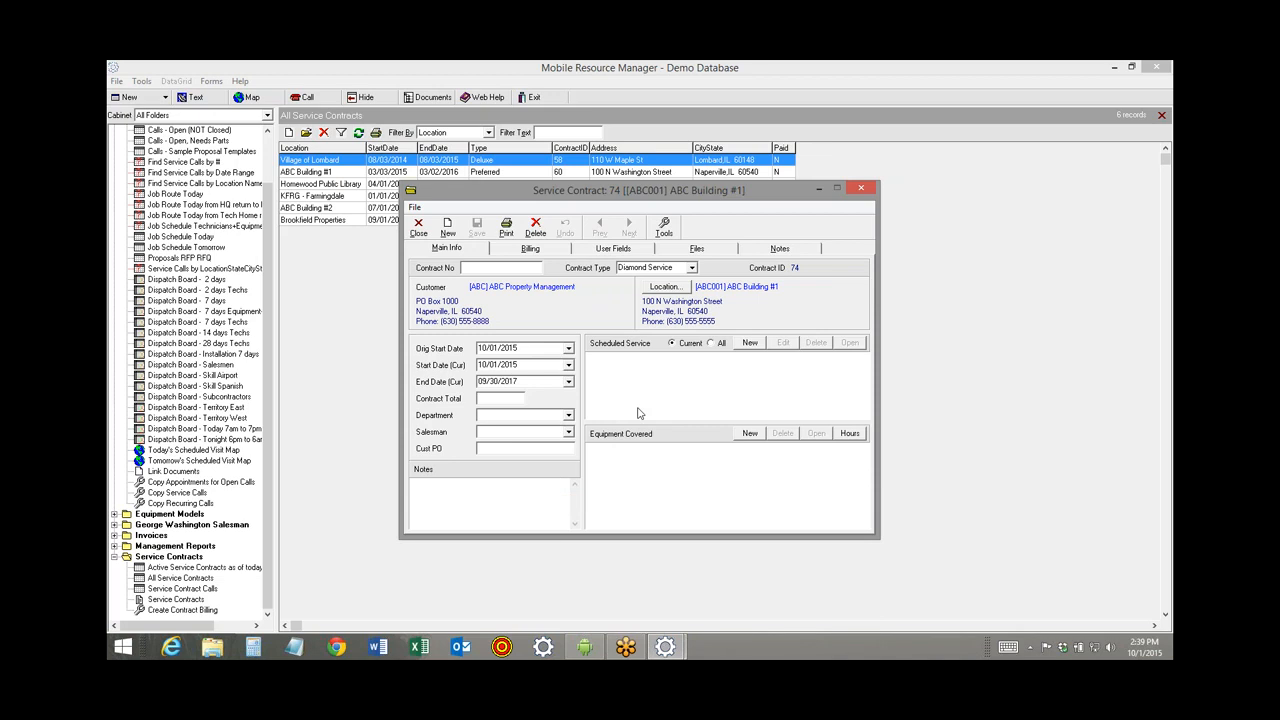
{"action": "left_click", "coordinate": [750, 434]}
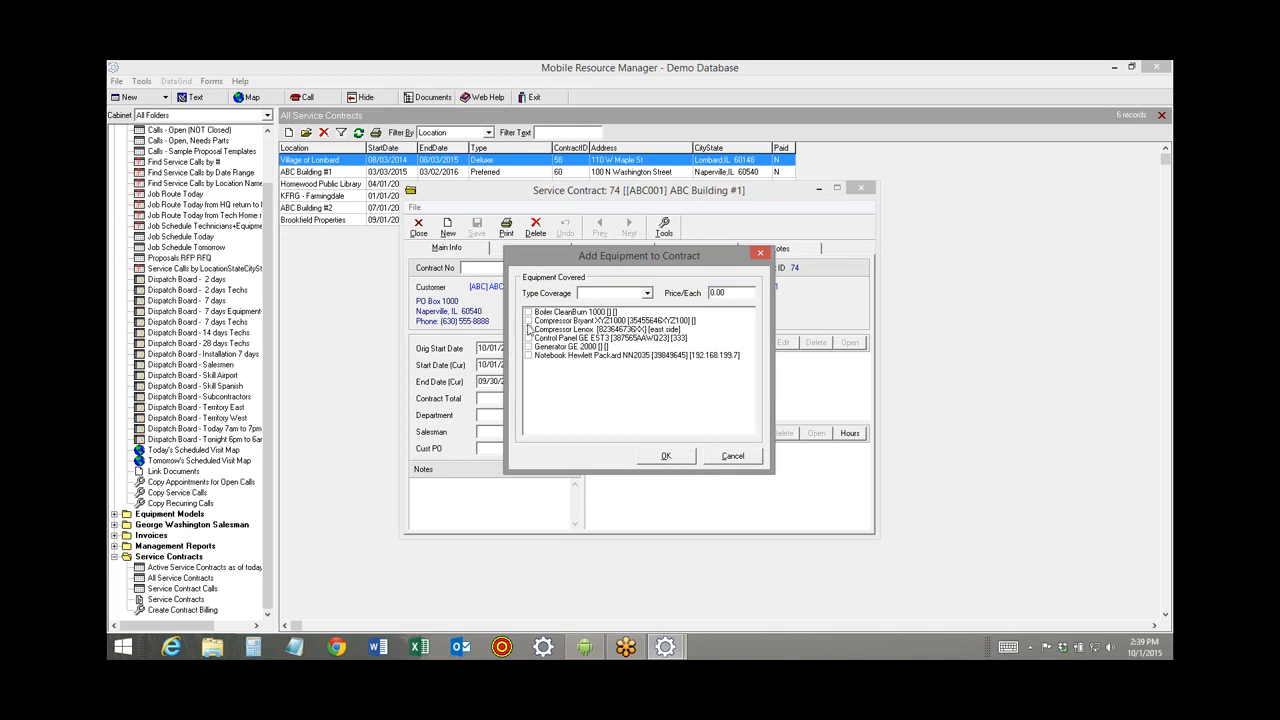
Add the Bryant and Lenox compressors and the GE control panel to contract 74, then start a new scheduled service.
{"action": "left_click", "coordinate": [528, 320]}
{"action": "left_click", "coordinate": [528, 329]}
{"action": "left_click", "coordinate": [528, 338]}
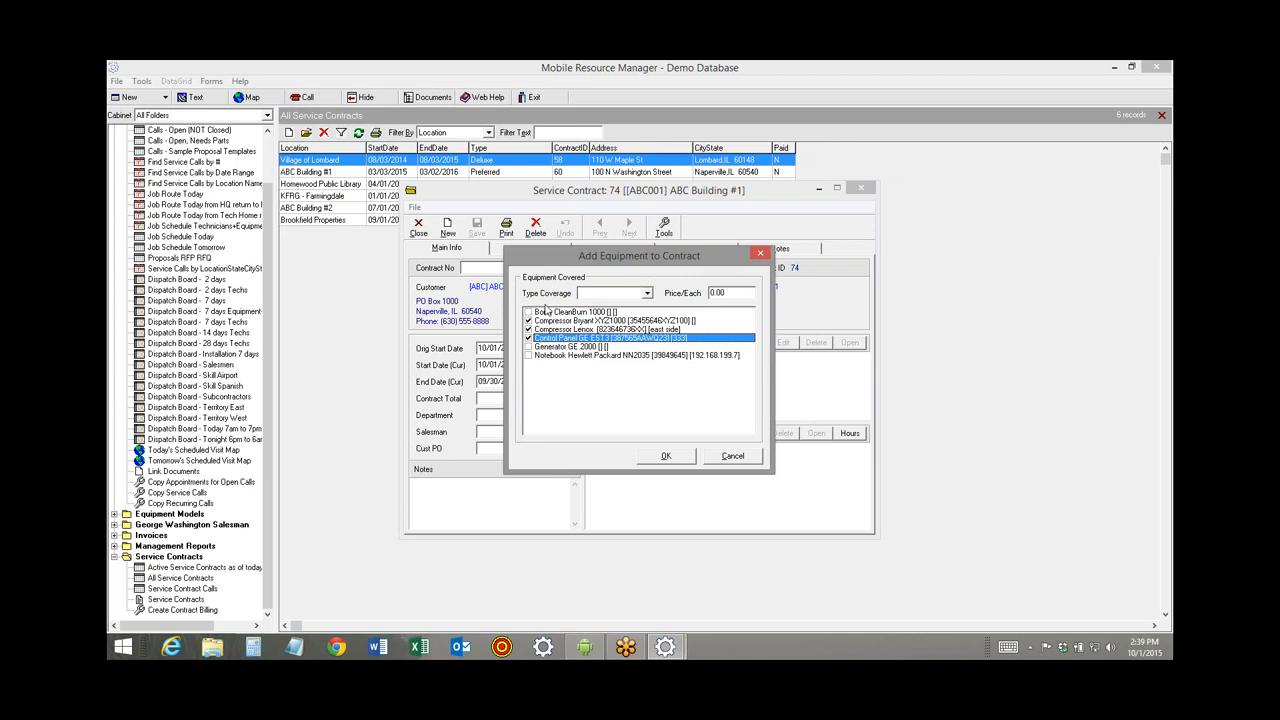
{"action": "left_click", "coordinate": [665, 456]}
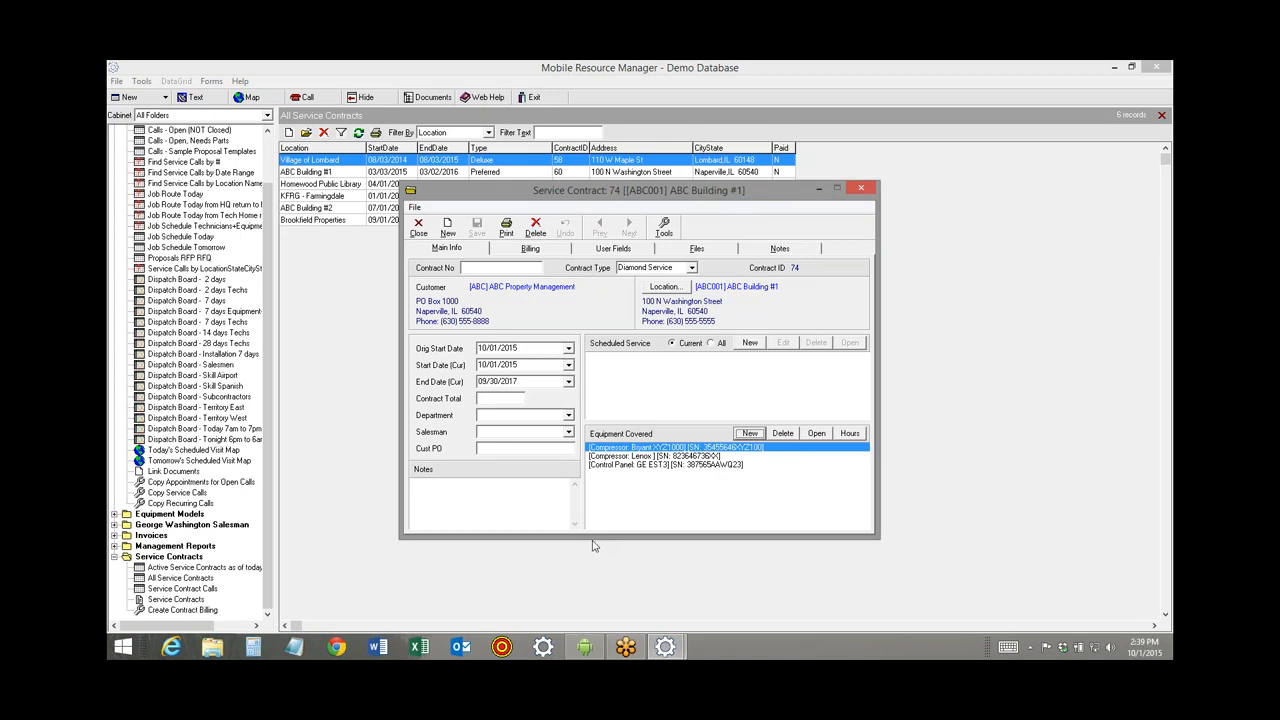
{"action": "left_click", "coordinate": [749, 343]}
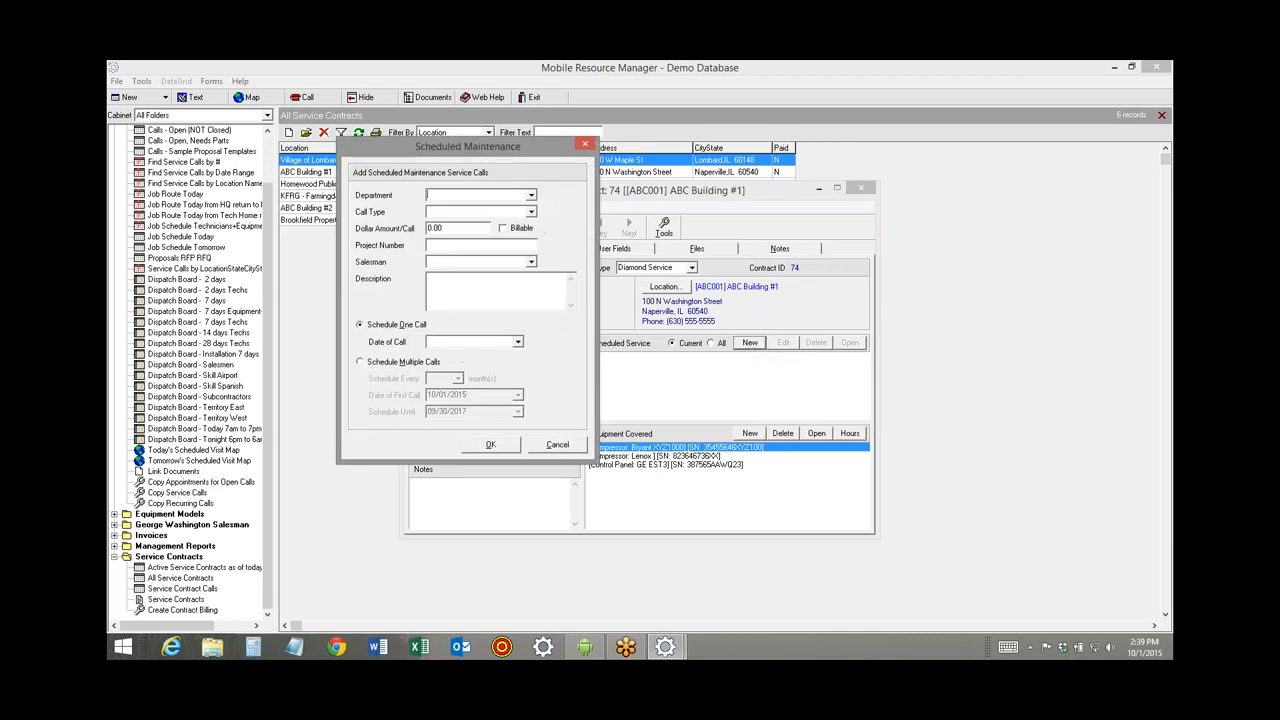
Set the scheduled service's department to Service and call type to Maintenance Contract.
{"action": "left_click", "coordinate": [531, 212]}
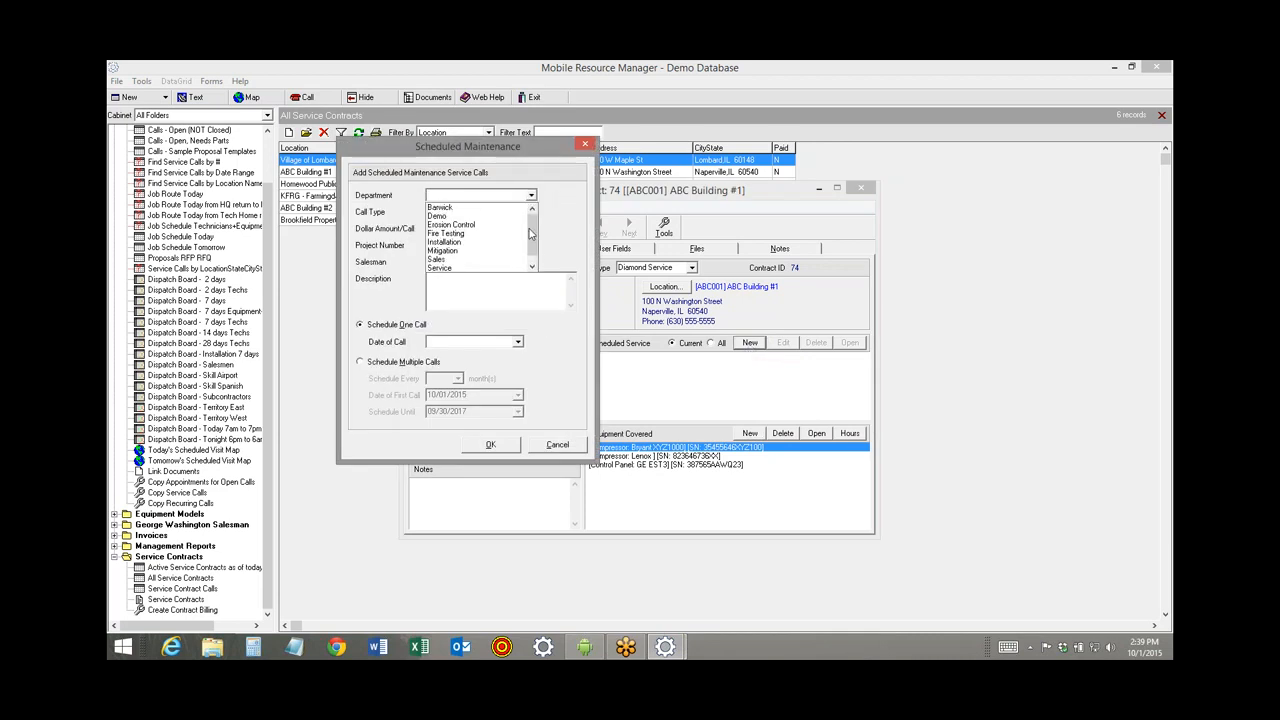
{"action": "left_click", "coordinate": [535, 255]}
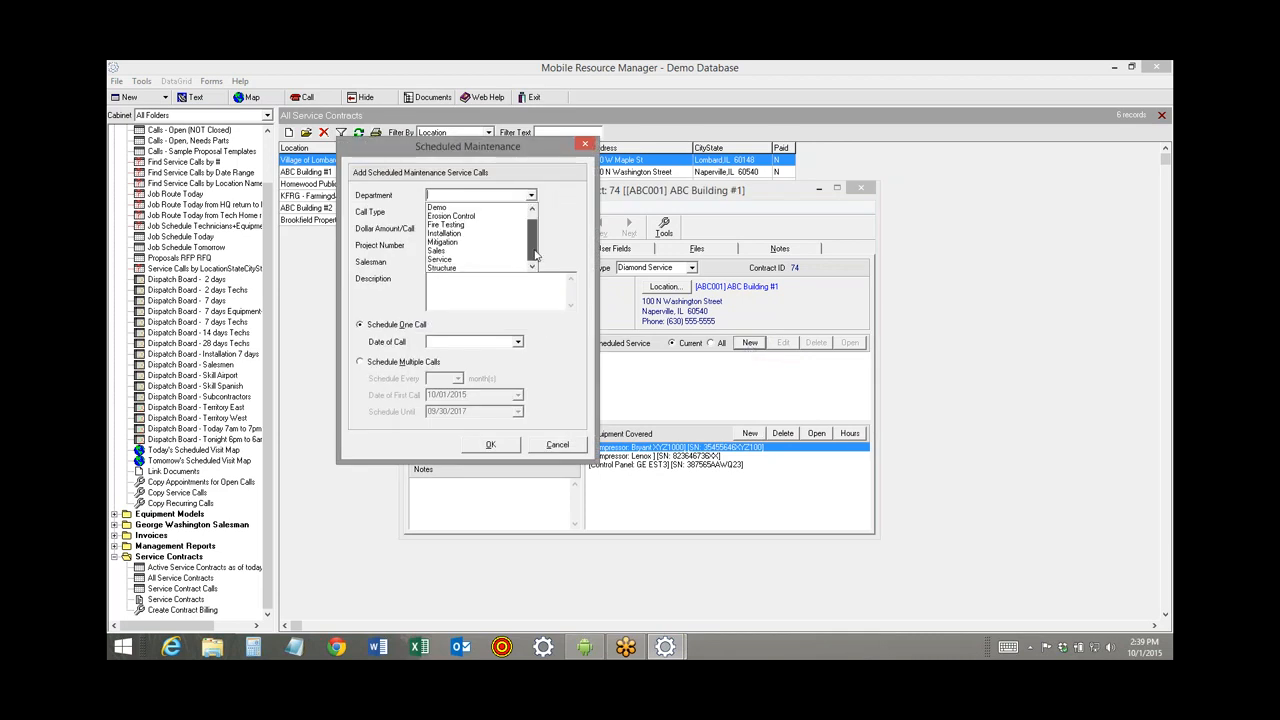
{"action": "left_click", "coordinate": [471, 263]}
{"action": "left_click", "coordinate": [531, 212]}
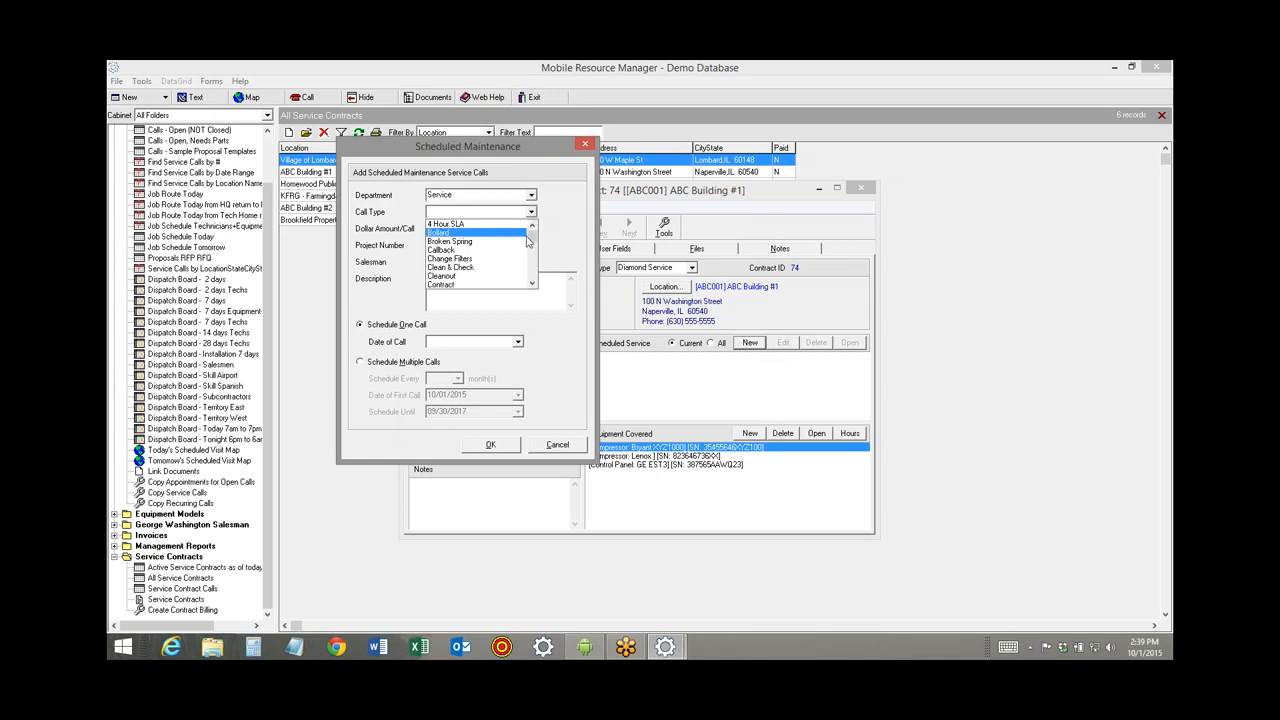
{"action": "mouse_move", "coordinate": [531, 240]}
{"action": "left_mouse_down"}
{"action": "mouse_move", "coordinate": [530, 265]}
{"action": "mouse_move", "coordinate": [531, 238]}
{"action": "left_mouse_up"}
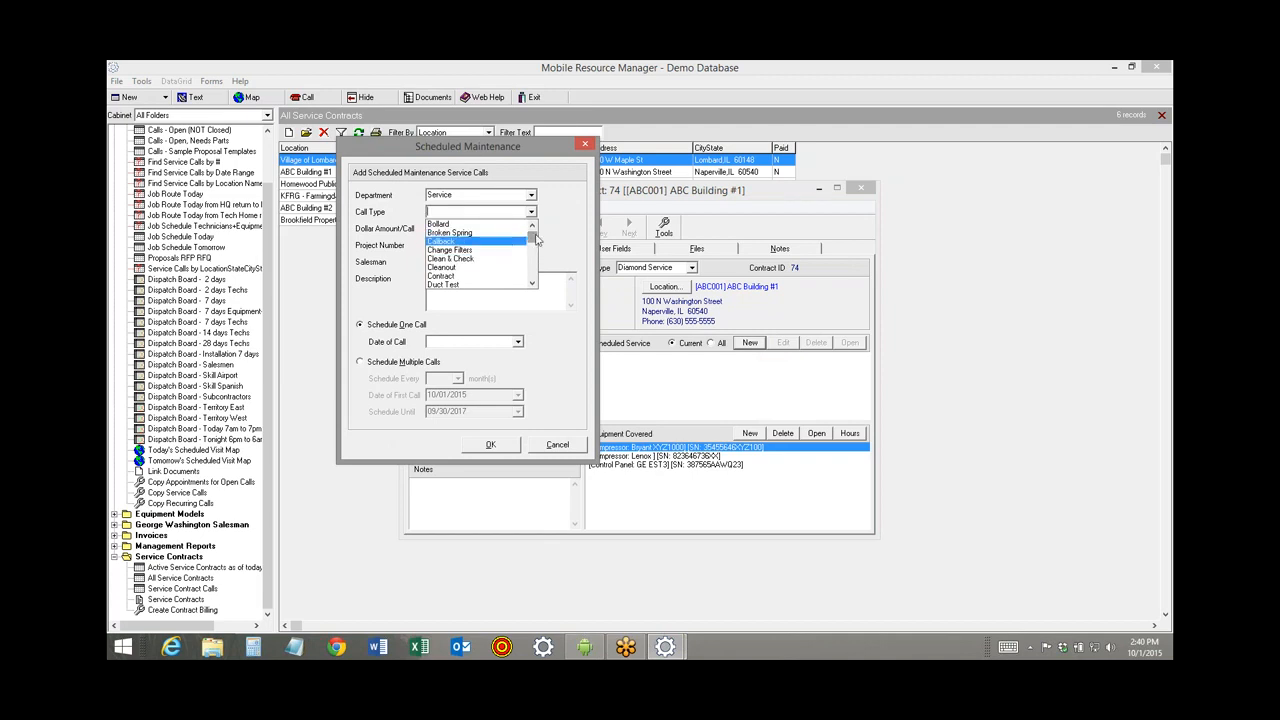
{"action": "left_click_drag", "start_coordinate": [536, 240], "coordinate": [531, 257]}
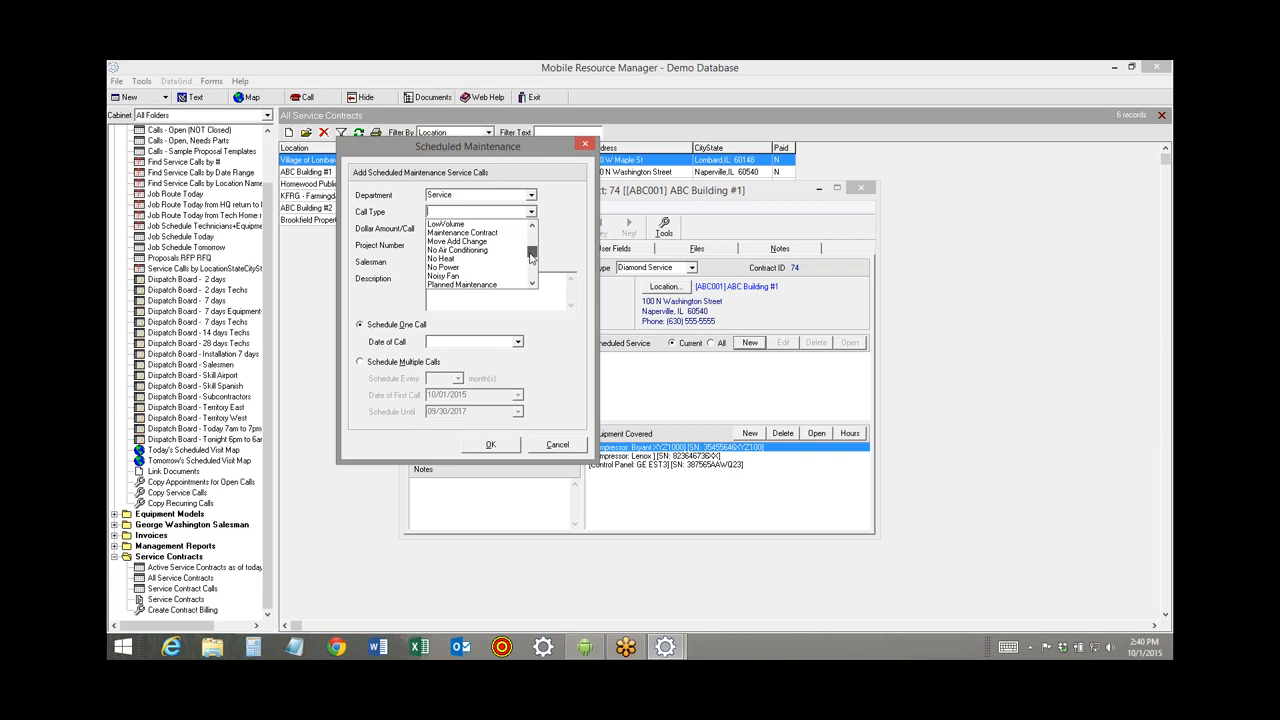
{"action": "left_click", "coordinate": [503, 233]}
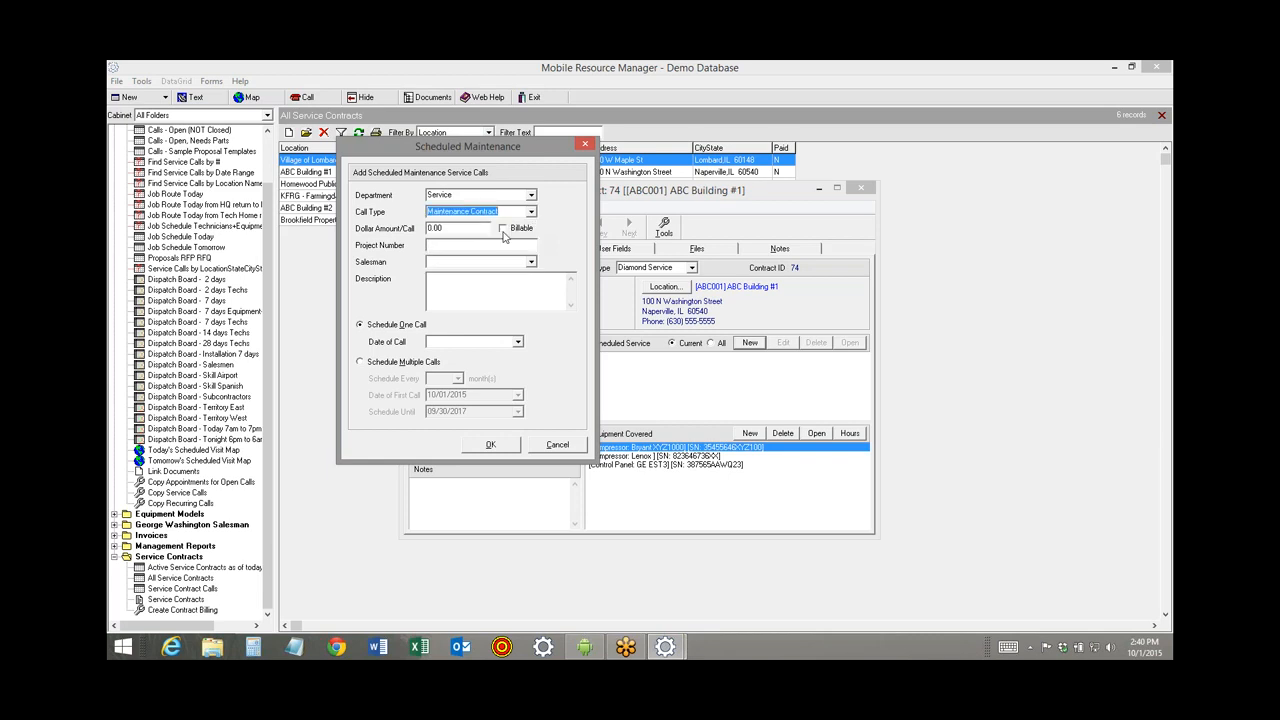
Schedule recurring calls every 3 months starting 10/15/2015 and generate them.
{"action": "left_click", "coordinate": [361, 364]}
{"action": "left_click", "coordinate": [457, 378]}
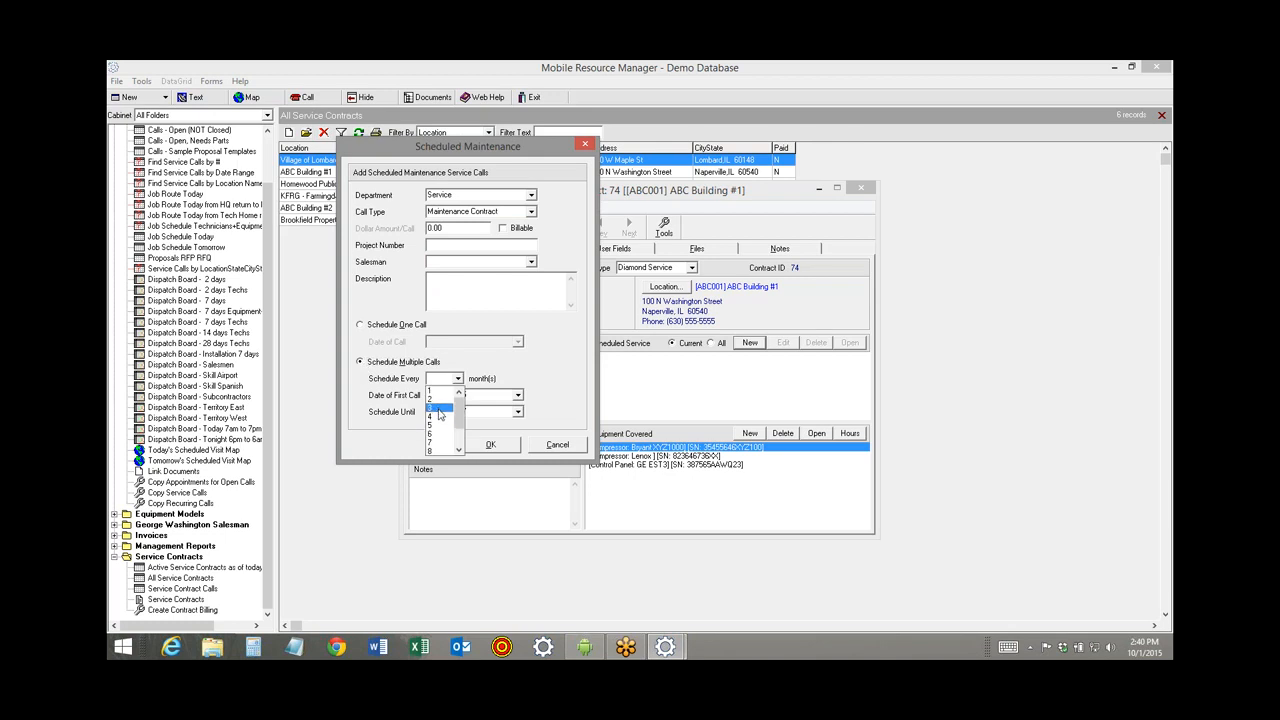
{"action": "left_click", "coordinate": [441, 409]}
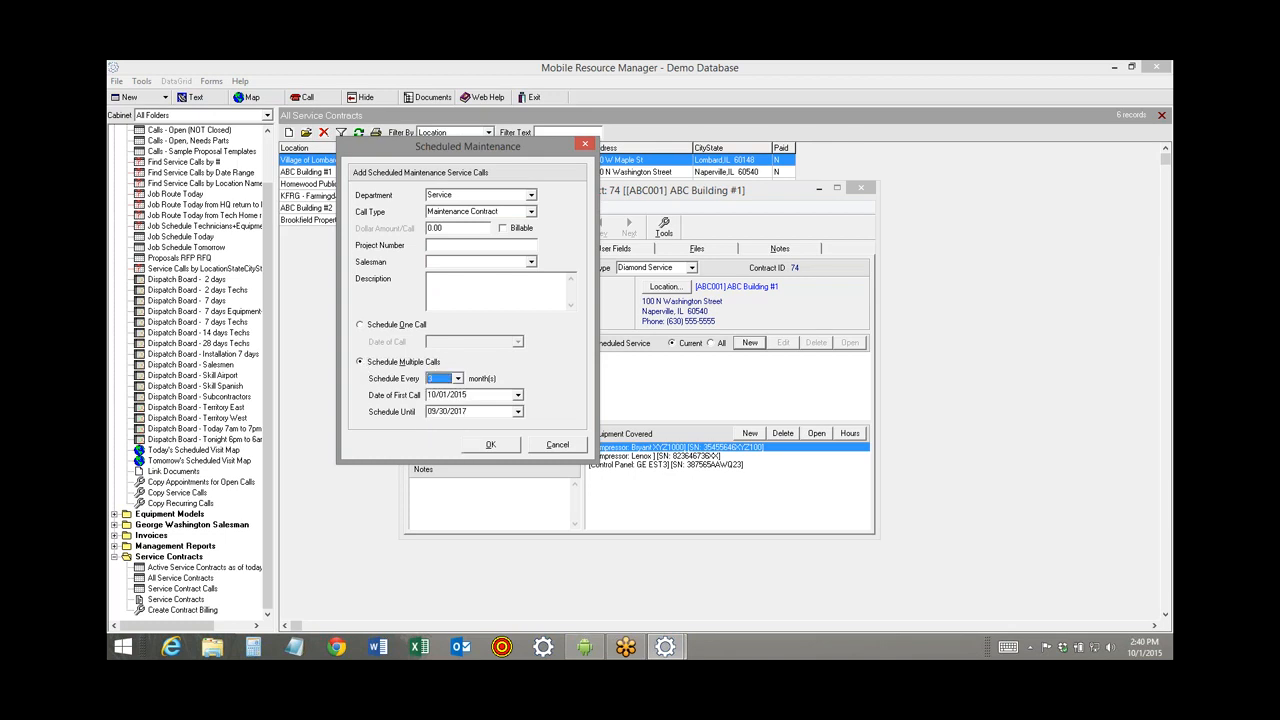
{"action": "left_click", "coordinate": [448, 395]}
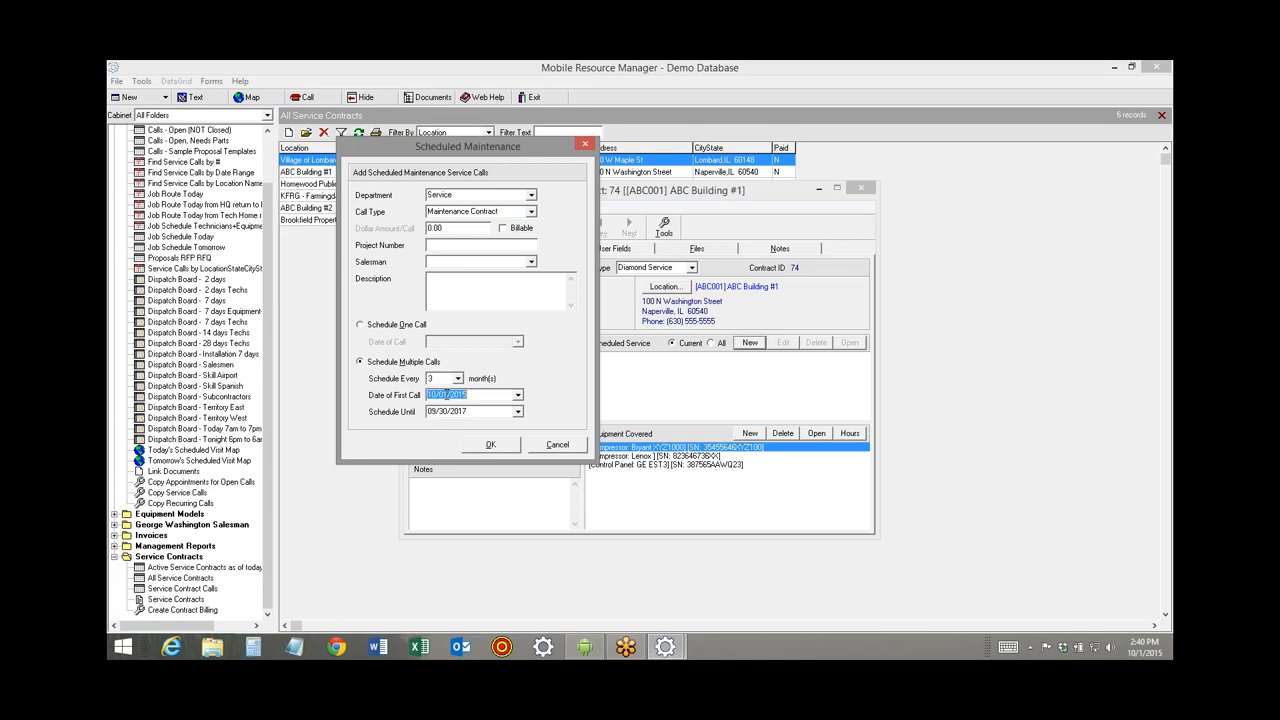
{"action": "left_click", "coordinate": [448, 395]}
{"action": "type", "text": "15"}
{"action": "left_click", "coordinate": [490, 444]}
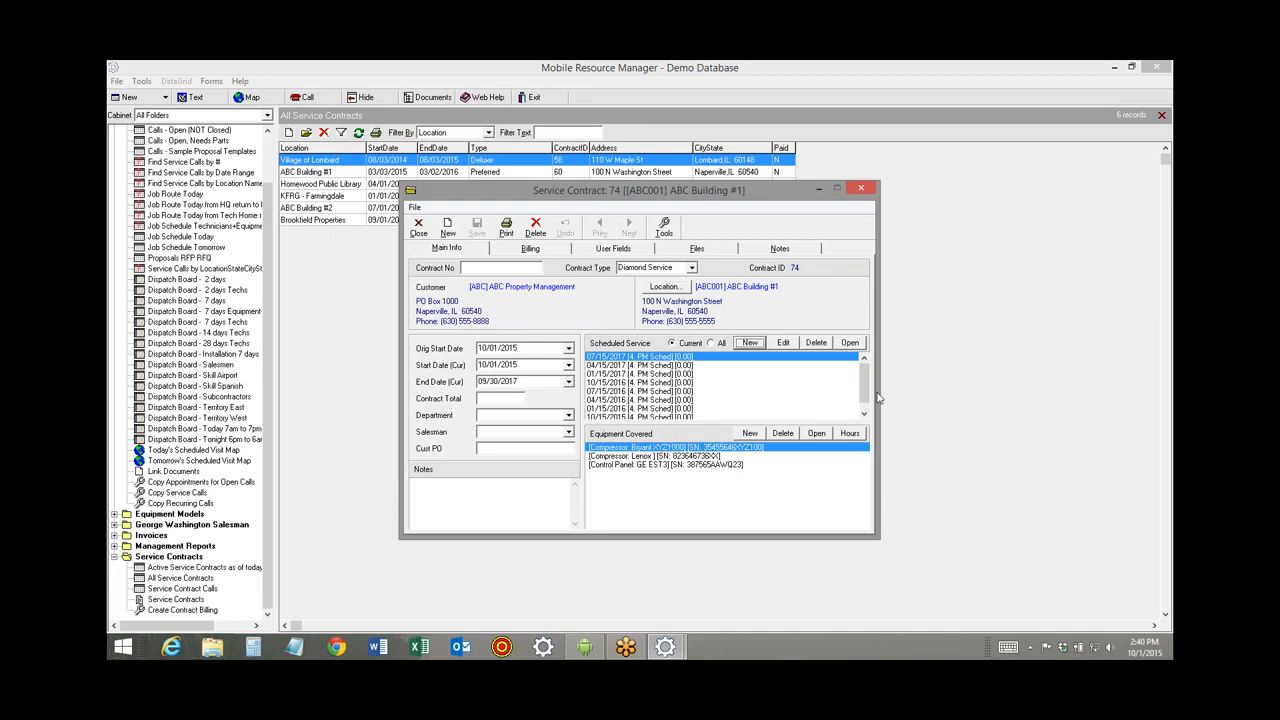
Review the generated quarterly calls, select the 10/15/2015 call, and close contract 74.
{"action": "left_click", "coordinate": [630, 416]}
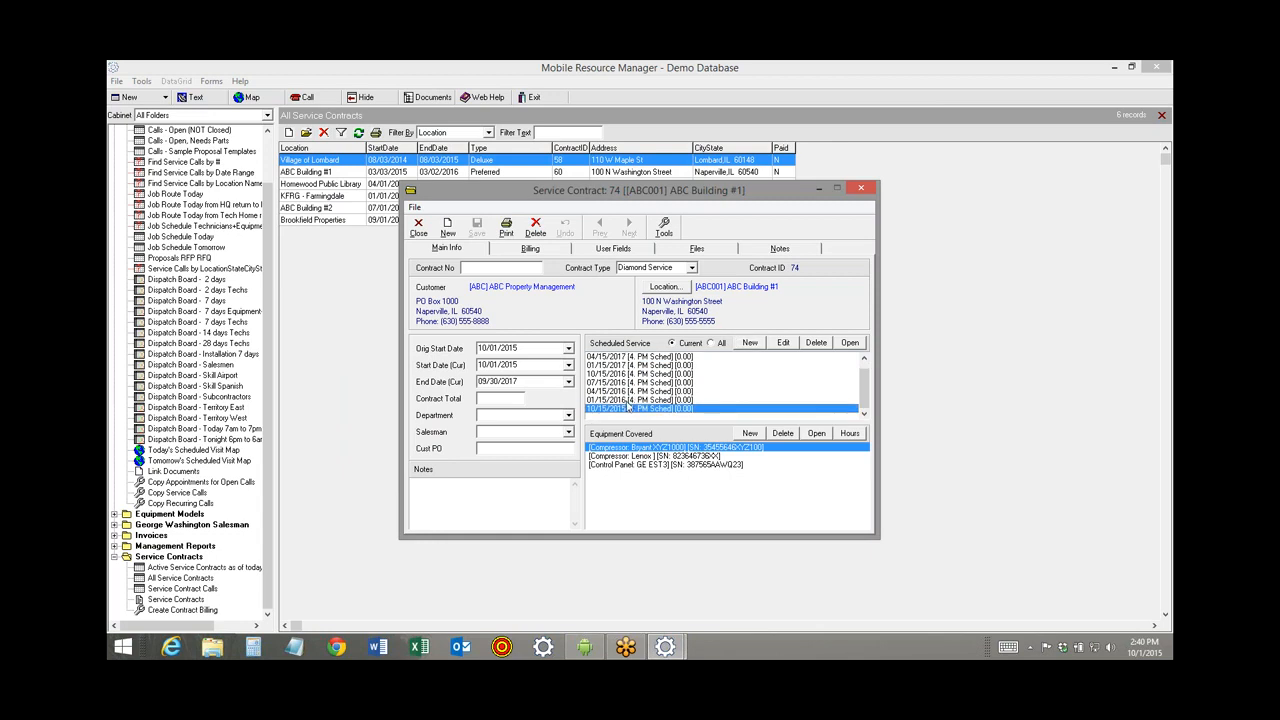
{"action": "left_click", "coordinate": [630, 400]}
{"action": "left_click", "coordinate": [632, 391]}
{"action": "left_click", "coordinate": [635, 383]}
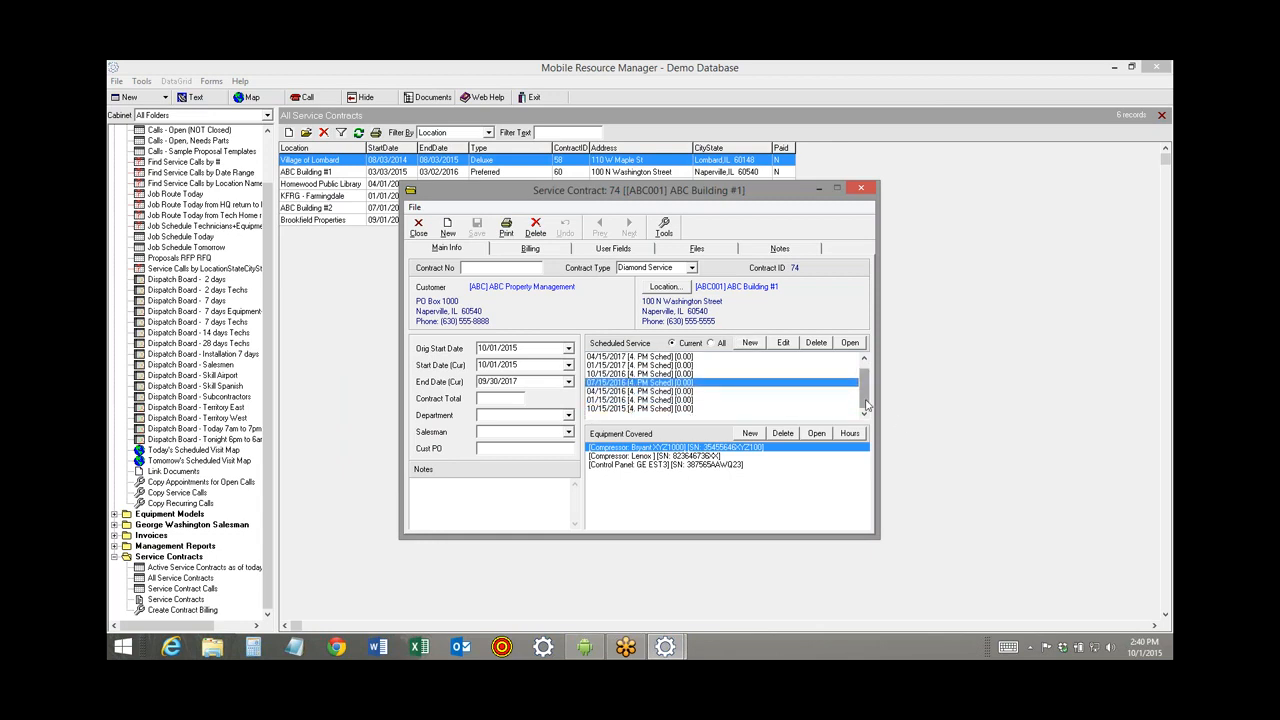
{"action": "mouse_move", "coordinate": [866, 399]}
{"action": "left_mouse_down"}
{"action": "mouse_move", "coordinate": [868, 380]}
{"action": "mouse_move", "coordinate": [865, 402]}
{"action": "left_mouse_up"}
{"action": "left_click", "coordinate": [622, 409]}
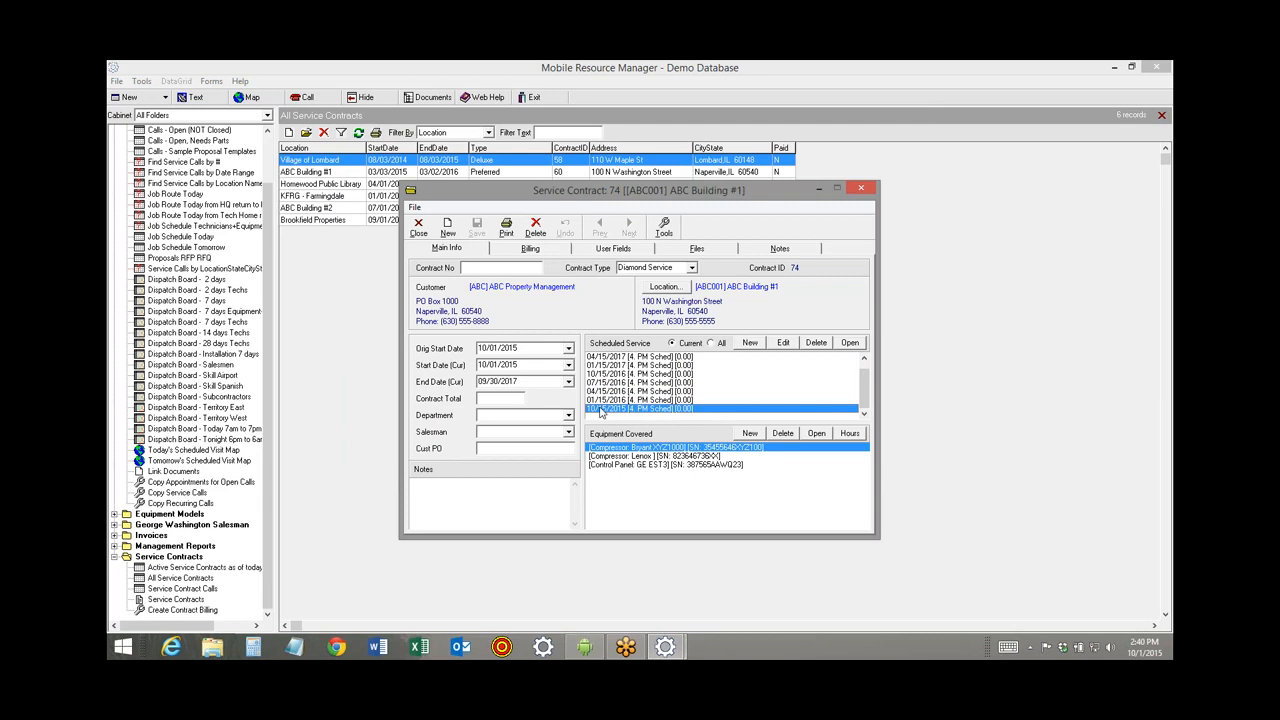
{"action": "left_click", "coordinate": [418, 228]}
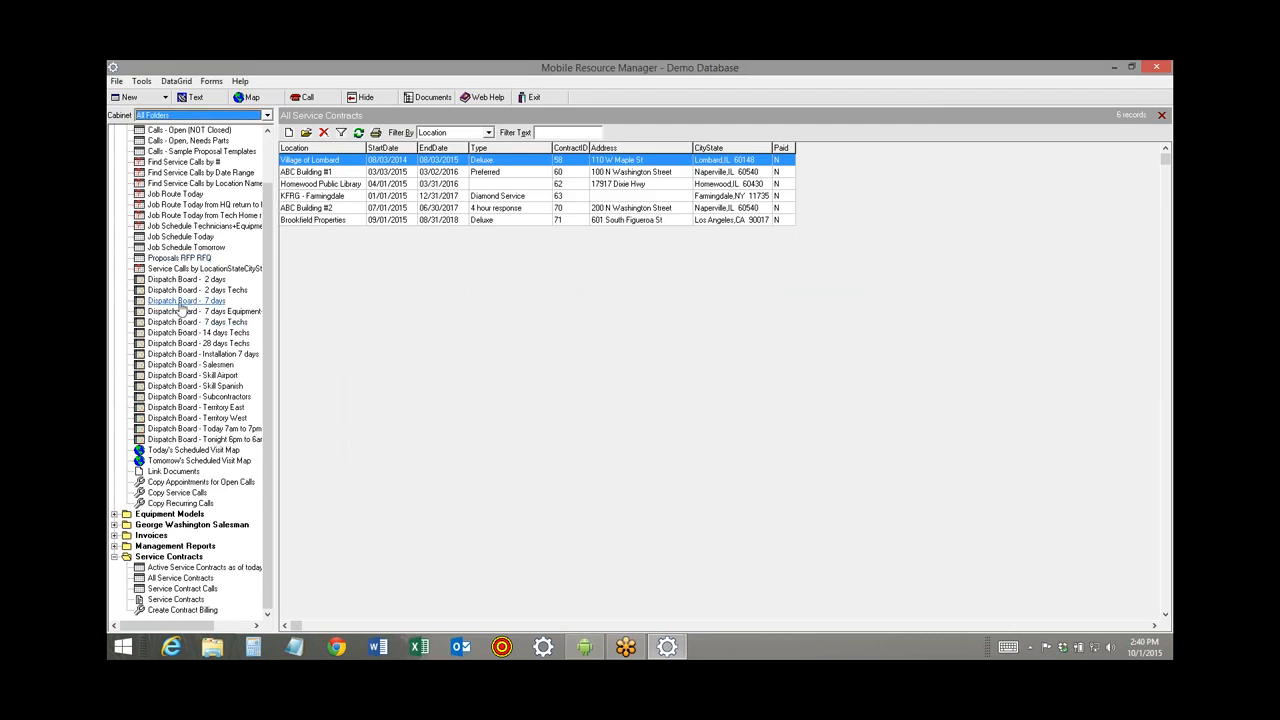
List '5. Unscheduled Planned Maintenance (Next 30 days)' on the 7-day board, sorted by Date of Call, selecting the 10/15/2015 ABC Building #1 call.
{"action": "left_click", "coordinate": [180, 300]}
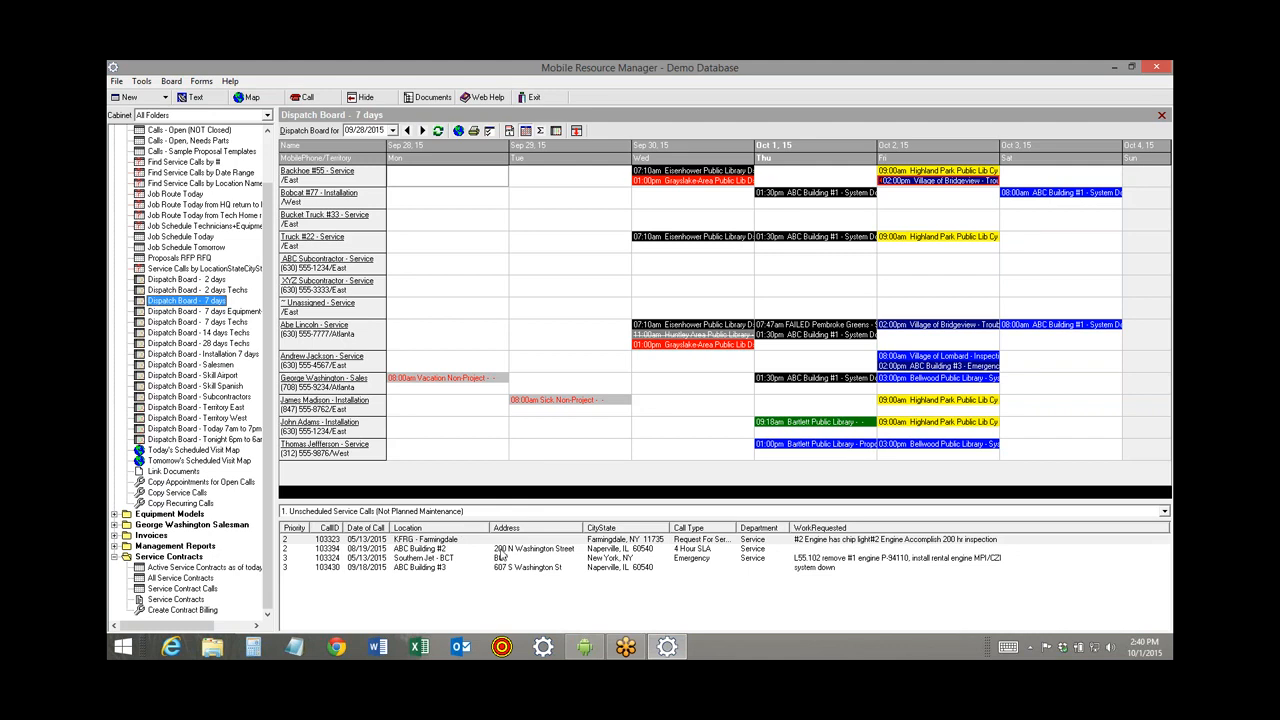
{"action": "left_click", "coordinate": [1165, 511]}
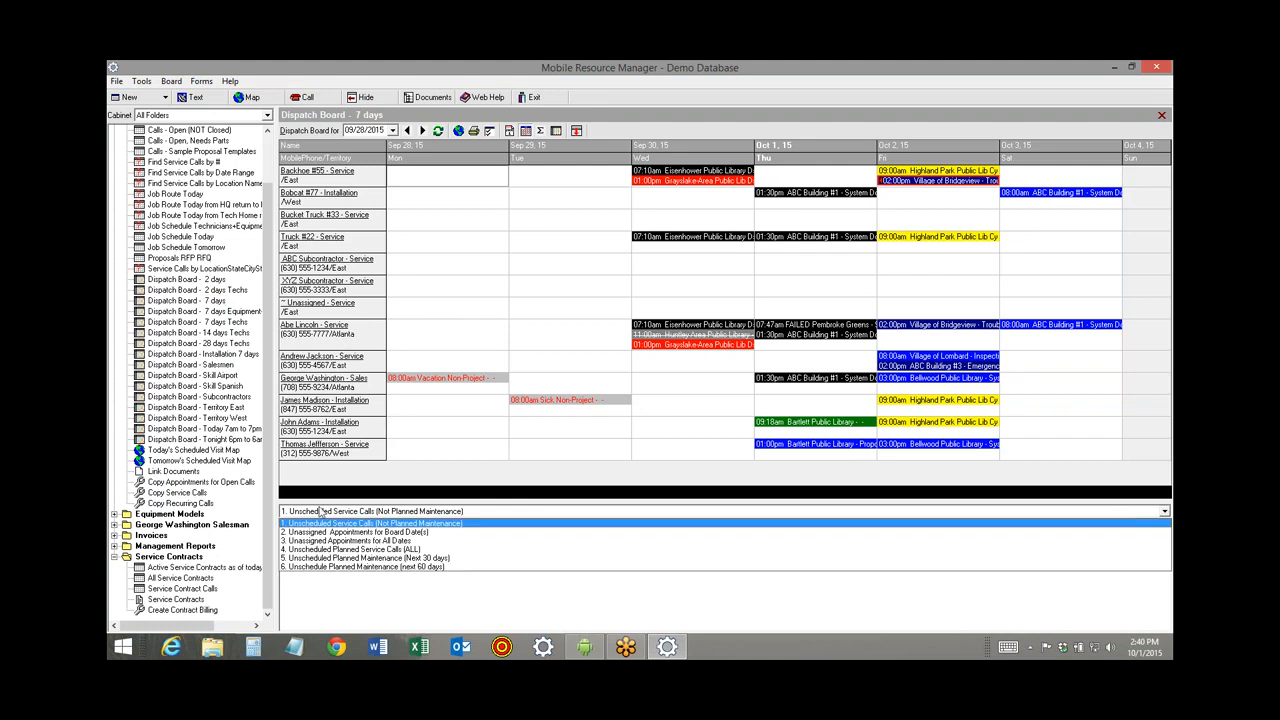
{"action": "left_click", "coordinate": [383, 560]}
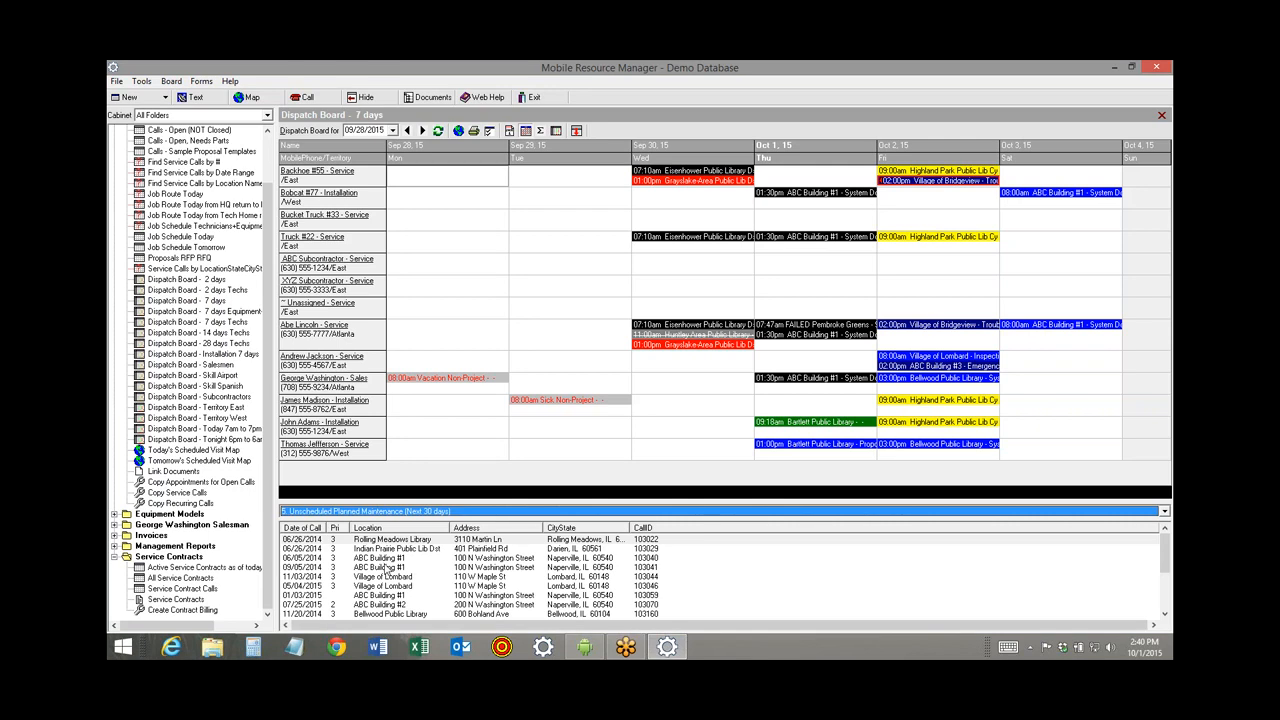
{"action": "left_click", "coordinate": [457, 587]}
{"action": "scroll", "coordinate": [225, 585], "scroll_direction": "down", "scroll_amount": 2}
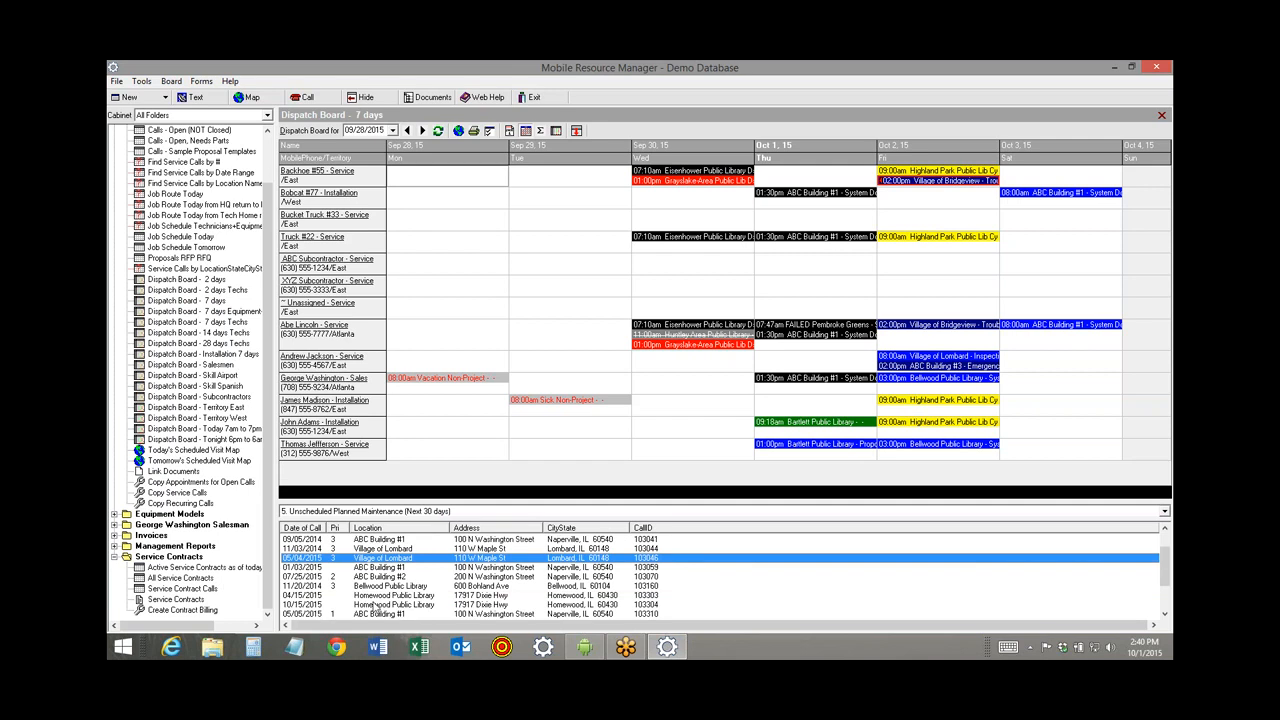
{"action": "left_click", "coordinate": [303, 528]}
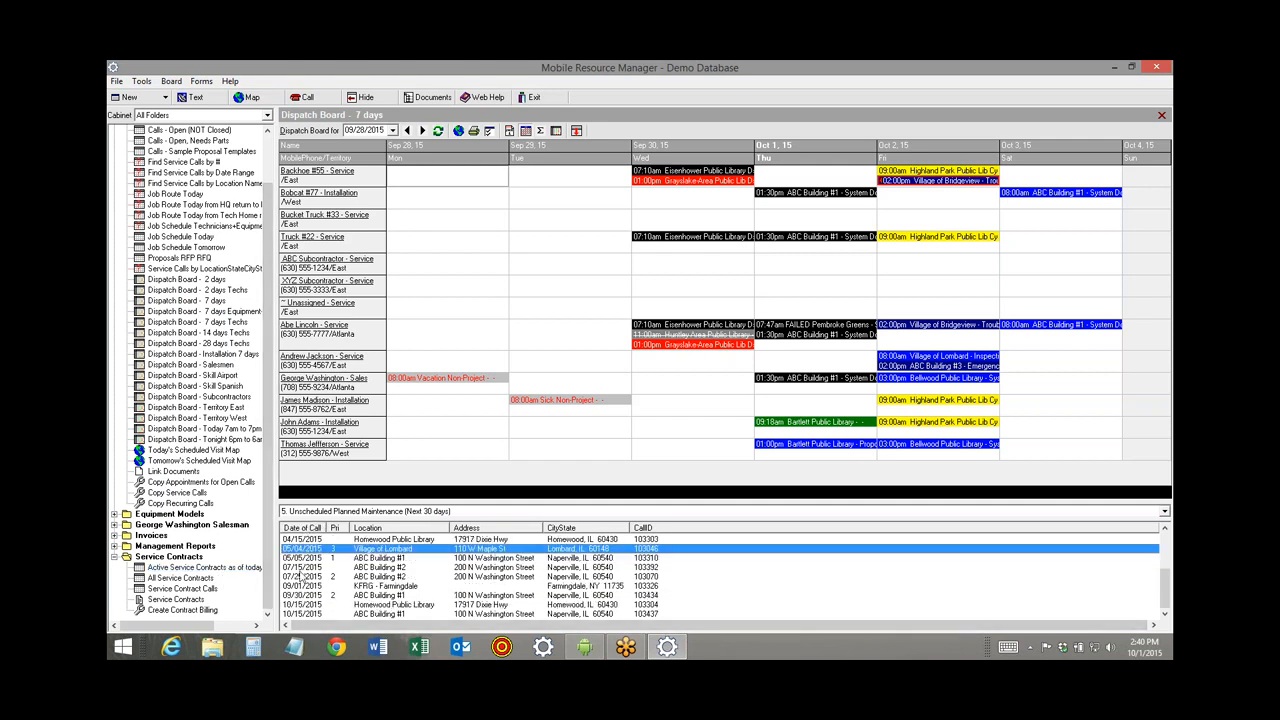
{"action": "left_click", "coordinate": [317, 614]}
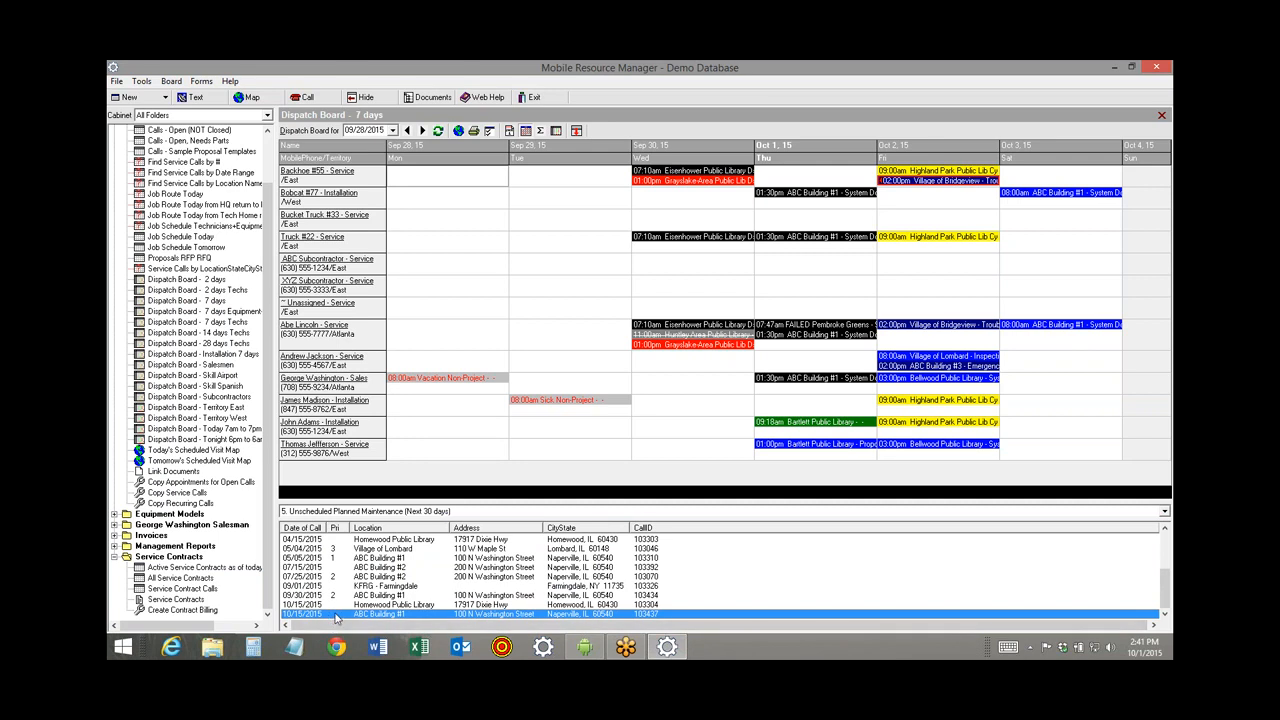
Add an October 1 appointment for the ABC Building #1 maintenance call in the technician's slot.
{"action": "double_click", "coordinate": [787, 348]}
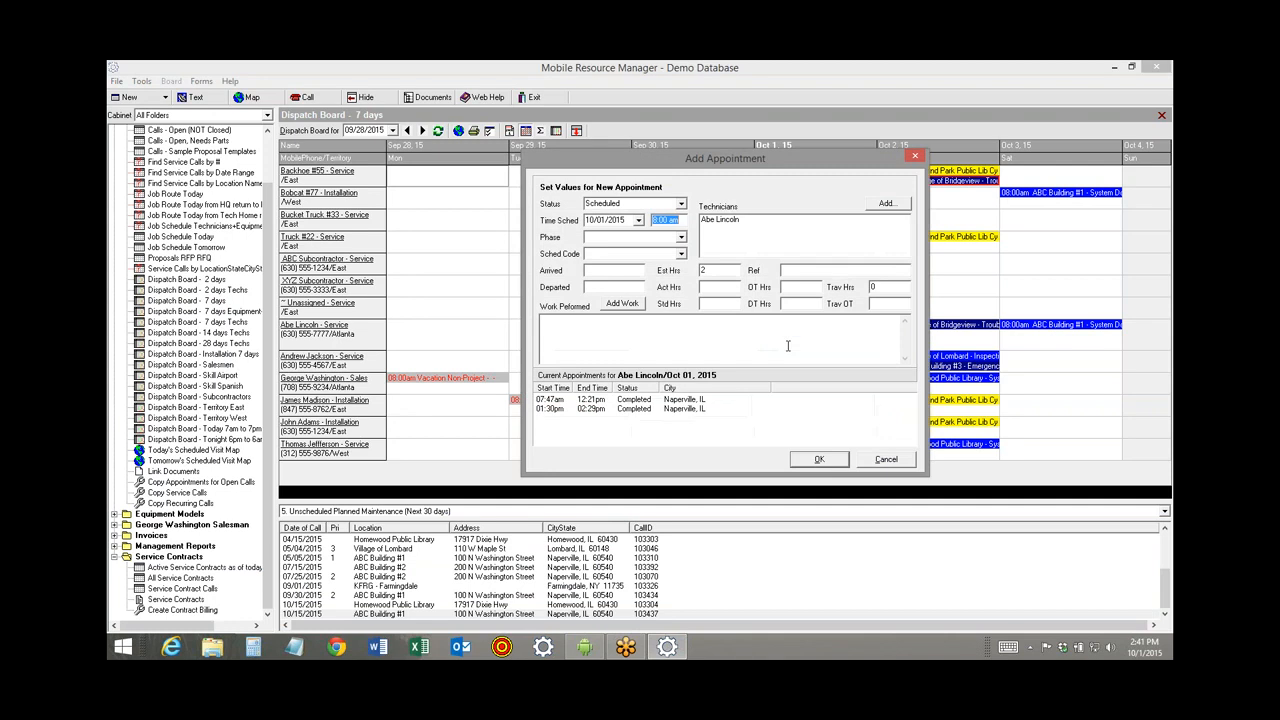
{"action": "left_click", "coordinate": [819, 459]}
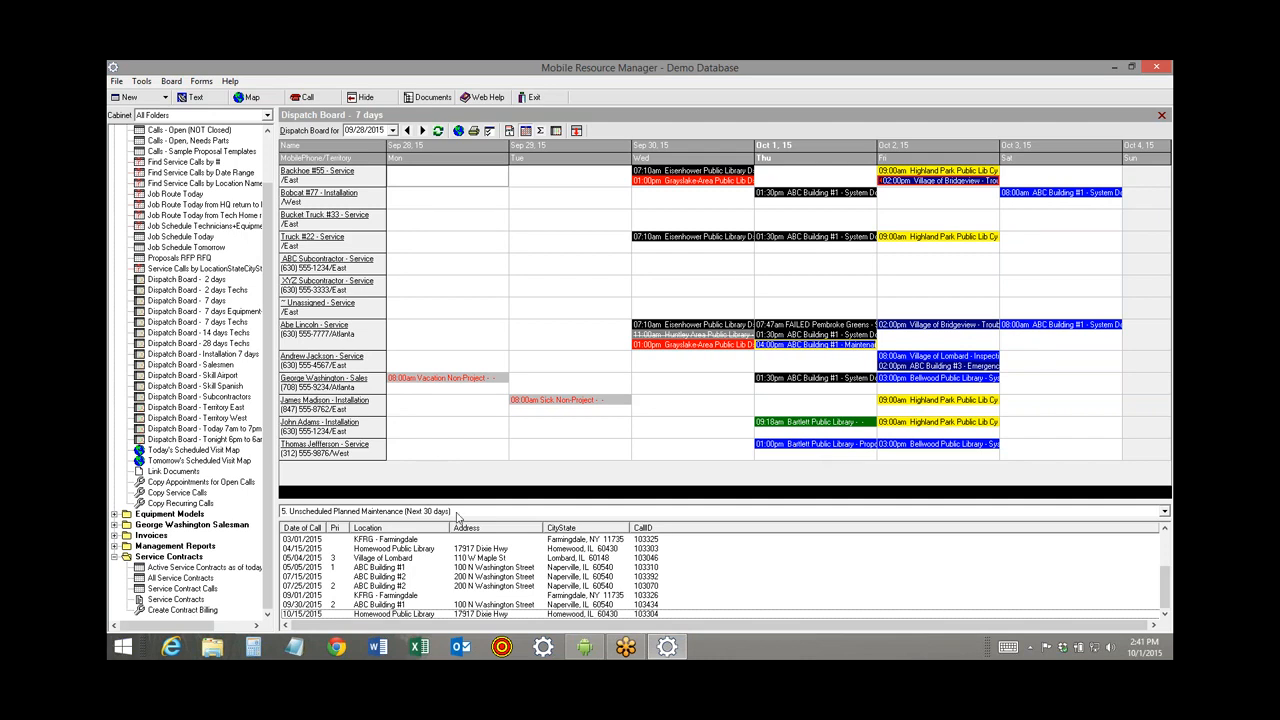
Open service contract 74 for ABC Building #1 and set its Bill Type to Monthly.
{"action": "left_click", "coordinate": [178, 578]}
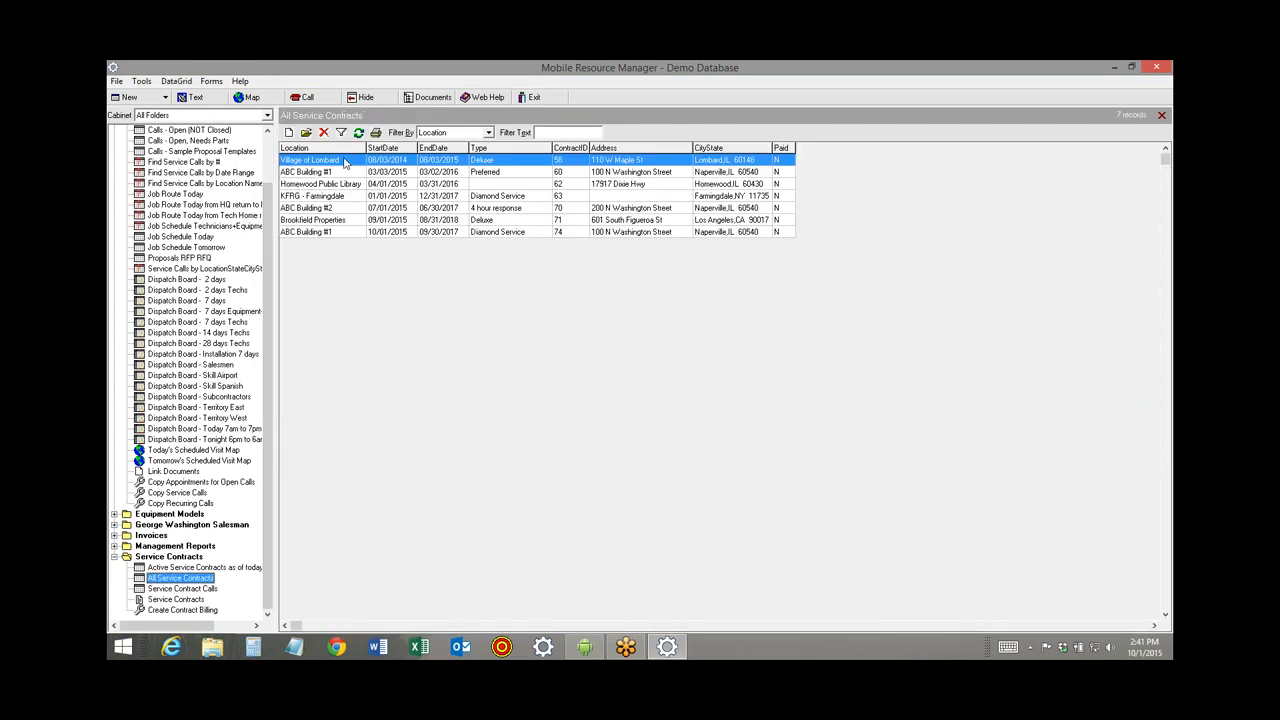
{"action": "double_click", "coordinate": [349, 232]}
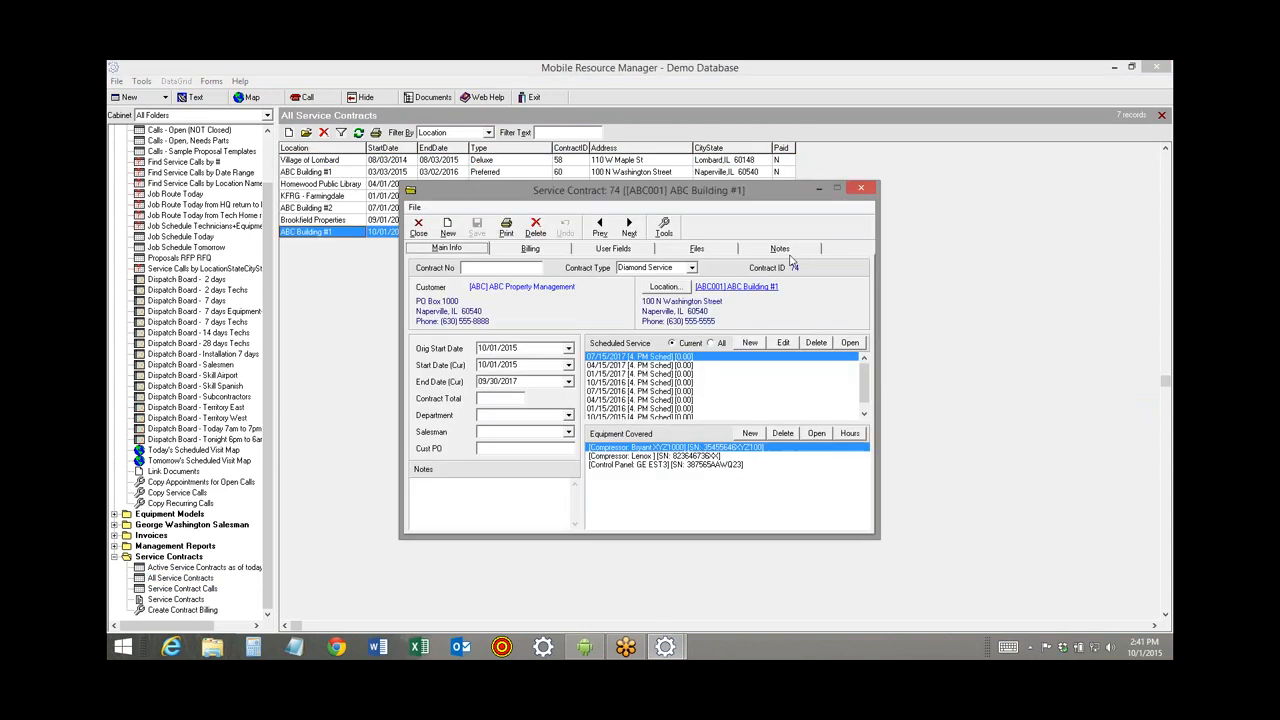
{"action": "left_click", "coordinate": [566, 252]}
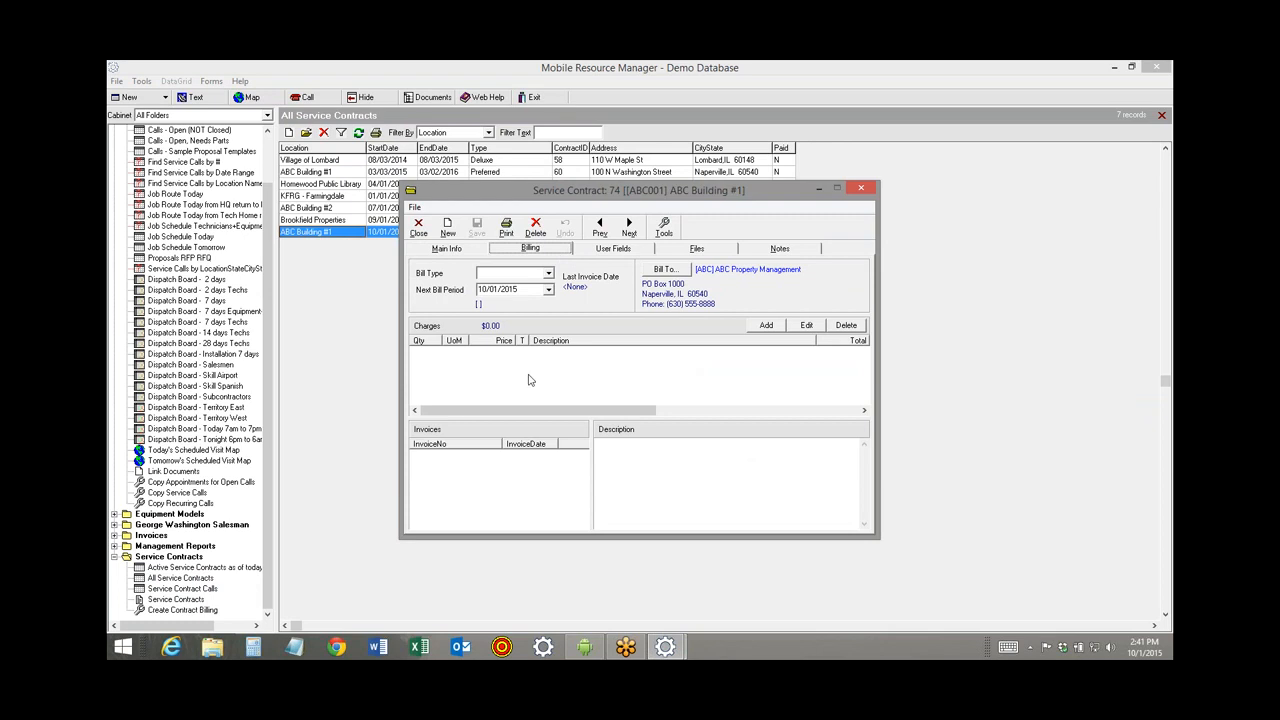
{"action": "left_click", "coordinate": [549, 275]}
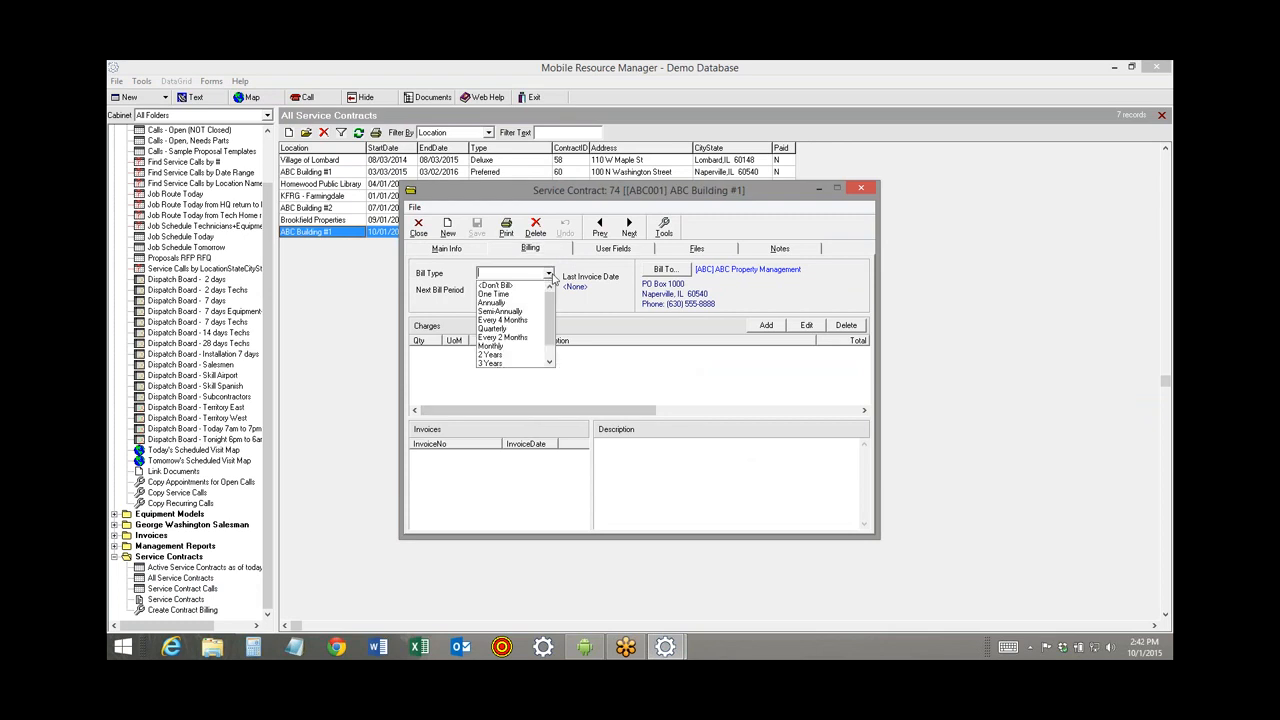
{"action": "left_click", "coordinate": [520, 346]}
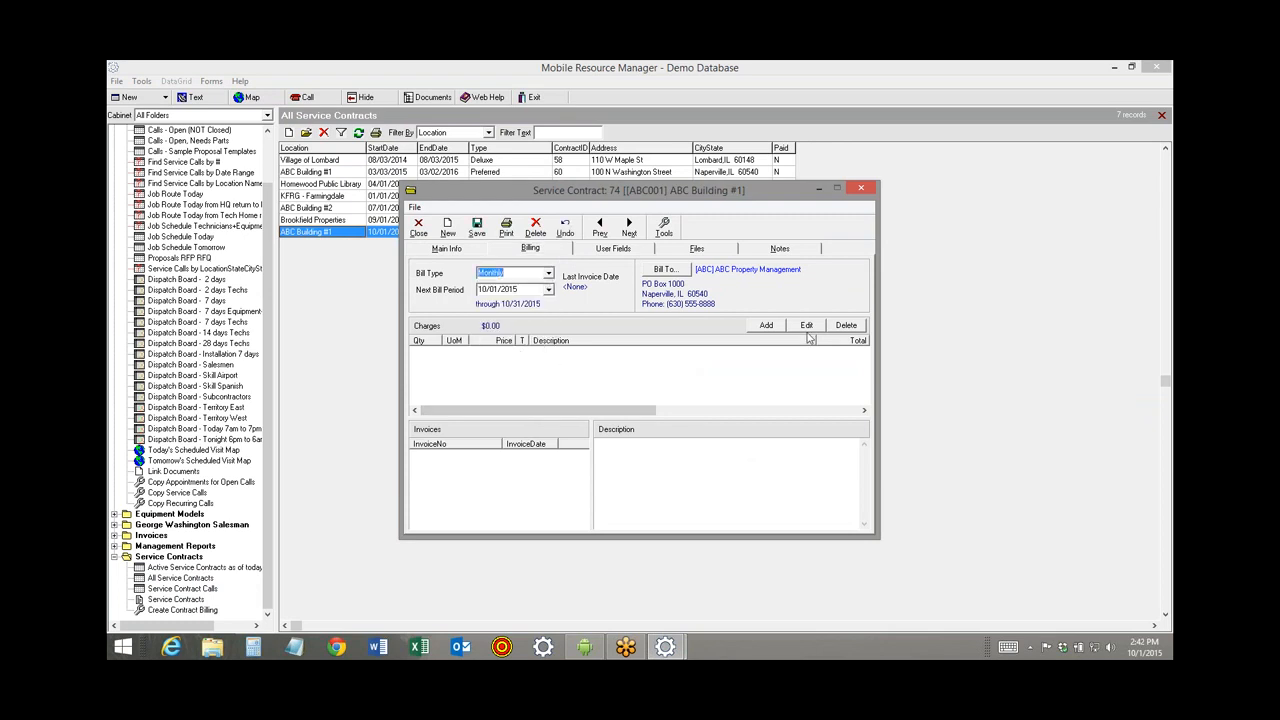
Add an MC-M Monthly Maintenance Contract charge at 333.00, quantity 1, then save and close the contract.
{"action": "left_click", "coordinate": [765, 326]}
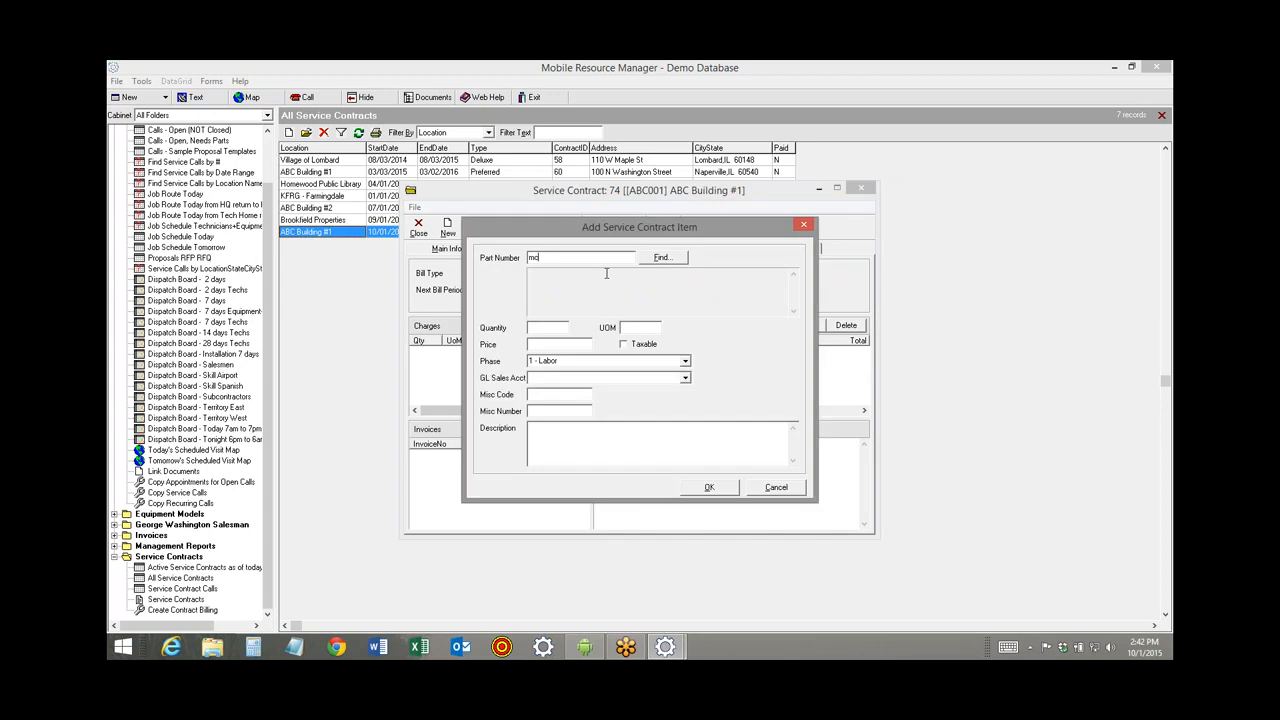
{"action": "type", "text": "mc"}
{"action": "key", "text": "Tab"}
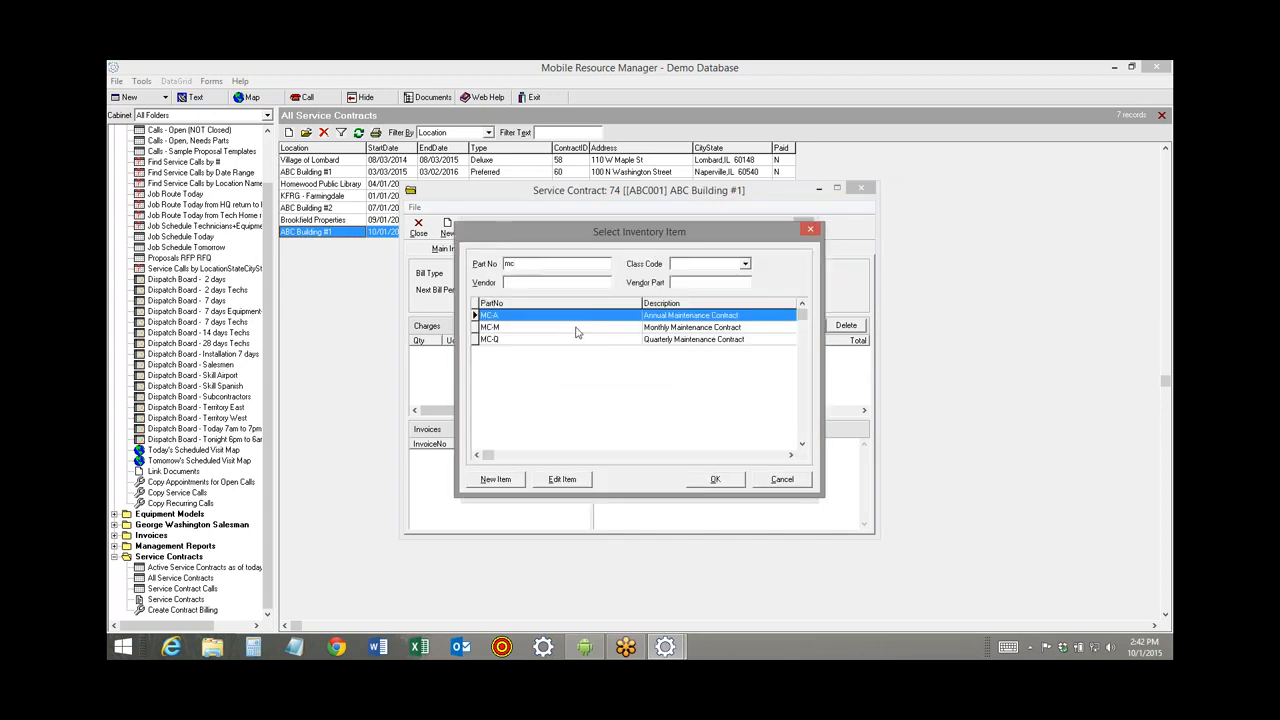
{"action": "left_click", "coordinate": [576, 328]}
{"action": "key", "text": "Return"}
{"action": "key", "text": "Tab"}
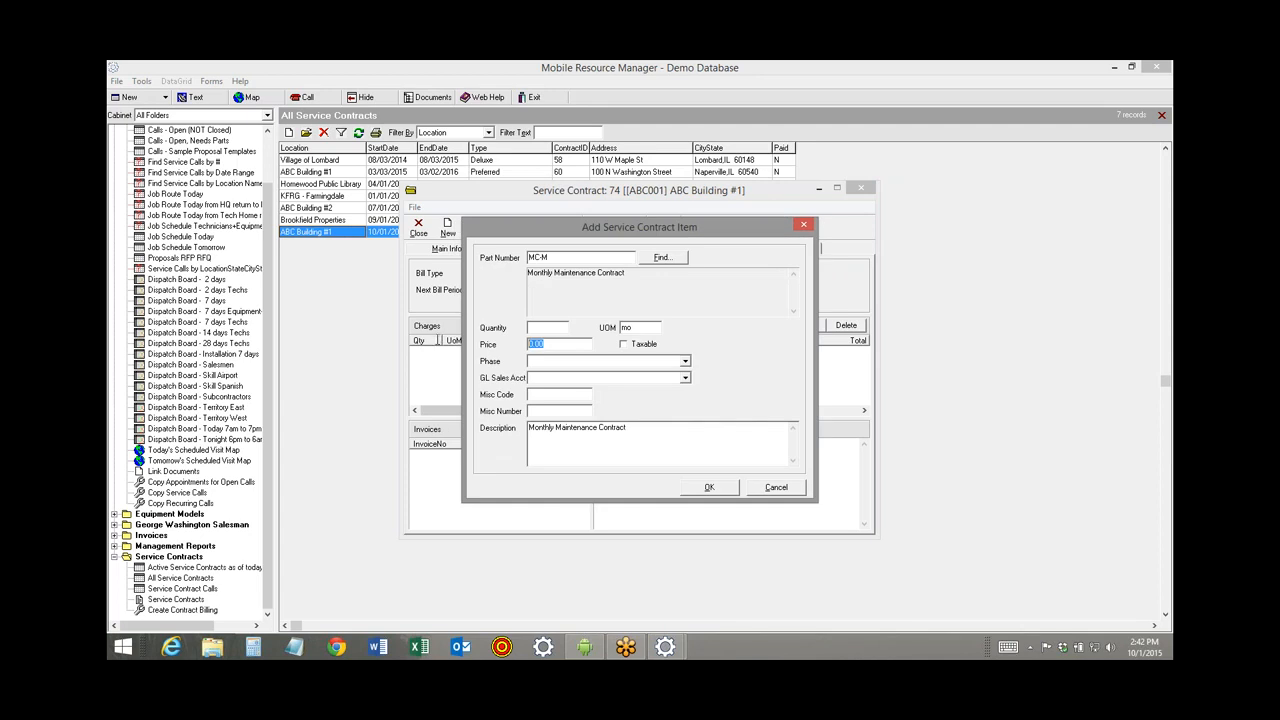
{"action": "type", "text": "333"}
{"action": "key", "text": "shift+Tab"}
{"action": "type", "text": "1"}
{"action": "left_click", "coordinate": [731, 488]}
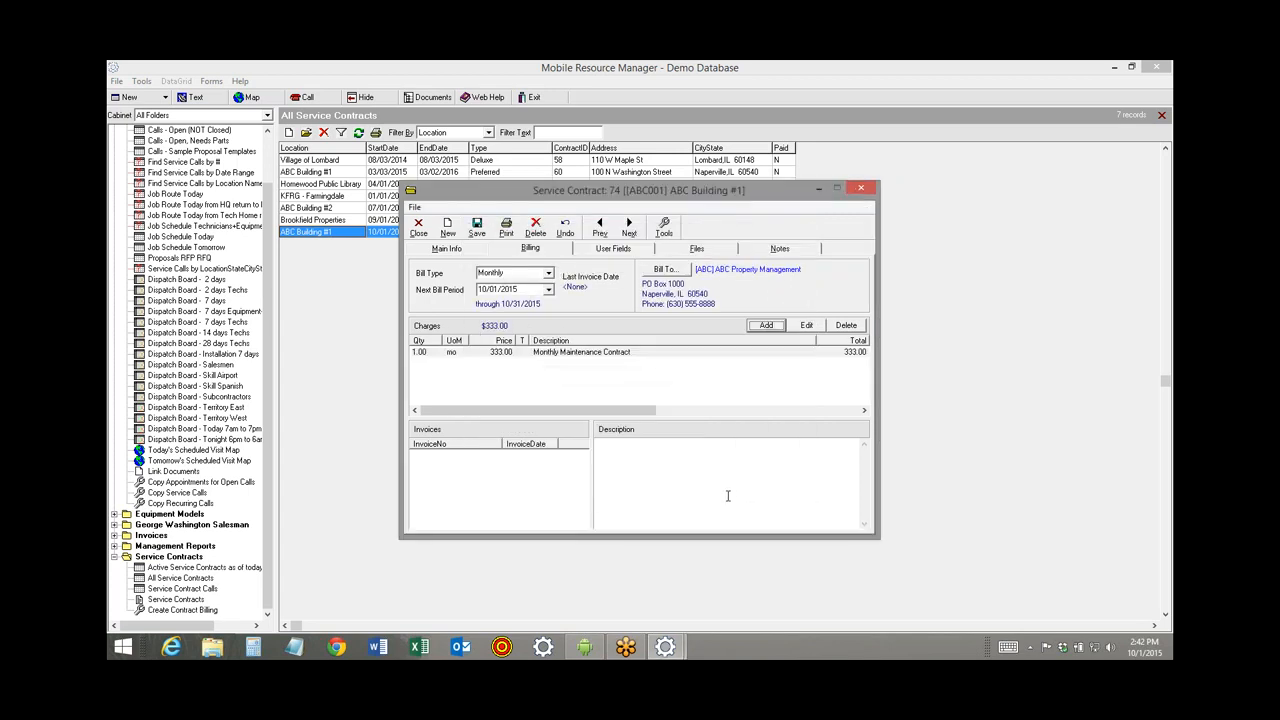
{"action": "left_click", "coordinate": [477, 228]}
{"action": "left_click", "coordinate": [419, 229]}
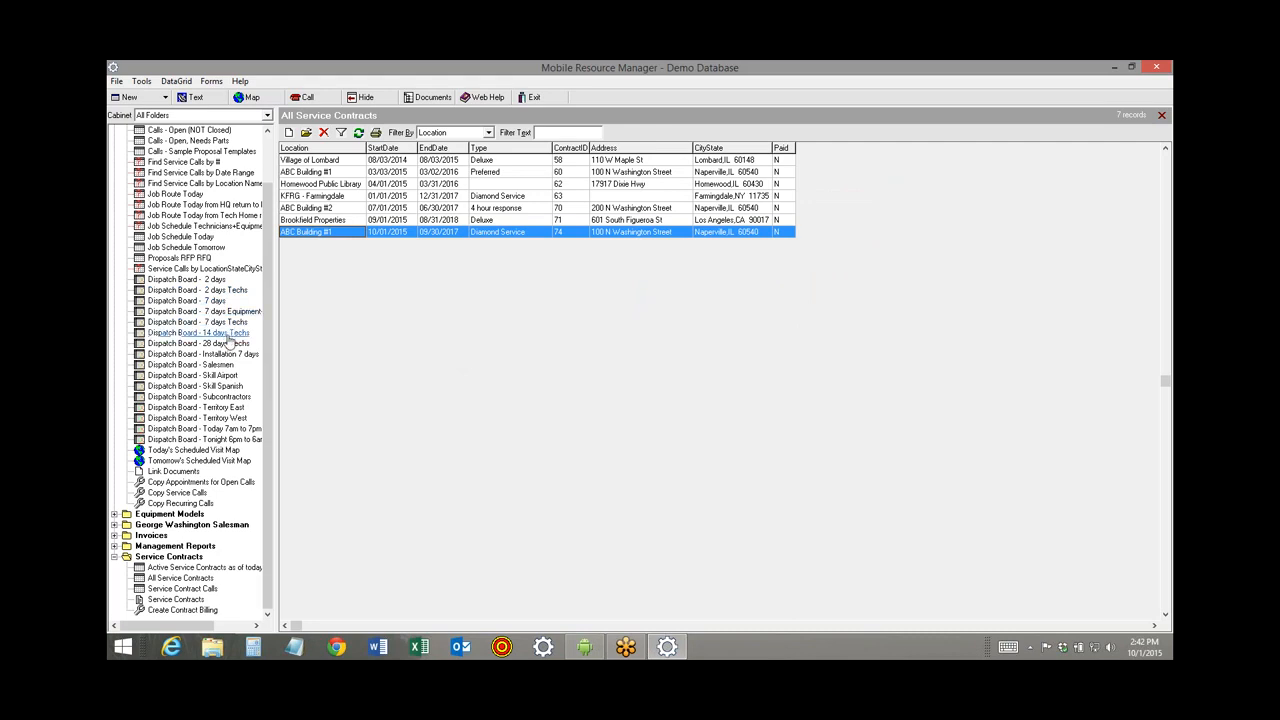
Open service call 103435 from the ABC Building #1 Oct 1 appointment on the 7-day dispatch board.
{"action": "left_click", "coordinate": [195, 300]}
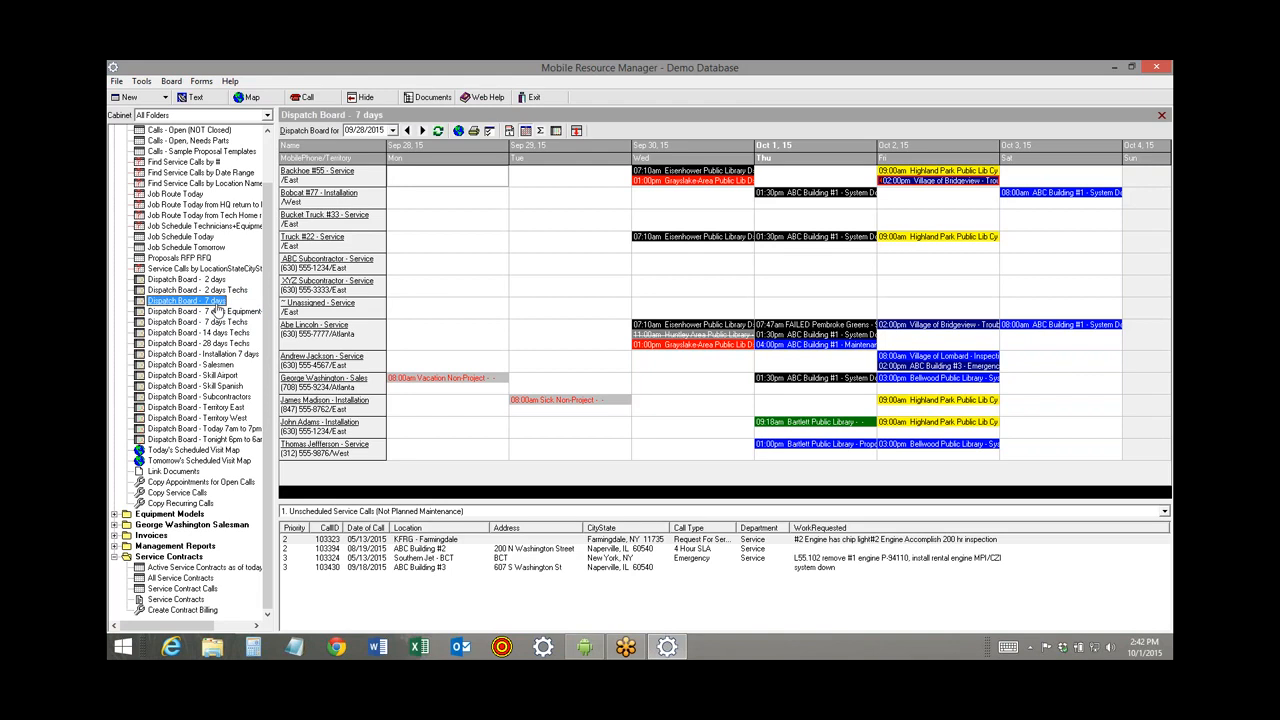
{"action": "double_click", "coordinate": [778, 338]}
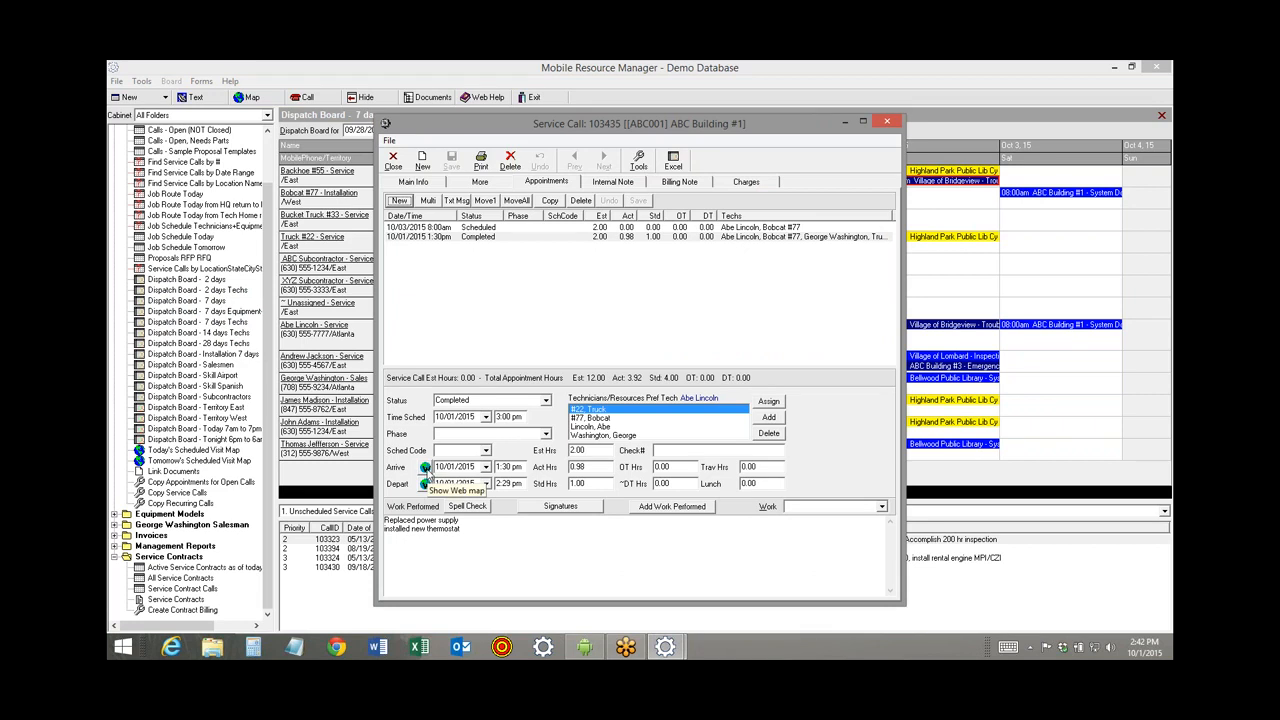
{"action": "left_click", "coordinate": [426, 469]}
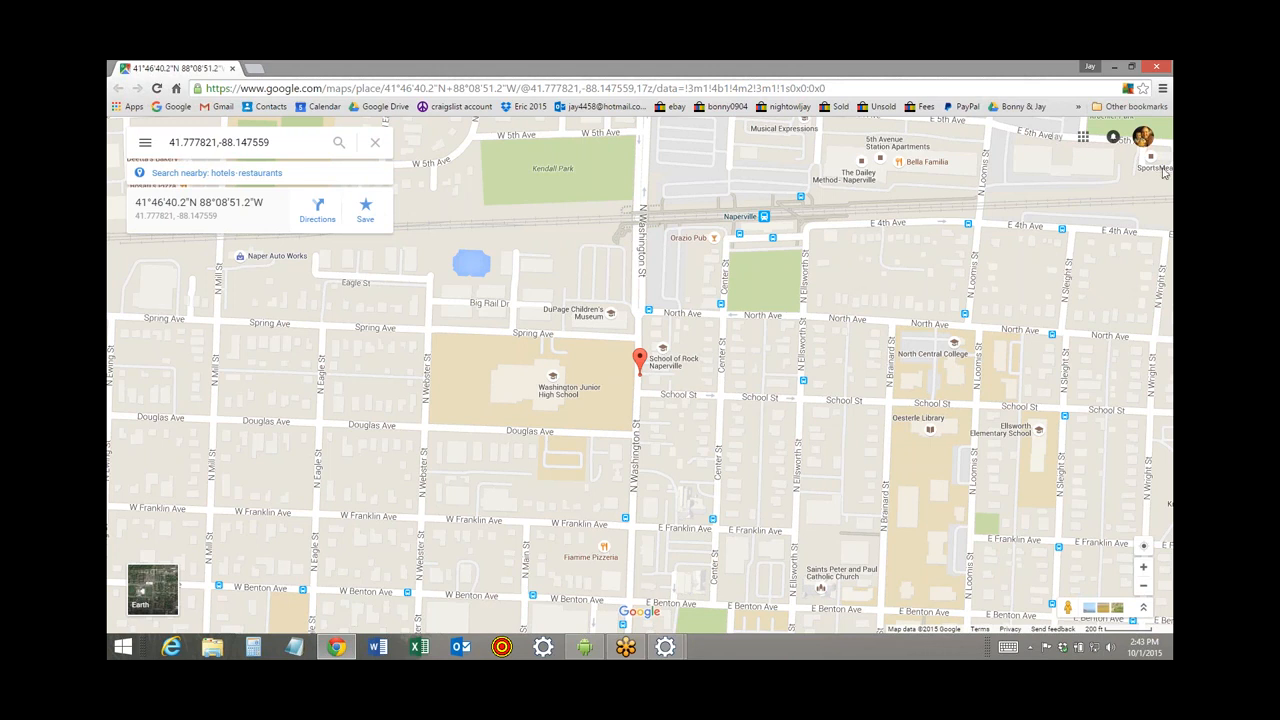
Close the browser map and service call, then map the appointment's Pembroke Greens location in the Android app.
{"action": "left_click", "coordinate": [1155, 67]}
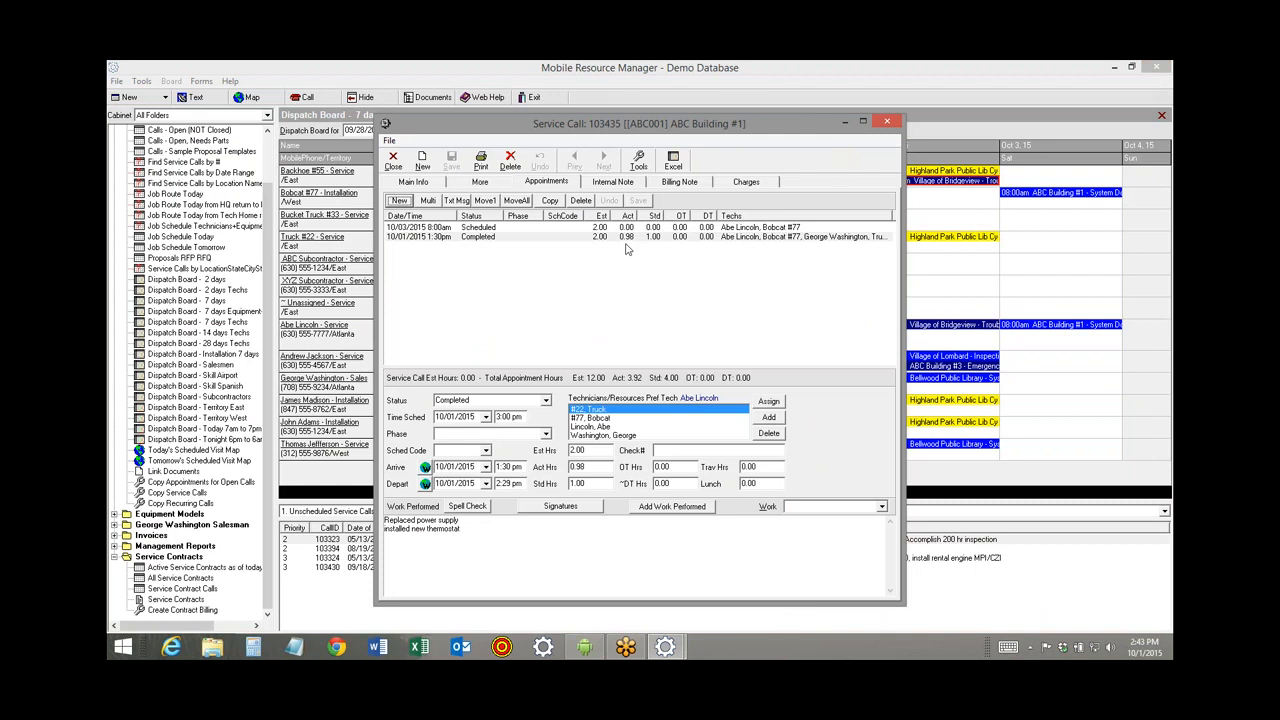
{"action": "left_click", "coordinate": [393, 160]}
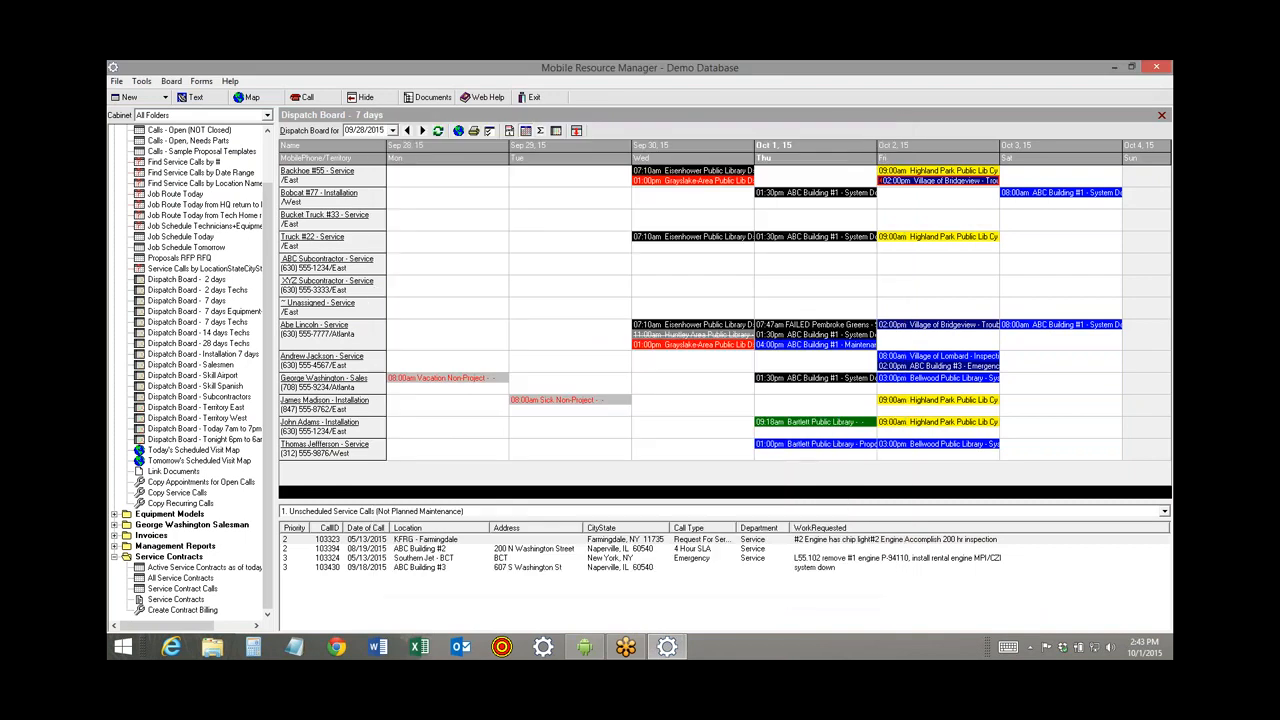
{"action": "left_click", "coordinate": [584, 647]}
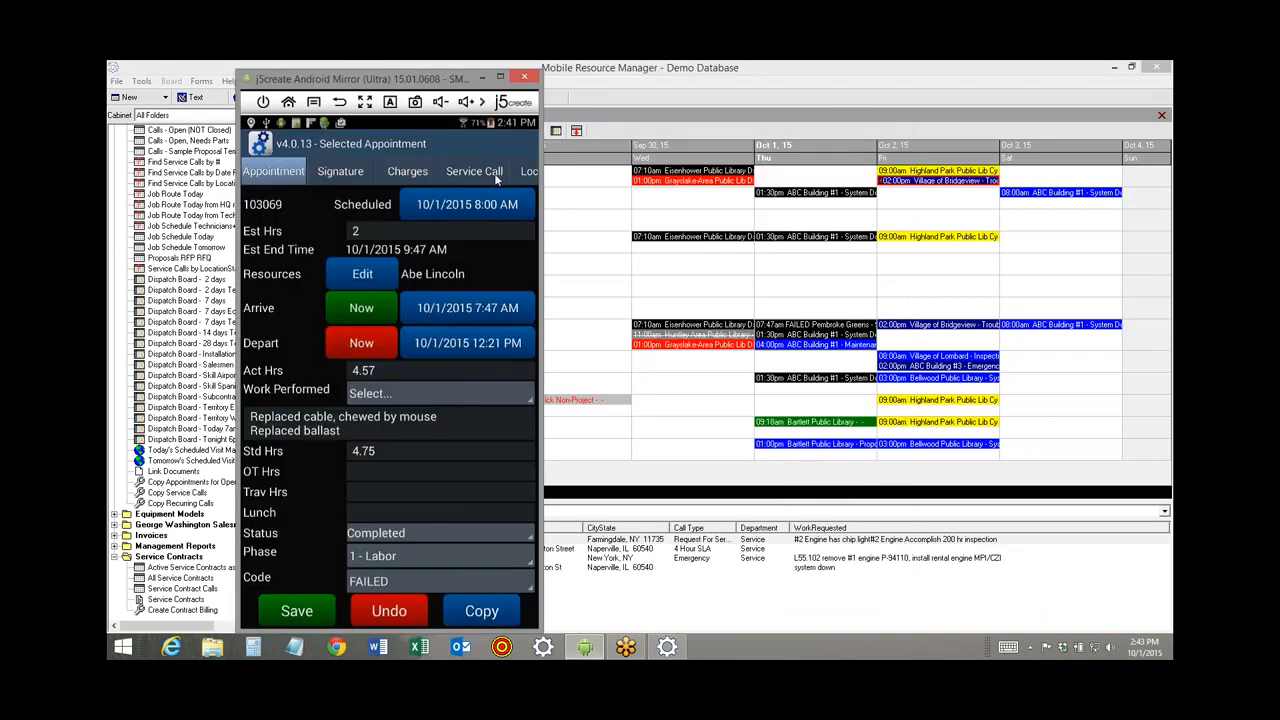
{"action": "left_click_drag", "start_coordinate": [456, 174], "coordinate": [328, 172]}
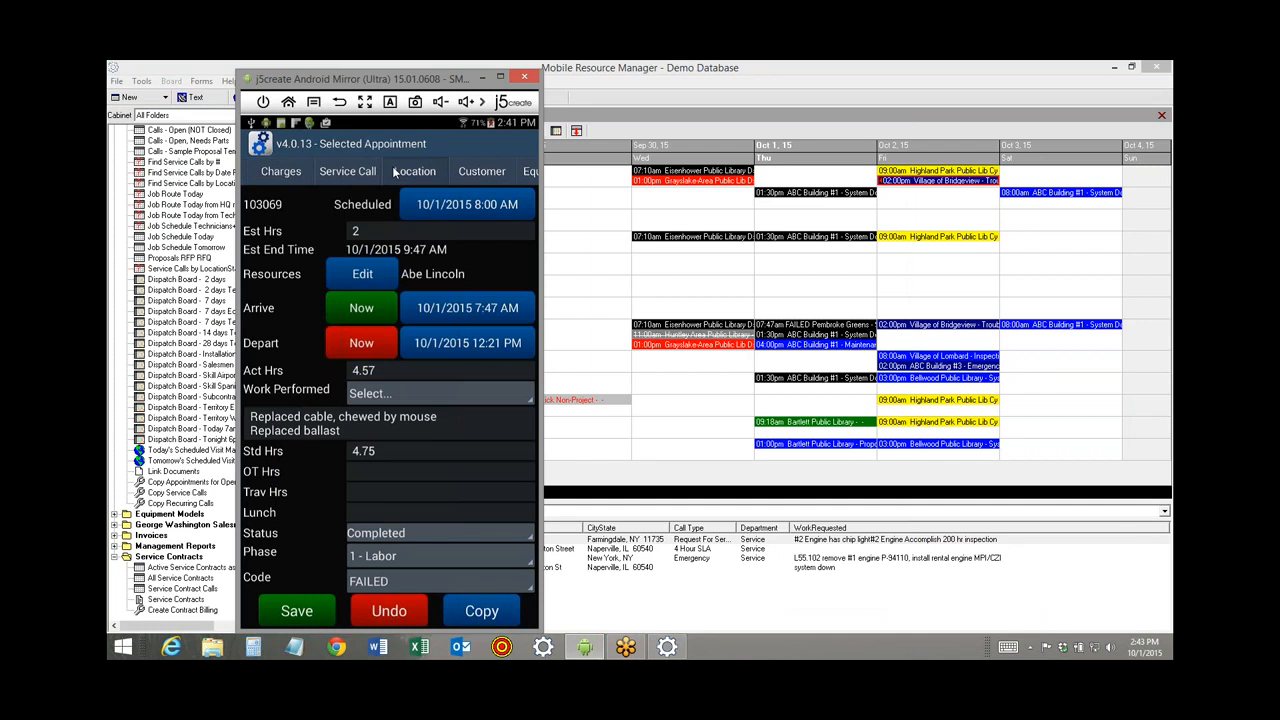
{"action": "left_click", "coordinate": [395, 173]}
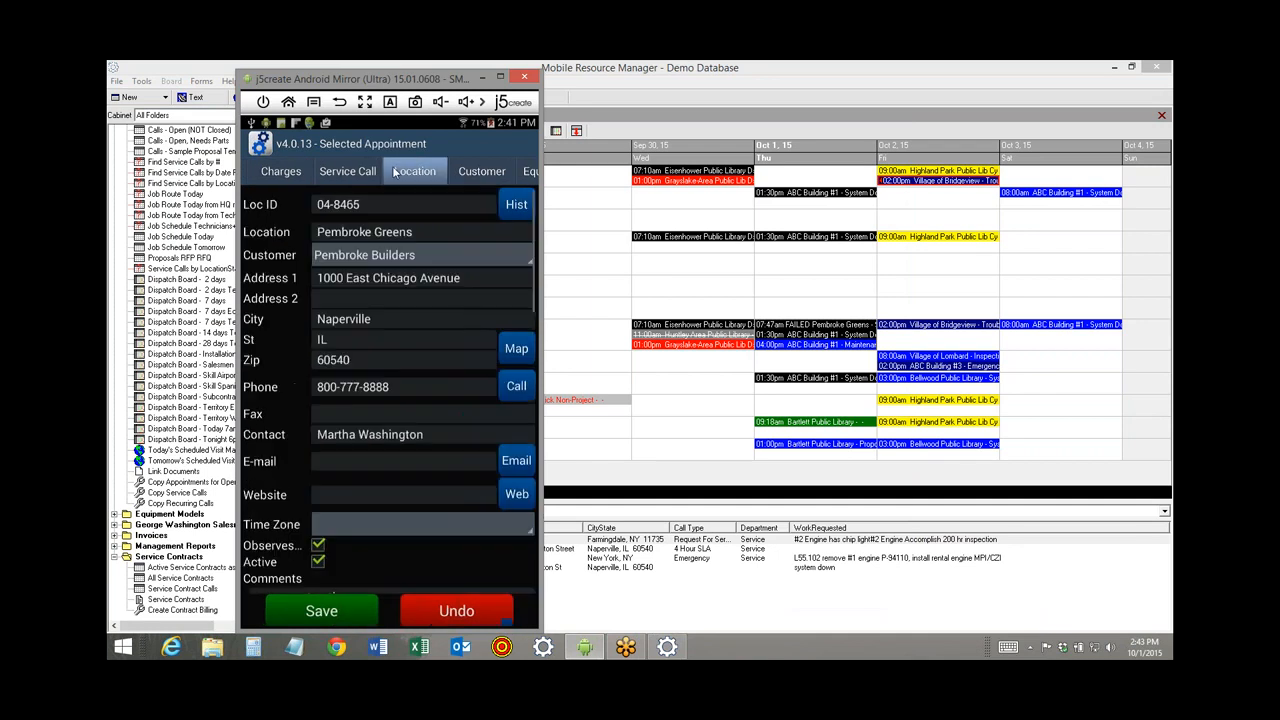
{"action": "left_click", "coordinate": [512, 348]}
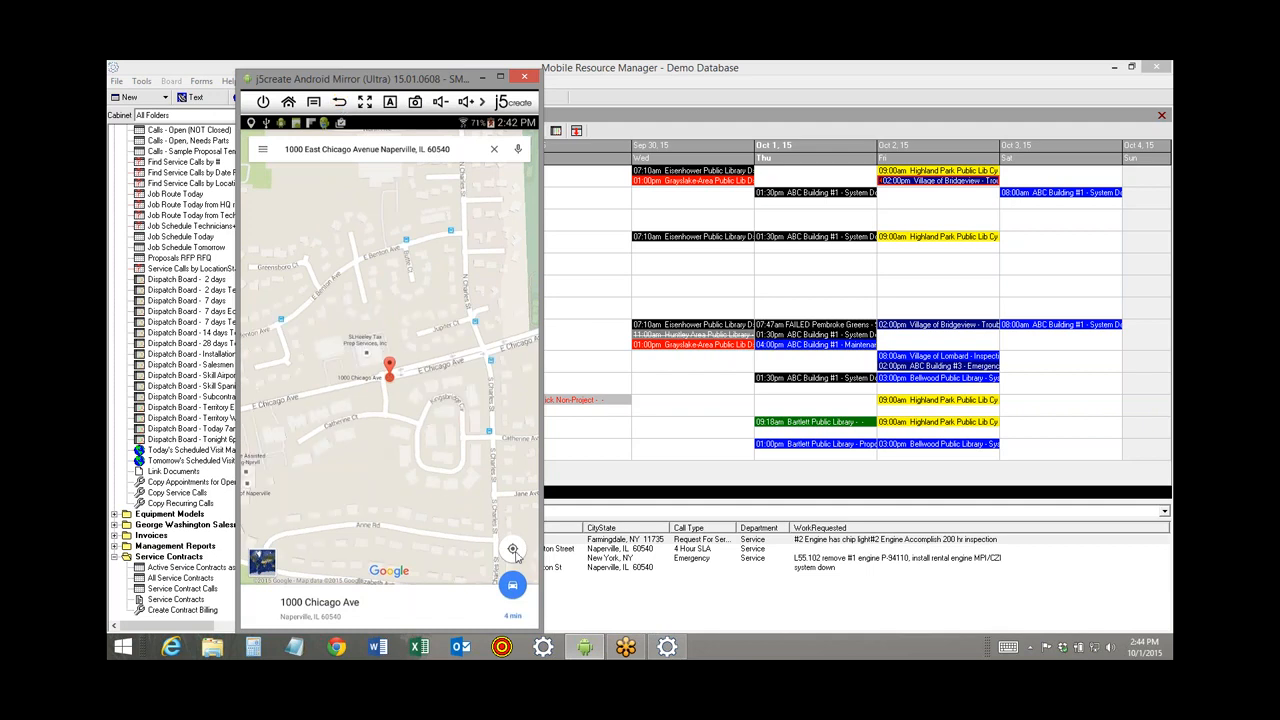
Leave Google Maps for the MRM app's location details, then reopen service call 103435 on the desktop.
{"action": "left_click", "coordinate": [418, 383]}
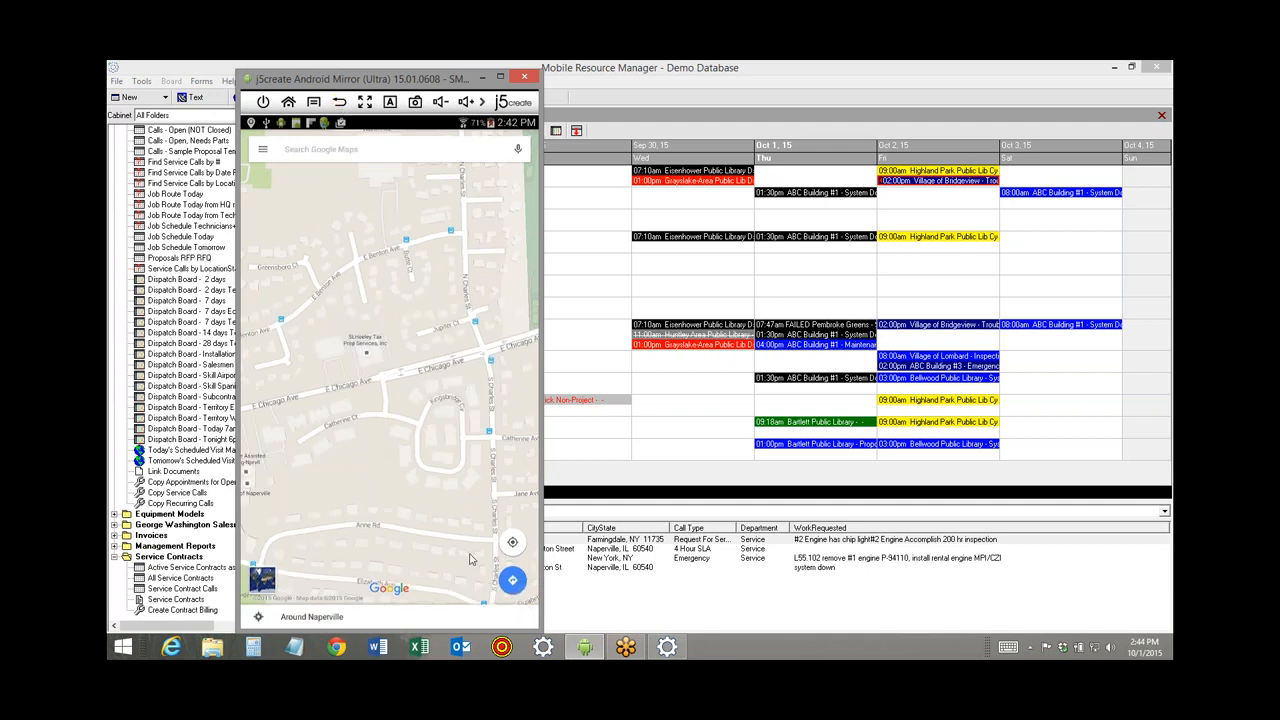
{"action": "left_click", "coordinate": [340, 103]}
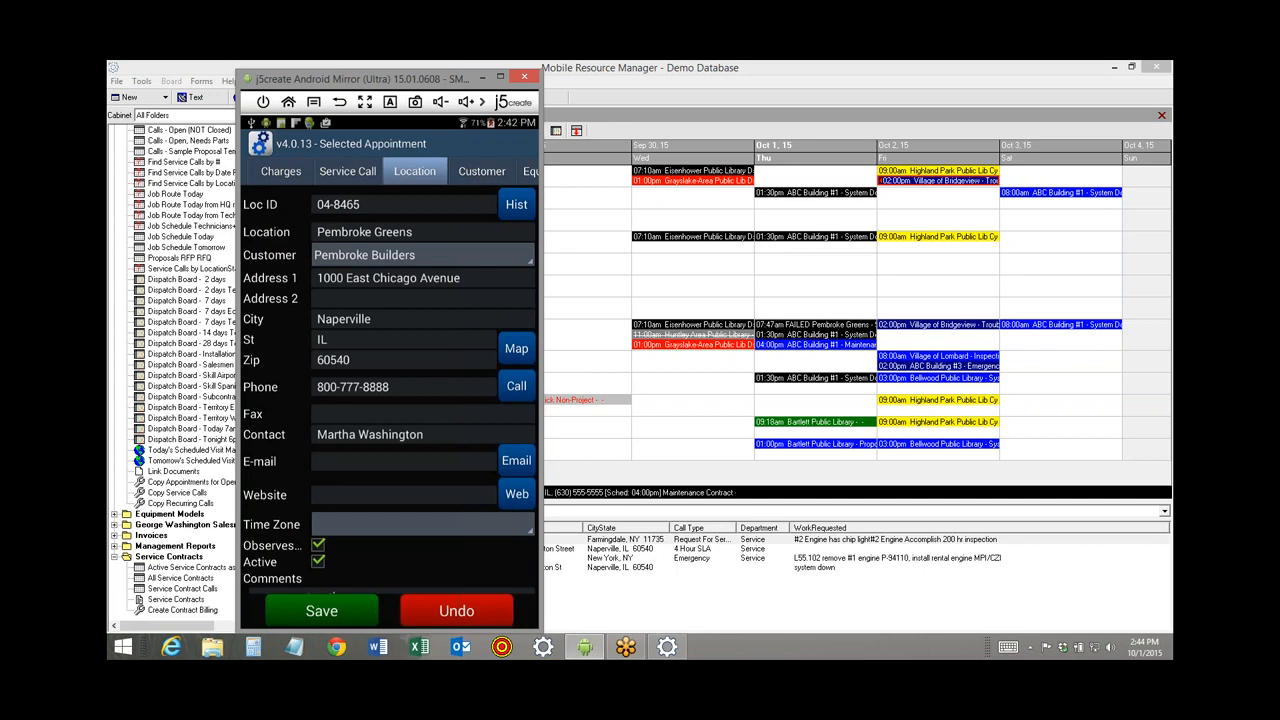
{"action": "double_click", "coordinate": [796, 341]}
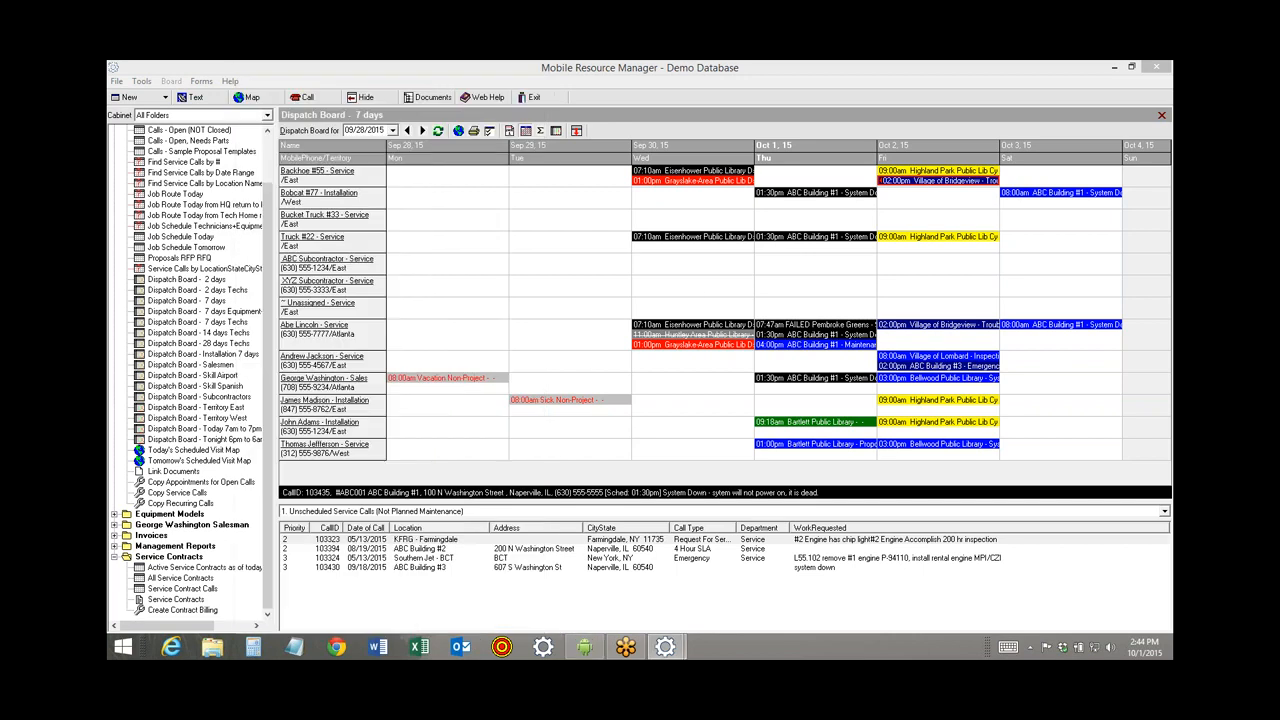
Open the call form's Customize Control Properties and select the lblUserText07 label.
{"action": "left_click", "coordinate": [399, 183]}
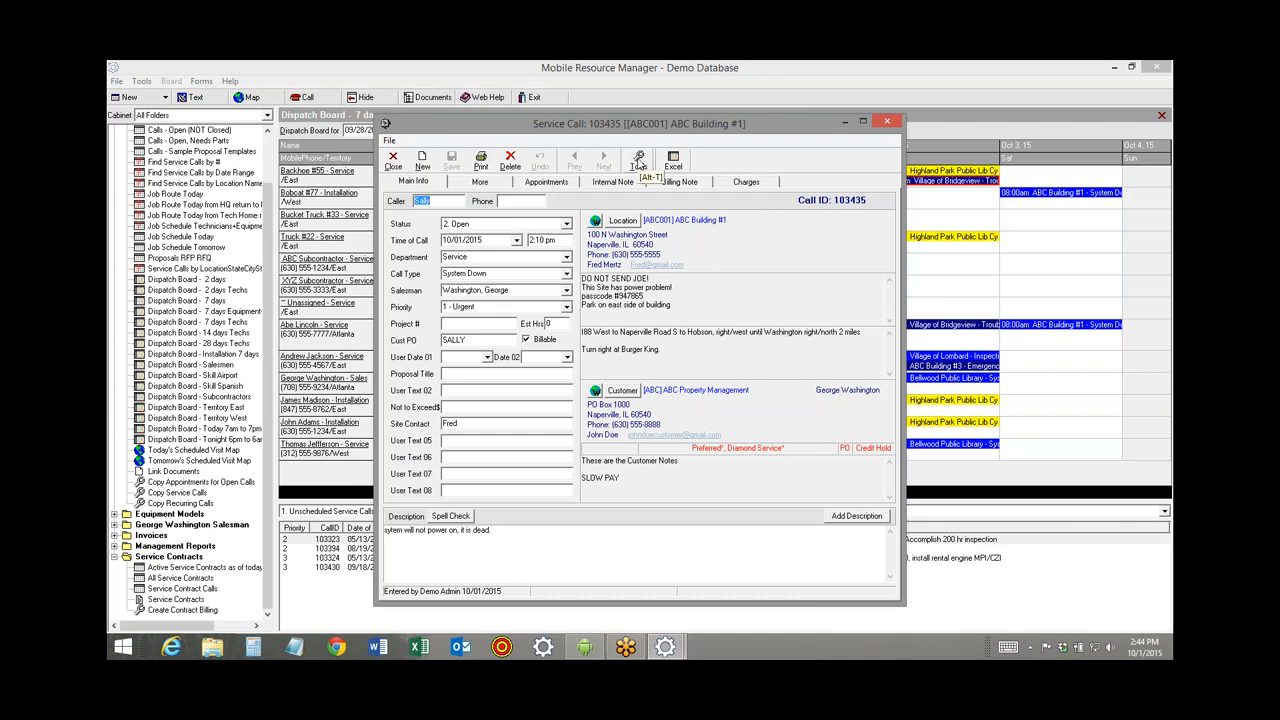
{"action": "left_click", "coordinate": [638, 165]}
{"action": "left_click", "coordinate": [668, 352]}
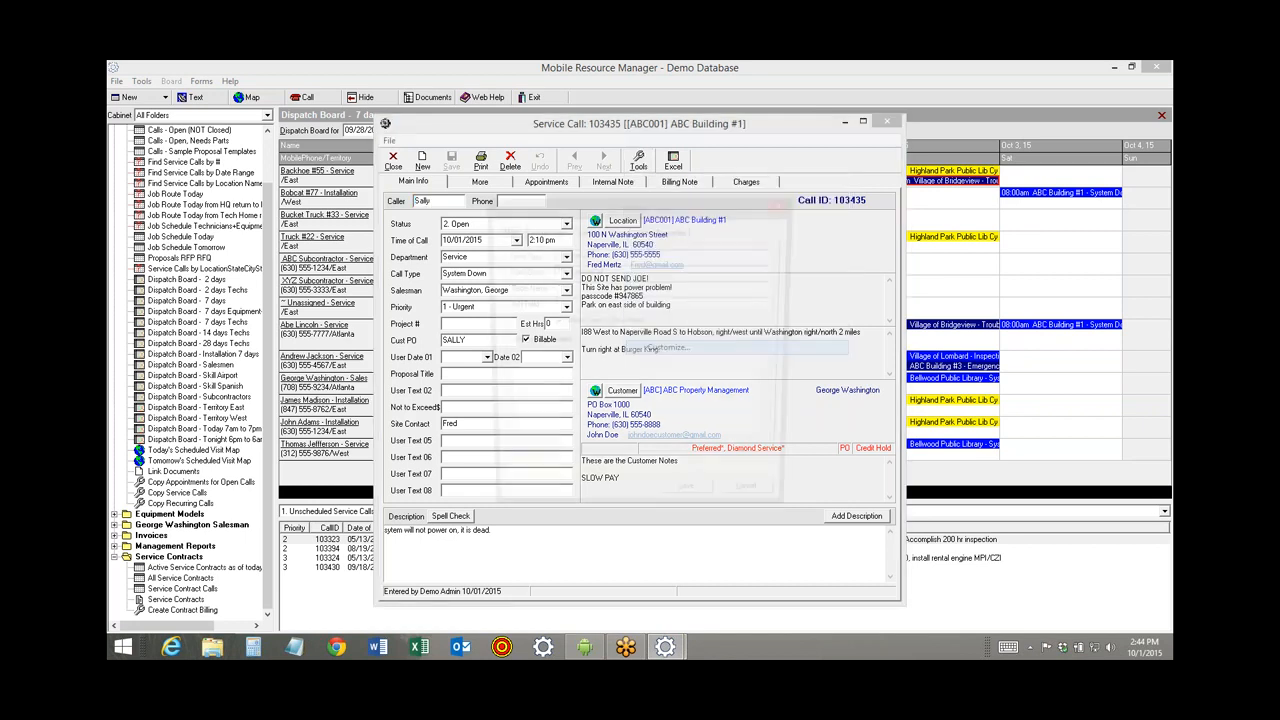
{"action": "left_click", "coordinate": [674, 230]}
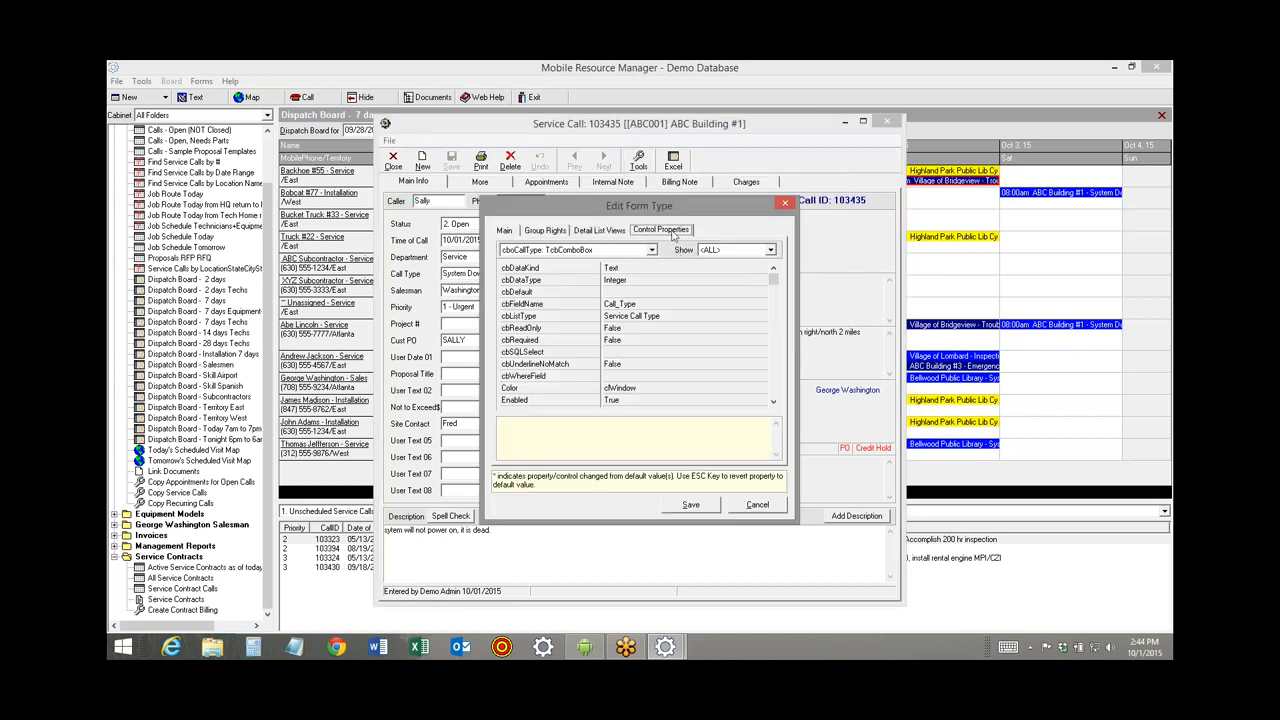
{"action": "left_click", "coordinate": [771, 250]}
{"action": "left_click", "coordinate": [651, 251]}
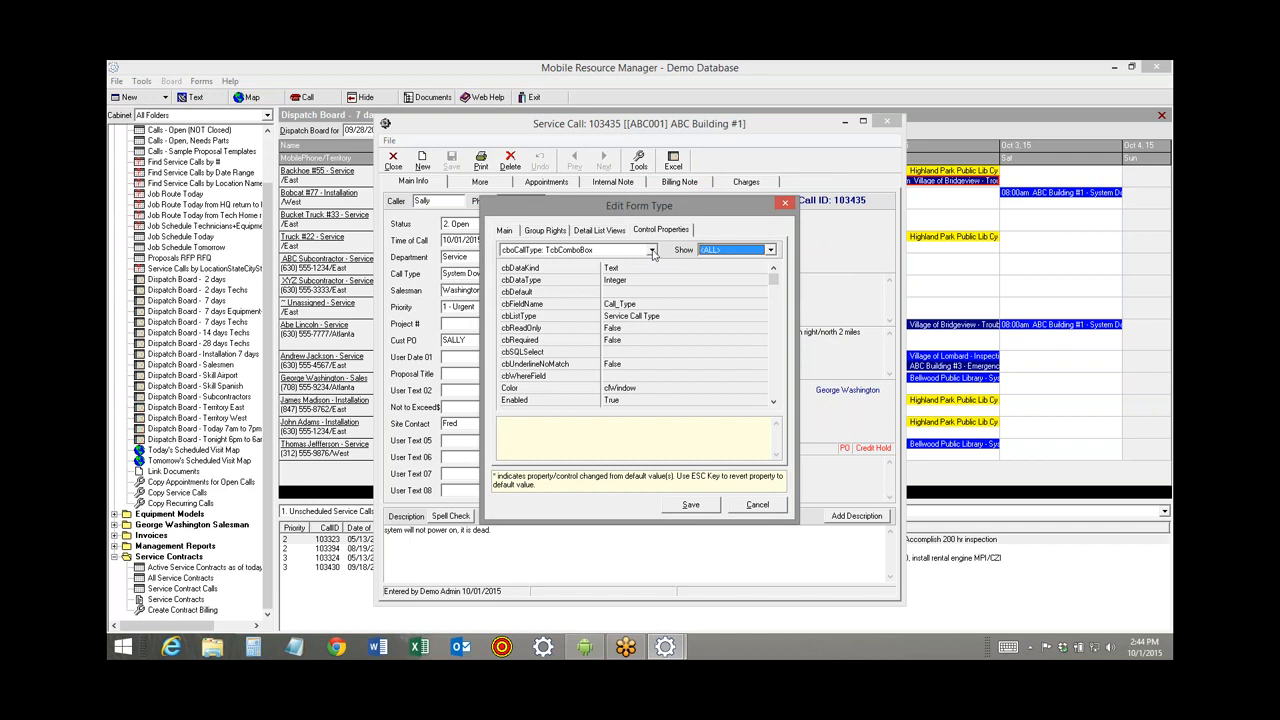
{"action": "left_click", "coordinate": [651, 251]}
{"action": "left_click_drag", "start_coordinate": [654, 275], "coordinate": [654, 302]}
{"action": "left_click", "coordinate": [627, 288]}
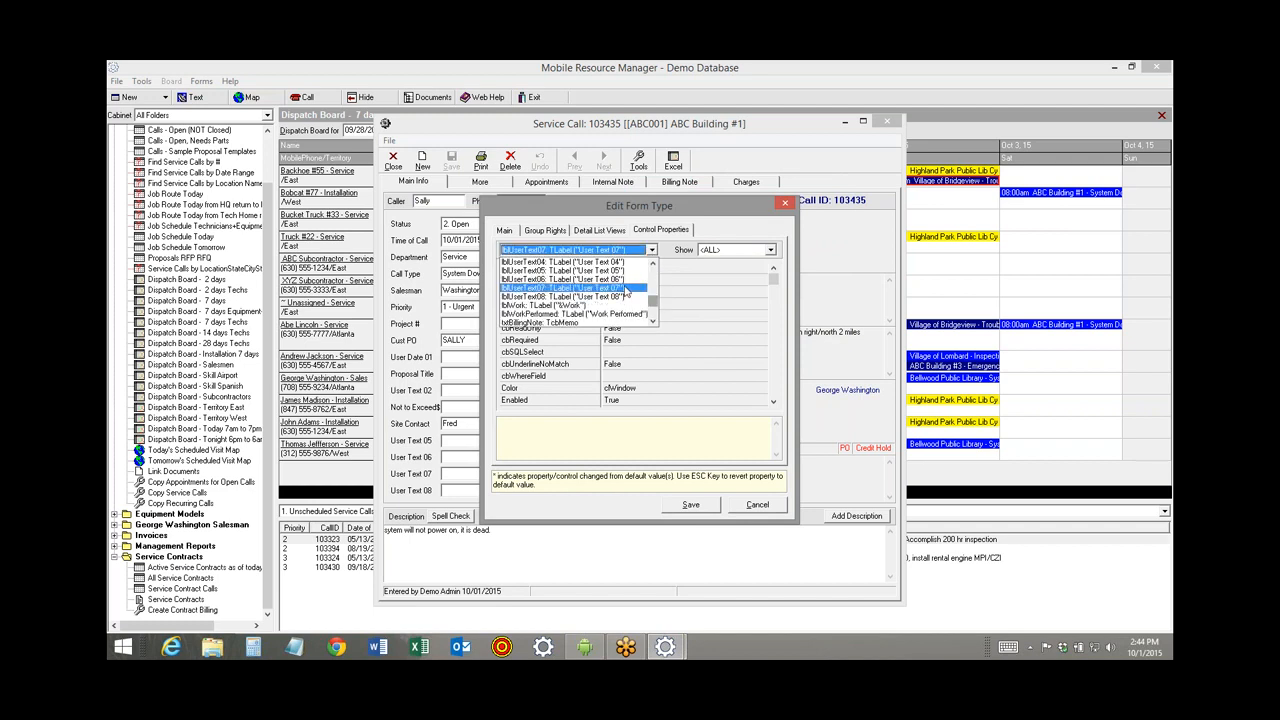
Change the label caption to '10-01 Demo', save, and reopen call 103435 to see it.
{"action": "left_click", "coordinate": [655, 268]}
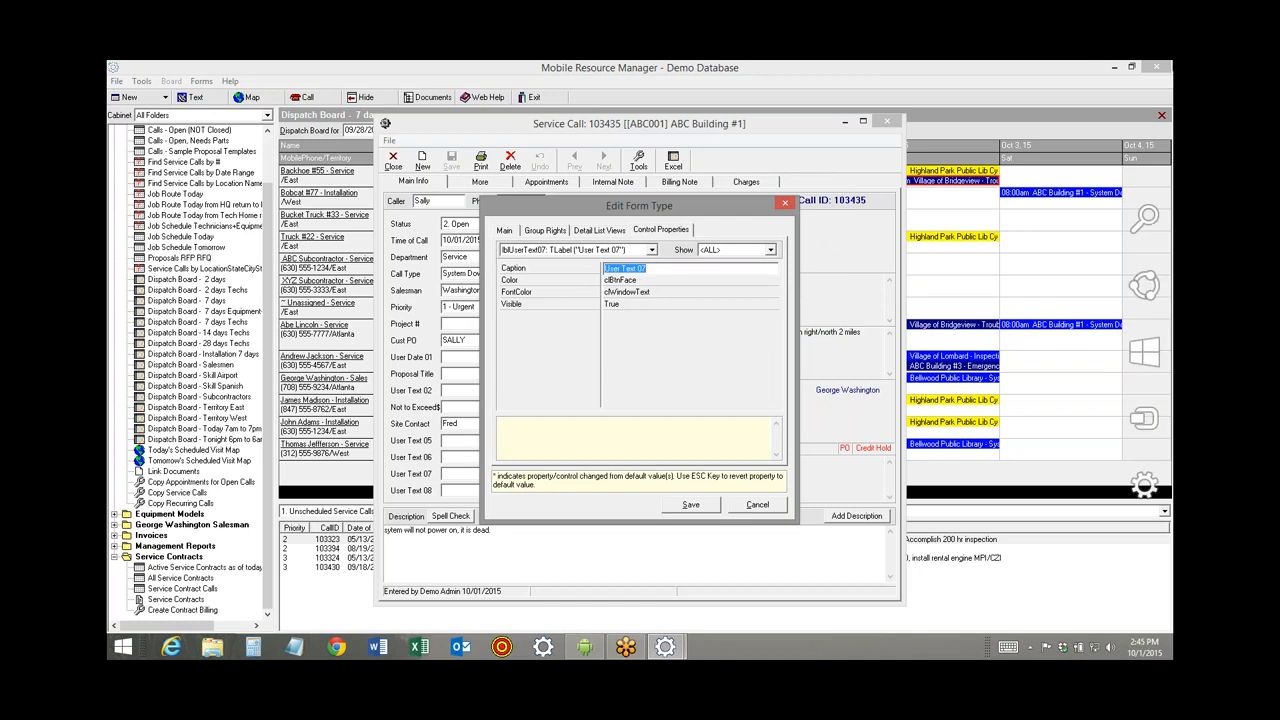
{"action": "type", "text": "10"}
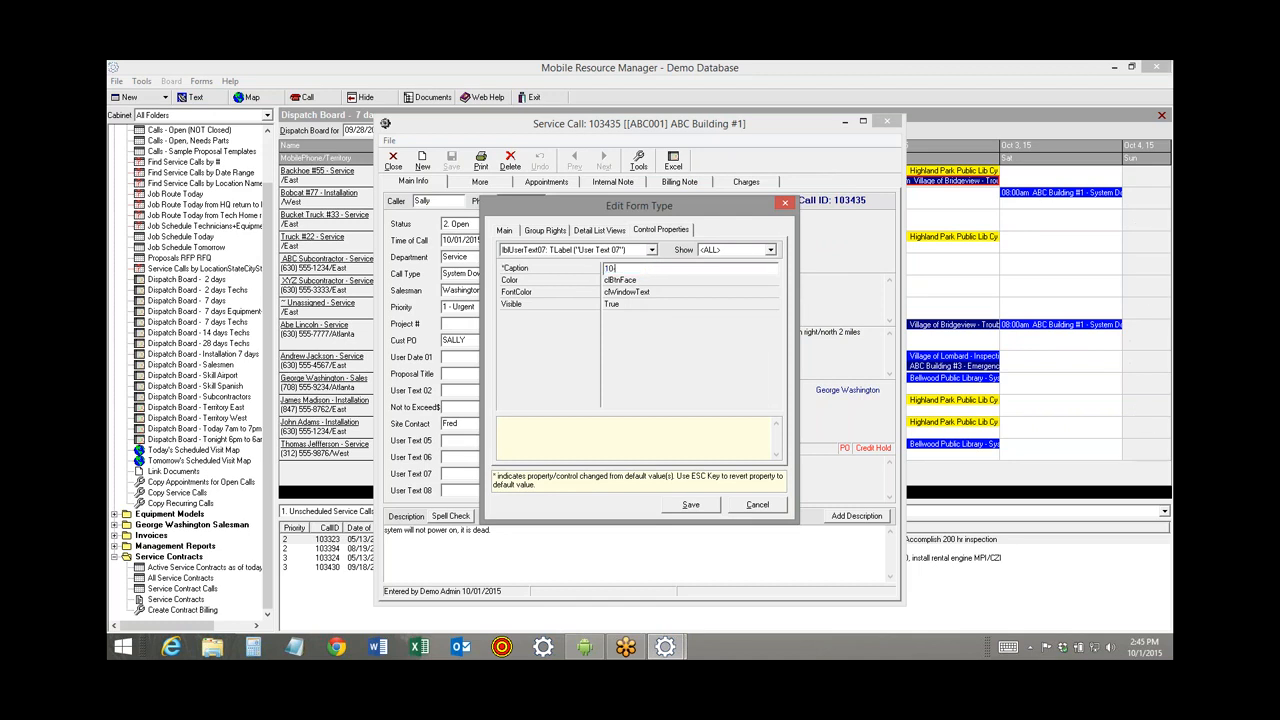
{"action": "type", "text": "-01 Demo"}
{"action": "left_click", "coordinate": [688, 506]}
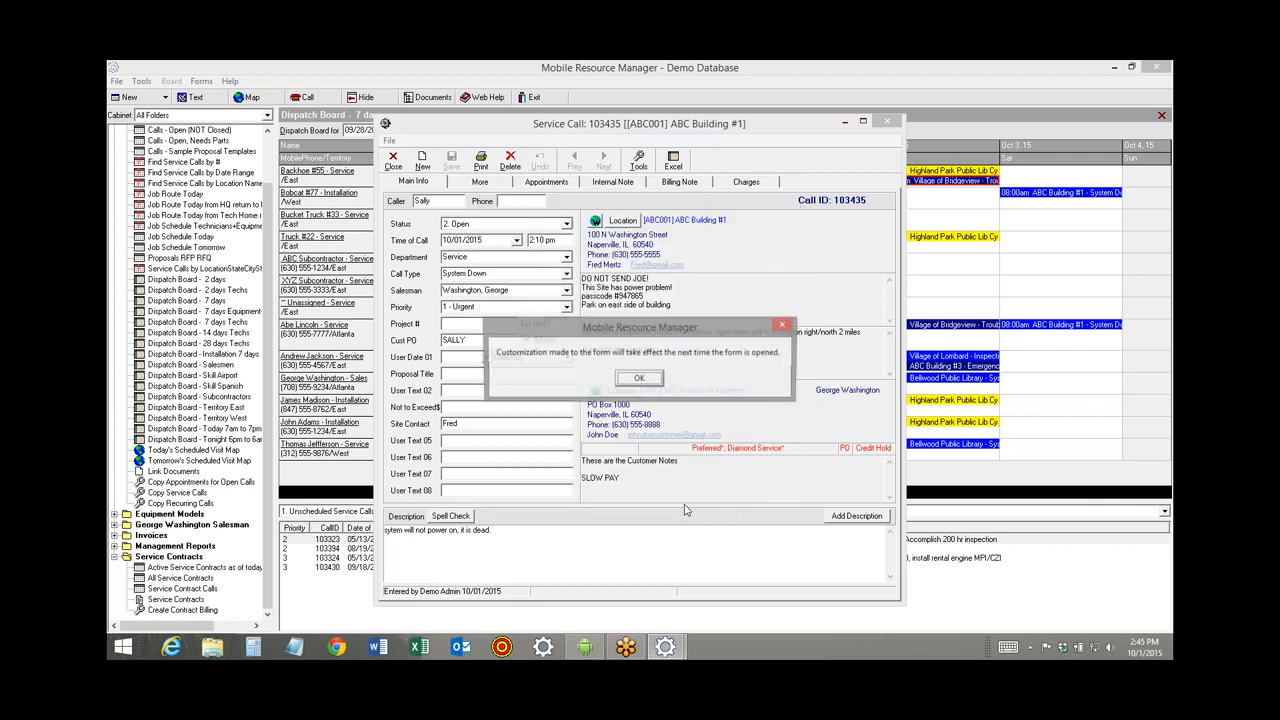
{"action": "left_click", "coordinate": [640, 380]}
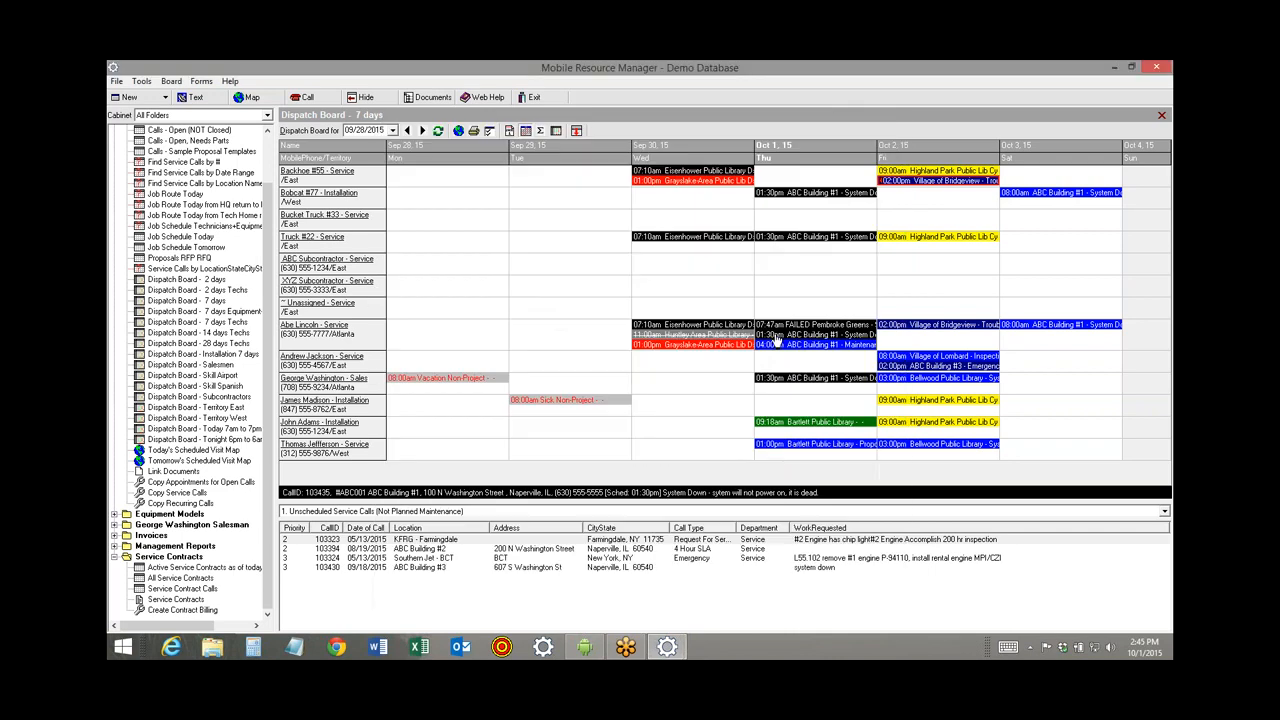
{"action": "double_click", "coordinate": [775, 336]}
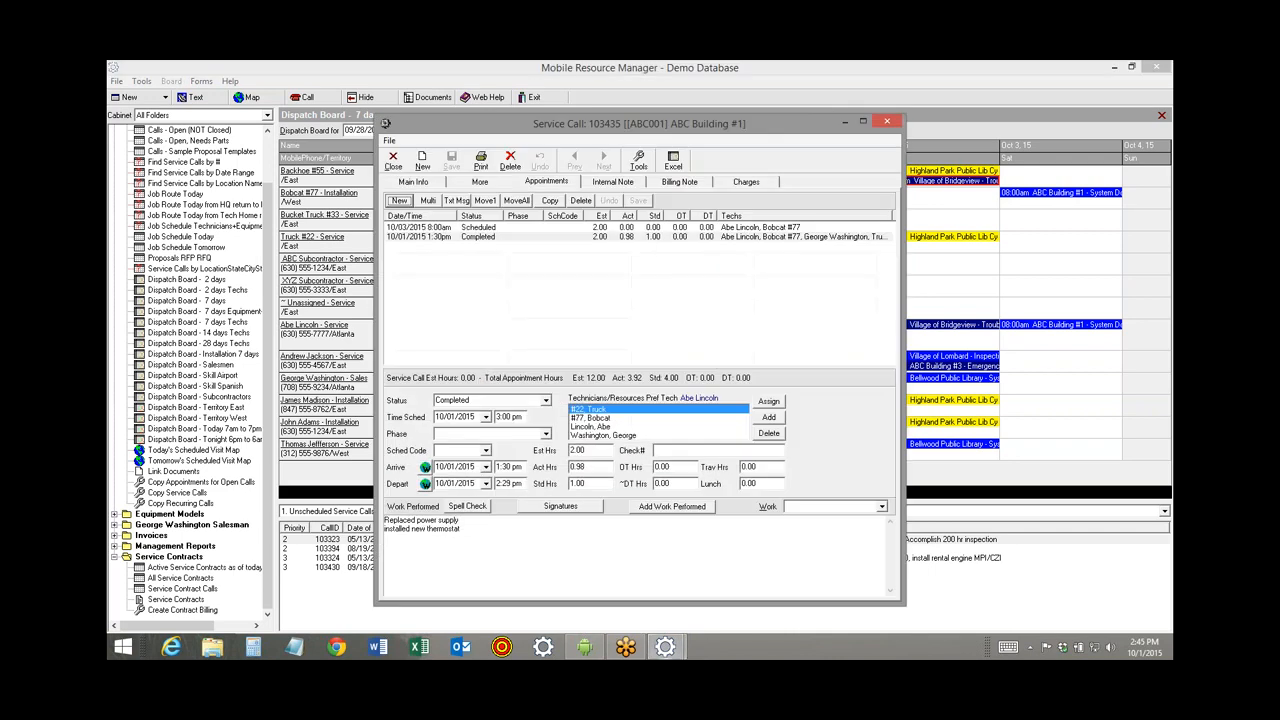
{"action": "left_click", "coordinate": [405, 184]}
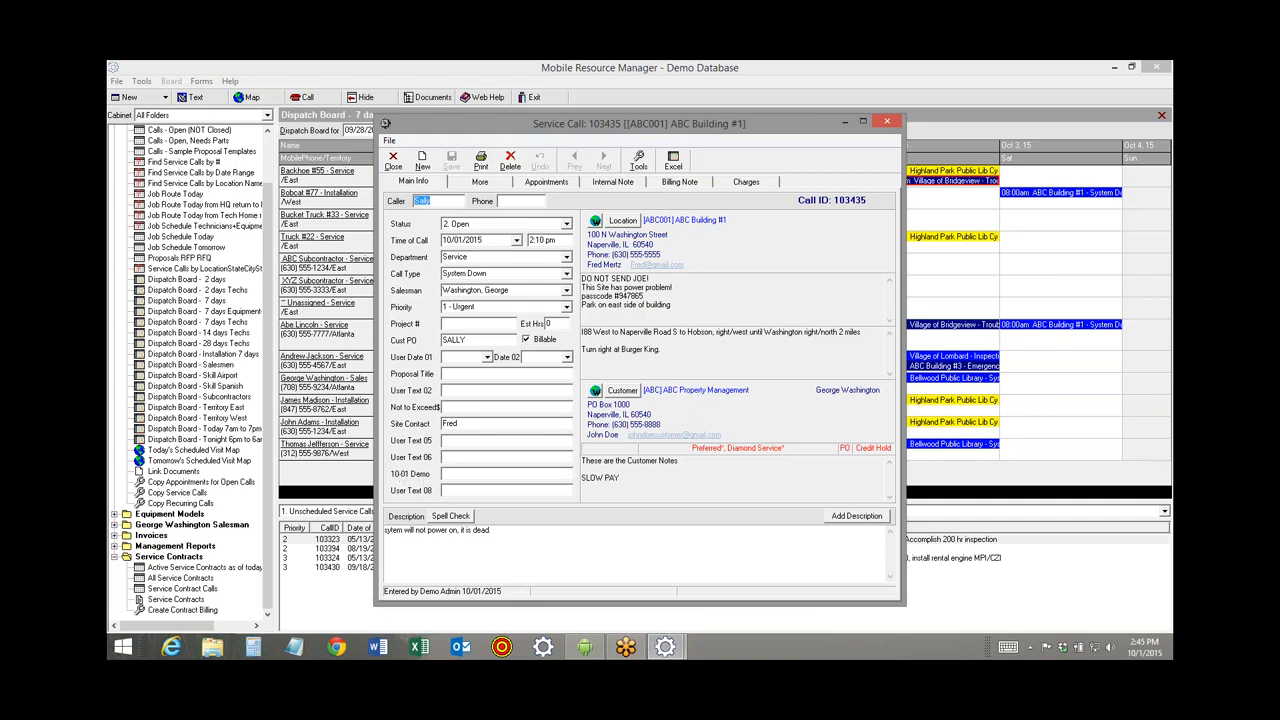
{"action": "left_click", "coordinate": [585, 647]}
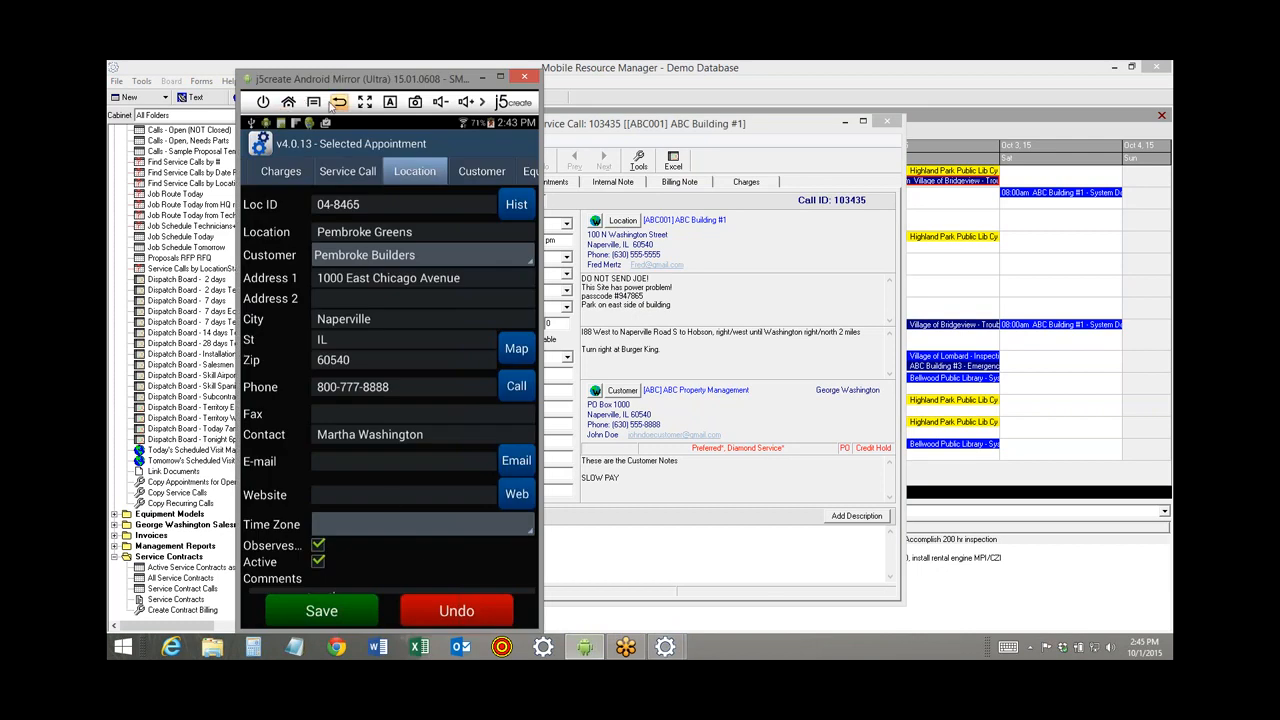
Sync the Android appointments and open call 103435 to check its 10-01 Demo field, then go back to the desktop.
{"action": "left_click", "coordinate": [256, 612]}
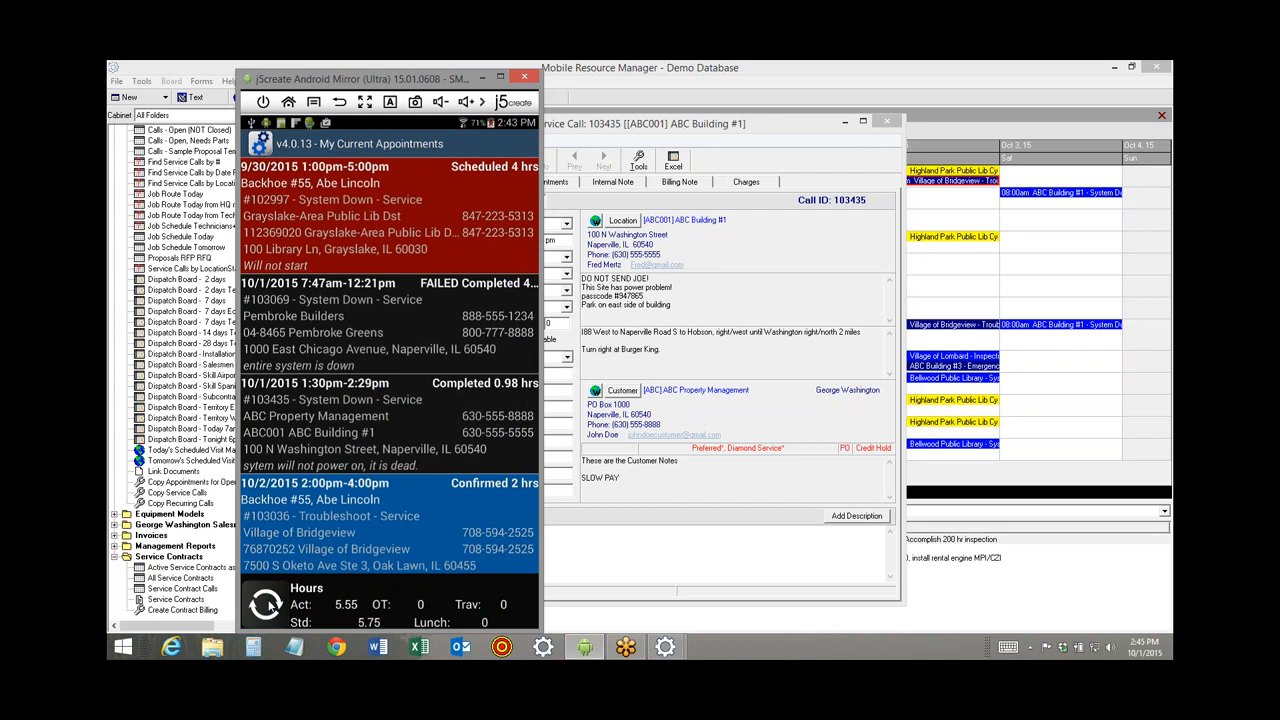
{"action": "left_click", "coordinate": [266, 602]}
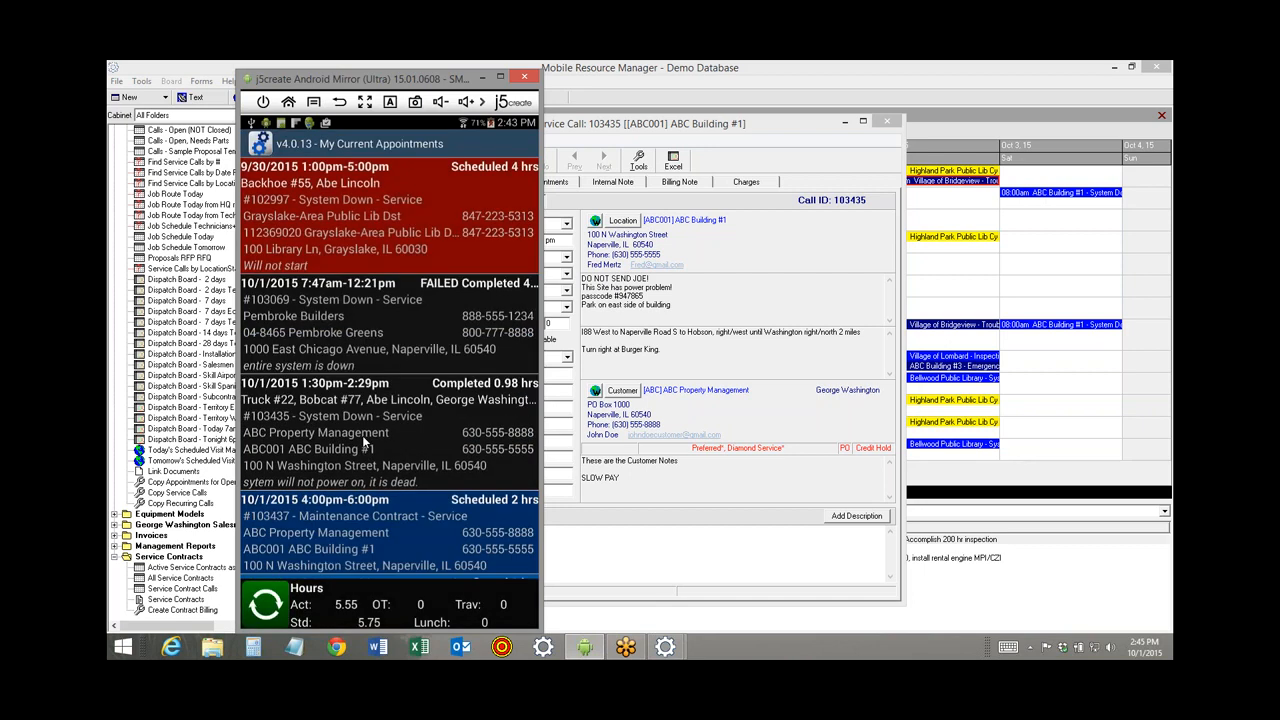
{"action": "left_click", "coordinate": [363, 441]}
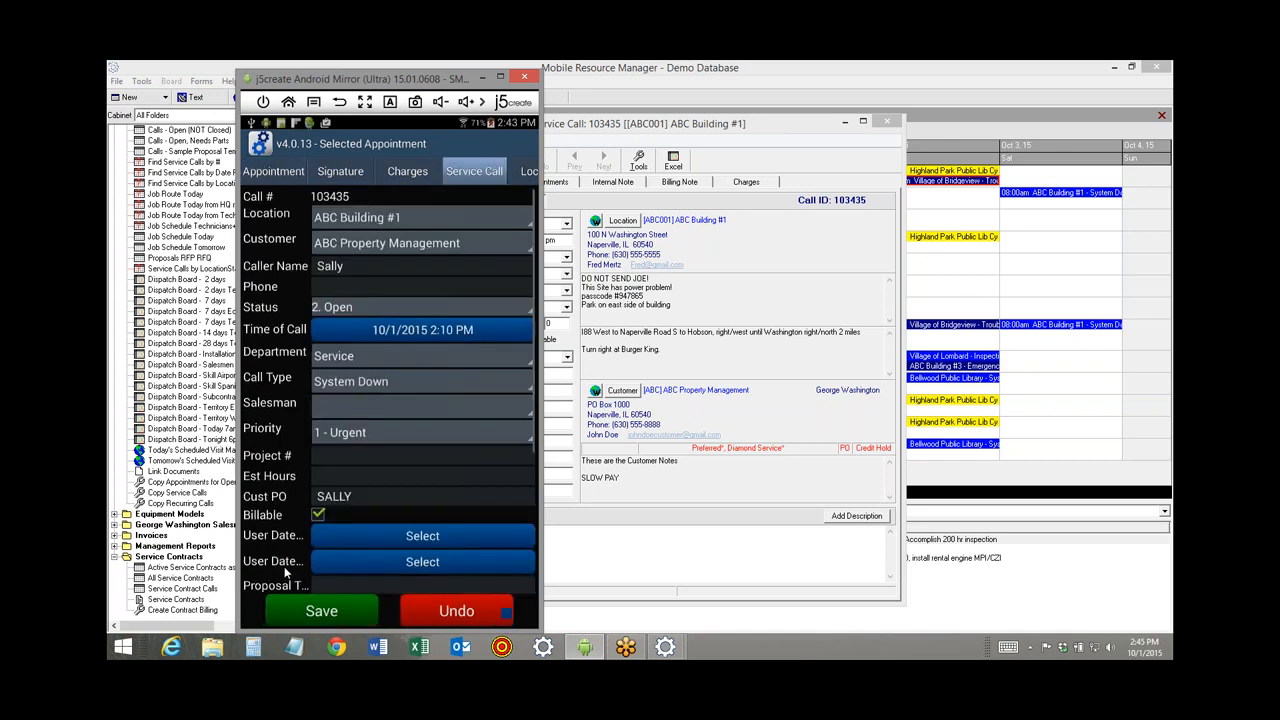
{"action": "left_click_drag", "start_coordinate": [284, 569], "coordinate": [316, 313]}
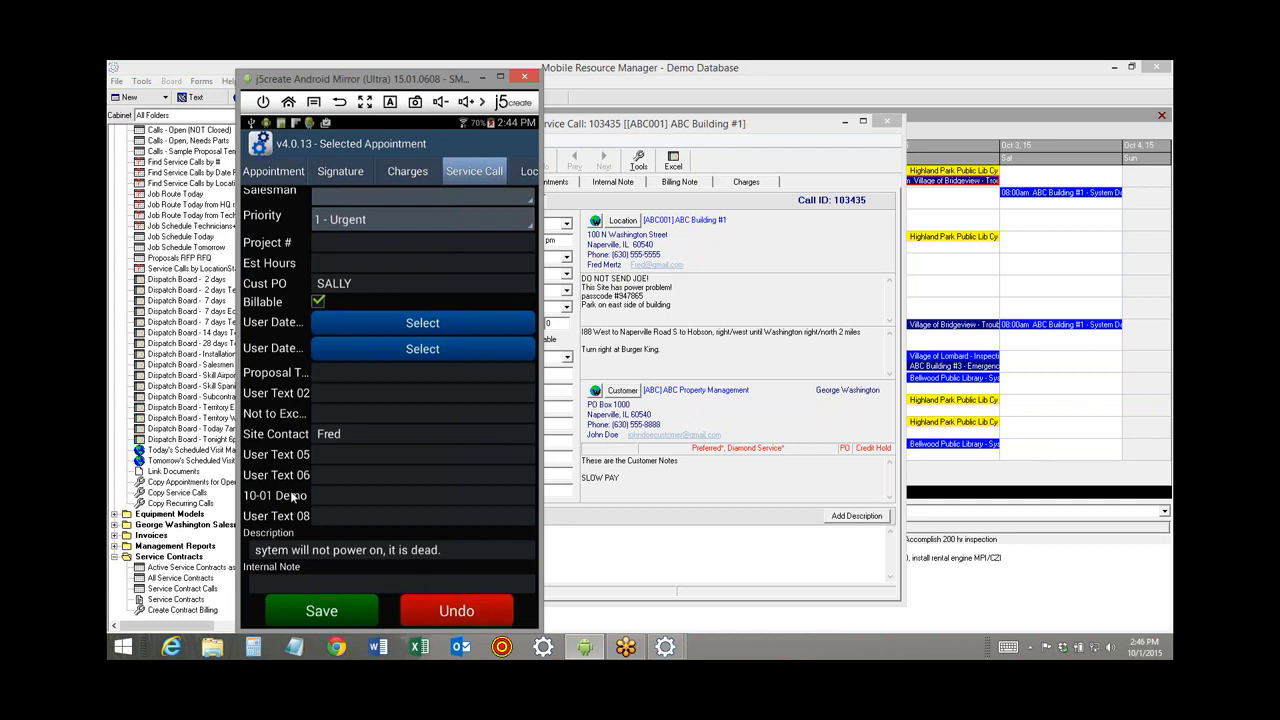
{"action": "left_click", "coordinate": [593, 564]}
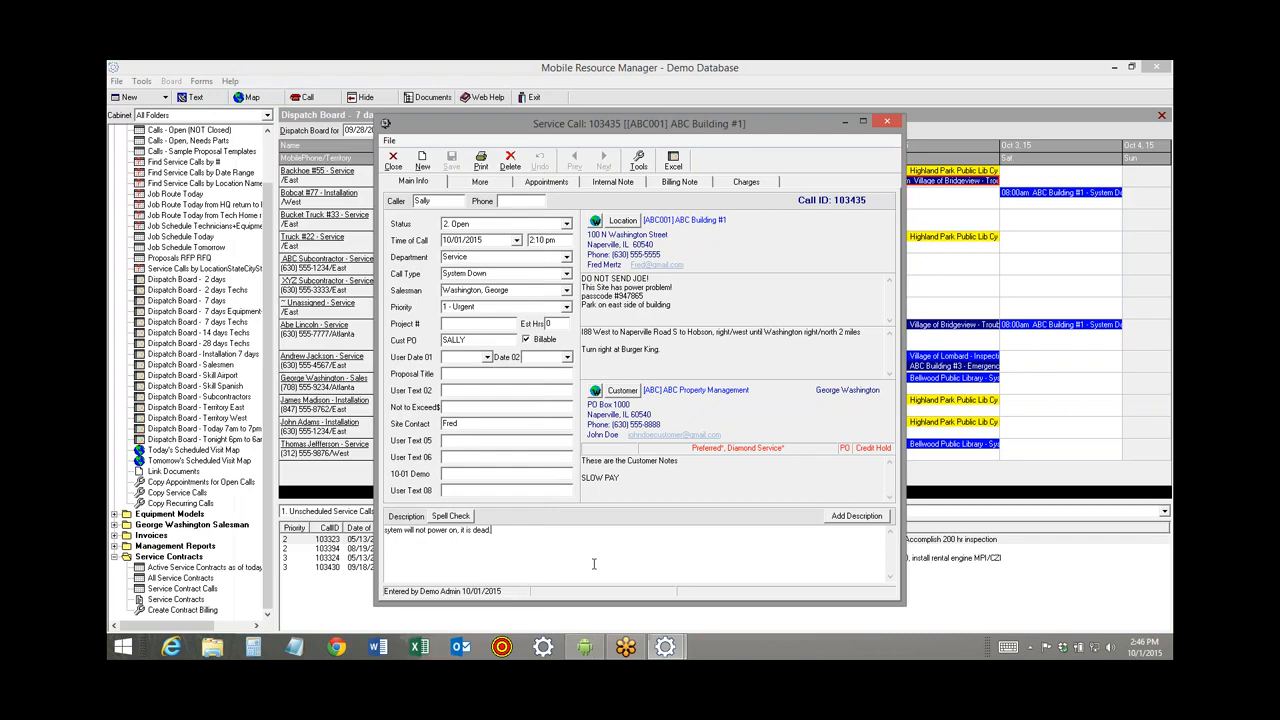
Spell-check call 103435's description to change 'sytem' to 'system', then save and close the call.
{"action": "left_click", "coordinate": [451, 516]}
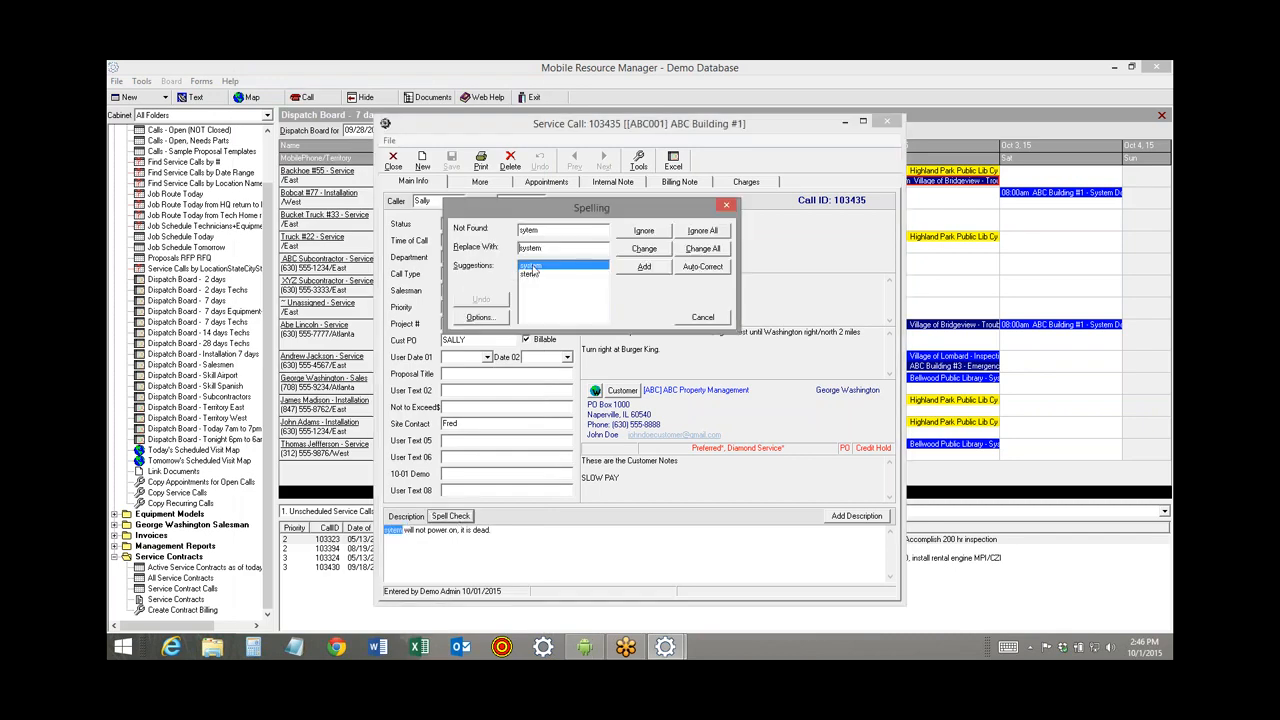
{"action": "left_click", "coordinate": [645, 249]}
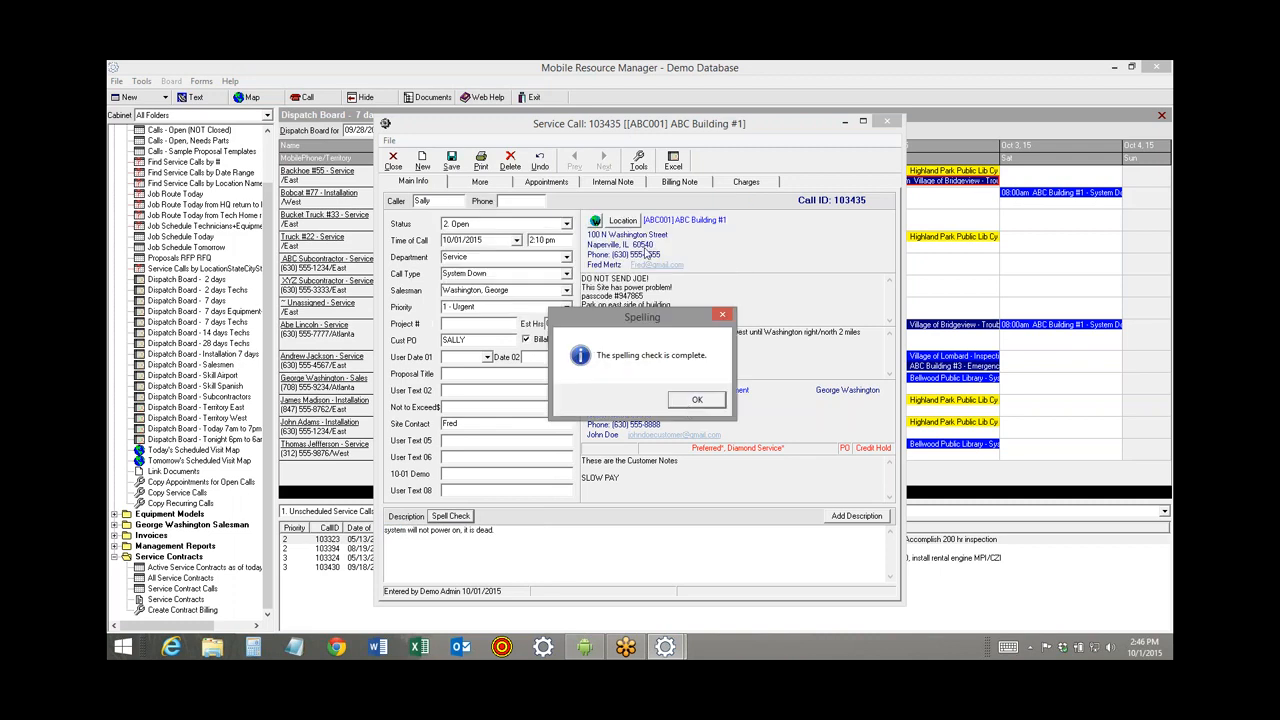
{"action": "left_click", "coordinate": [686, 401]}
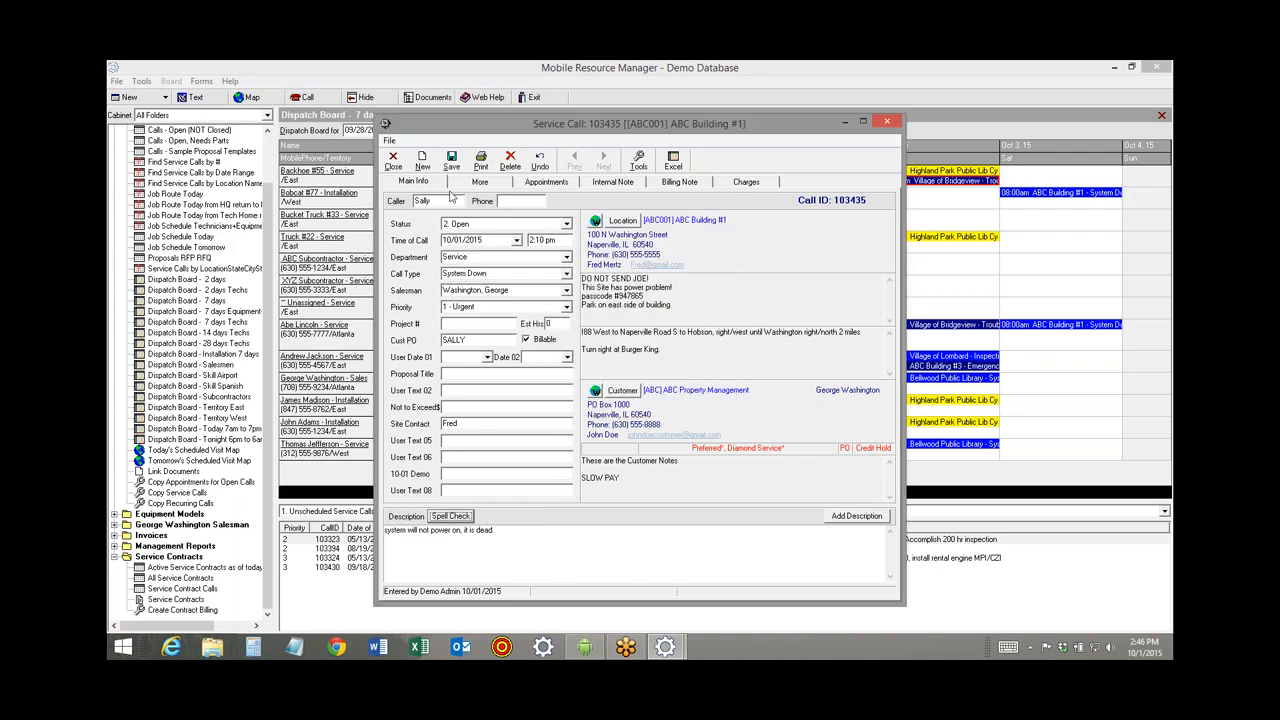
{"action": "left_click", "coordinate": [451, 160]}
{"action": "left_click", "coordinate": [395, 164]}
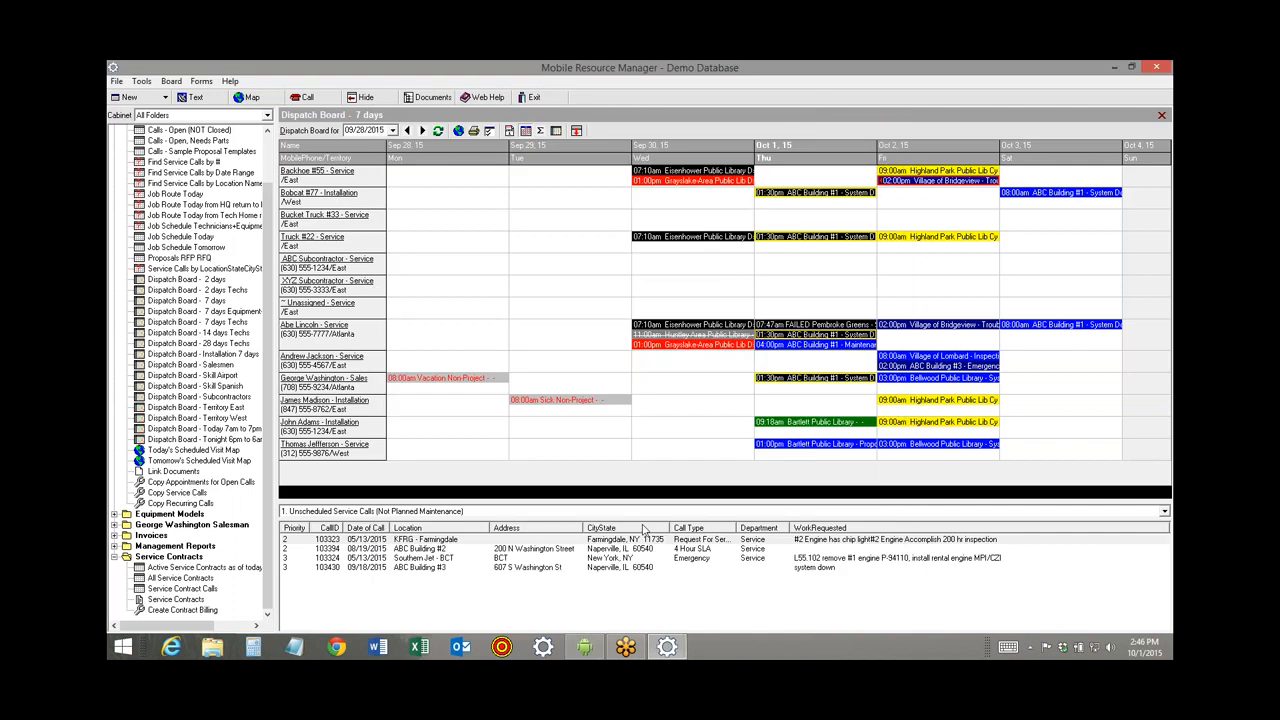